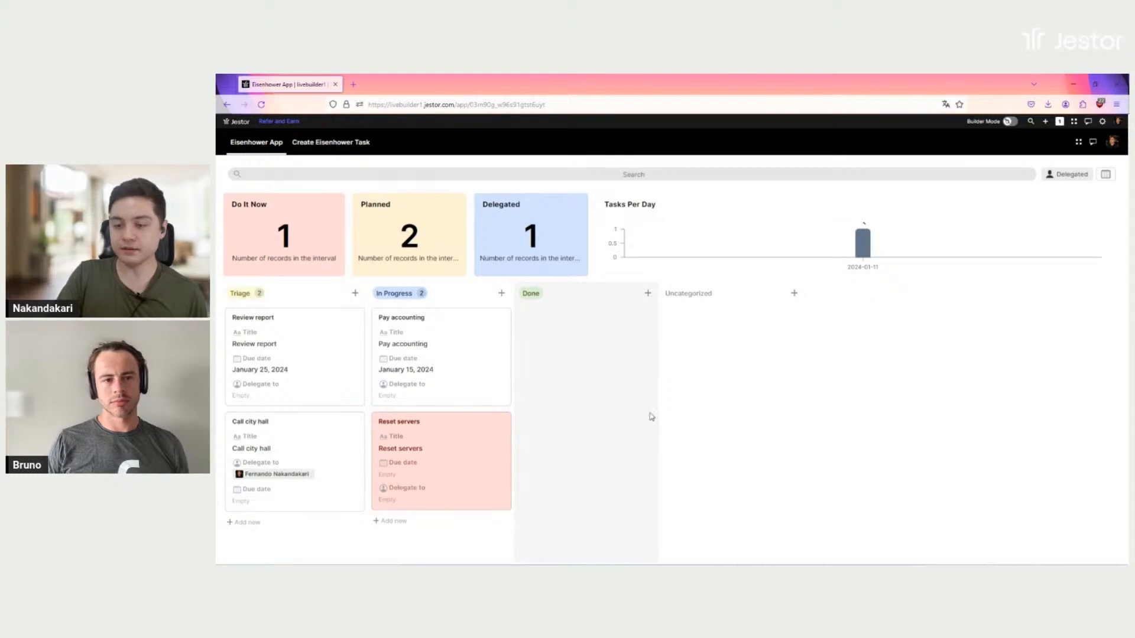
# Create a task in the Triage column titled "Cancel the email account" with the description "Test test" and submit it.
pyautogui.click(355, 295)
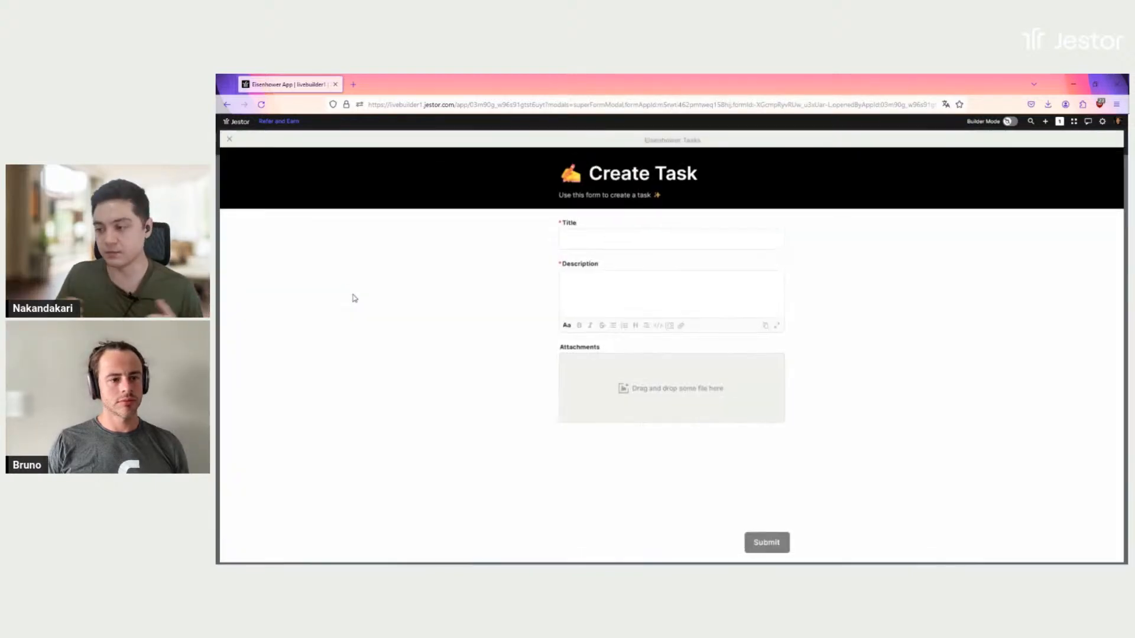
pyautogui.click(594, 242)
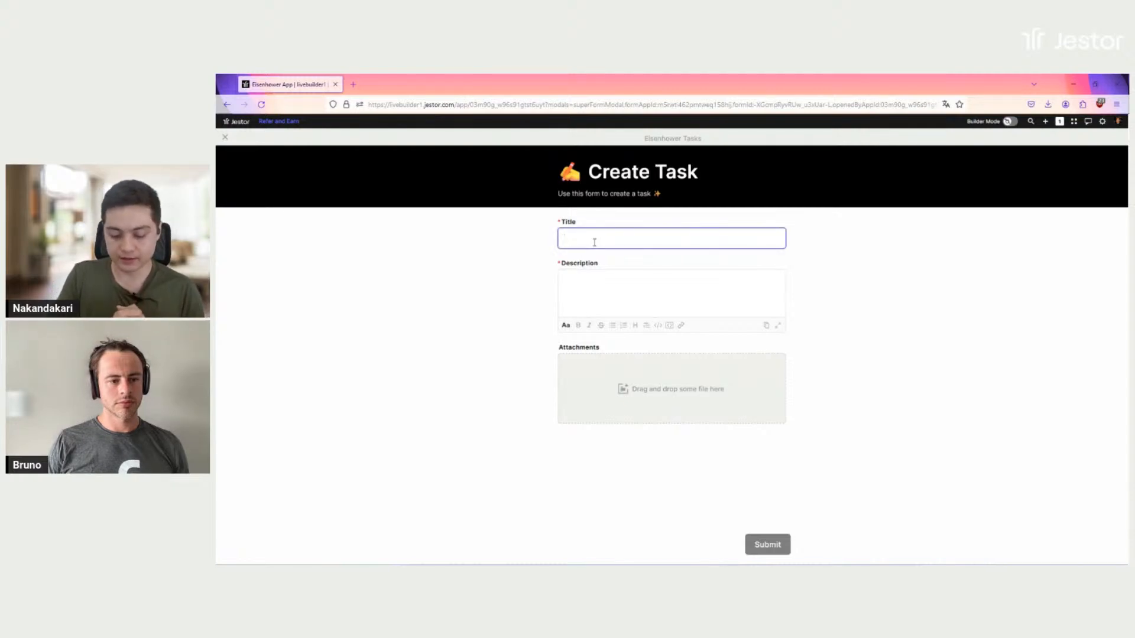
pyautogui.write('Cancel')
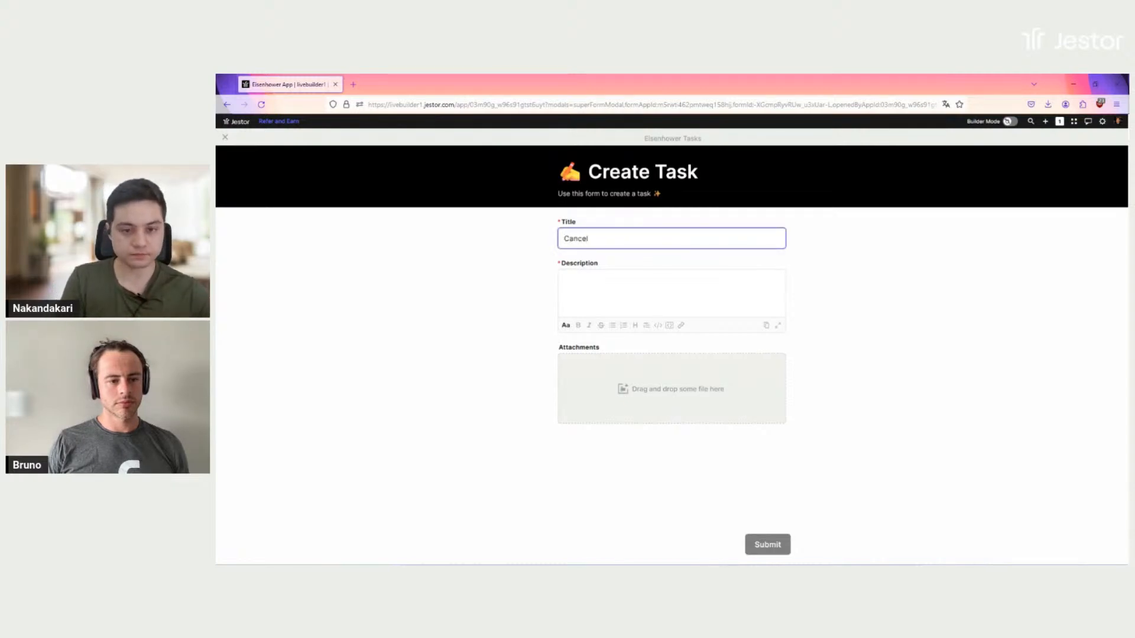
pyautogui.write(' the email a')
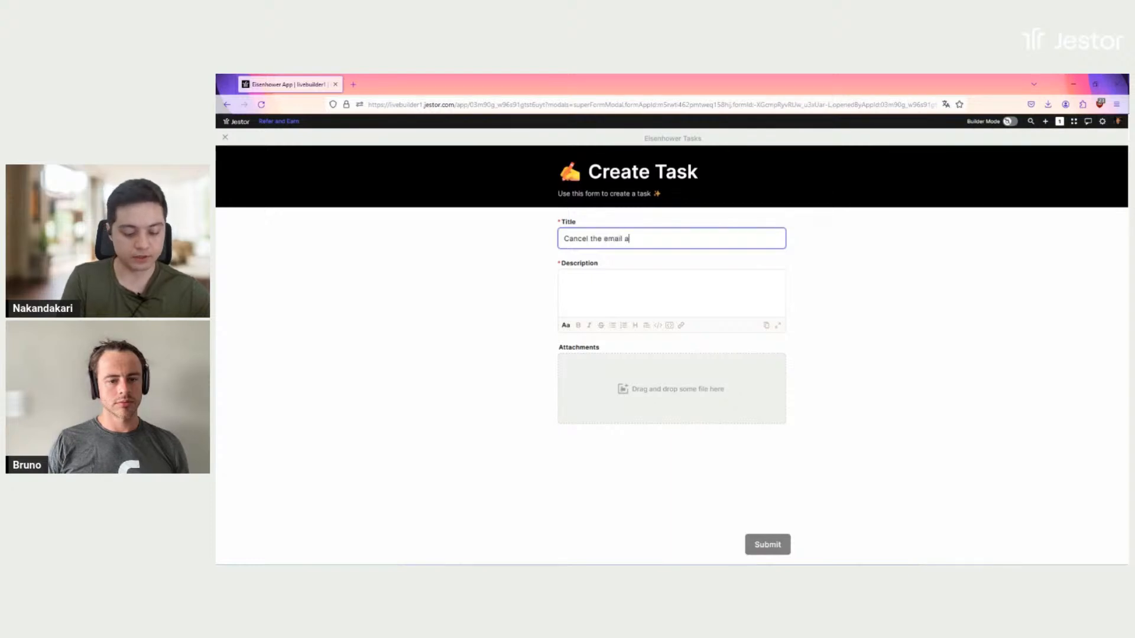
pyautogui.write('ccount')
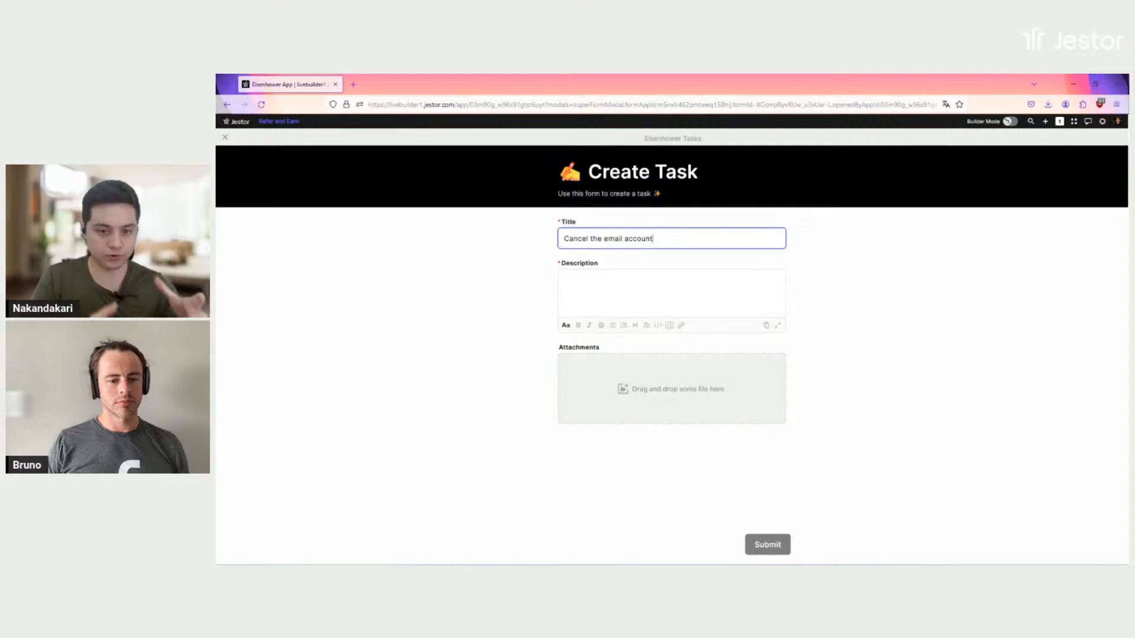
pyautogui.click(631, 304)
pyautogui.write('Test test')
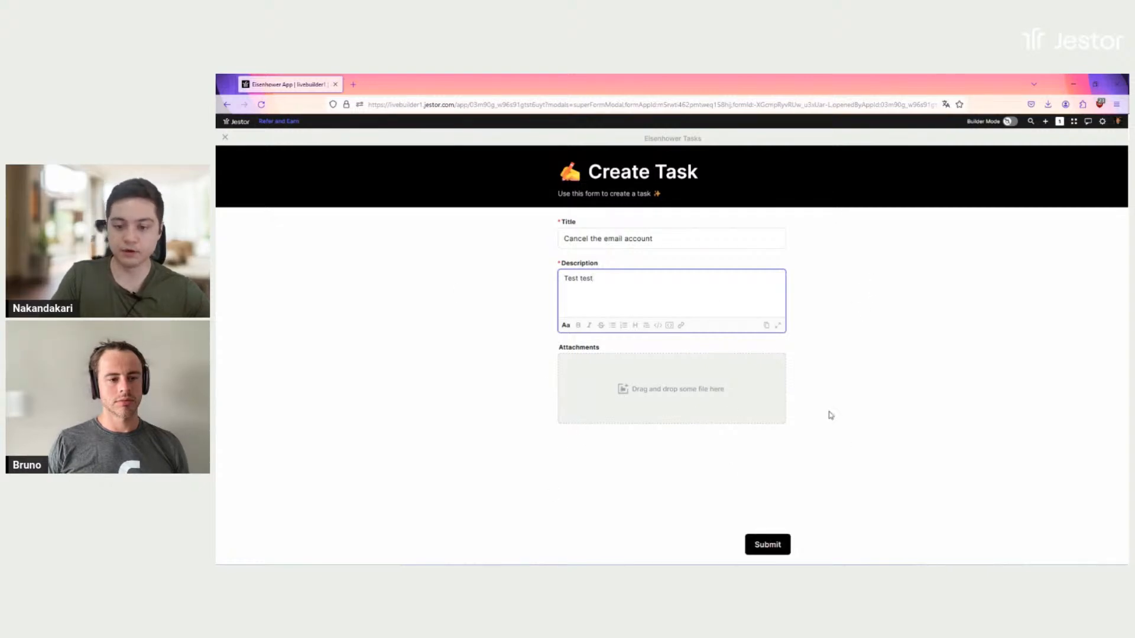
pyautogui.click(781, 547)
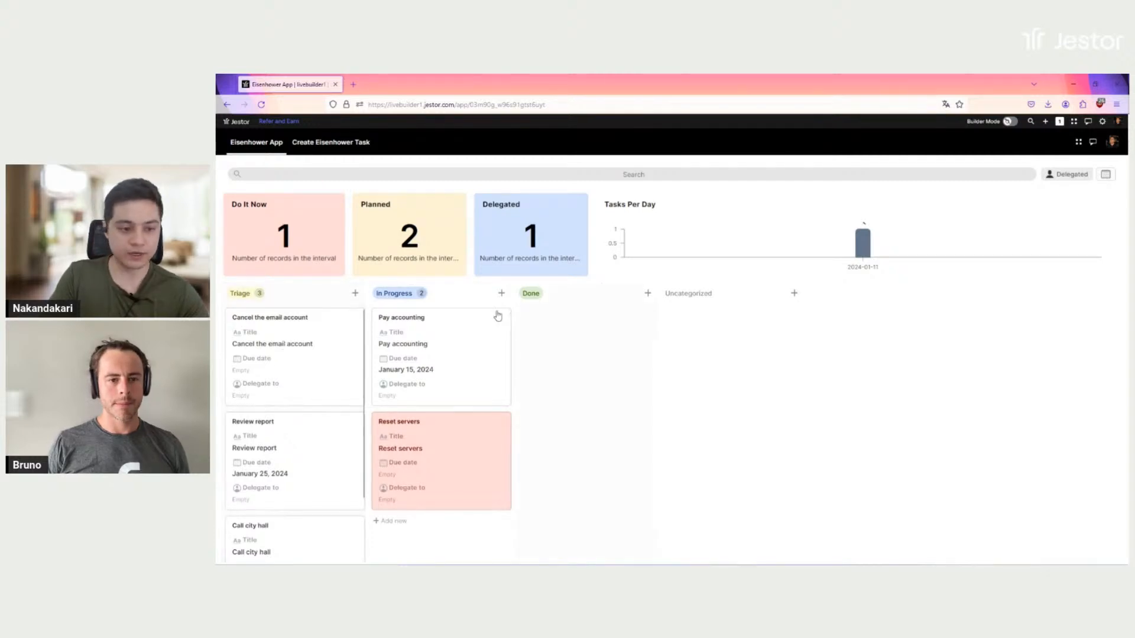
# Open the "Cancel the email account" task and review its title, description and the triage questions on urgency and importance.
pyautogui.click(346, 347)
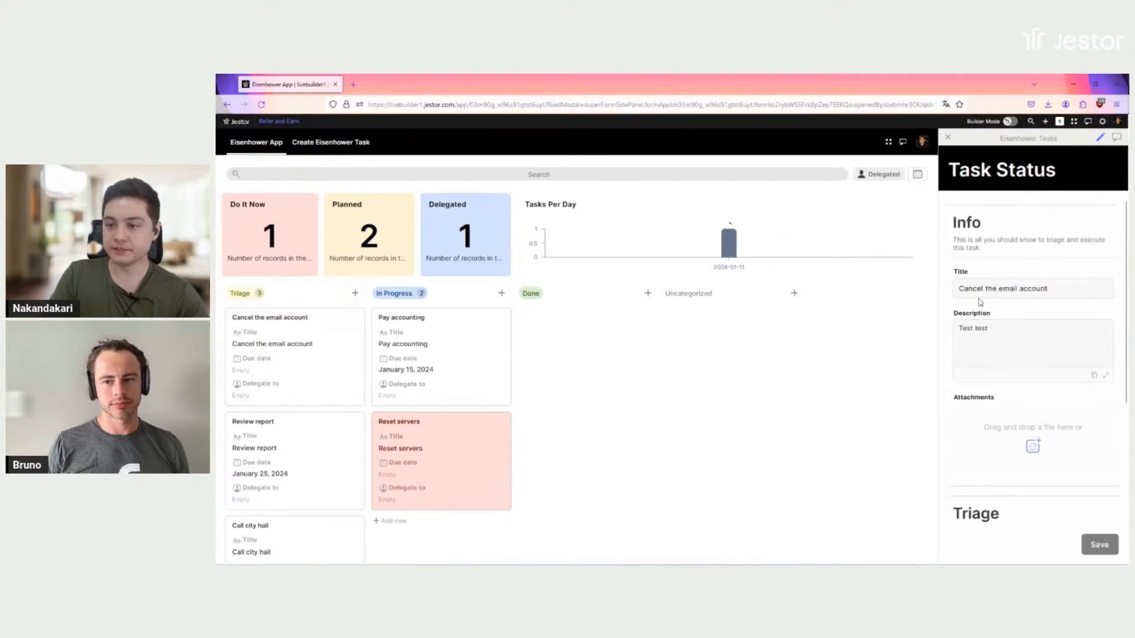
pyautogui.moveTo(960, 288); pyautogui.dragTo(1041, 289)
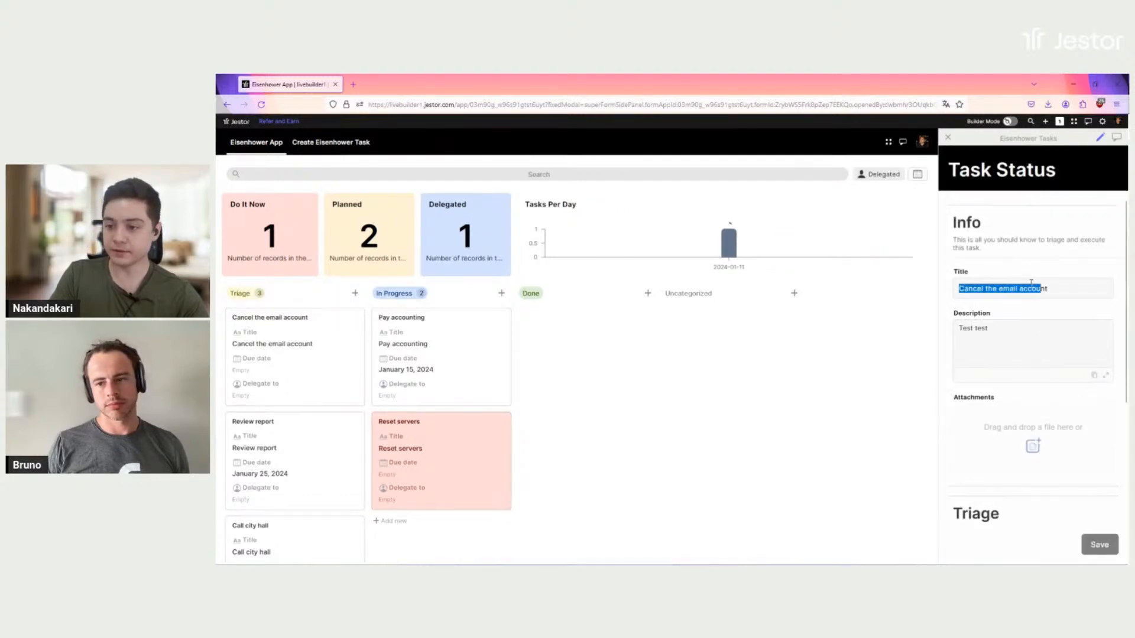
pyautogui.scroll(-3, 1038, 228)
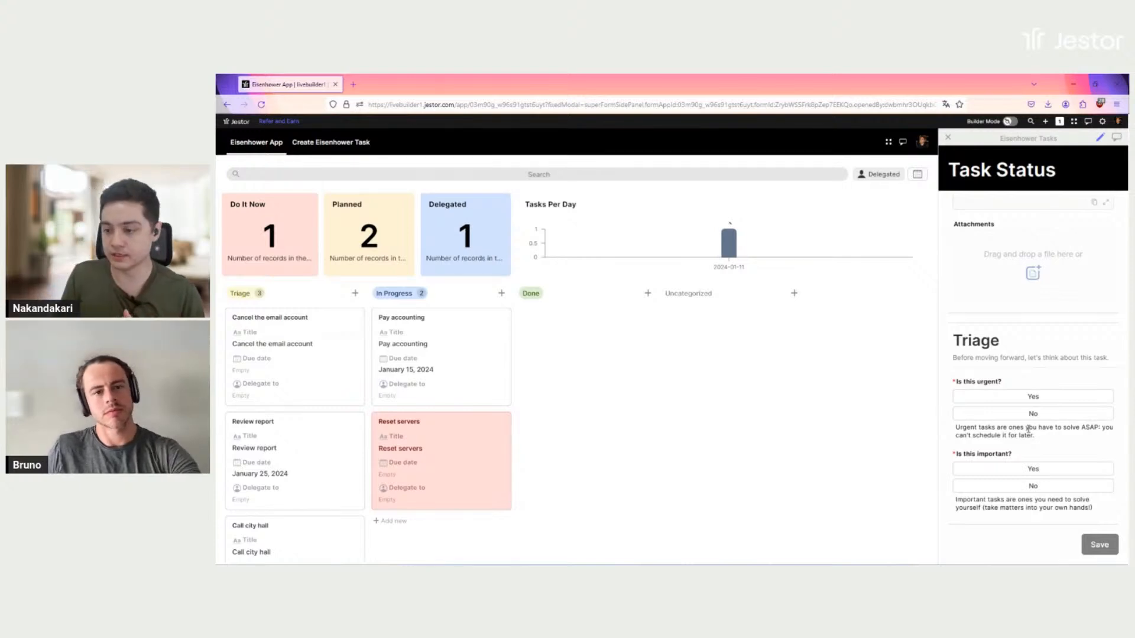
pyautogui.click(1044, 488)
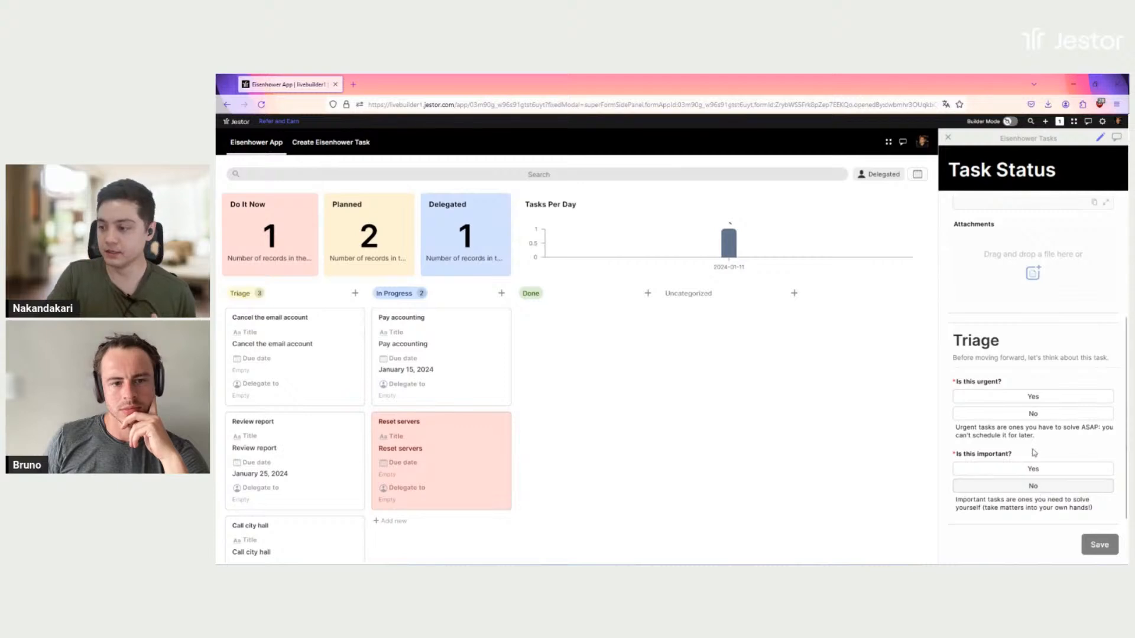
pyautogui.scroll(3, 1033, 402)
pyautogui.moveTo(959, 288); pyautogui.dragTo(1038, 289)
pyautogui.click(1038, 290)
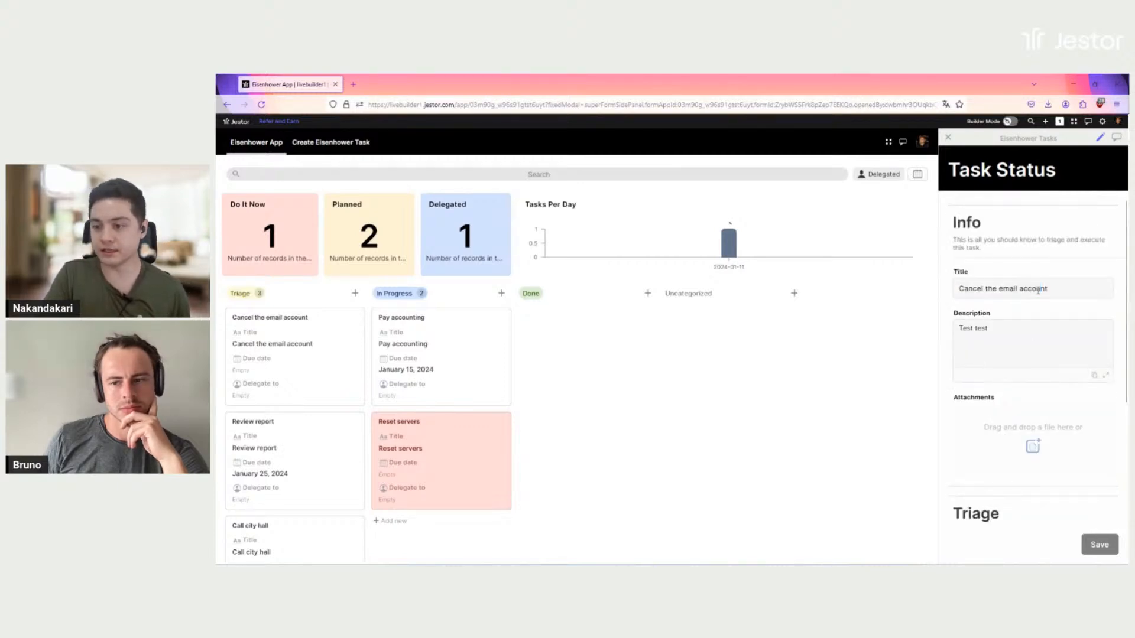
pyautogui.scroll(-3, 1040, 254)
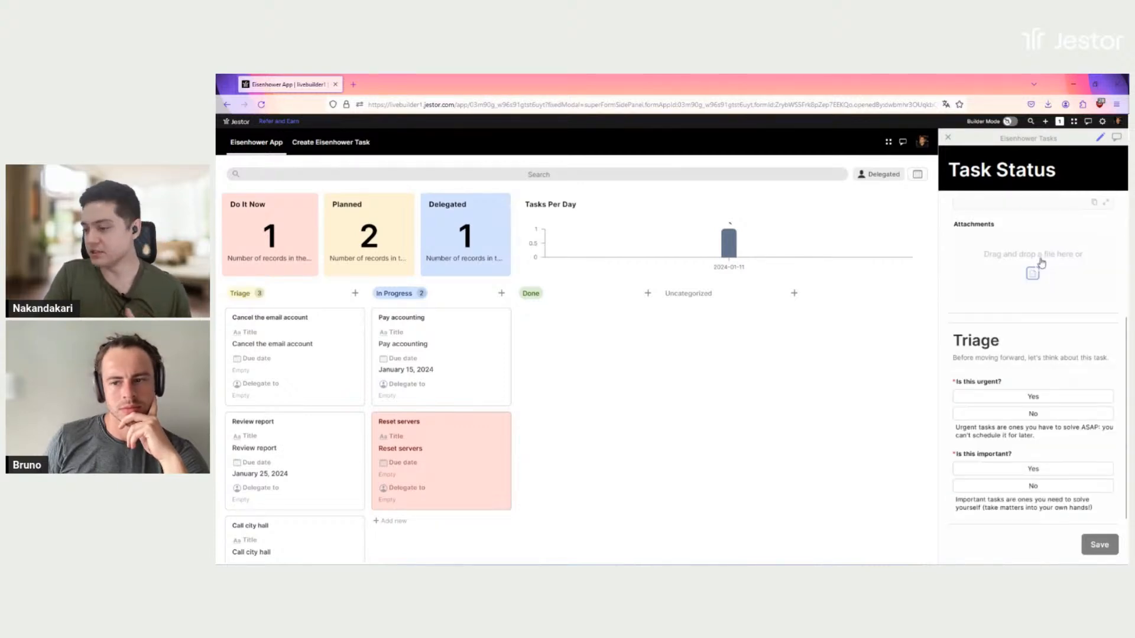
# Answer the triage questions as not urgent but important and set the due date to 01/19/2024.
pyautogui.click(1033, 413)
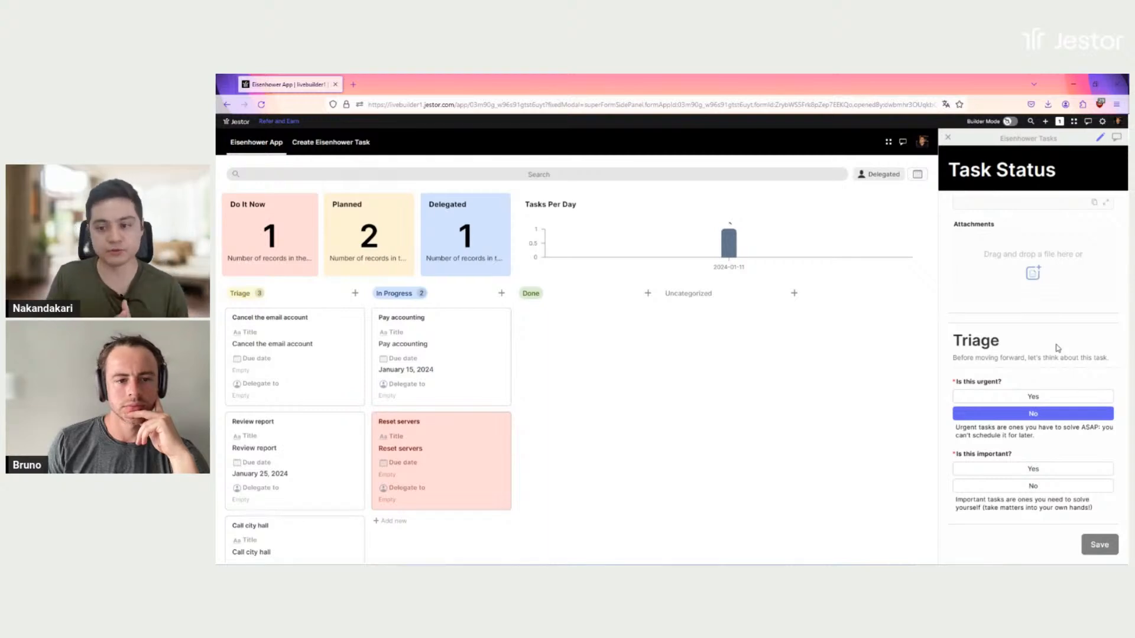
pyautogui.click(1048, 471)
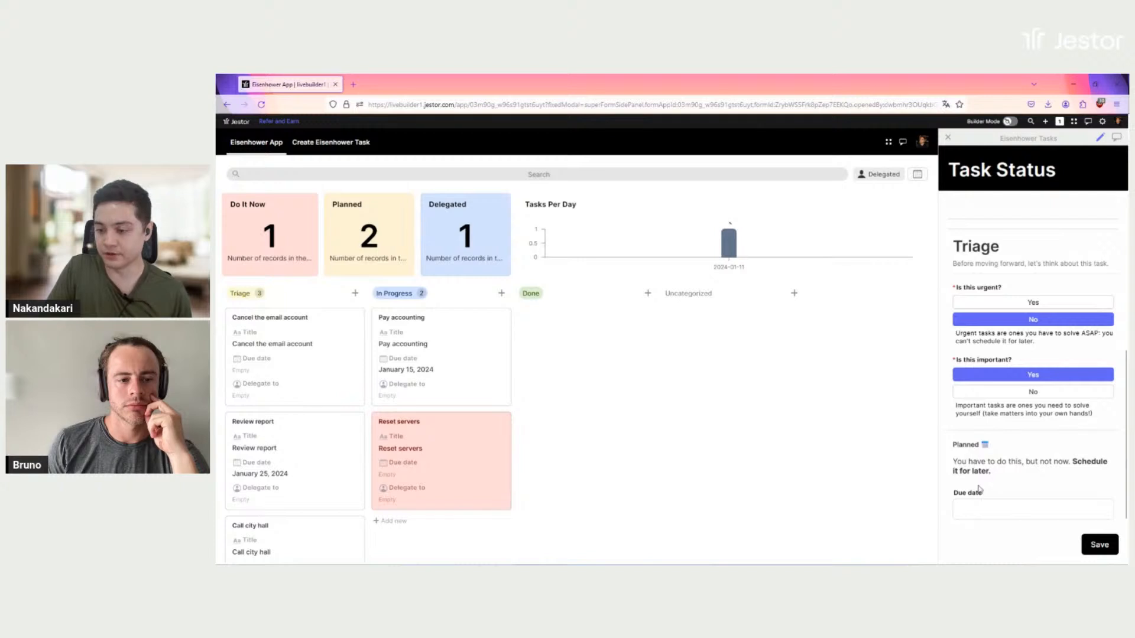
pyautogui.click(989, 506)
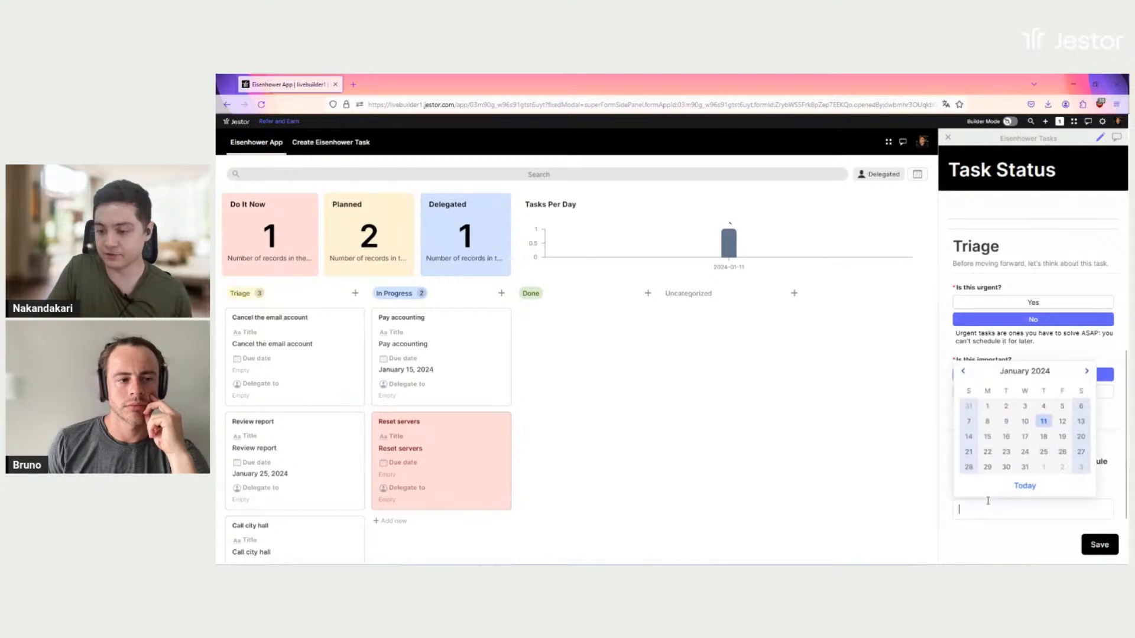
pyautogui.click(1062, 437)
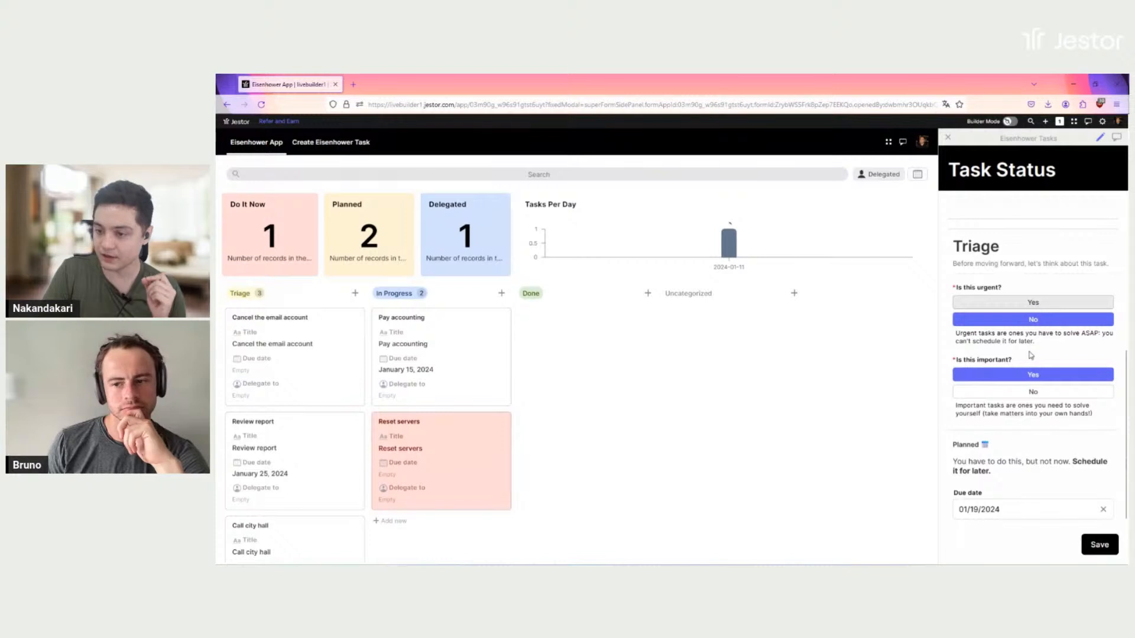
# Try the triage answers urgent and important, followed by urgent but not important, and check the people available for delegation.
pyautogui.click(1036, 303)
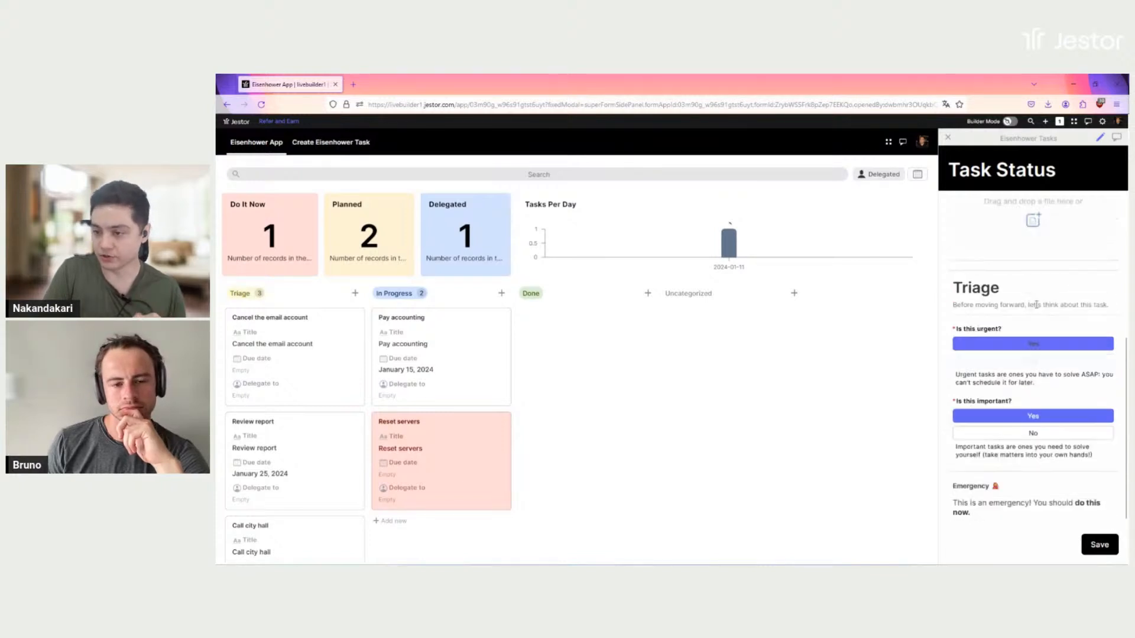
pyautogui.doubleClick(969, 487)
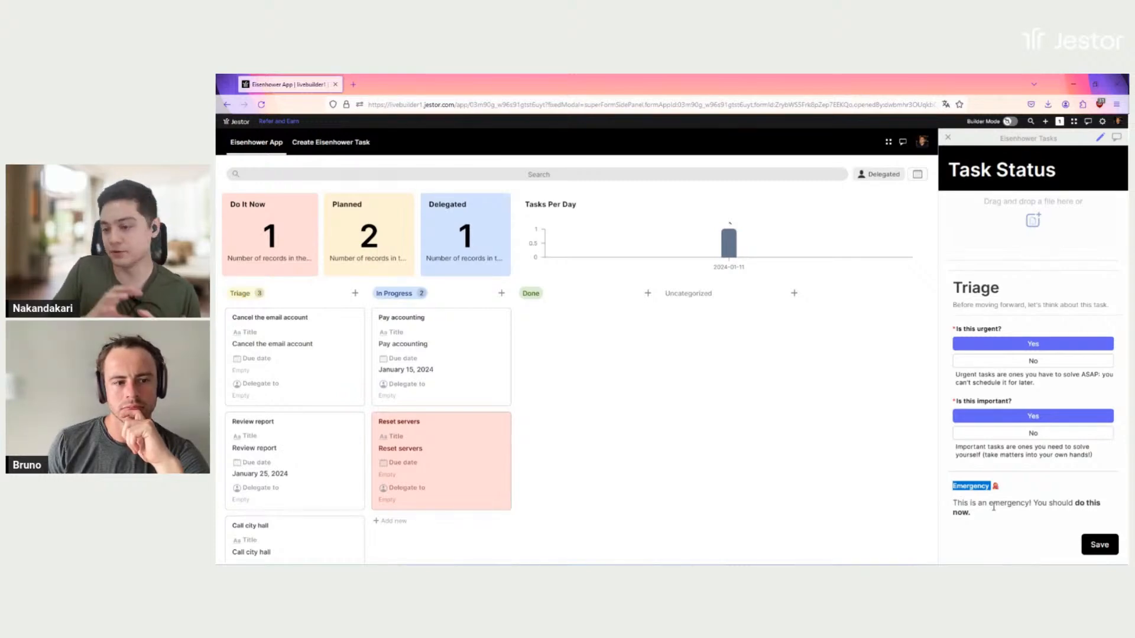
pyautogui.click(1047, 435)
pyautogui.scroll(-1, 1029, 443)
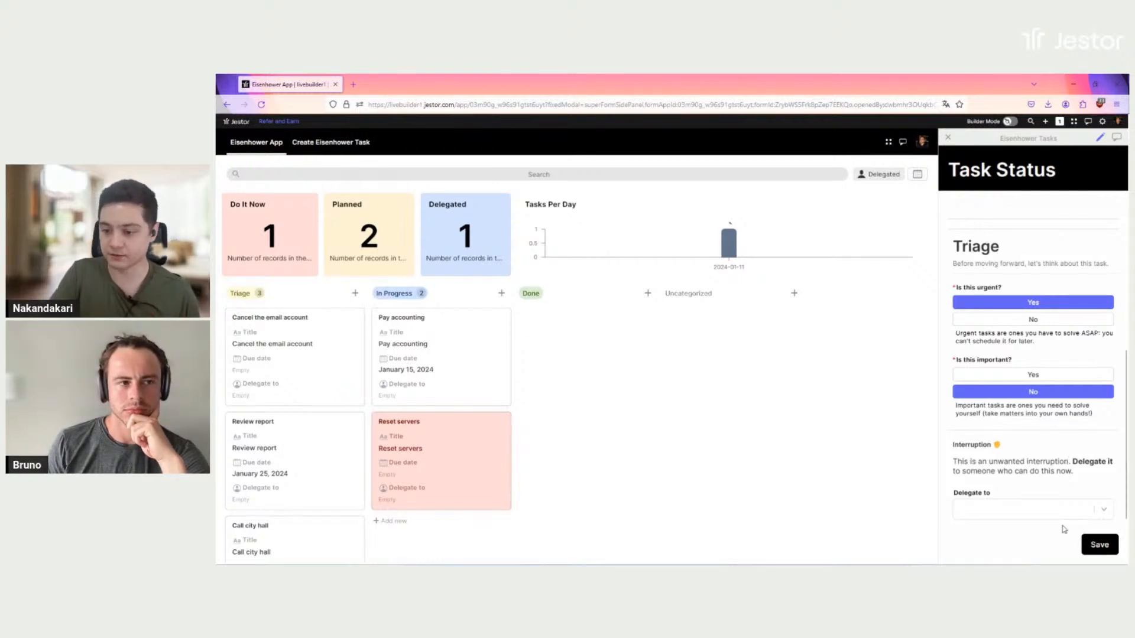
pyautogui.click(1044, 510)
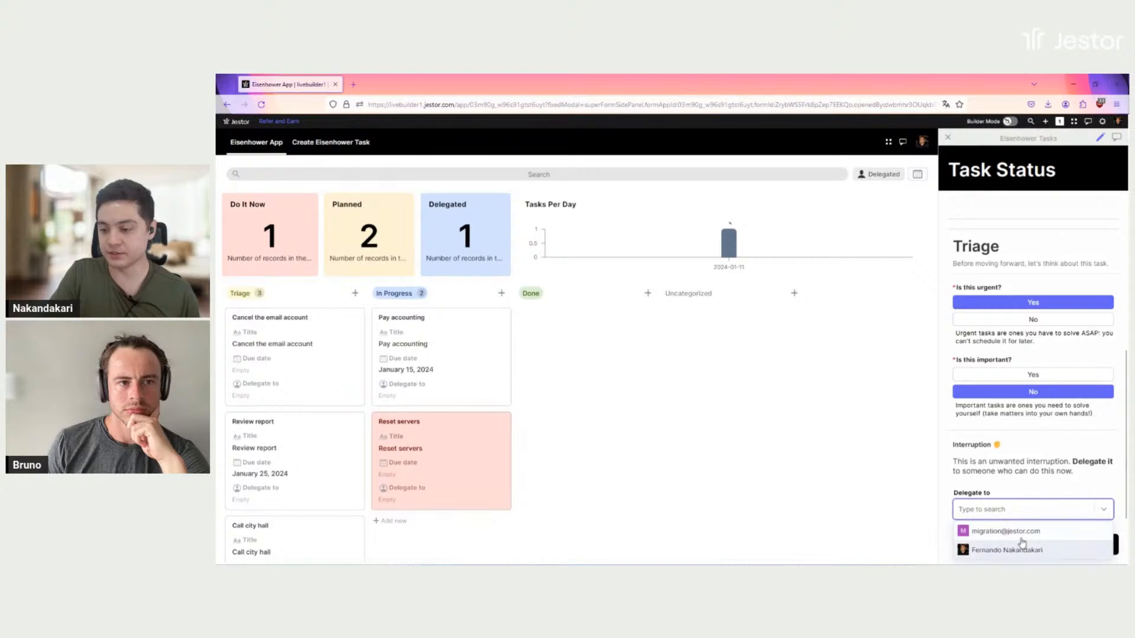
pyautogui.click(1047, 453)
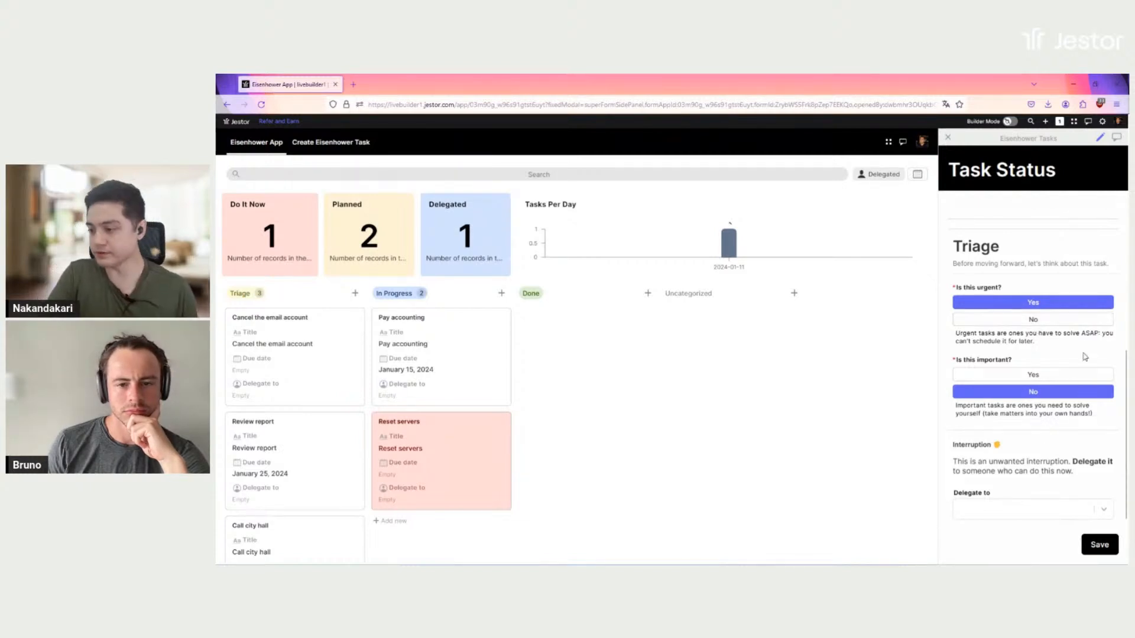
# Classify the task as not urgent and important, give it the due date 01/19/2024, and save it.
pyautogui.click(1067, 322)
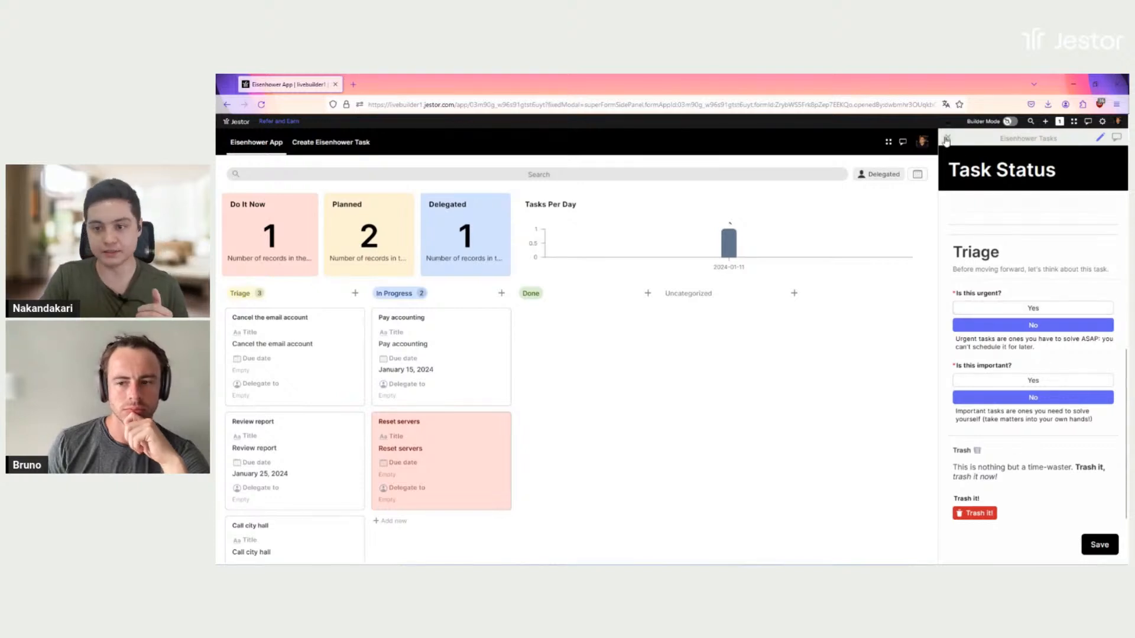
pyautogui.scroll(5, 1041, 392)
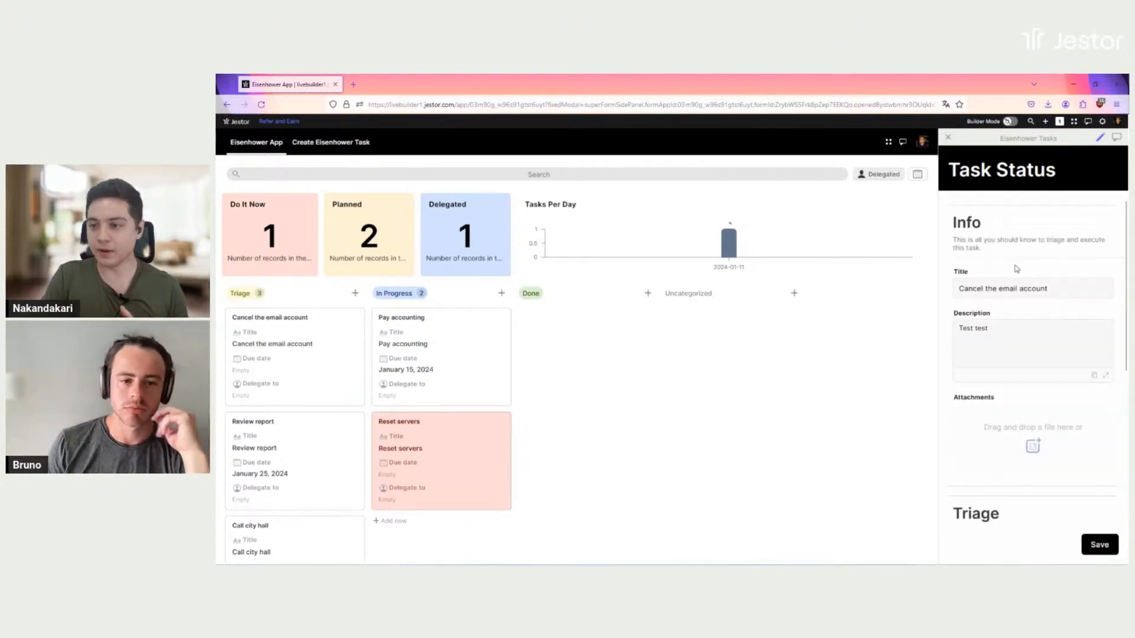
pyautogui.scroll(-5, 1035, 372)
pyautogui.scroll(-1, 1034, 367)
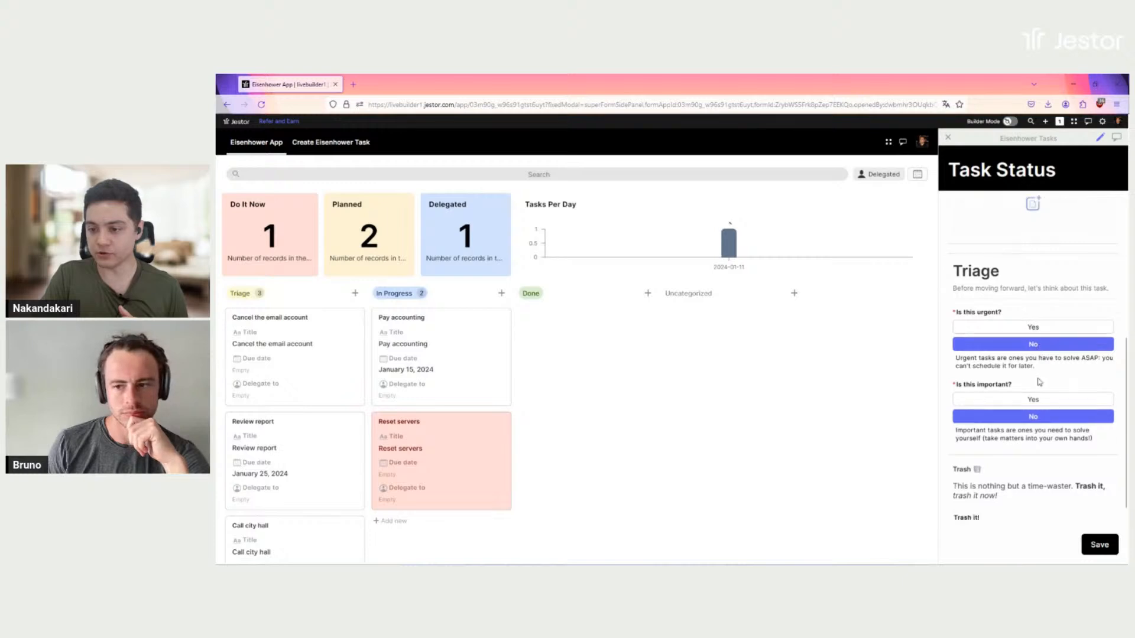
pyautogui.click(1040, 385)
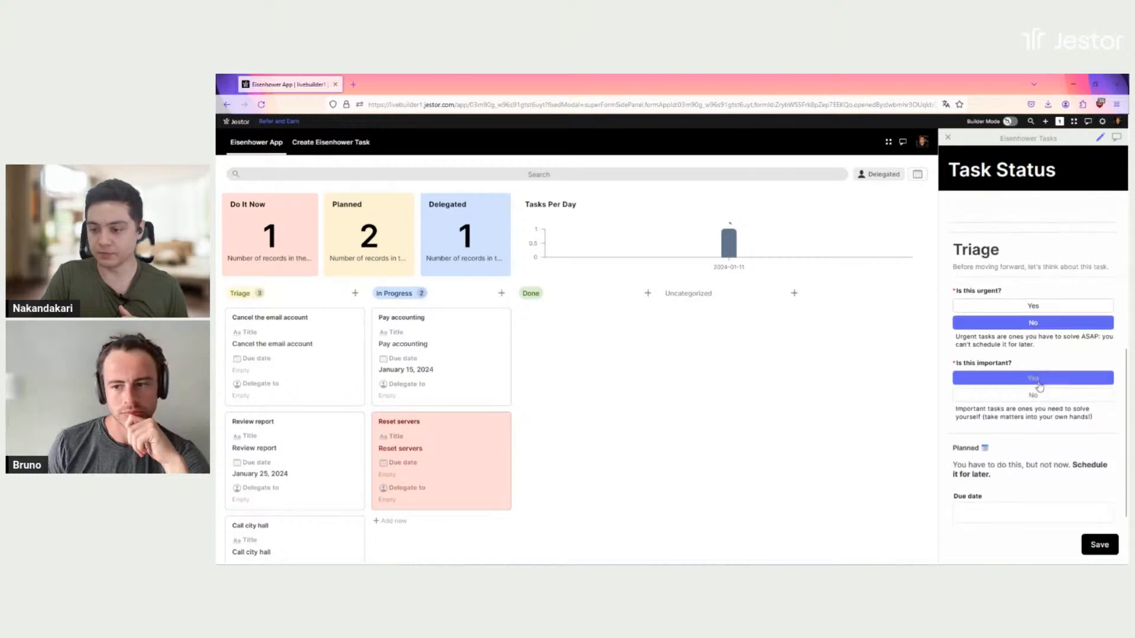
pyautogui.click(1020, 510)
pyautogui.click(1062, 438)
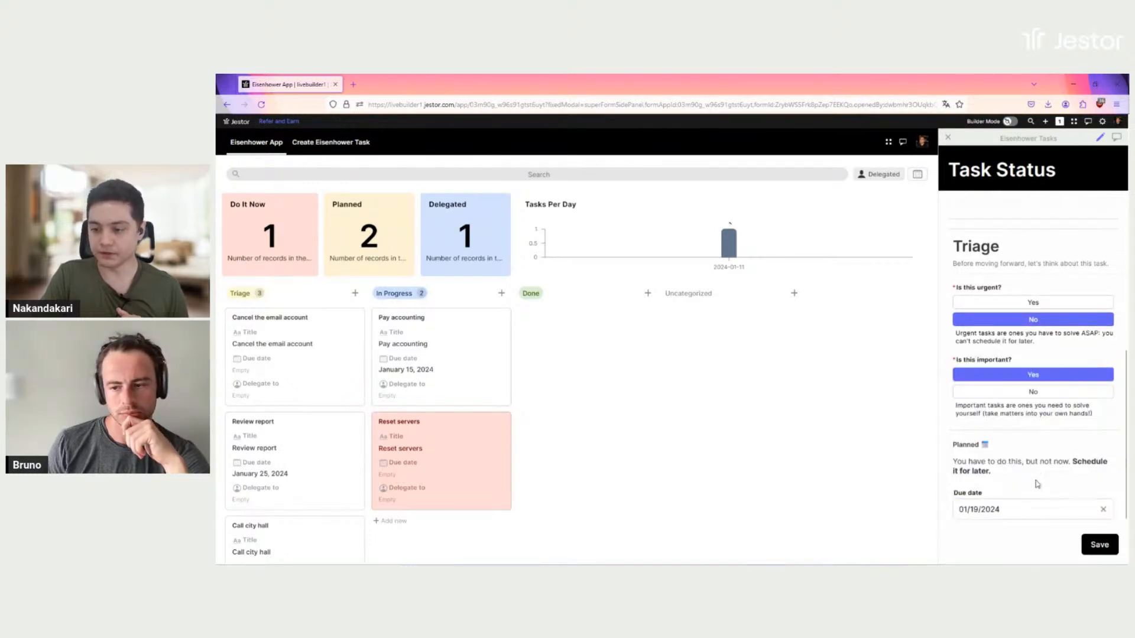
pyautogui.click(1099, 547)
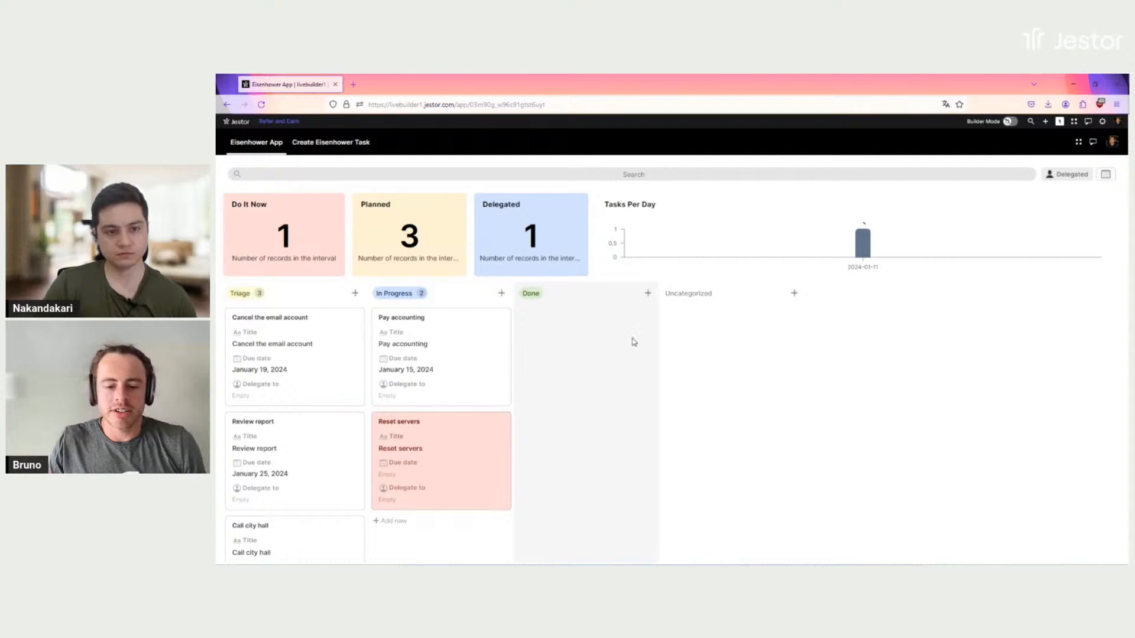
# Filter the board by the person the tasks are delegated to, and clear the filter again.
pyautogui.scroll(-3, 362, 390)
pyautogui.scroll(3, 361, 390)
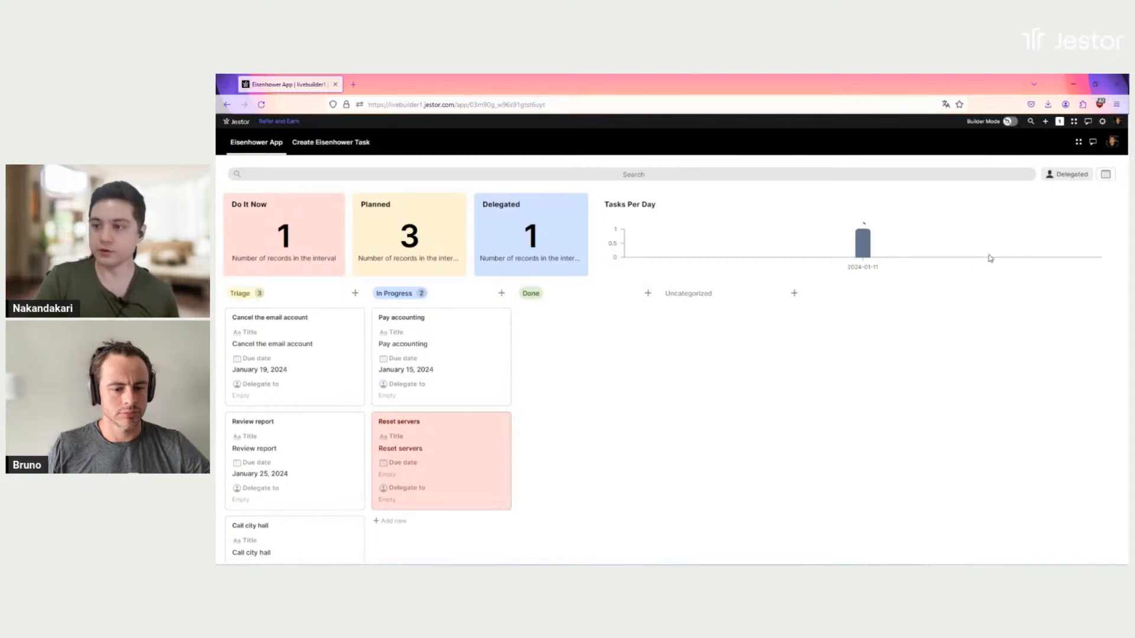
pyautogui.click(1070, 175)
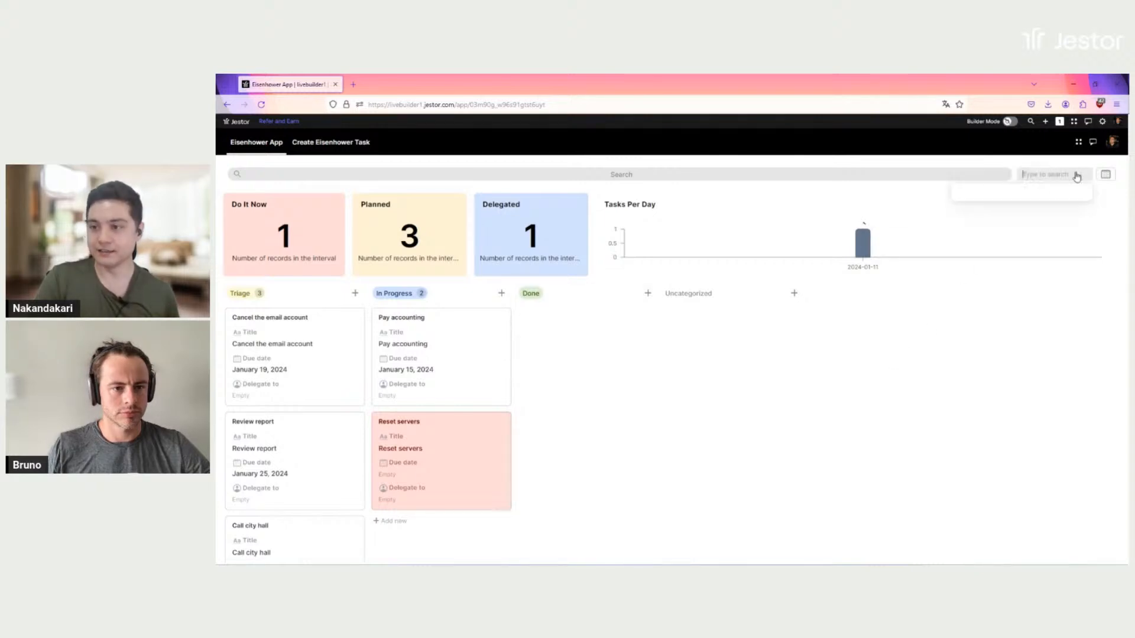
pyautogui.click(1018, 211)
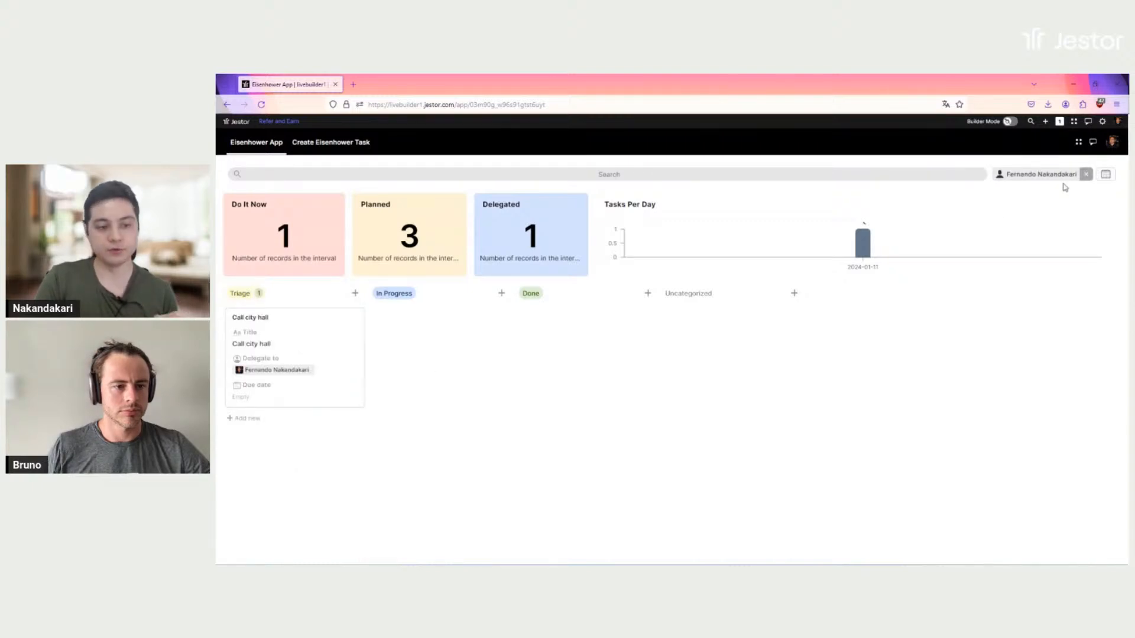
pyautogui.click(1086, 174)
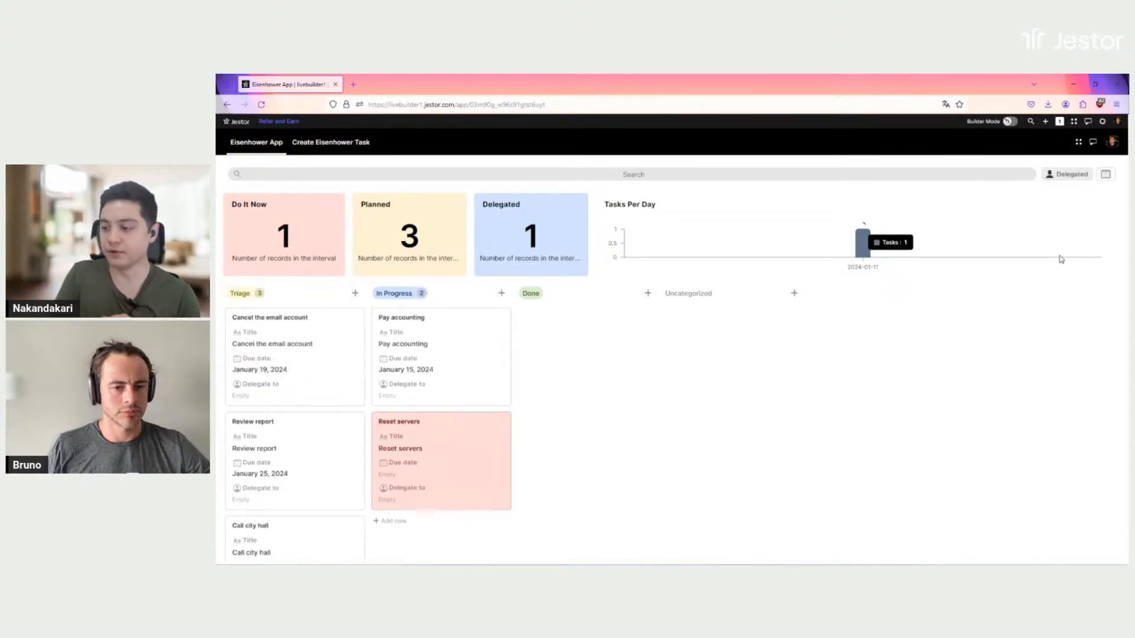
pyautogui.click(1072, 175)
pyautogui.click(1076, 161)
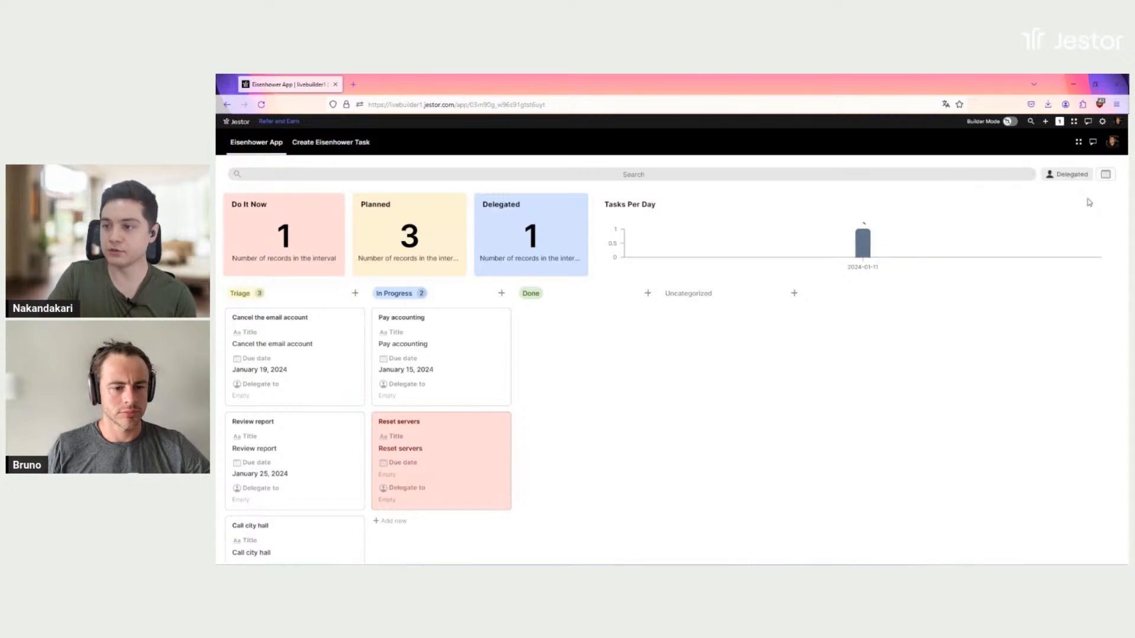
pyautogui.click(1106, 174)
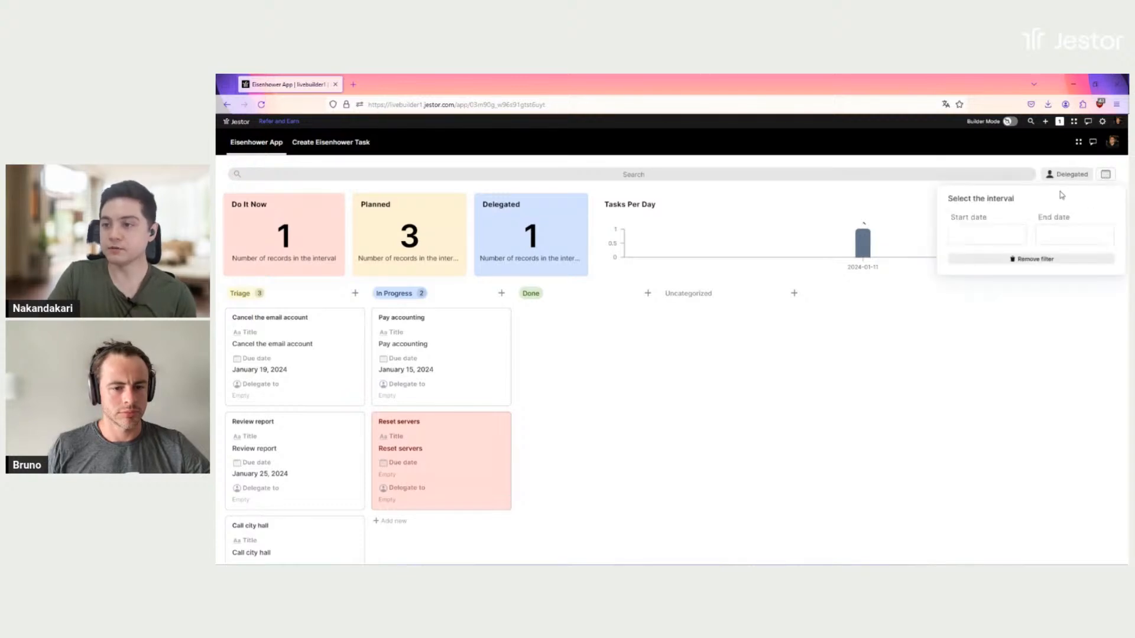
pyautogui.click(1000, 234)
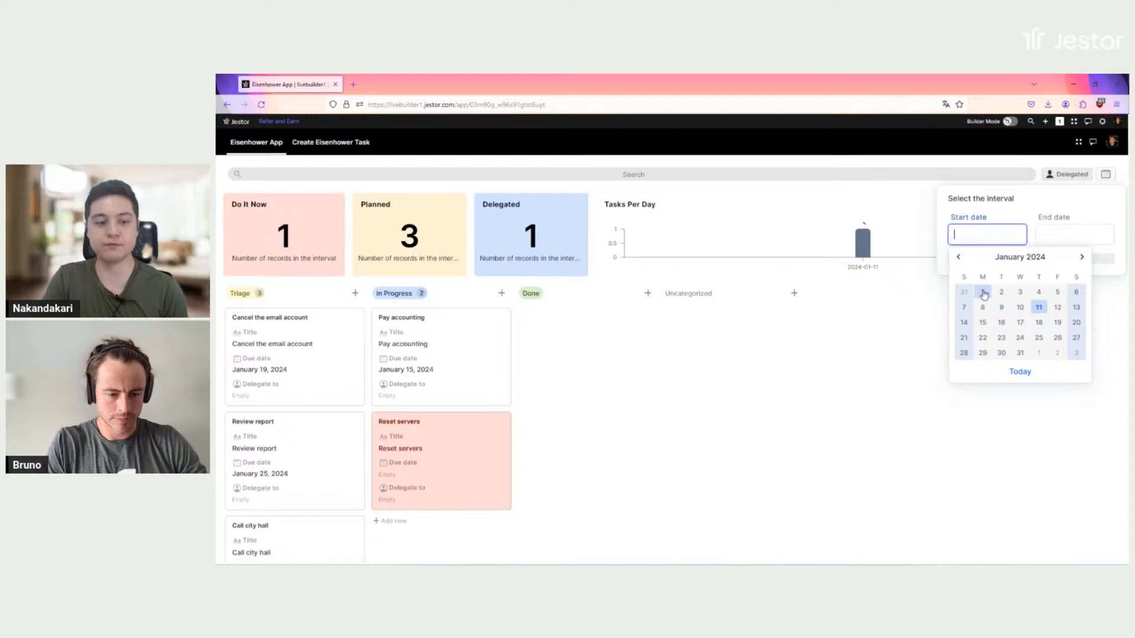
pyautogui.click(887, 349)
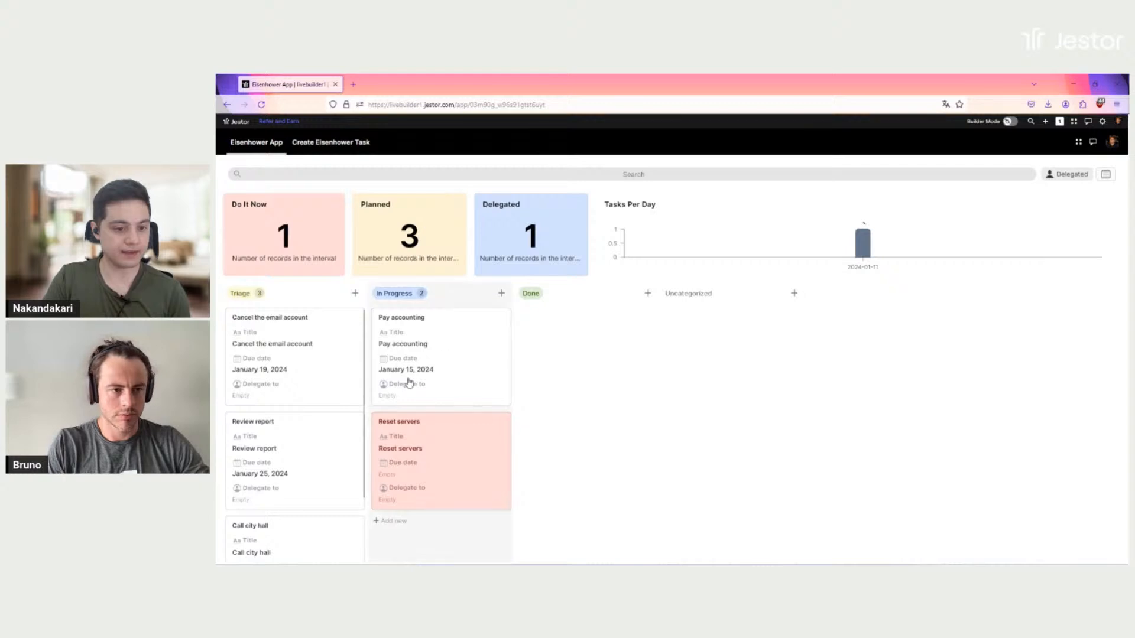
# Filter the board to the date interval from 01/15/2024 to 01/19/2024.
pyautogui.scroll(-1, 278, 482)
pyautogui.scroll(-2, 279, 482)
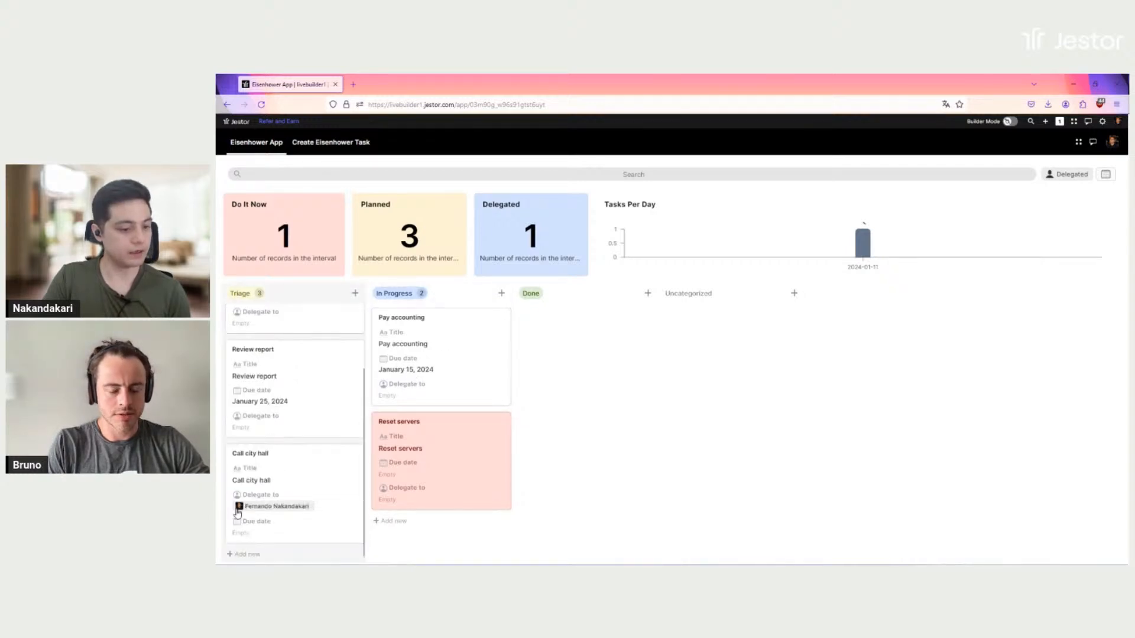
pyautogui.scroll(3, 290, 418)
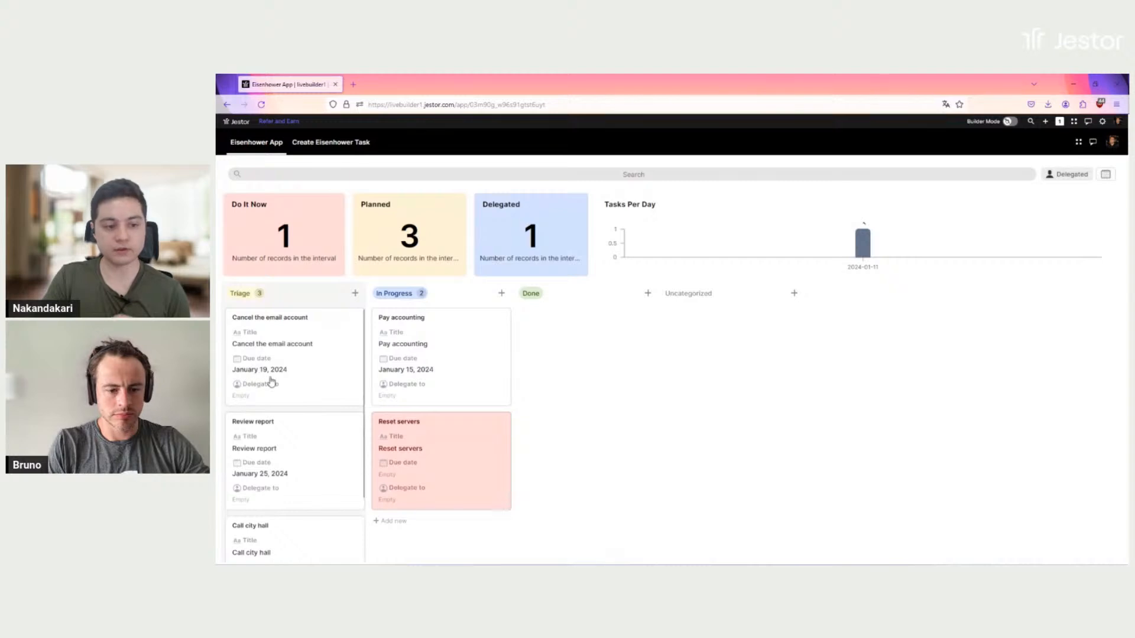
pyautogui.click(1106, 174)
pyautogui.click(988, 241)
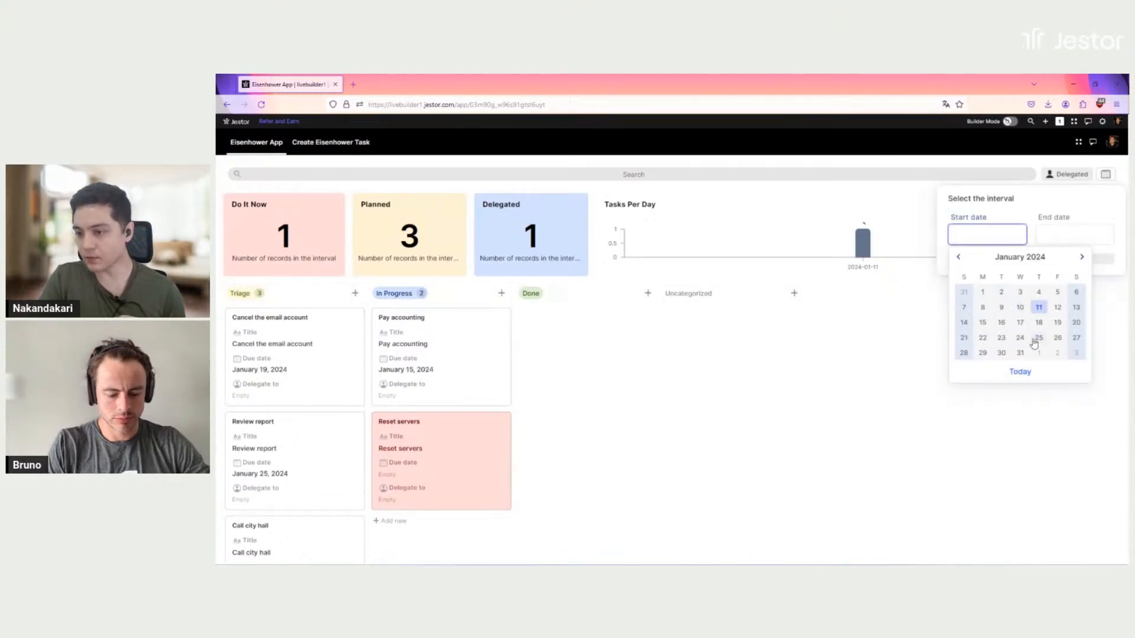
pyautogui.click(986, 324)
pyautogui.click(1084, 230)
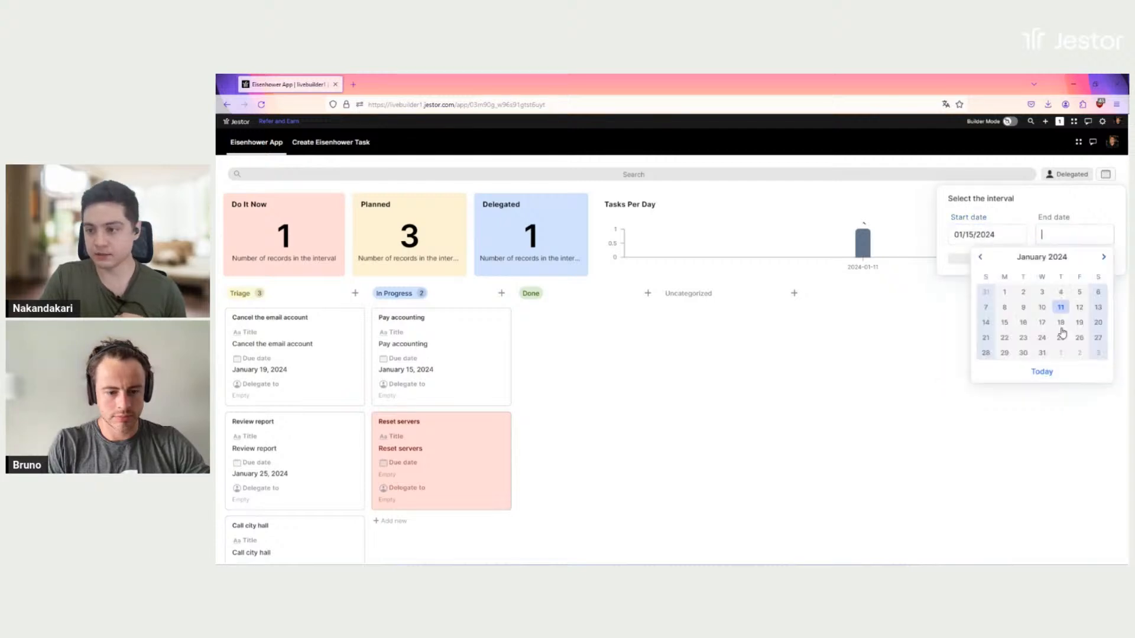
pyautogui.click(1078, 324)
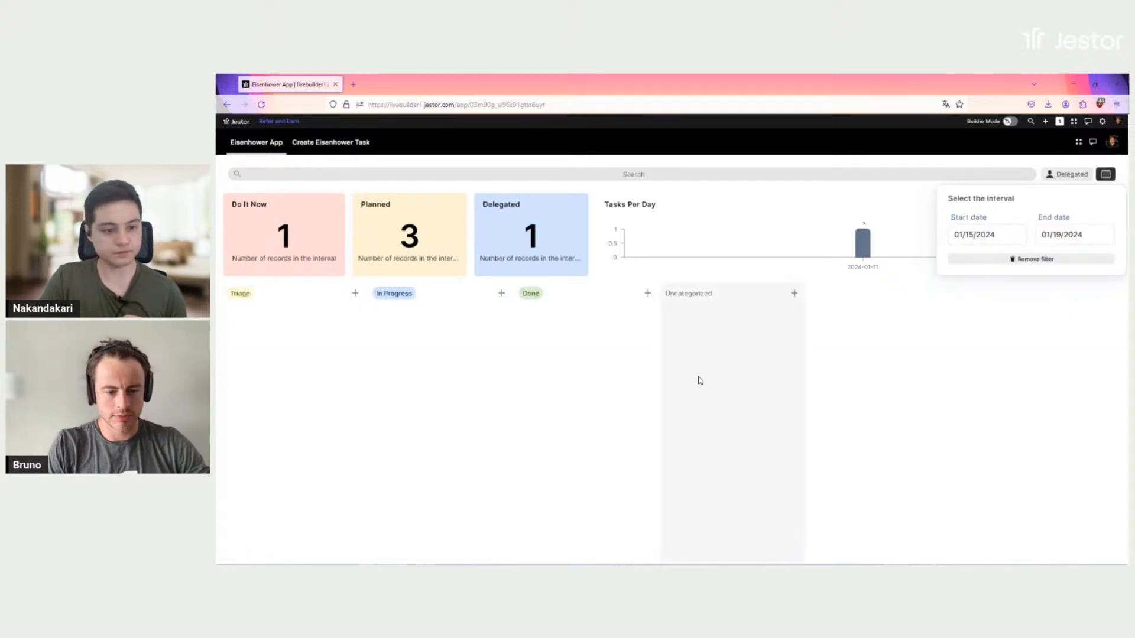
pyautogui.click(808, 386)
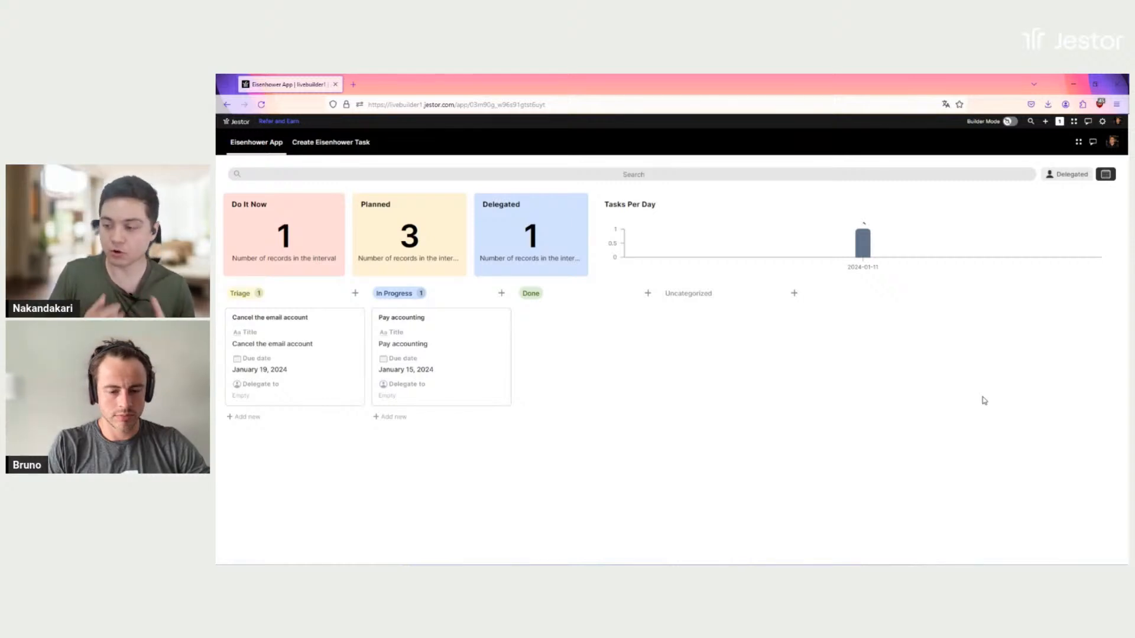
# Turn on Builder Mode and open the Eisenhower Tasks table from the workspace in a separate browser tab.
pyautogui.click(1010, 126)
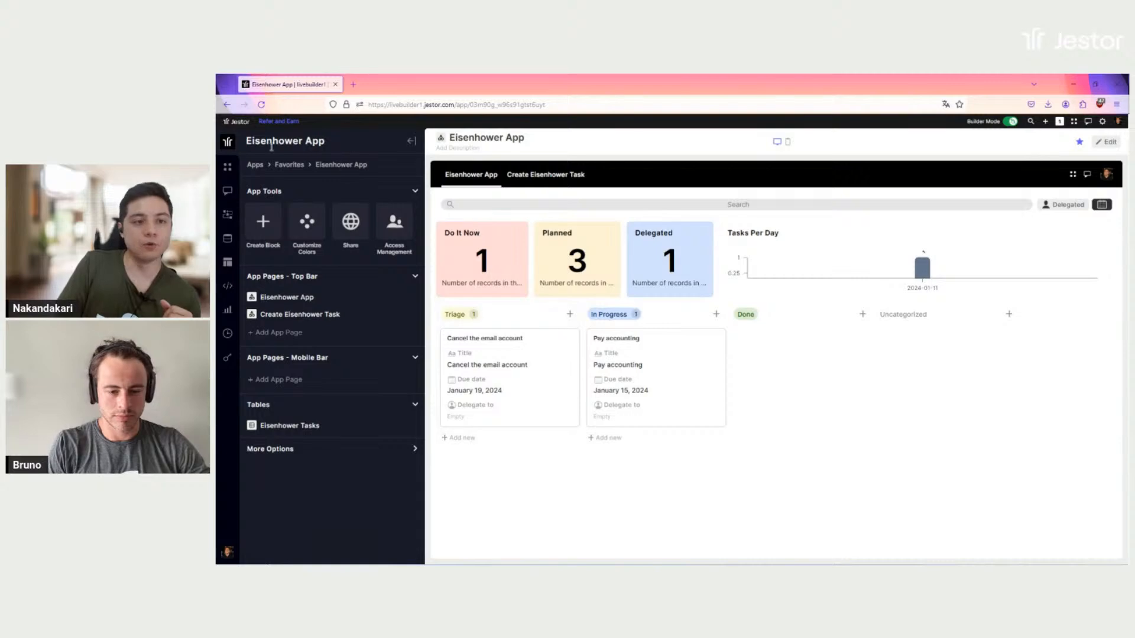
pyautogui.middleClick(227, 167)
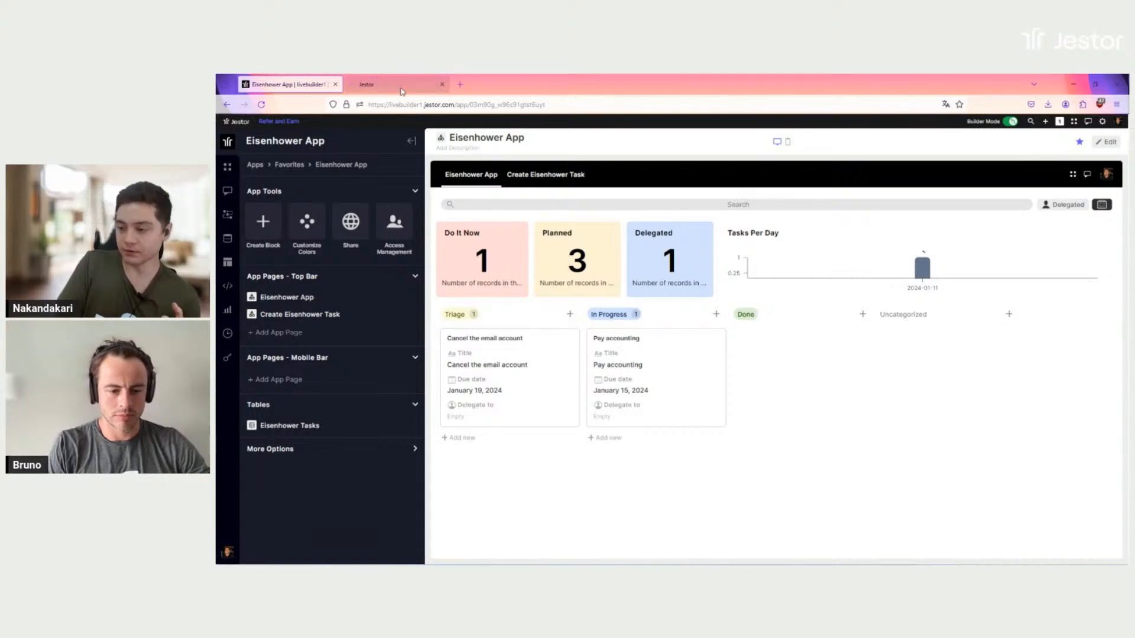
pyautogui.click(401, 89)
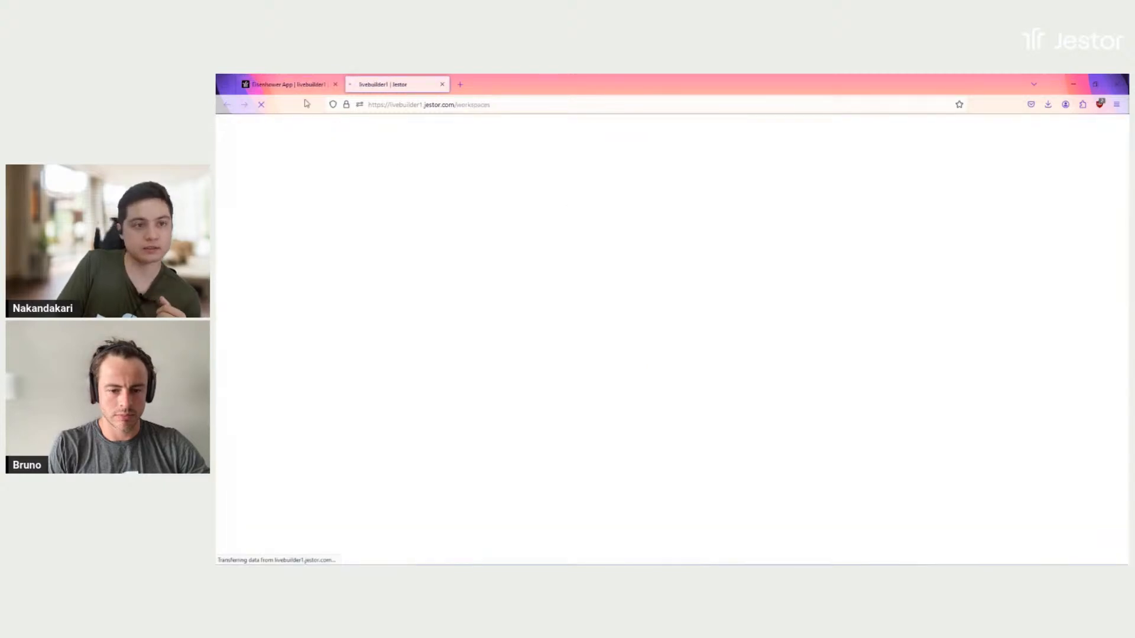
pyautogui.click(293, 84)
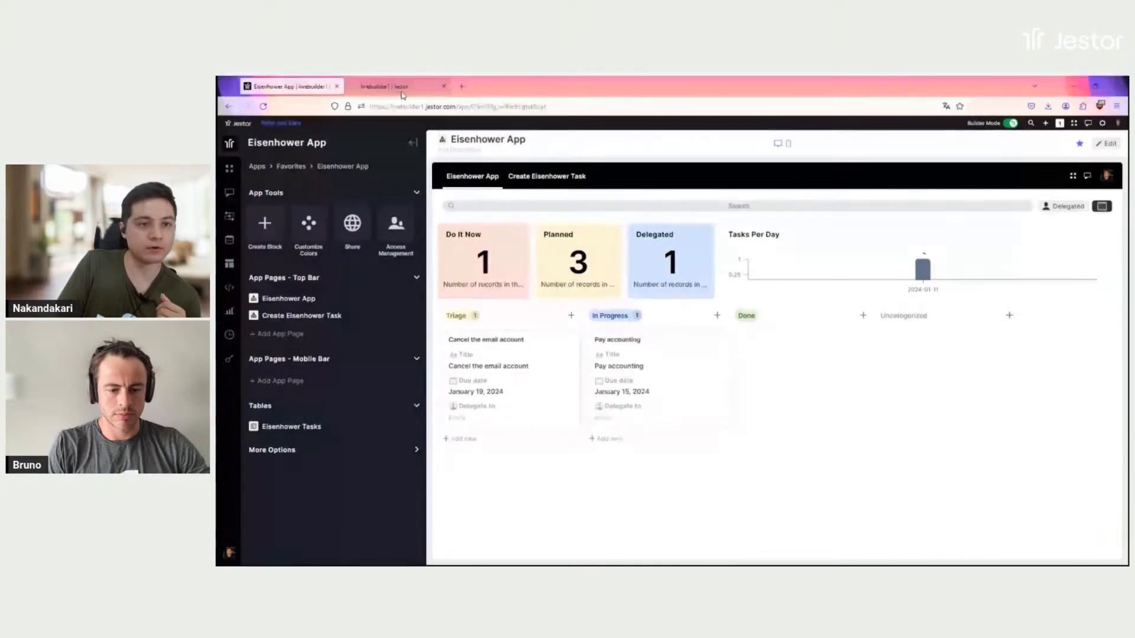
pyautogui.click(401, 88)
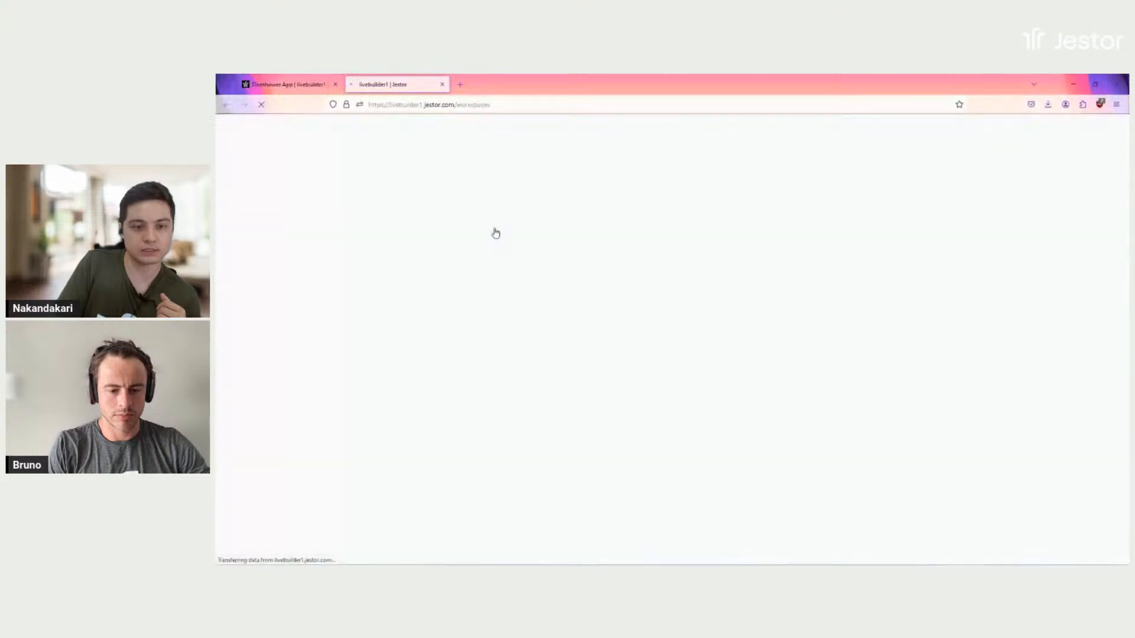
pyautogui.click(495, 230)
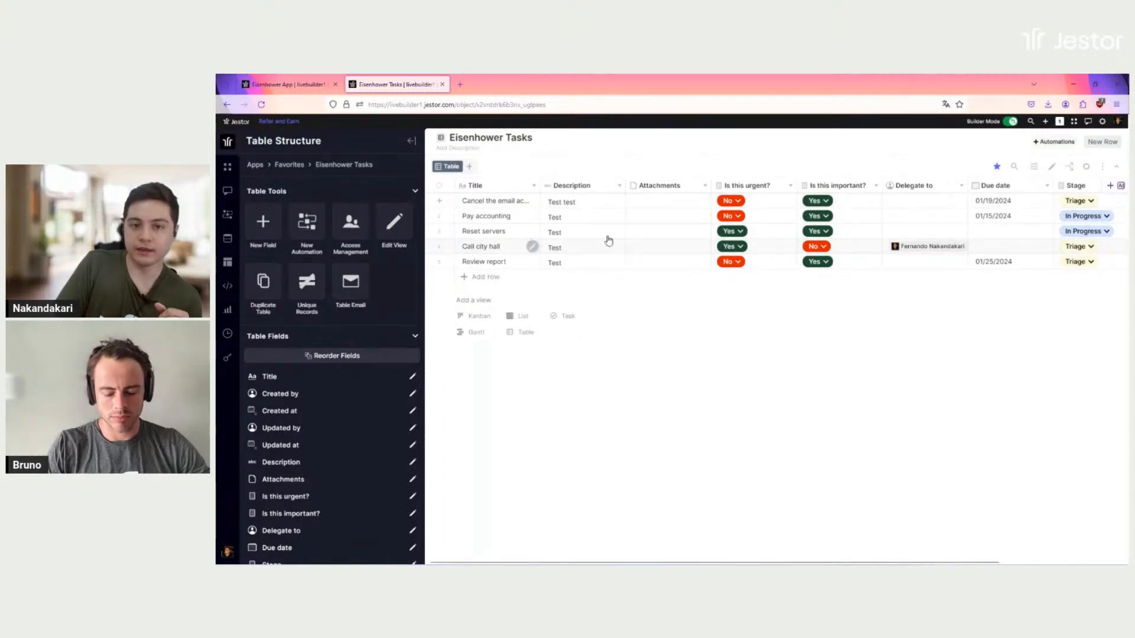
# Check the description of the "Cancel the email account" task and the option settings of the "Is this important?" field.
pyautogui.click(604, 206)
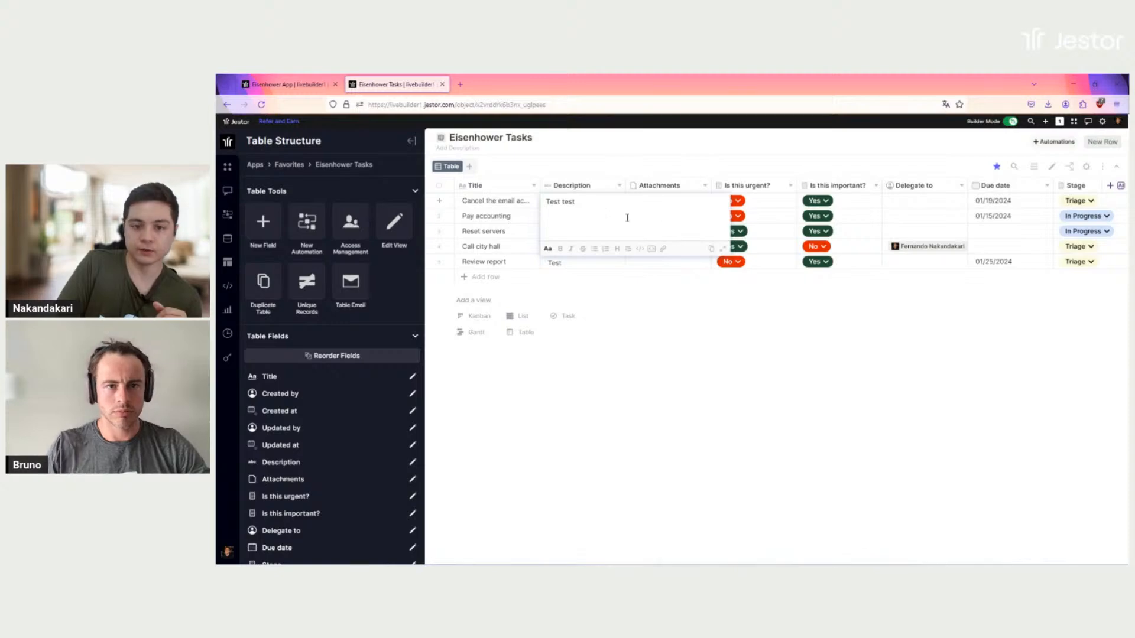
pyautogui.click(622, 164)
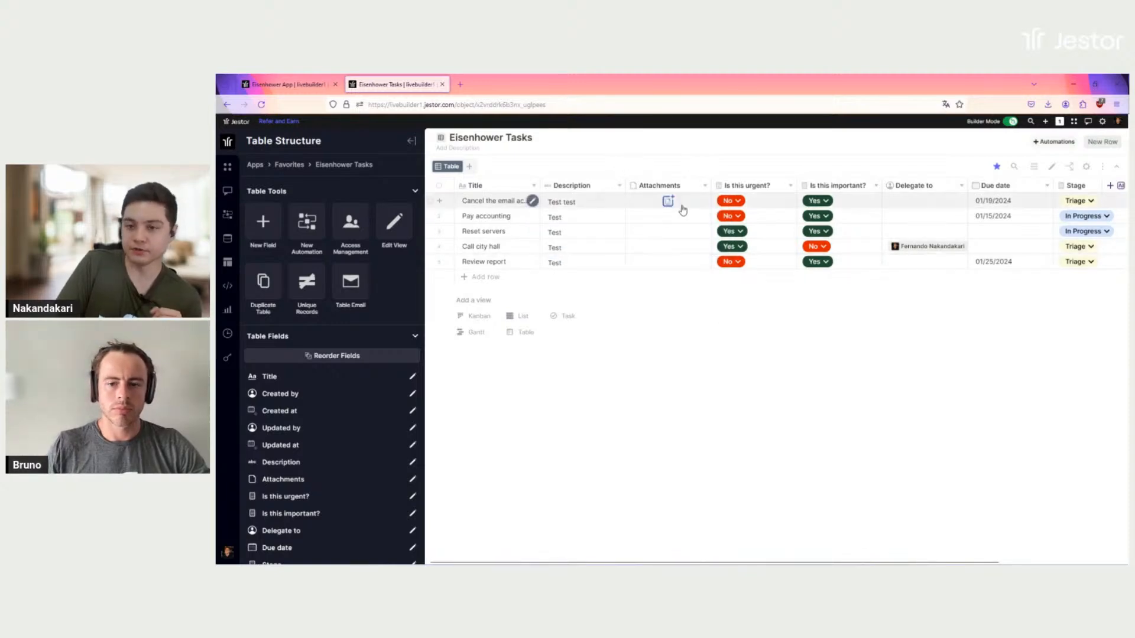
pyautogui.hscroll(3, 774, 311)
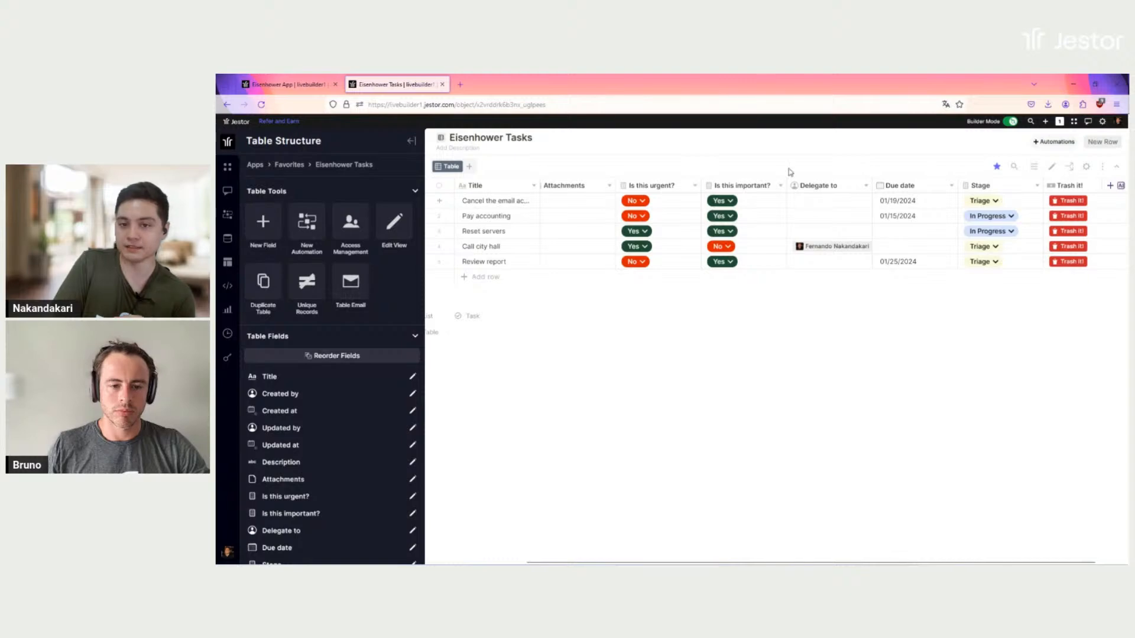
pyautogui.click(770, 187)
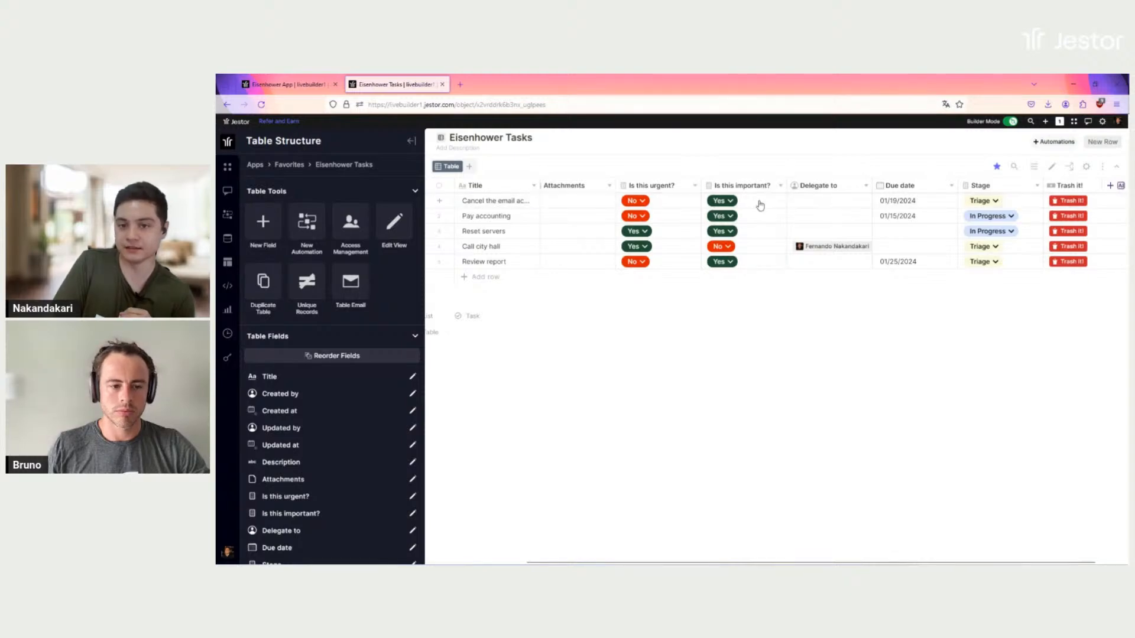
pyautogui.click(737, 237)
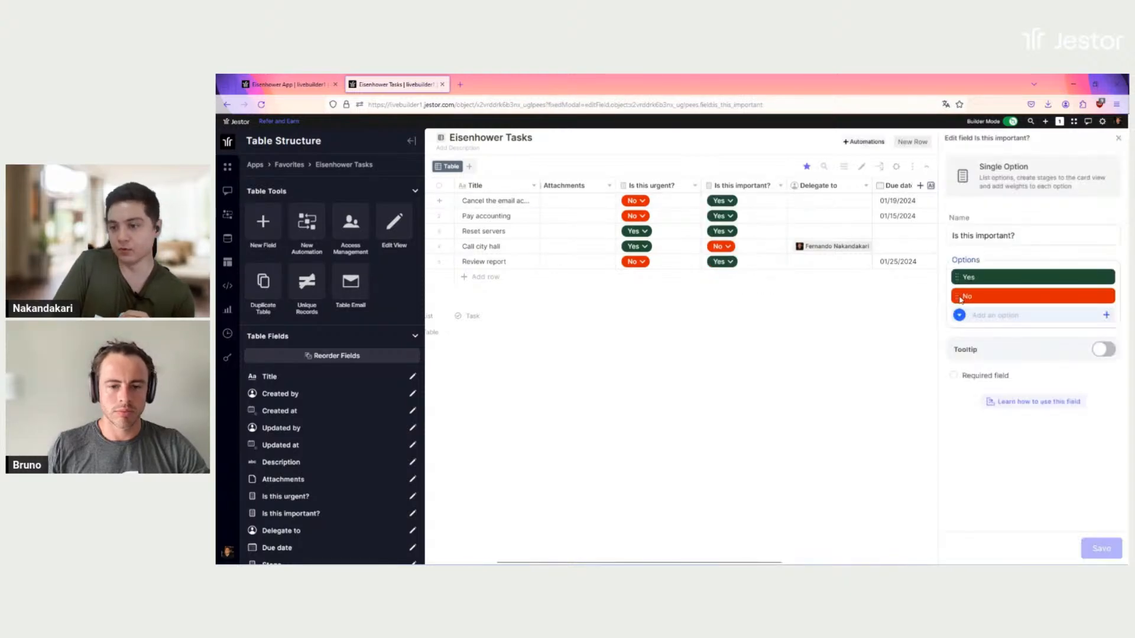
pyautogui.click(1118, 140)
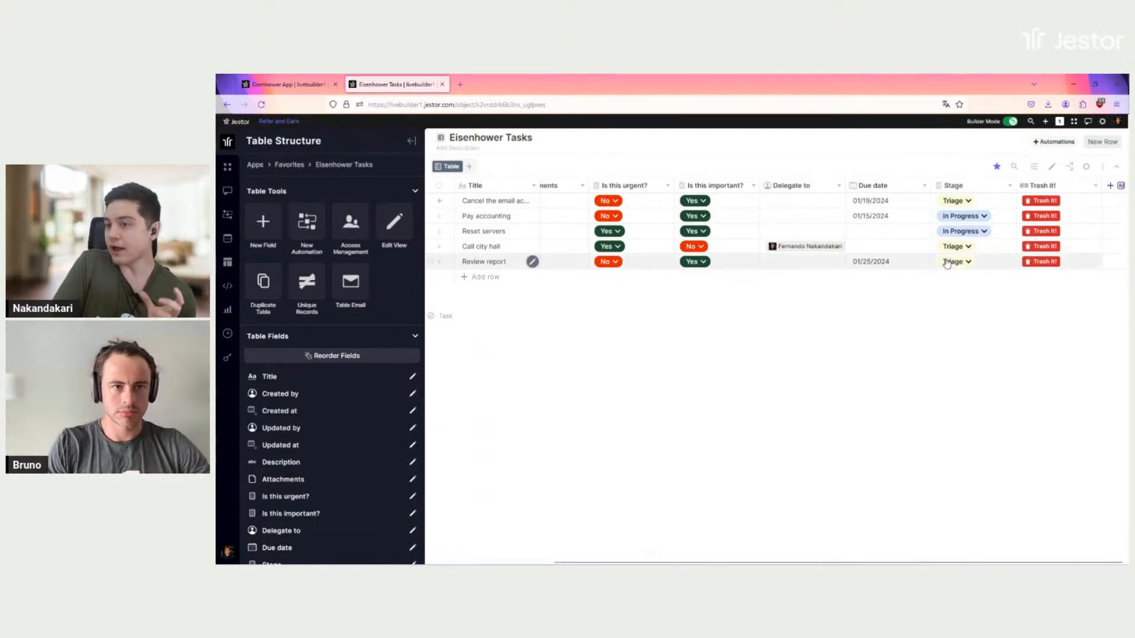
# Check the Trash it! deletion prompt for the "Cancel the email account" task without deleting the record.
pyautogui.click(1039, 202)
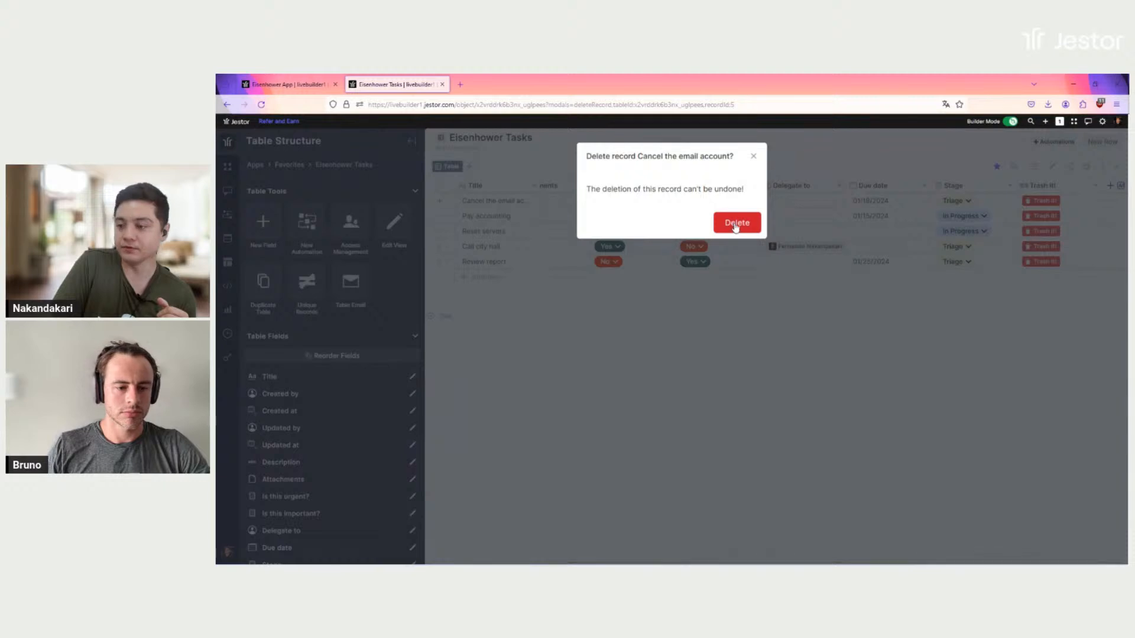
pyautogui.click(753, 157)
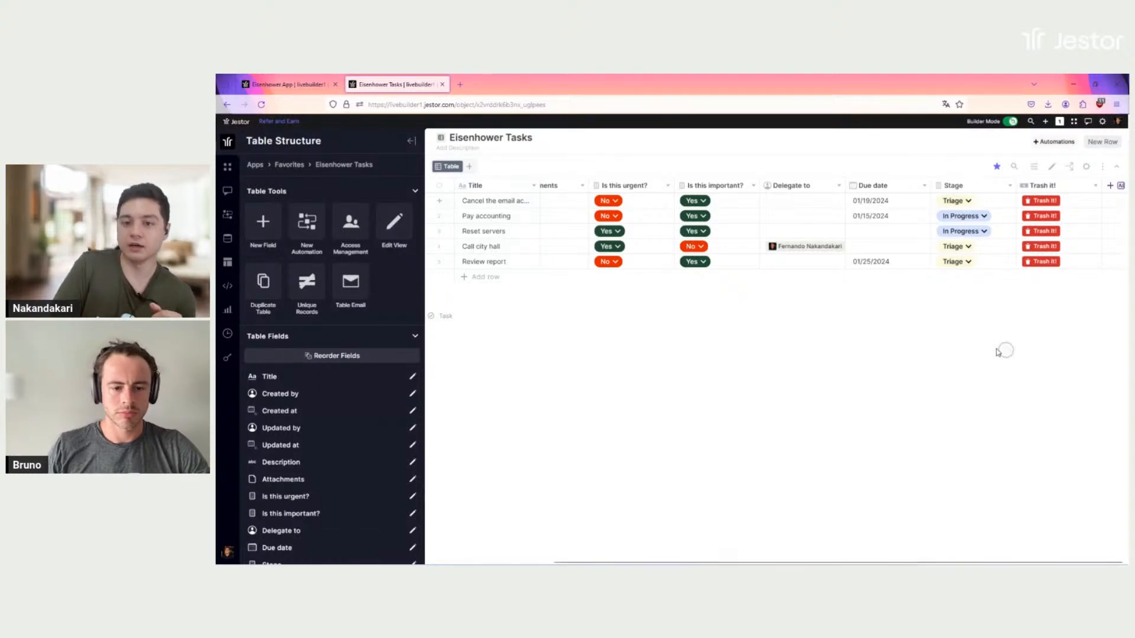
pyautogui.hscroll(-3, 917, 349)
pyautogui.hscroll(3, 769, 355)
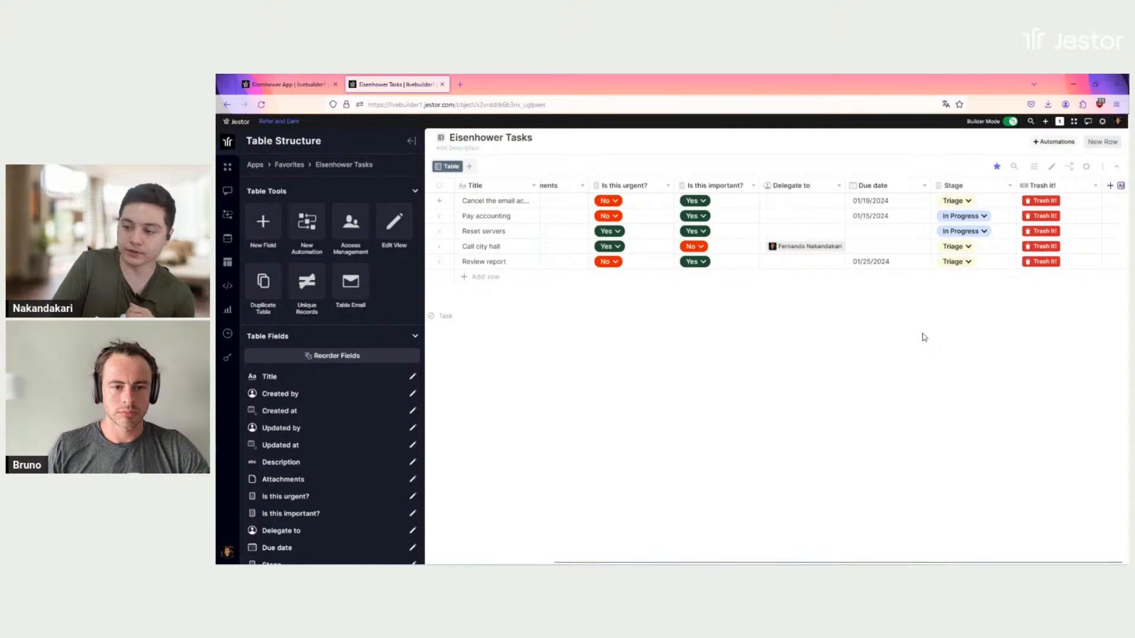
# Browse the field types available for a new field in the Eisenhower Tasks table, and check the table's automations.
pyautogui.click(270, 235)
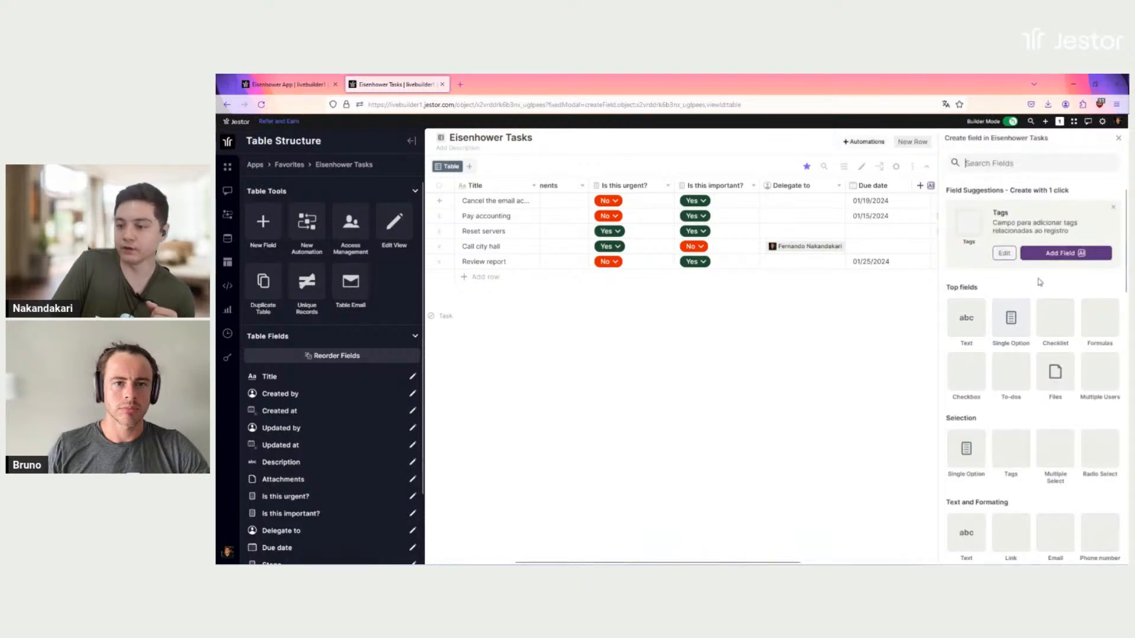
pyautogui.scroll(-1, 1040, 283)
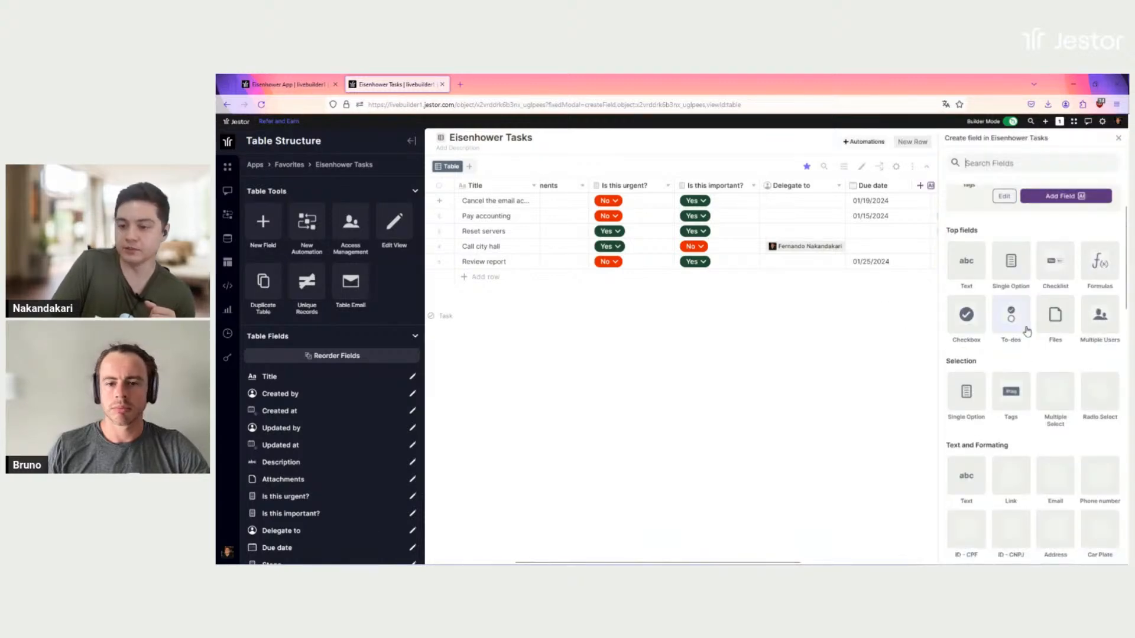
pyautogui.scroll(-4, 1041, 335)
pyautogui.scroll(2, 1035, 313)
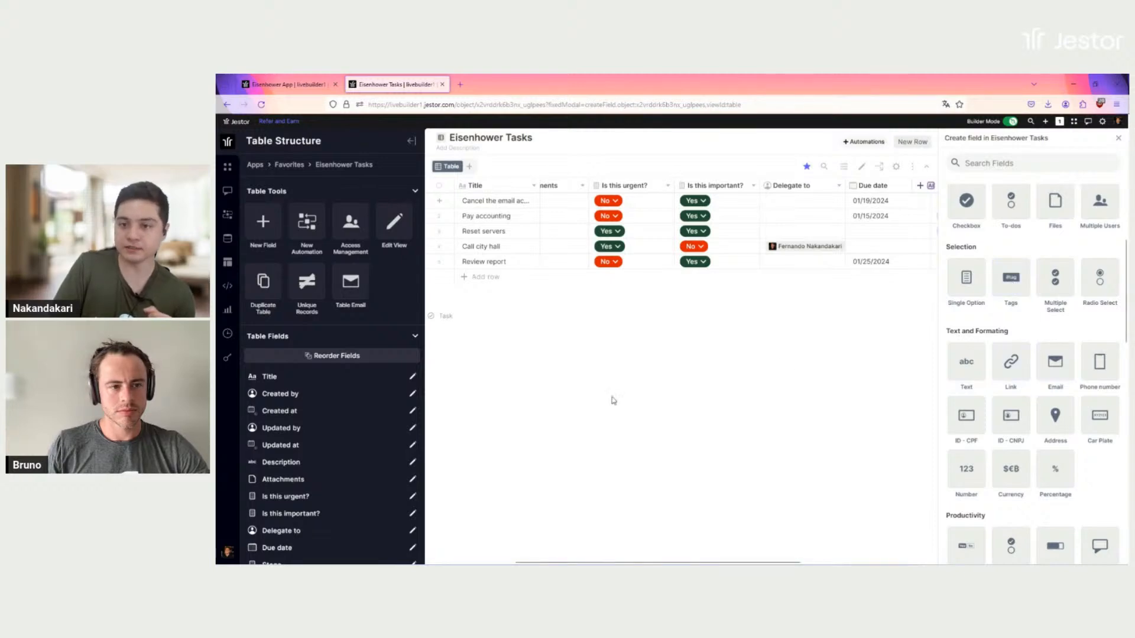
pyautogui.hscroll(3, 612, 398)
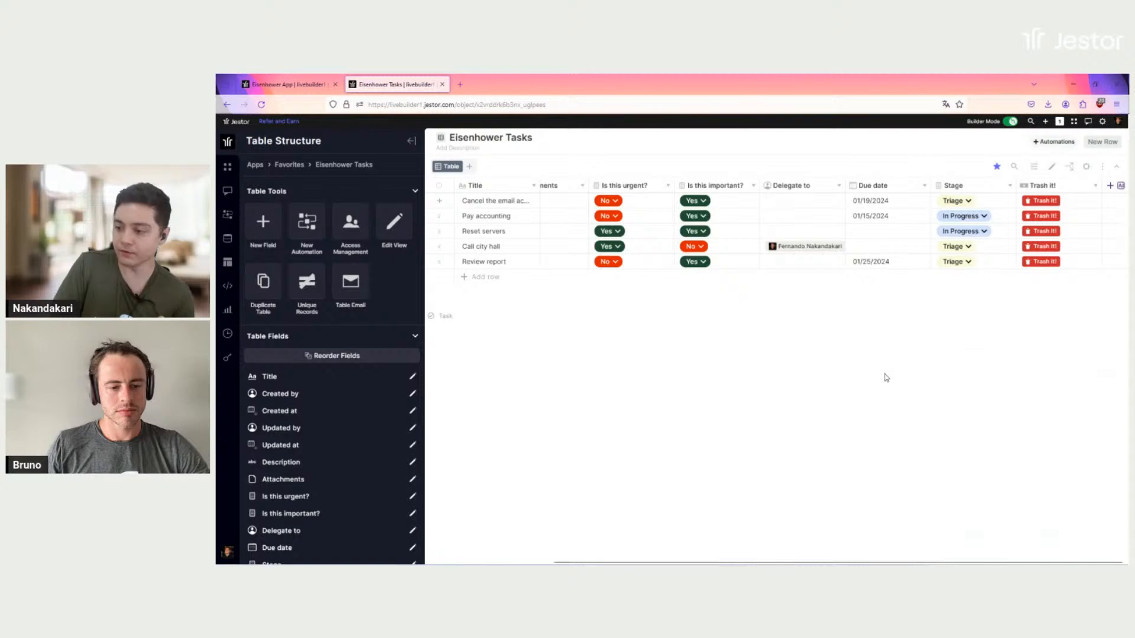
pyautogui.click(1050, 143)
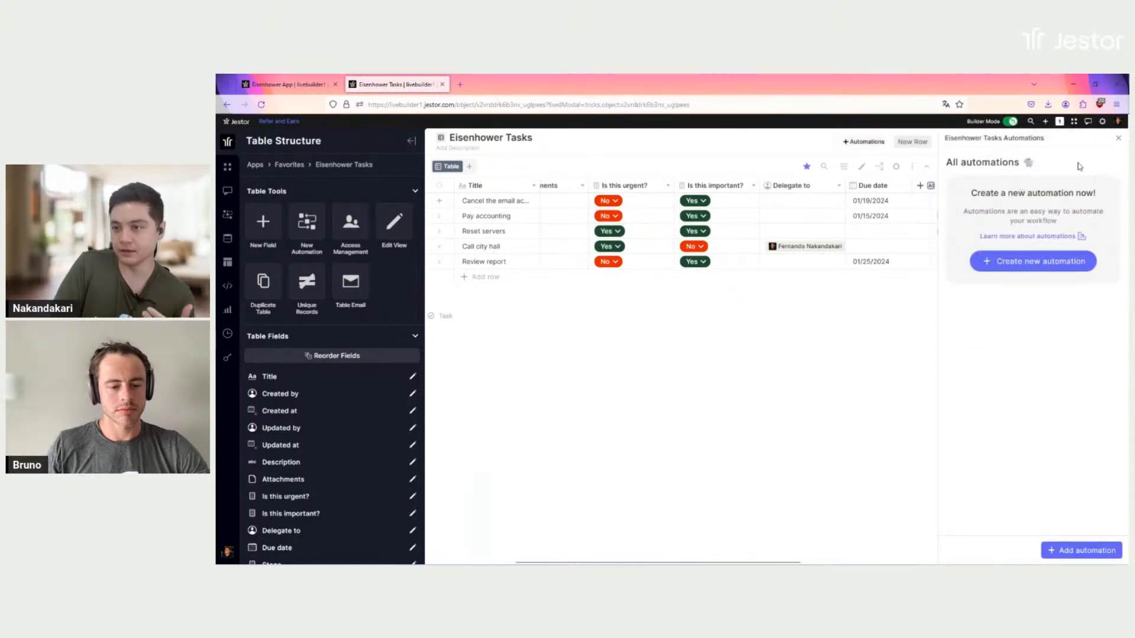
pyautogui.click(1120, 140)
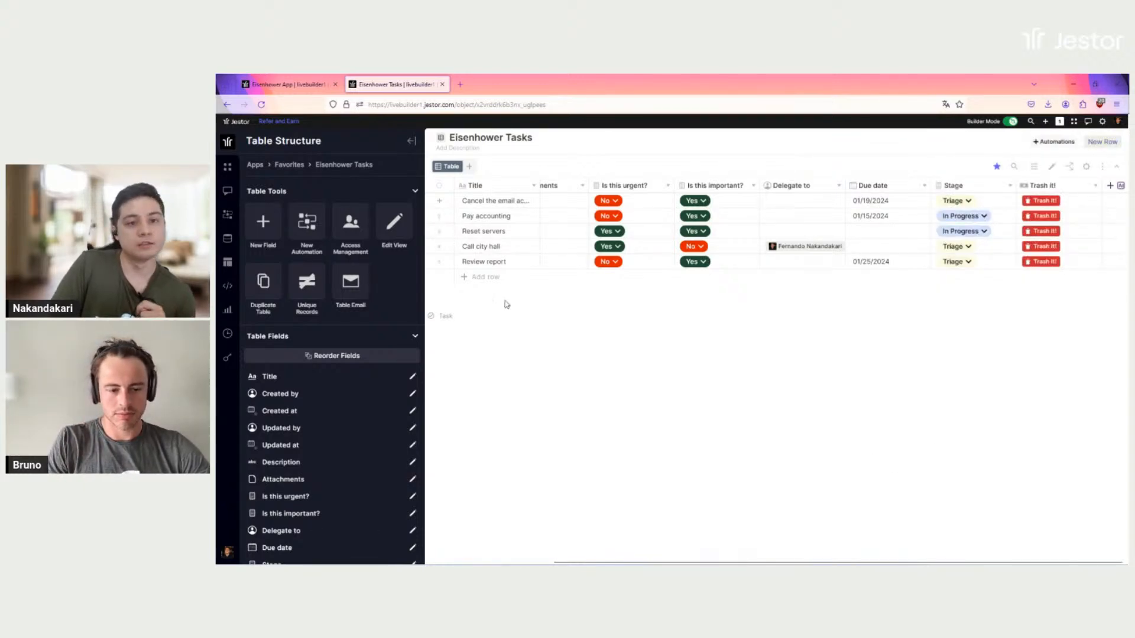
# Create a new app page and add a Simple Indicator block, shrunk and placed near the page's upper-left corner.
pyautogui.click(231, 169)
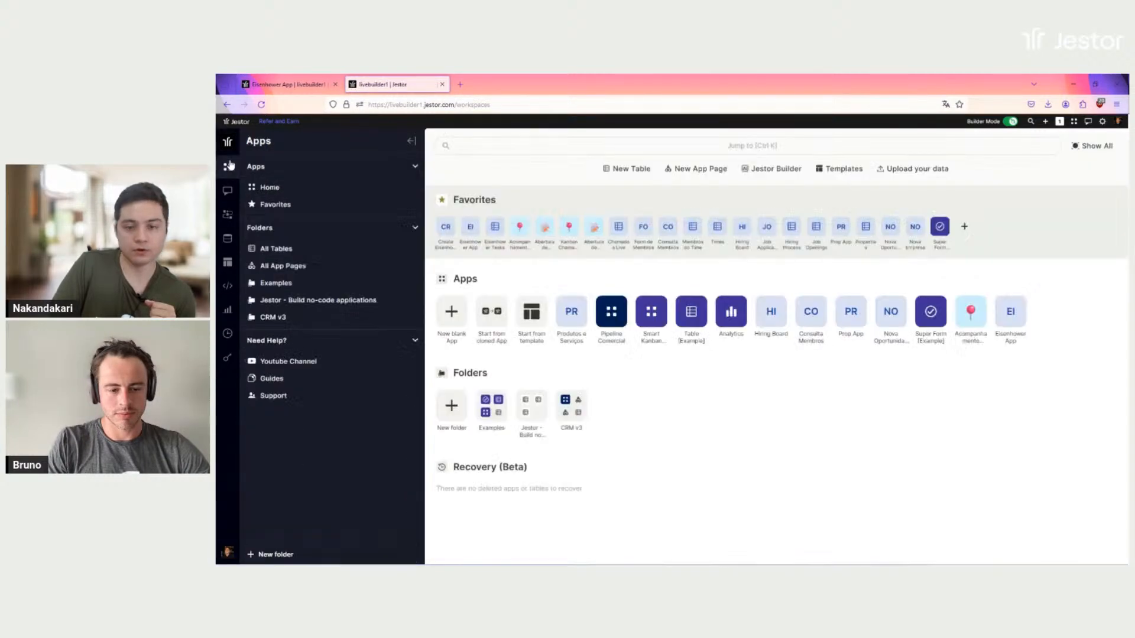
pyautogui.click(699, 171)
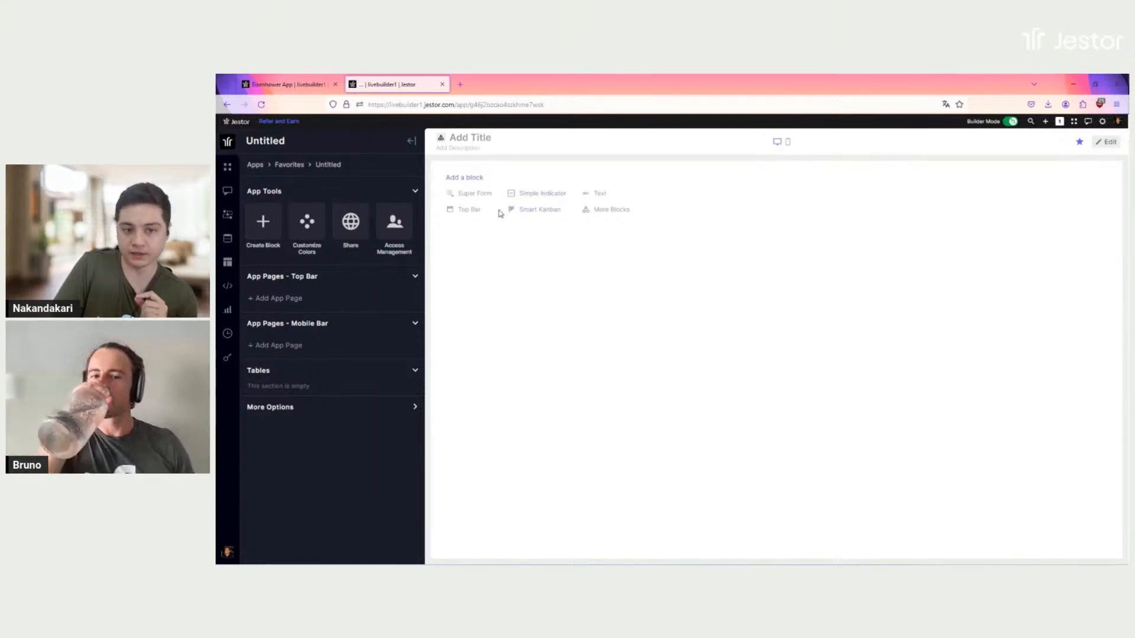
pyautogui.click(532, 198)
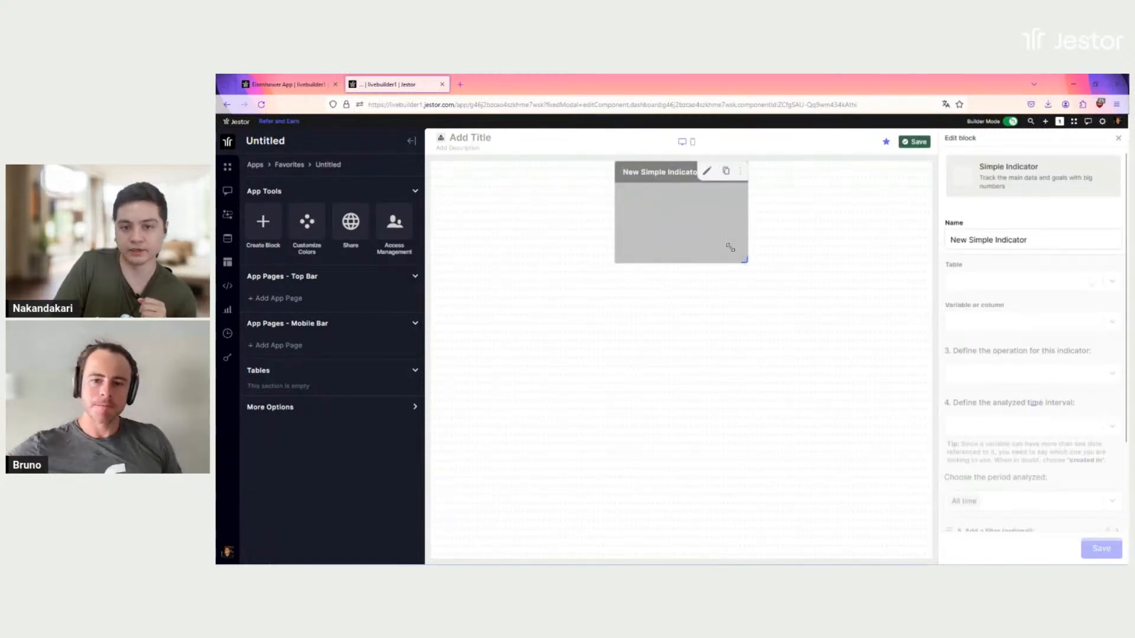
pyautogui.moveTo(730, 248); pyautogui.dragTo(491, 239)
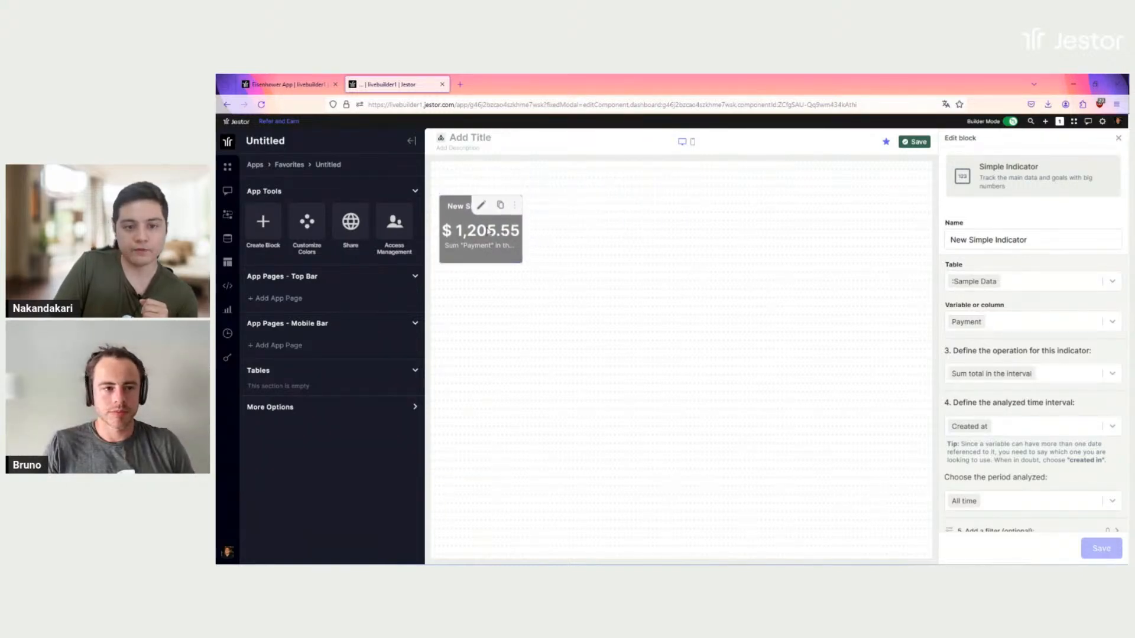
# Name the Simple Indicator "Do Now" and make it count the number of records in the interval from the Eisenhower Tasks table.
pyautogui.tripleClick(996, 239)
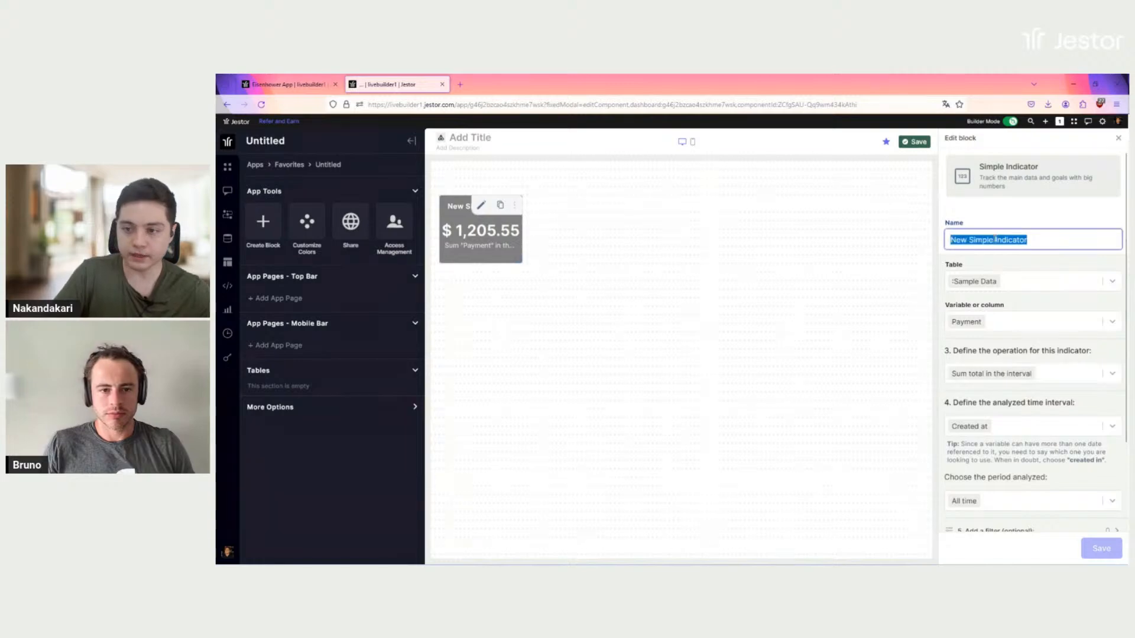
pyautogui.write('Do Now')
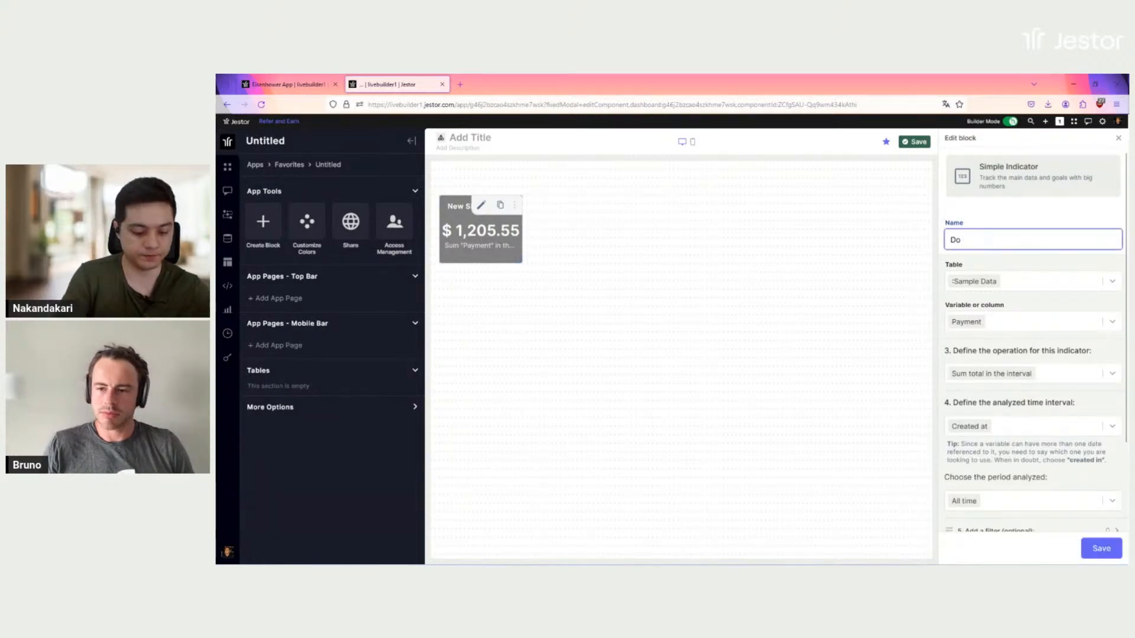
pyautogui.click(1031, 281)
pyautogui.write('es')
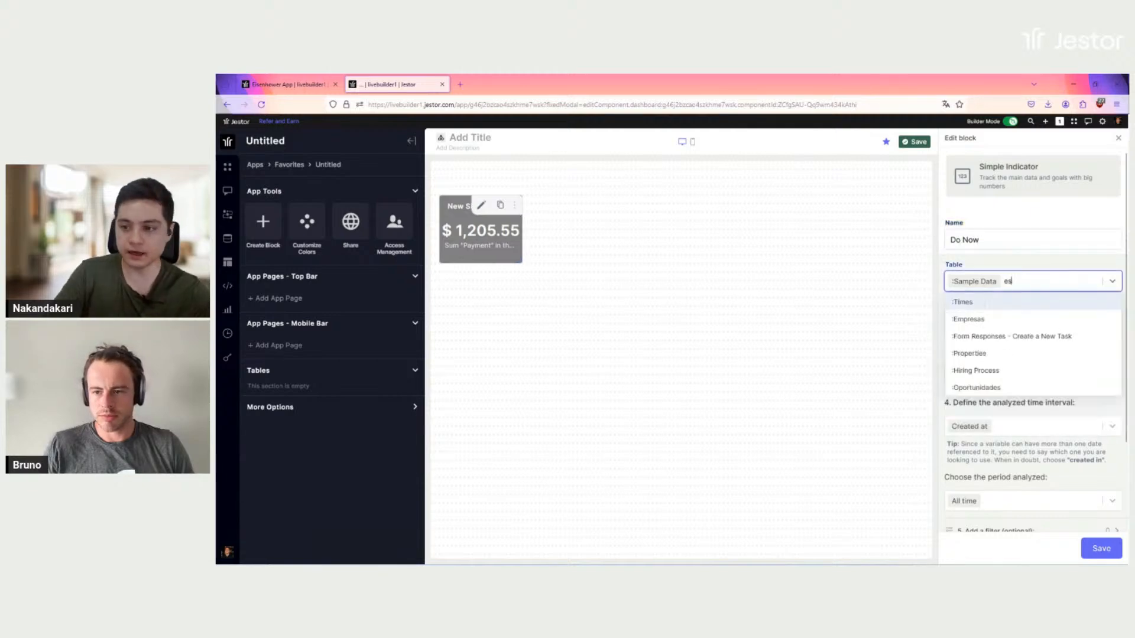
pyautogui.press('BackSpace')
pyautogui.write('is')
pyautogui.click(1035, 304)
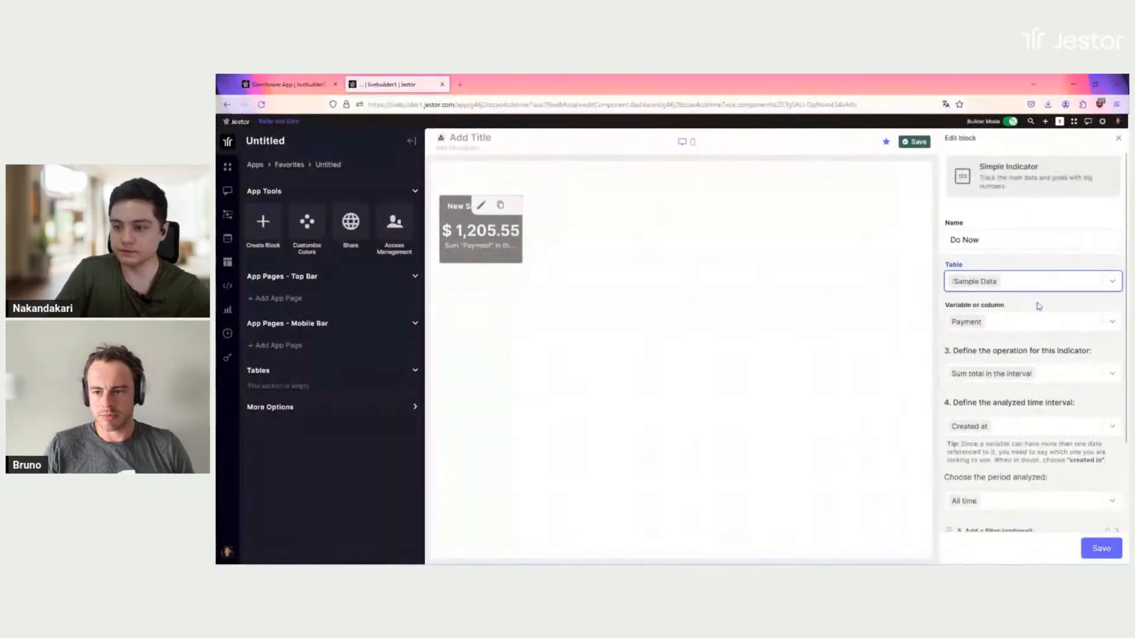
pyautogui.click(1032, 273)
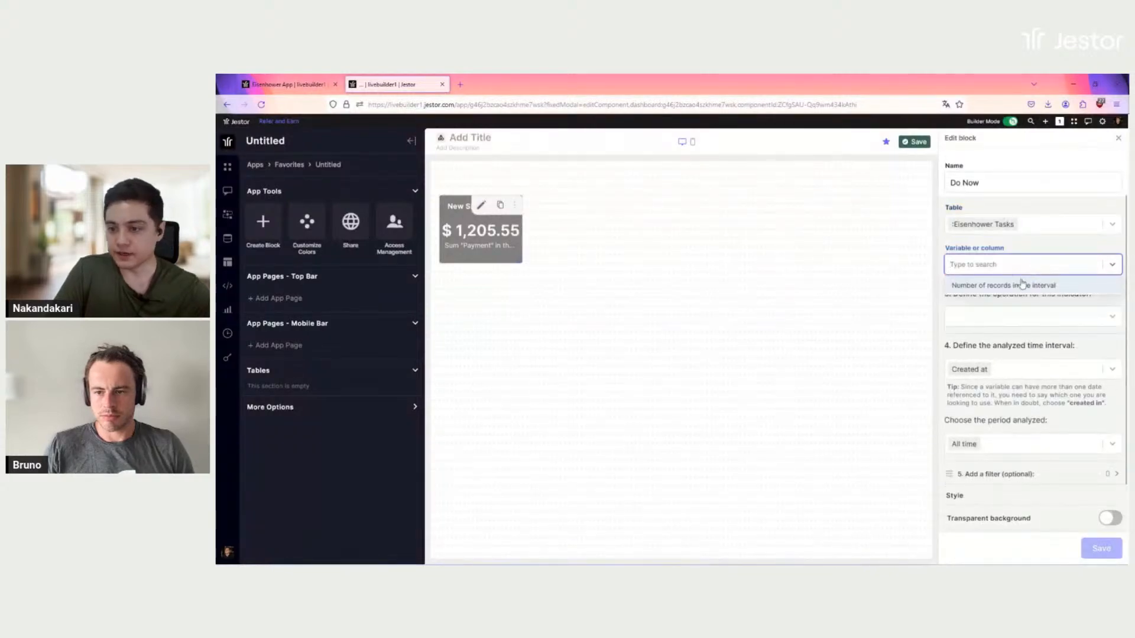
pyautogui.click(1020, 285)
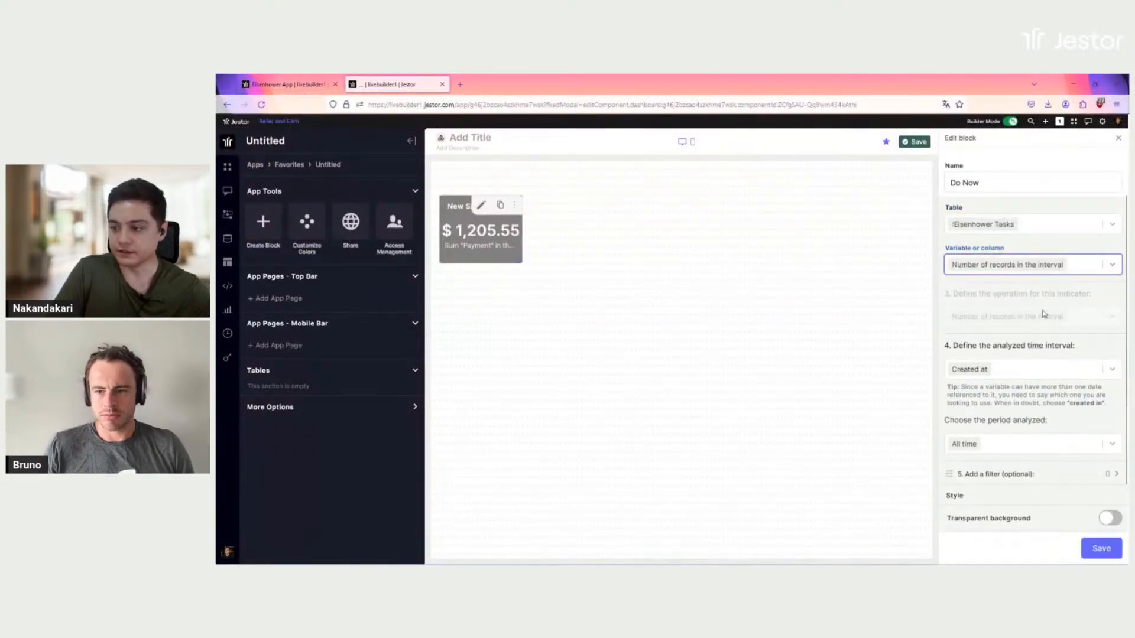
# Add a filter rule to the Do Now indicator requiring "Is this urgent?" to be any of Yes, and start a second rule.
pyautogui.scroll(-2, 1051, 319)
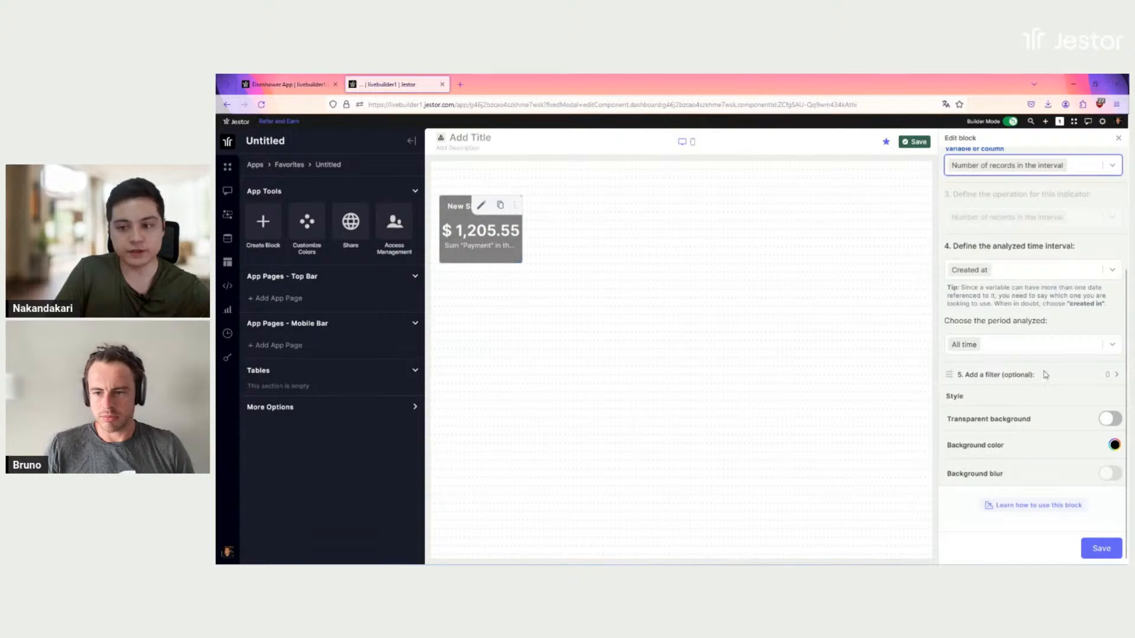
pyautogui.click(1005, 379)
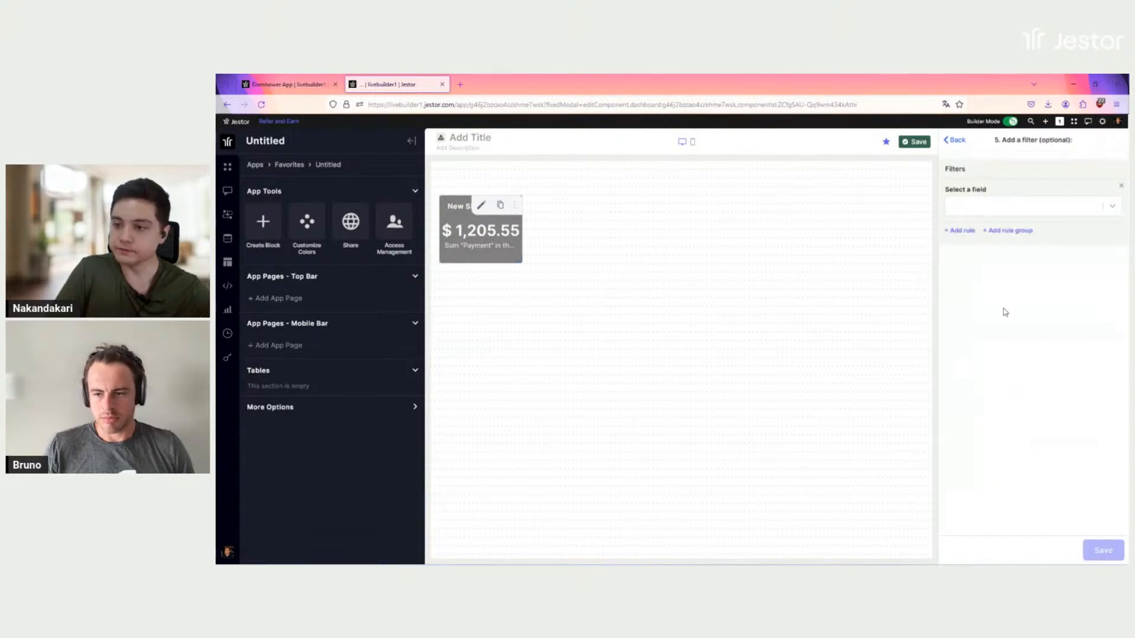
pyautogui.click(1032, 212)
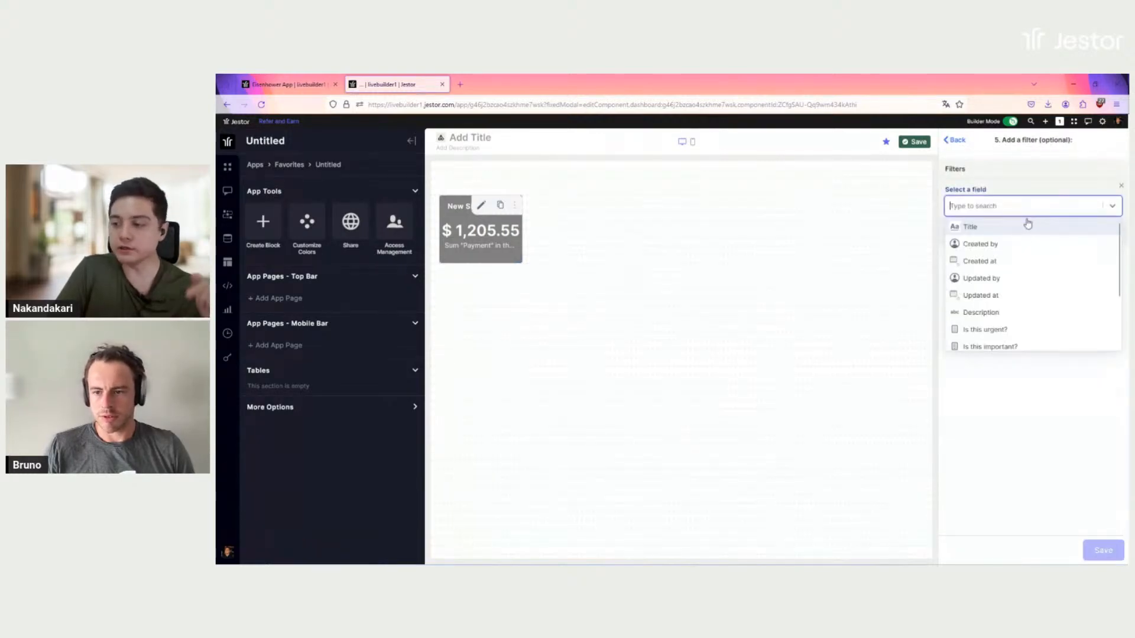
pyautogui.scroll(-2, 1005, 284)
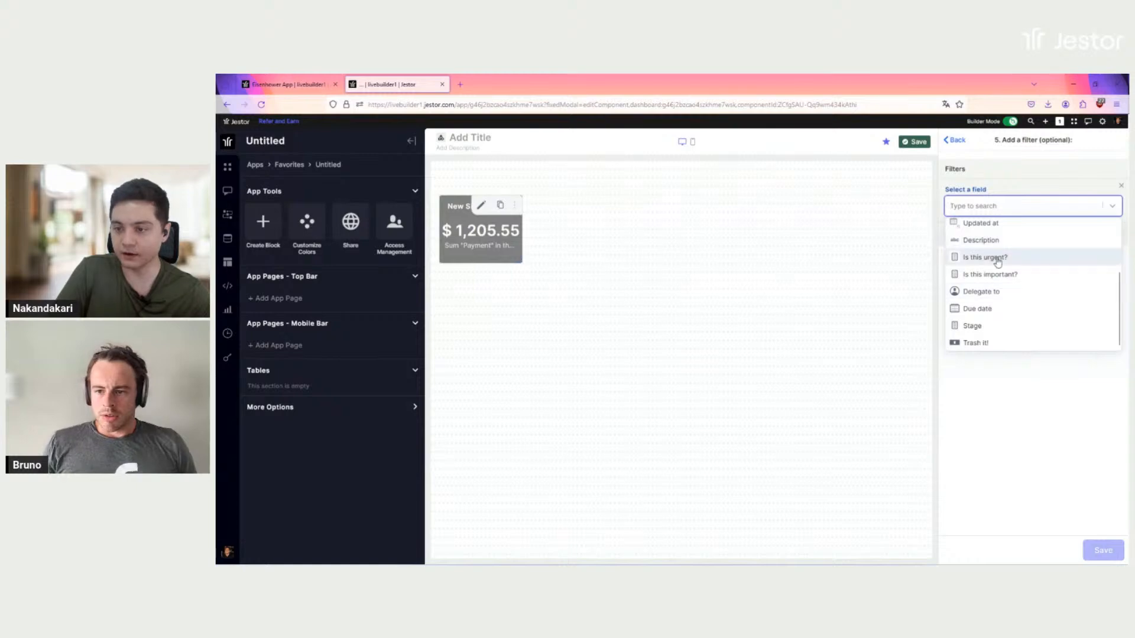
pyautogui.click(996, 257)
pyautogui.click(1002, 287)
pyautogui.click(993, 302)
pyautogui.click(980, 328)
pyautogui.click(963, 307)
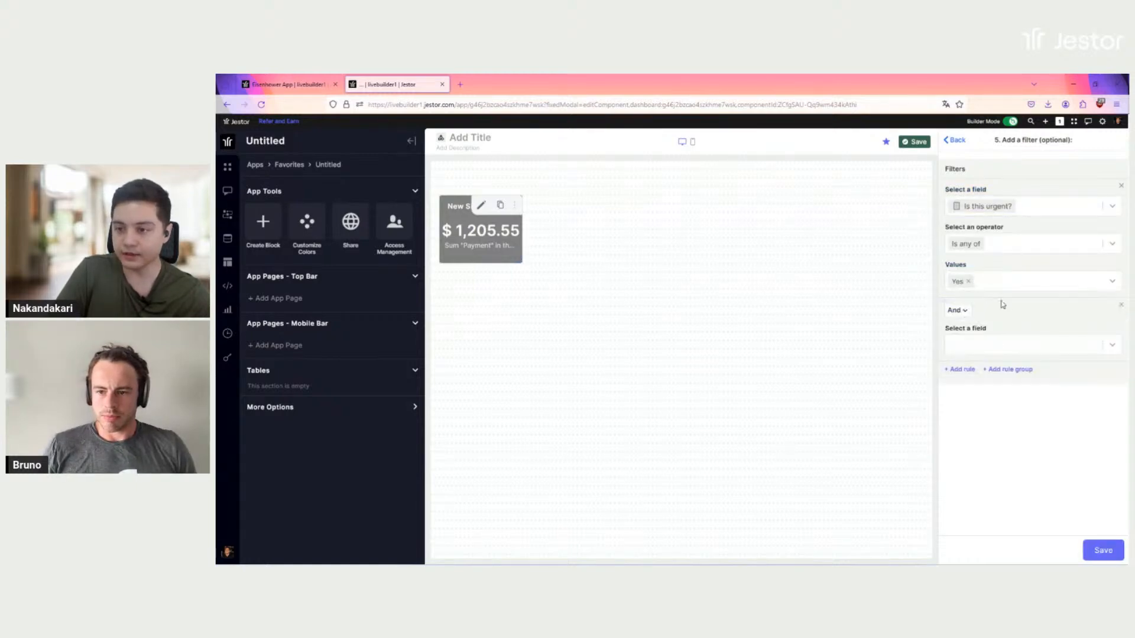
# Set the second filter rule to "Is this important?" is any of Yes, joined with And, and save the filter.
pyautogui.click(1016, 346)
pyautogui.scroll(-2, 1030, 406)
pyautogui.click(1000, 418)
pyautogui.click(988, 421)
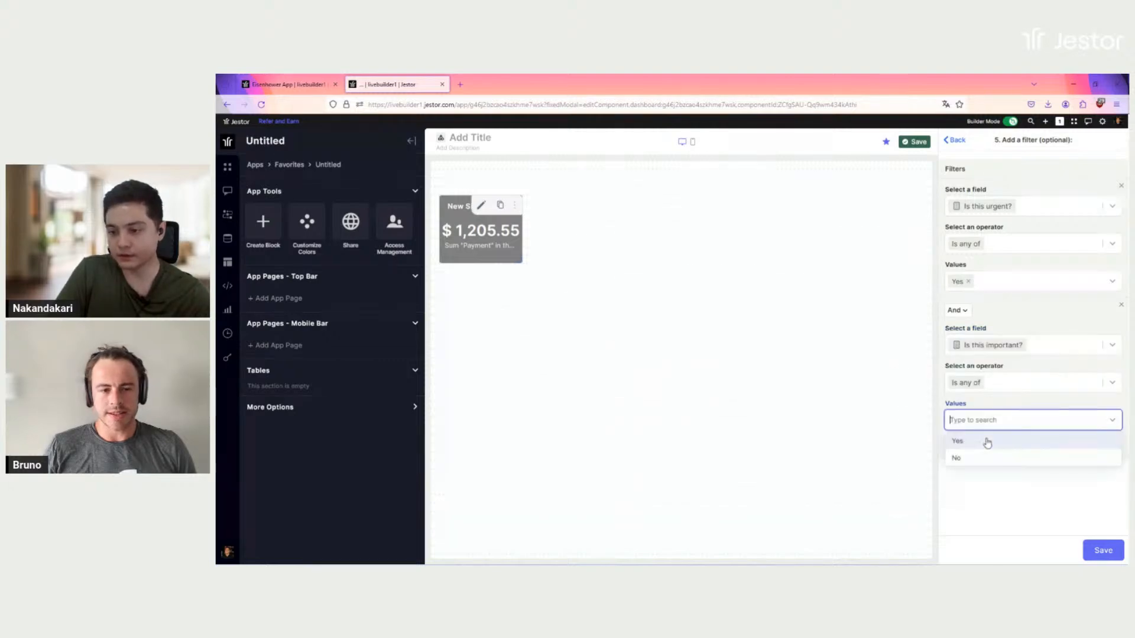
pyautogui.click(987, 441)
pyautogui.click(1030, 494)
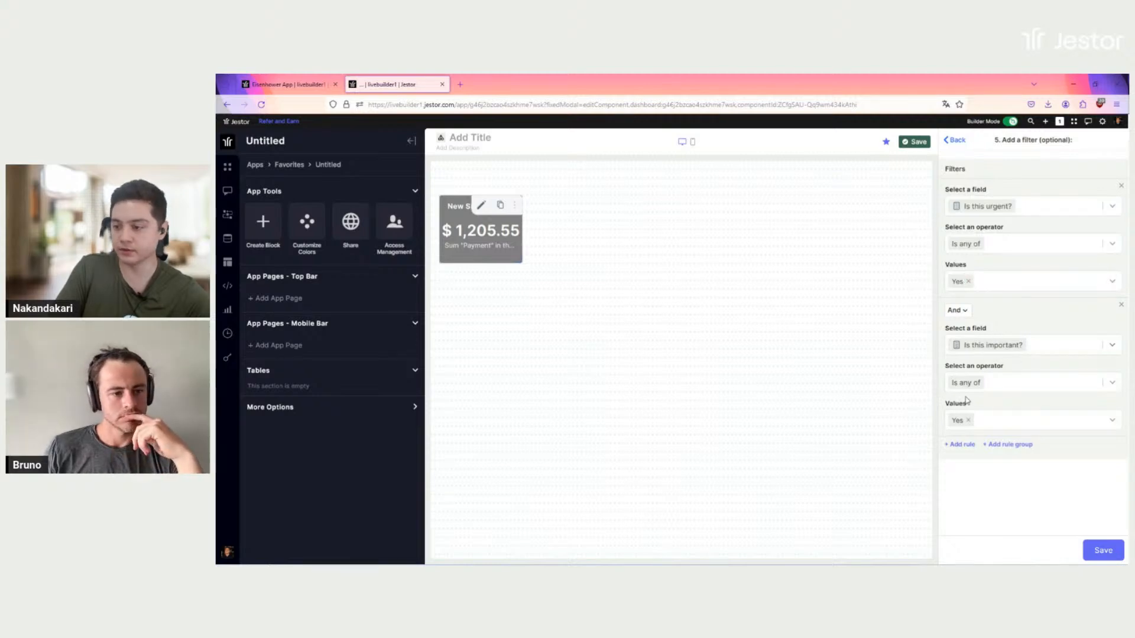
pyautogui.click(1104, 551)
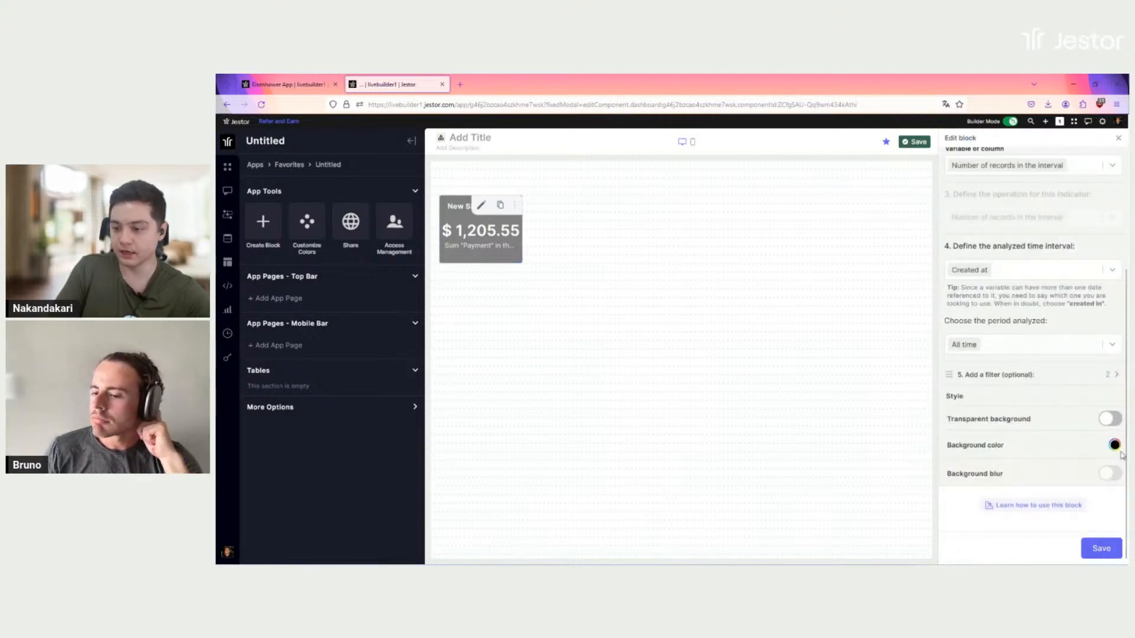
# Give the Do Now indicator a light pink background color and save the block.
pyautogui.click(1115, 446)
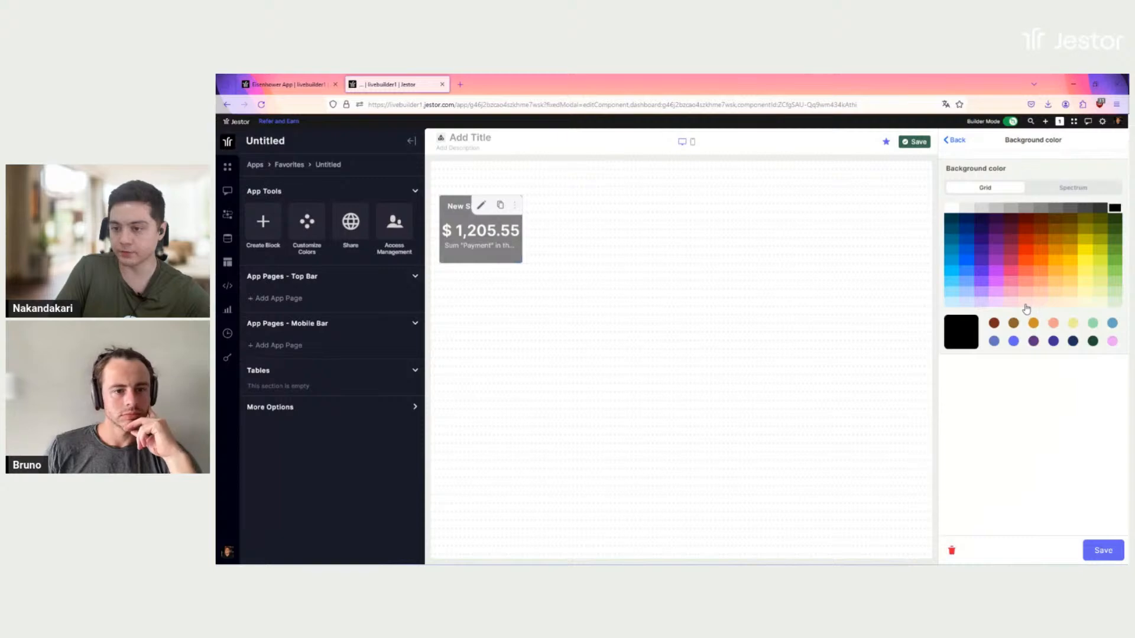
pyautogui.click(1026, 301)
pyautogui.click(1103, 550)
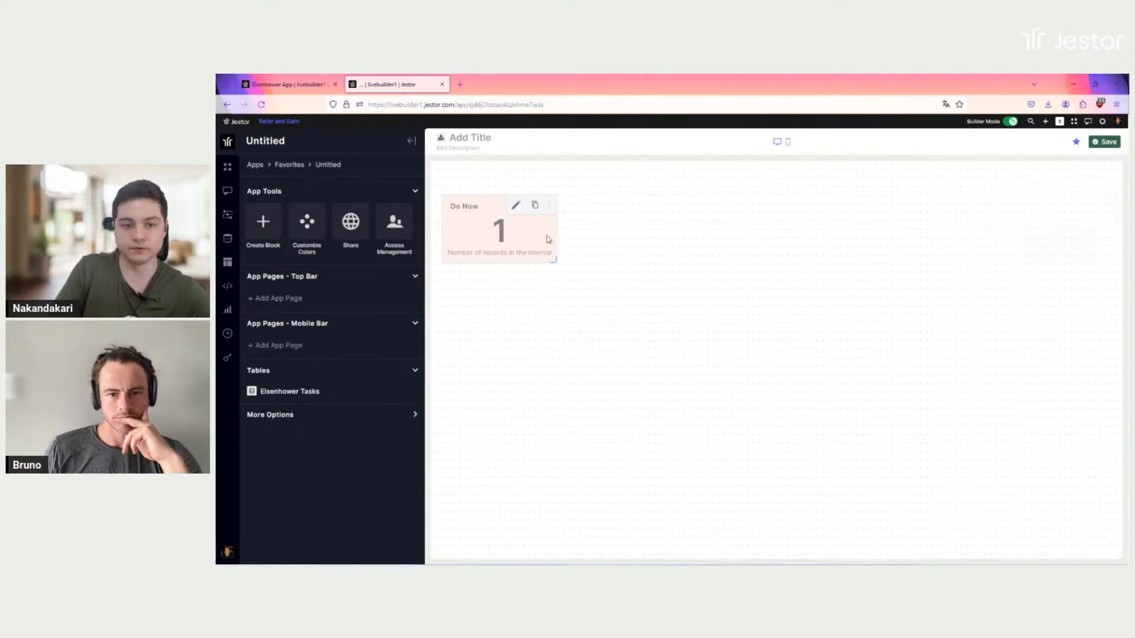
# Title the app page "Eisenhower App Live".
pyautogui.click(470, 137)
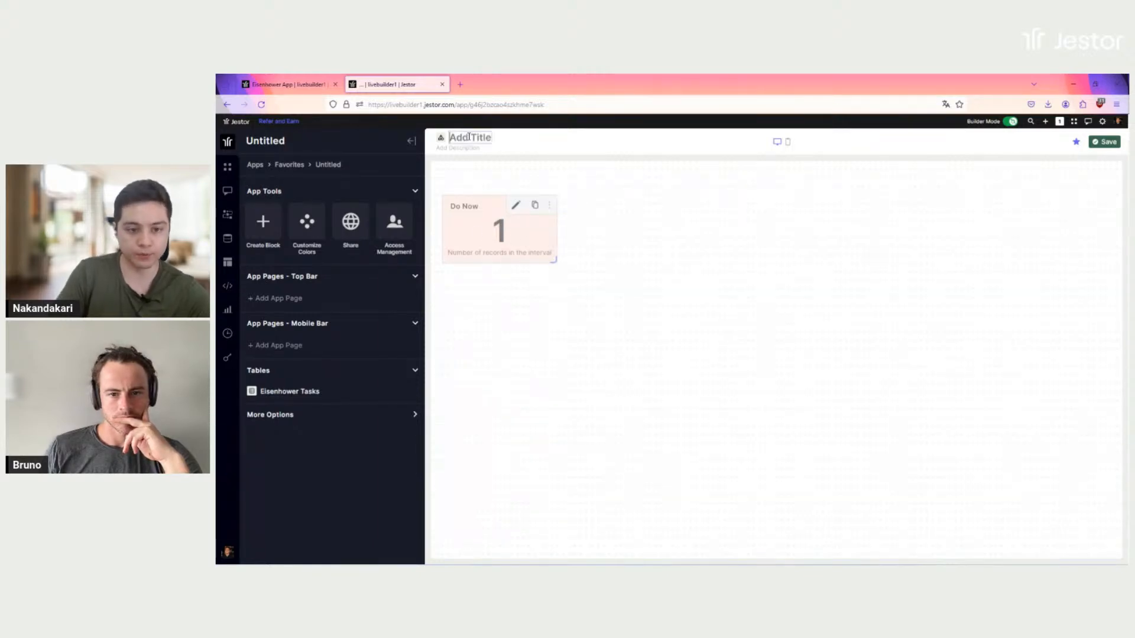
pyautogui.write('Eisenh')
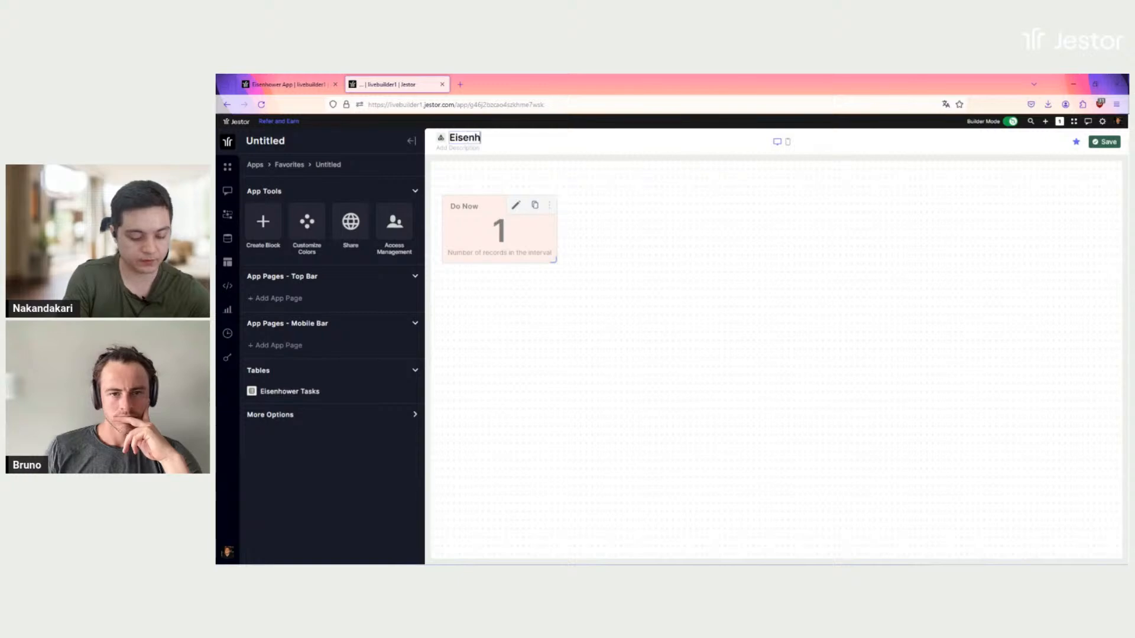
pyautogui.write('ower App Live')
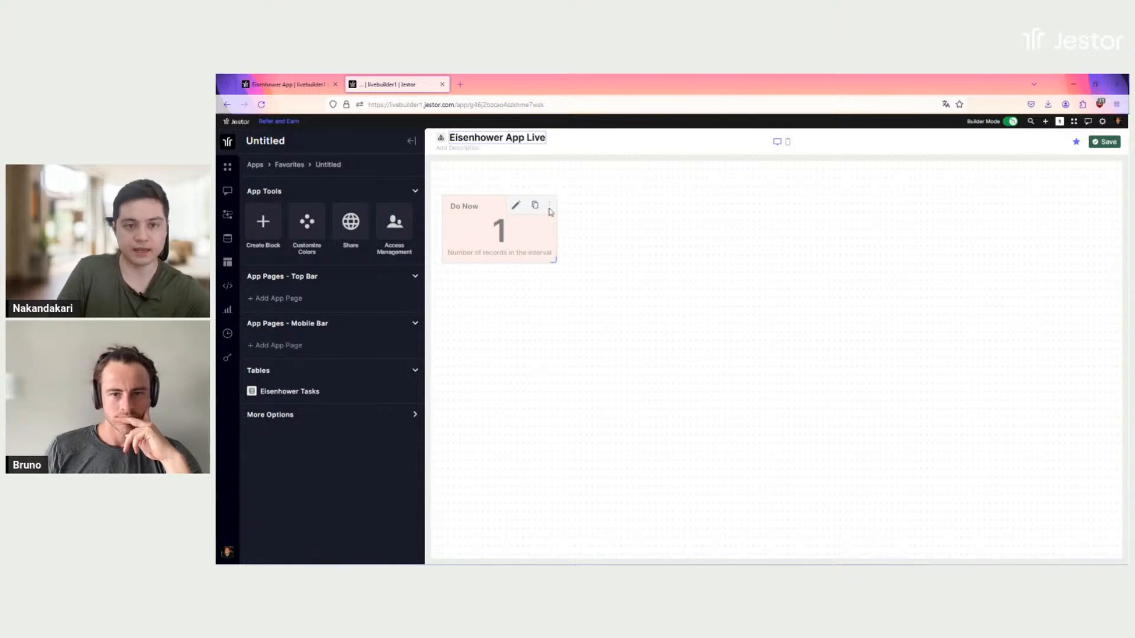
pyautogui.click(683, 258)
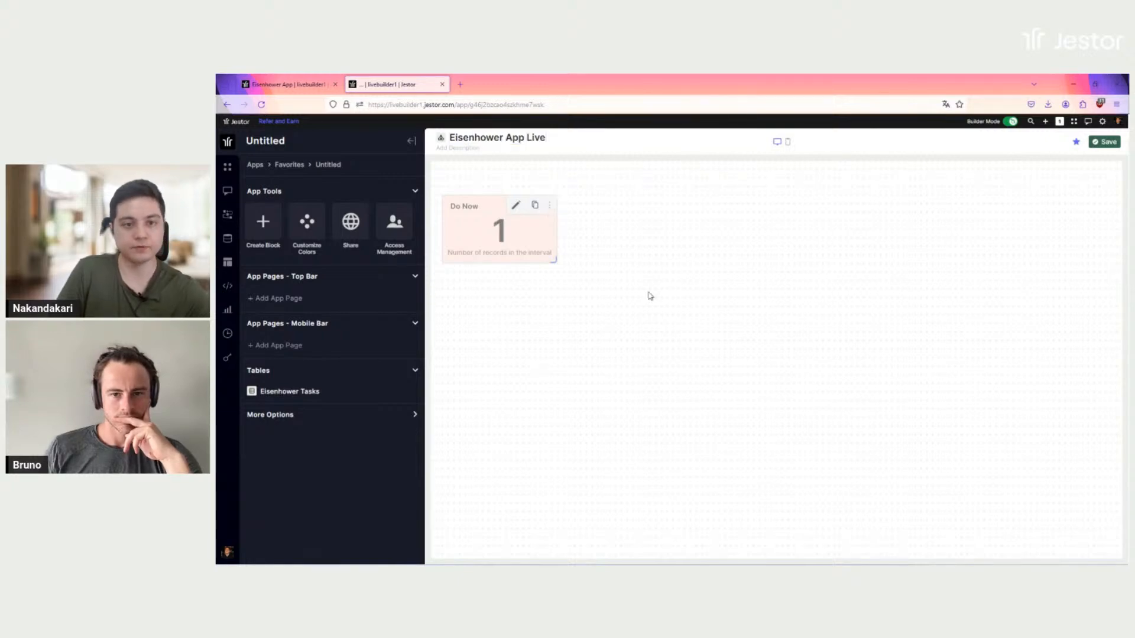
# Narrow the Do Now indicator block, duplicate it, and narrow the copy to a similar width.
pyautogui.moveTo(537, 267); pyautogui.dragTo(531, 264)
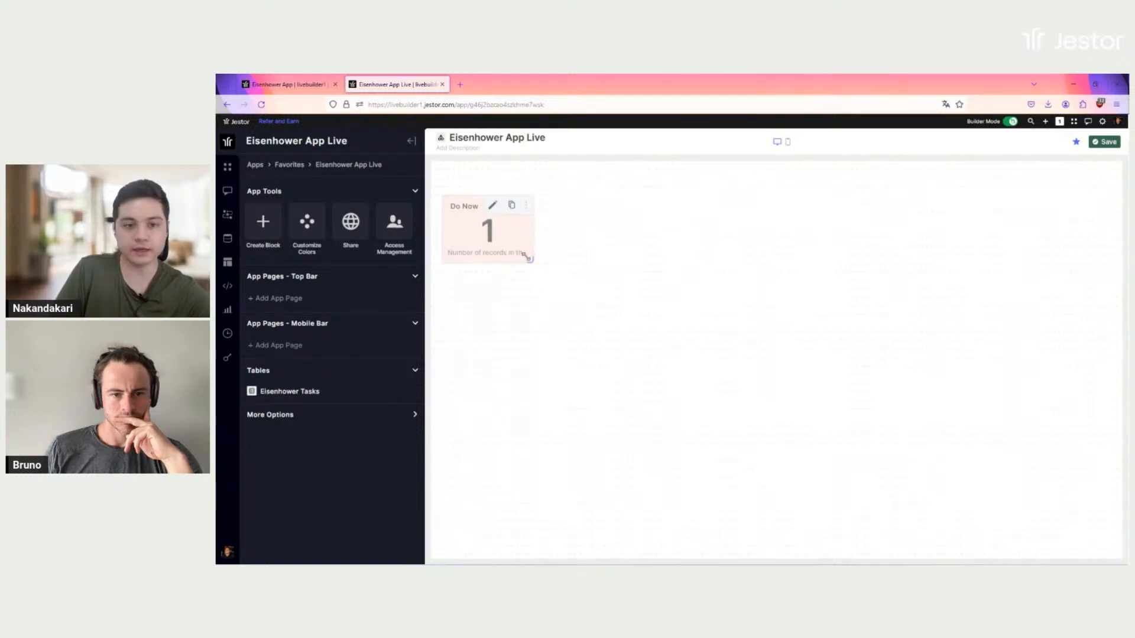
pyautogui.click(512, 208)
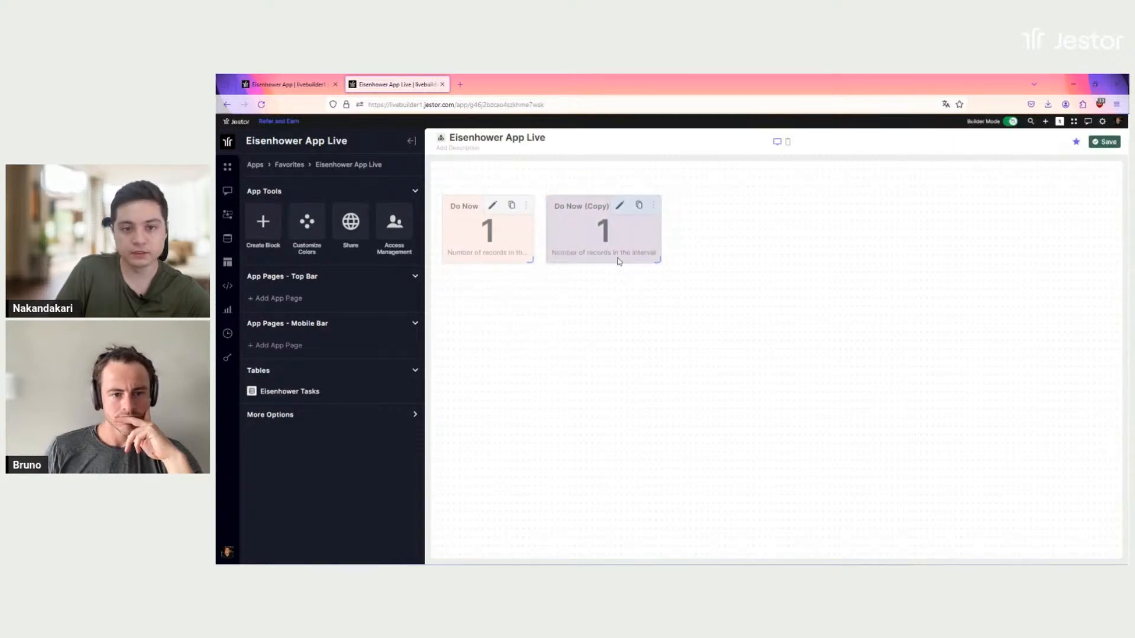
pyautogui.moveTo(643, 259)
pyautogui.mouseDown()
pyautogui.moveTo(615, 266)
pyautogui.moveTo(634, 263)
pyautogui.mouseUp()
# Rename the copied Do Now indicator as "Planner".
pyautogui.click(597, 205)
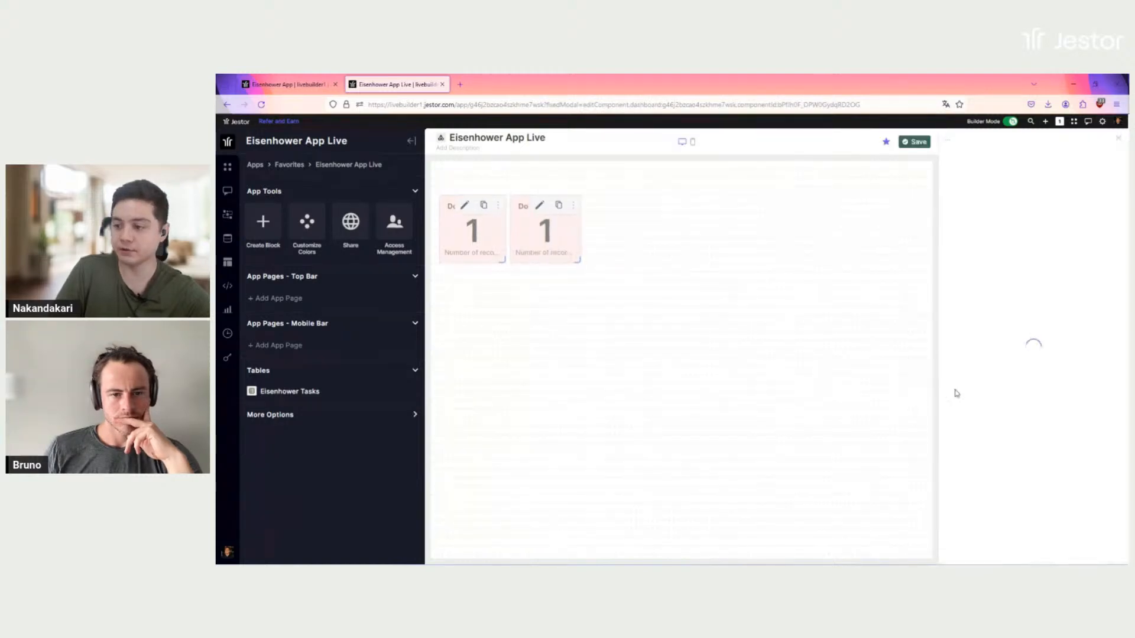
pyautogui.tripleClick(1041, 244)
pyautogui.write('Planned')
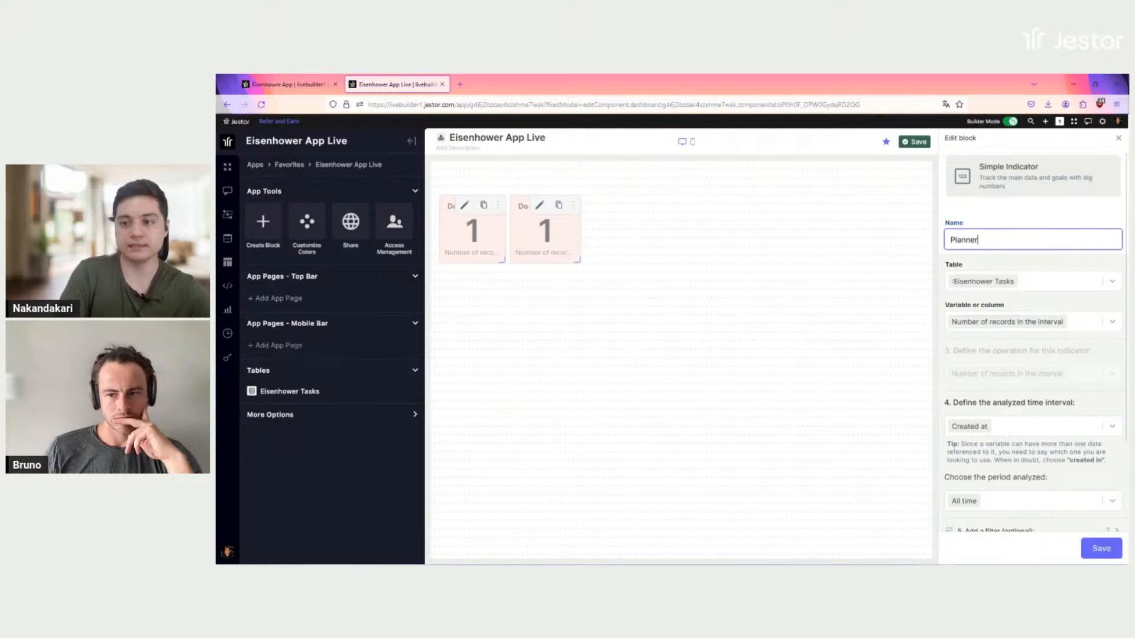
# Change the copied indicator's "Is this urgent?" filter value to No, keeping "Is this important?" as Yes, and save the block.
pyautogui.scroll(-3, 1089, 323)
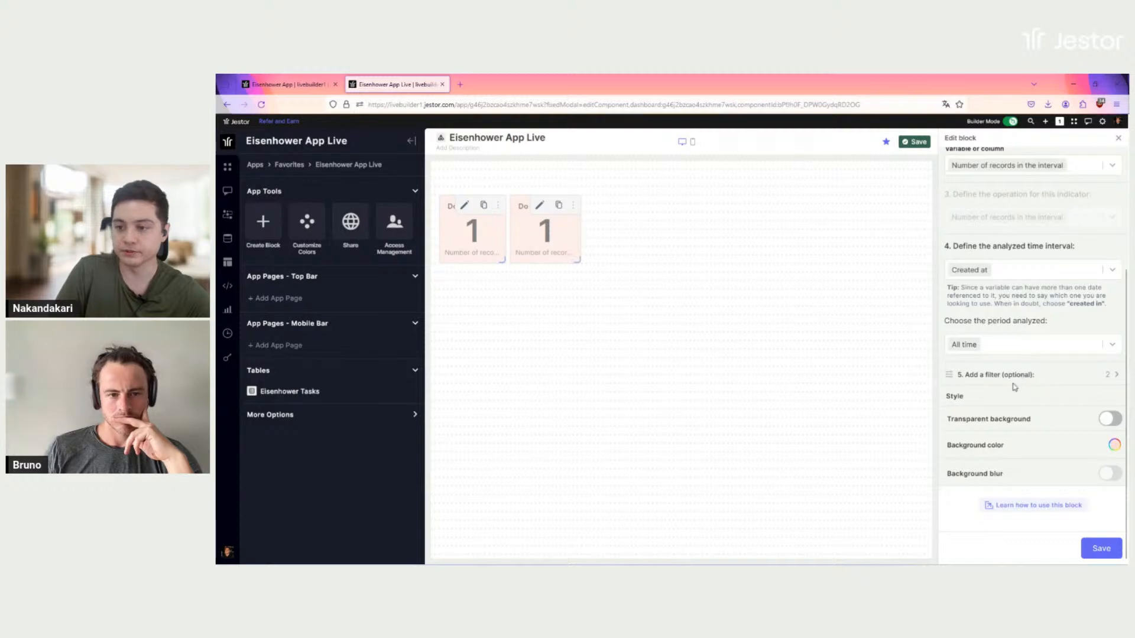
pyautogui.click(1025, 376)
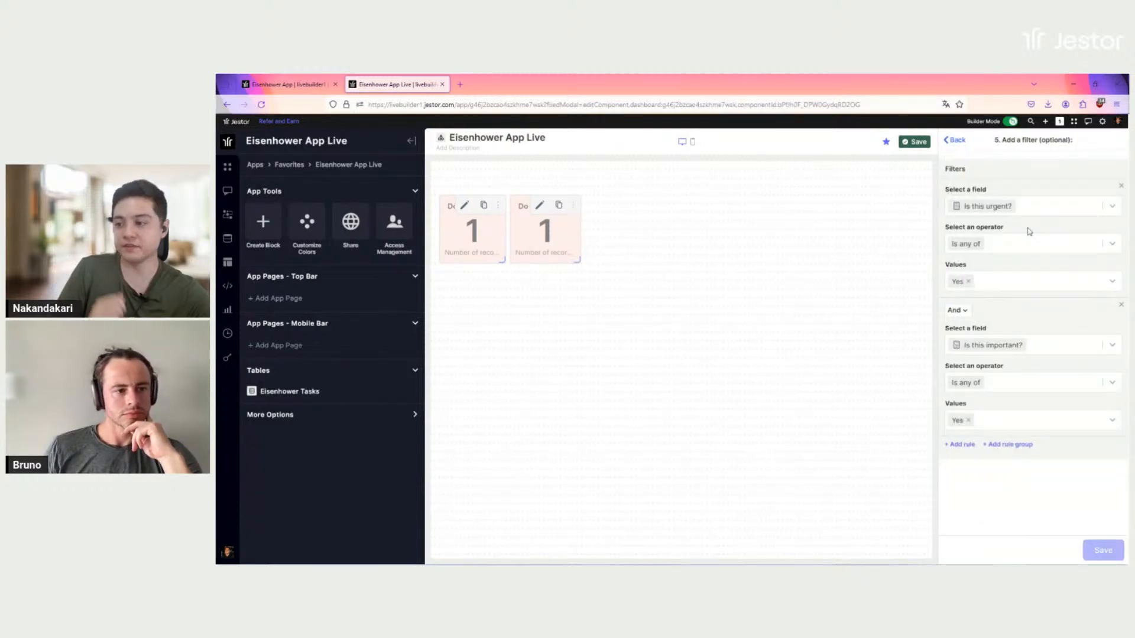
pyautogui.click(994, 291)
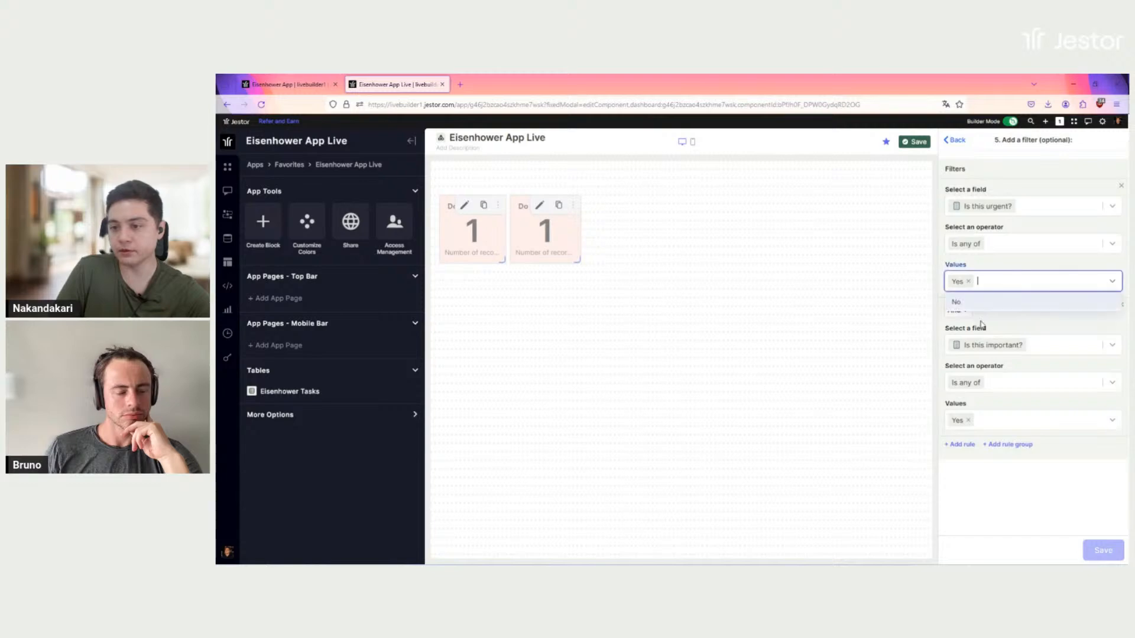
pyautogui.click(976, 304)
pyautogui.click(968, 283)
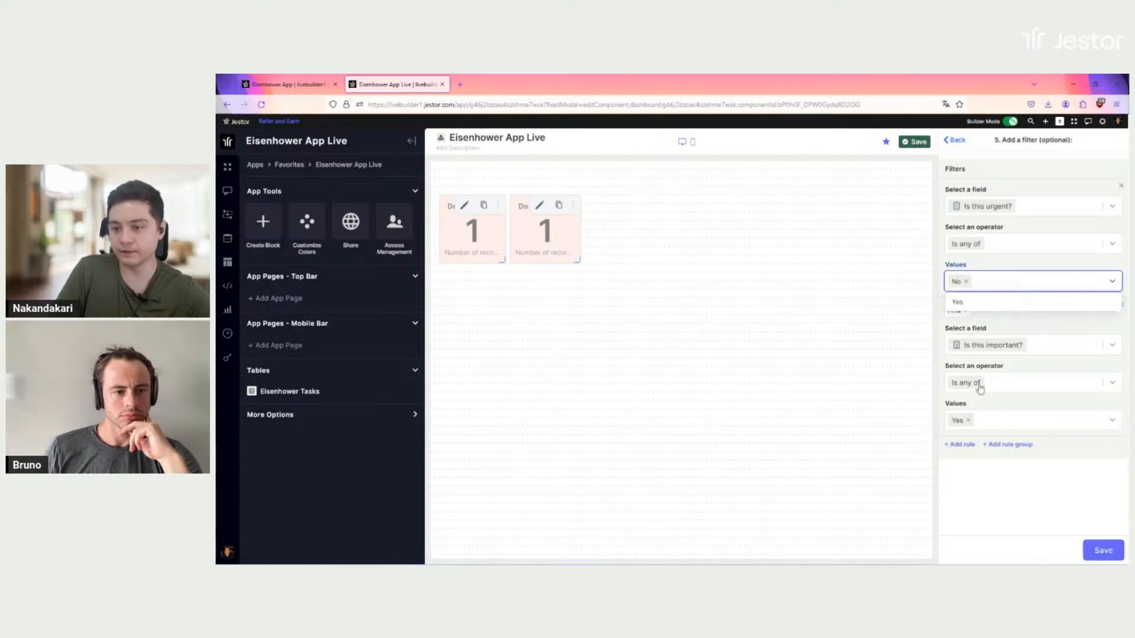
pyautogui.click(1024, 508)
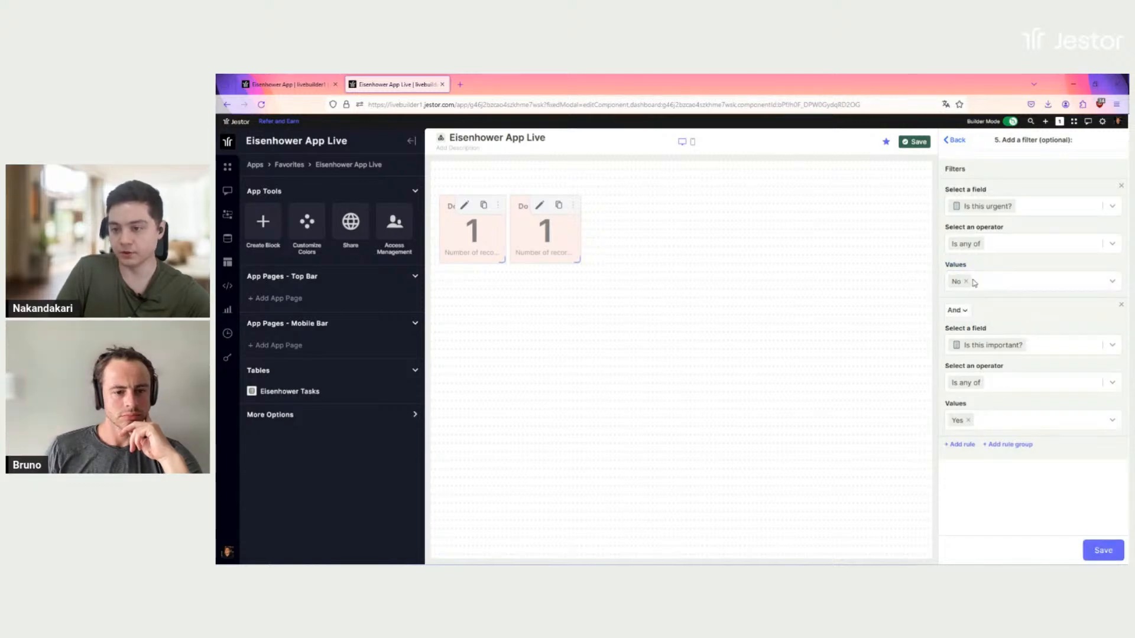
pyautogui.click(1108, 550)
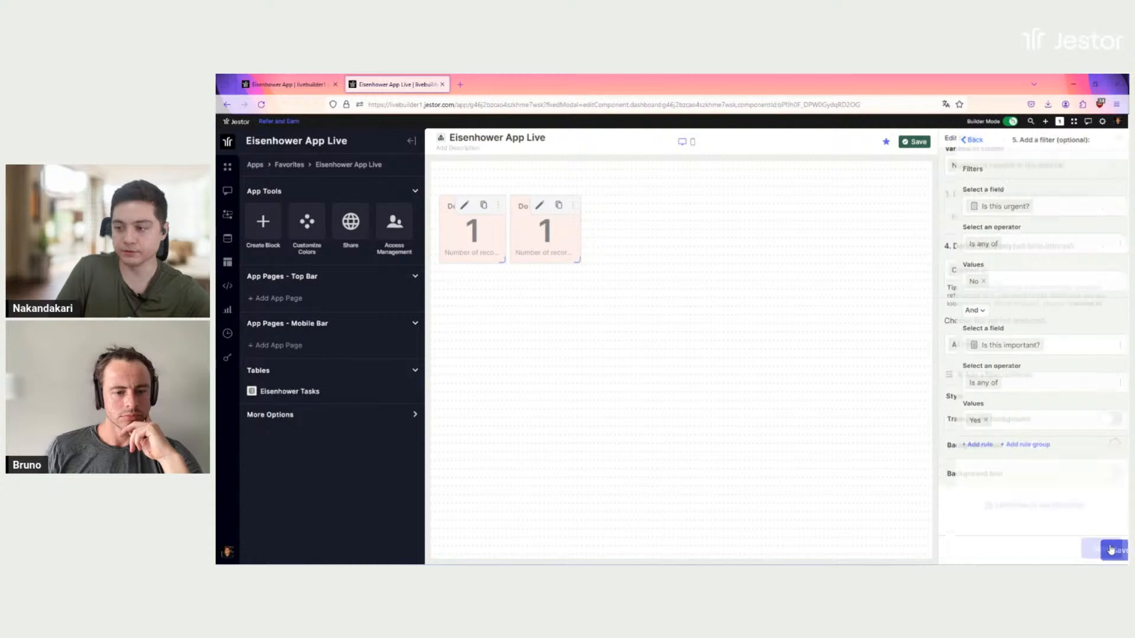
pyautogui.click(1108, 550)
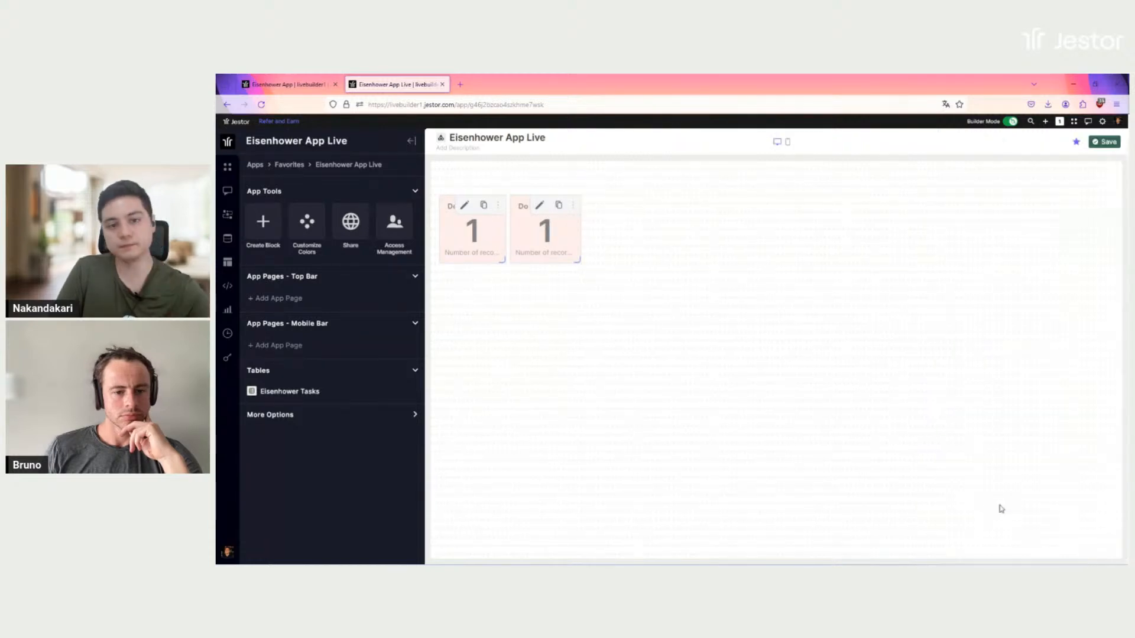
# Set the Planned indicator block's background color to light blue and save the block.
pyautogui.click(596, 204)
pyautogui.scroll(-5, 1046, 492)
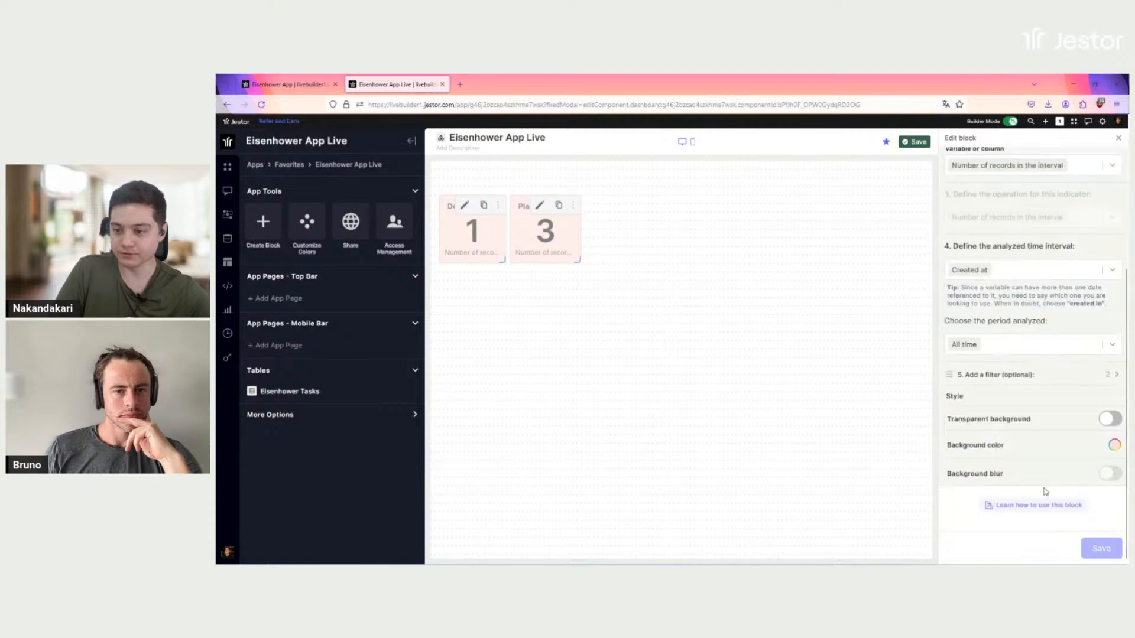
pyautogui.click(1115, 446)
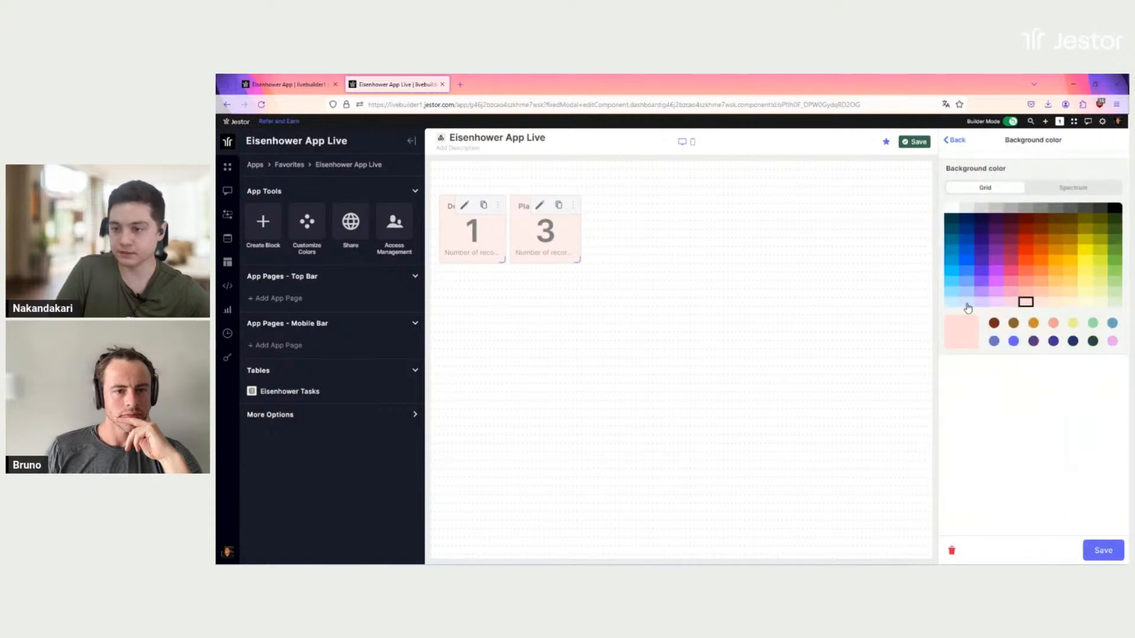
pyautogui.click(967, 303)
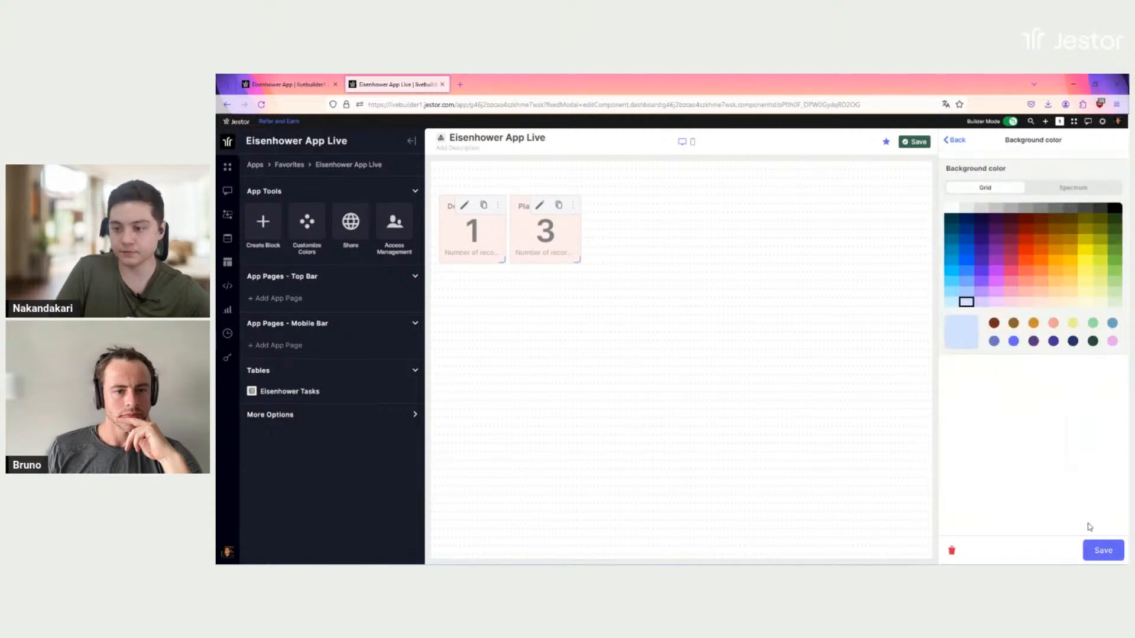
pyautogui.click(1103, 551)
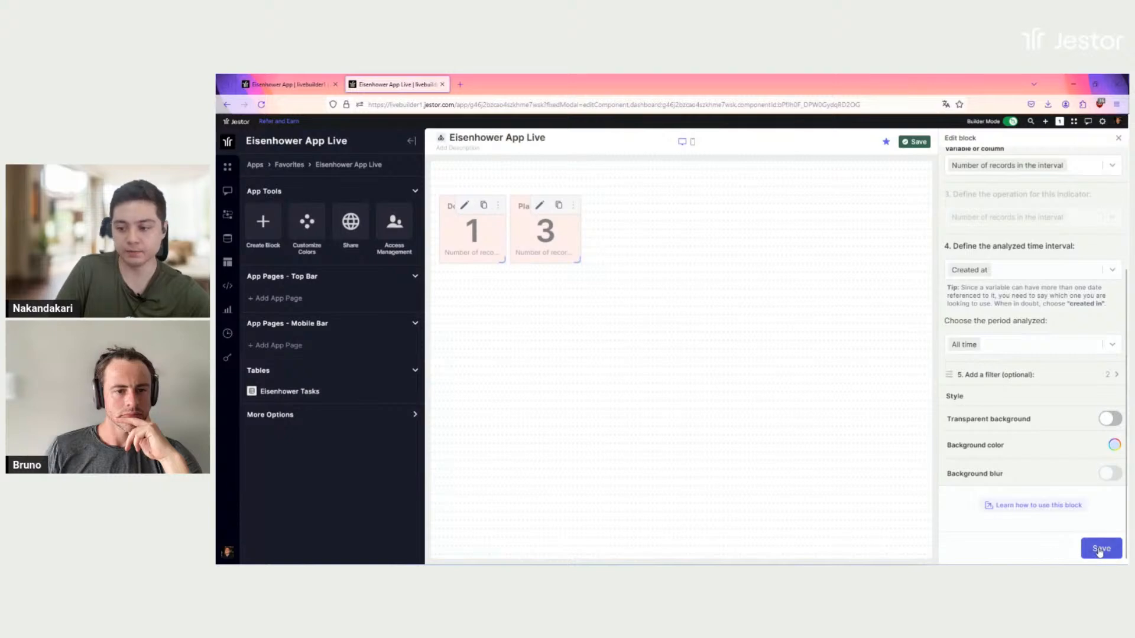
pyautogui.click(1101, 549)
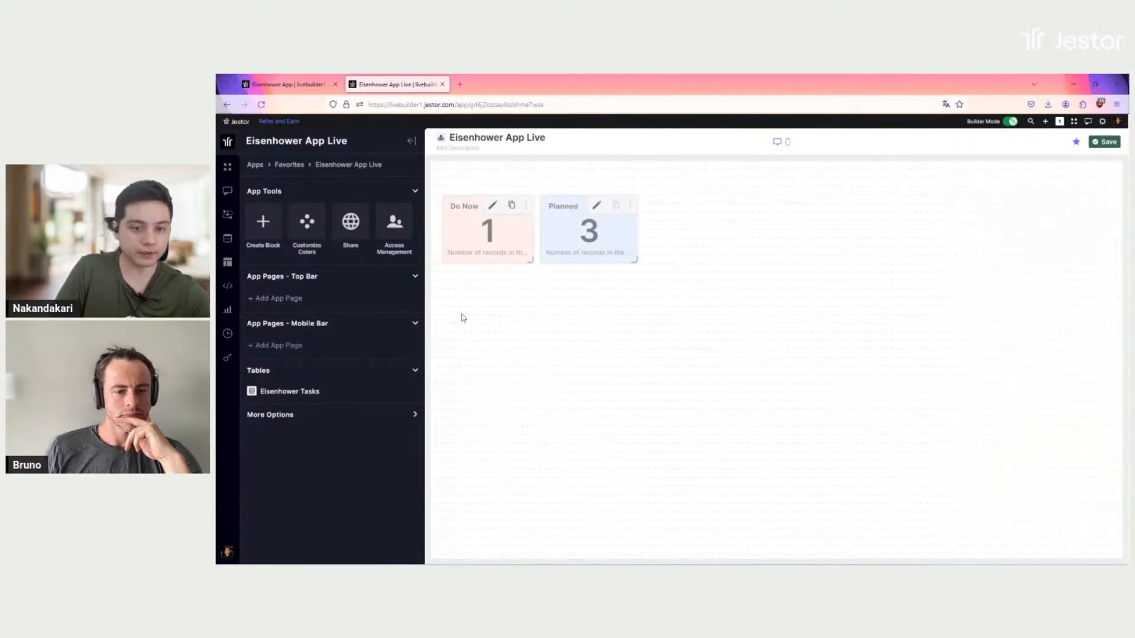
# Duplicate the Planned indicator, place the copy beside it in the same row, and rename the copy "Delegated".
pyautogui.moveTo(610, 276)
pyautogui.mouseDown()
pyautogui.moveTo(686, 258)
pyautogui.moveTo(679, 235)
pyautogui.mouseUp()
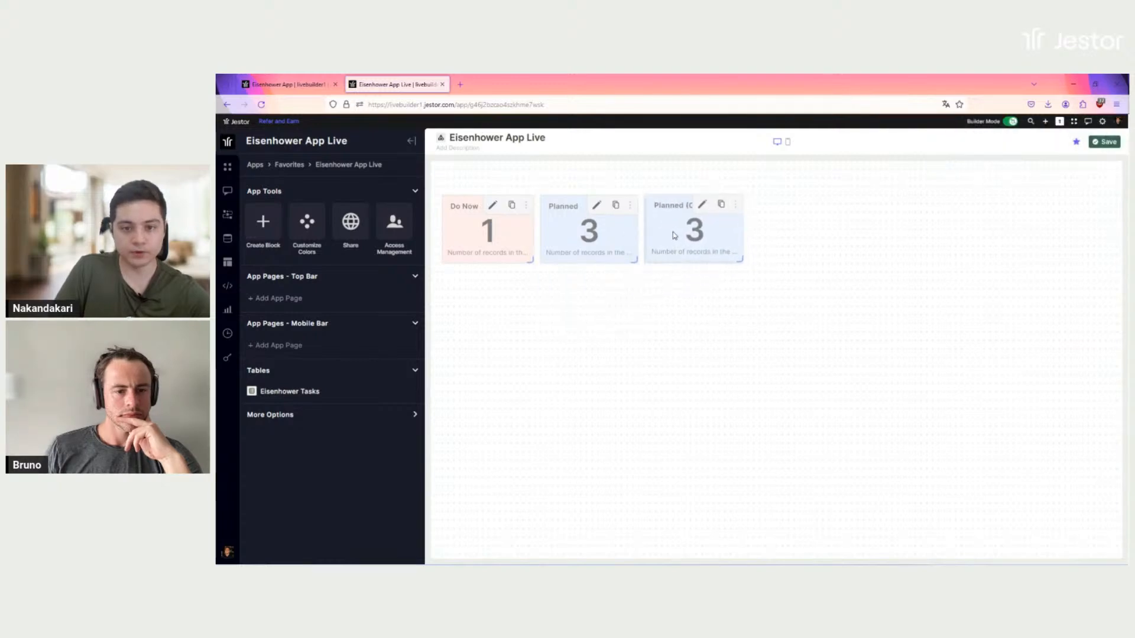
pyautogui.click(701, 206)
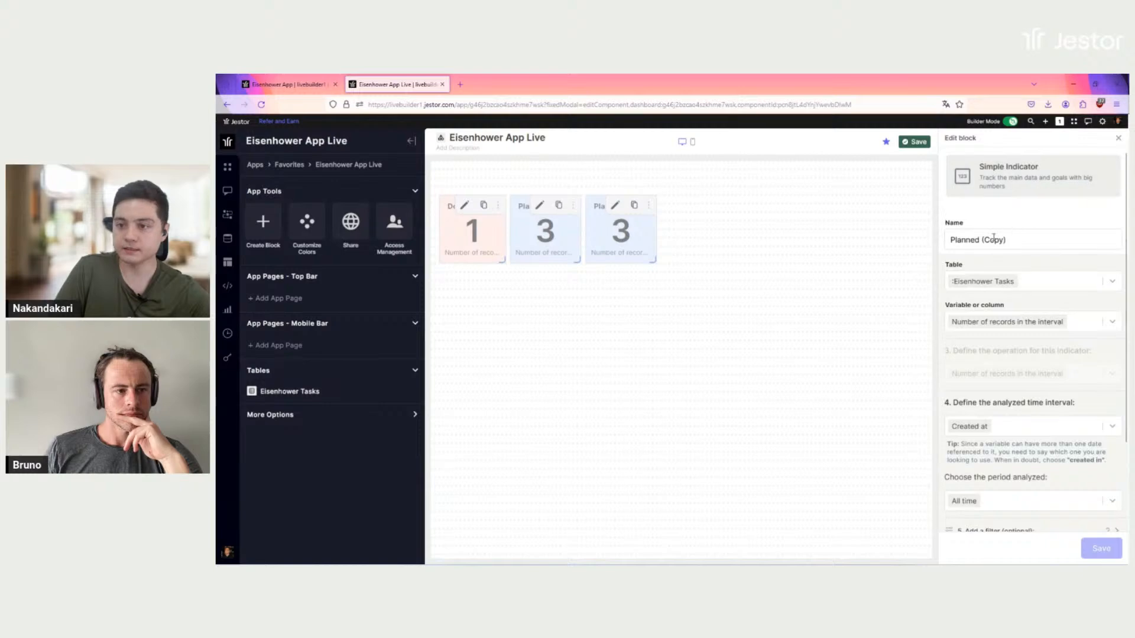
pyautogui.tripleClick(958, 241)
pyautogui.write('Delegated')
pyautogui.scroll(-3, 1015, 359)
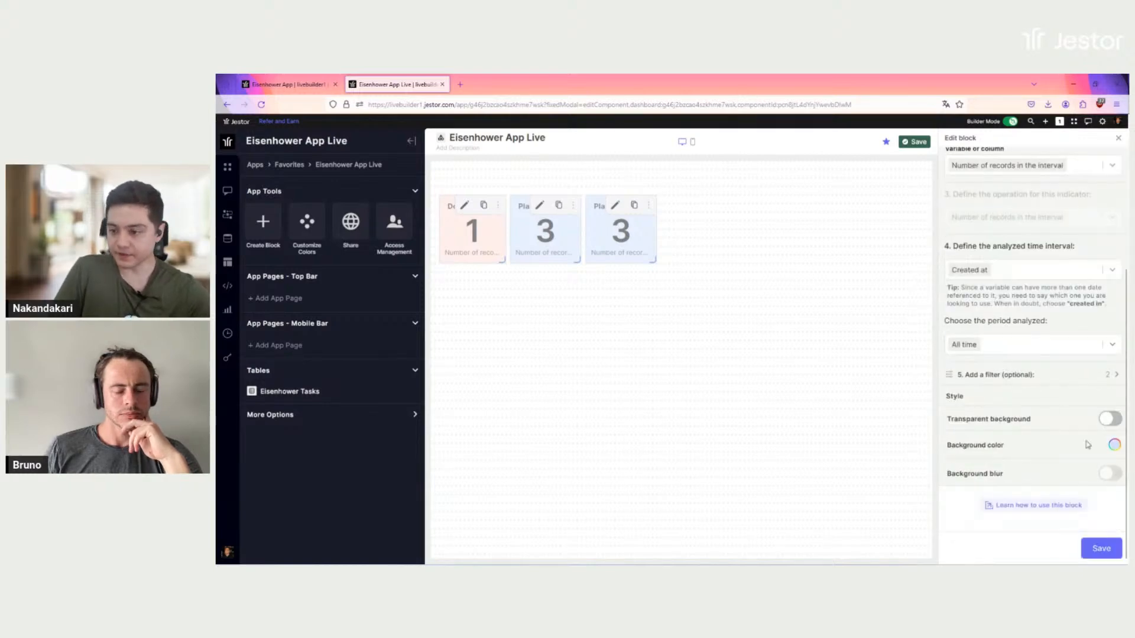
# Set the Delegated indicator's background color to pale yellow.
pyautogui.click(1113, 447)
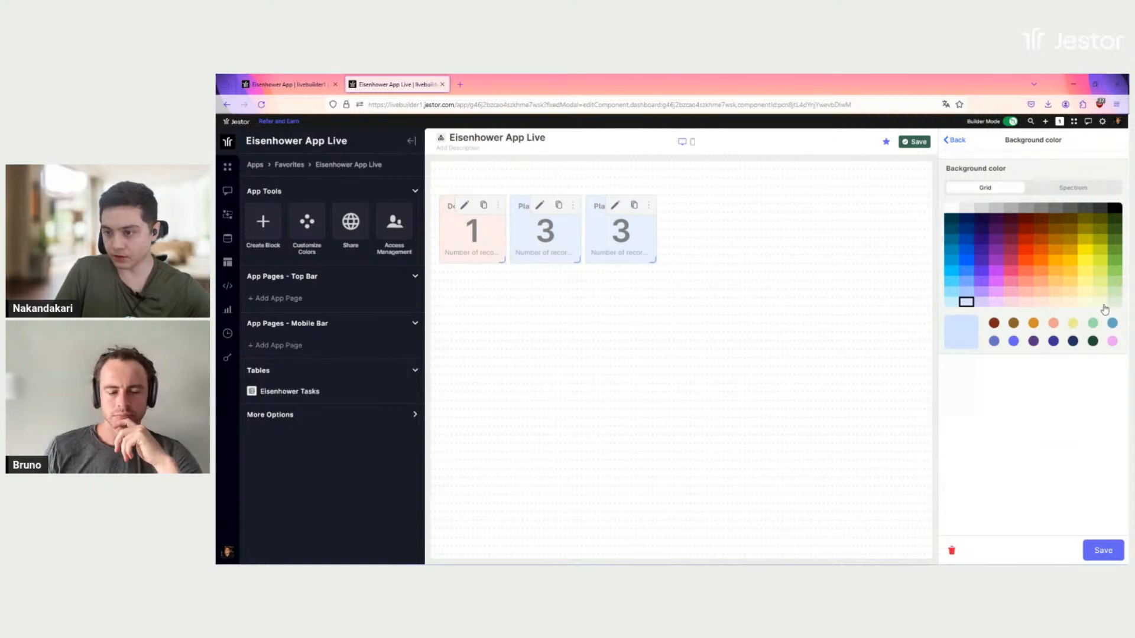
pyautogui.click(1101, 304)
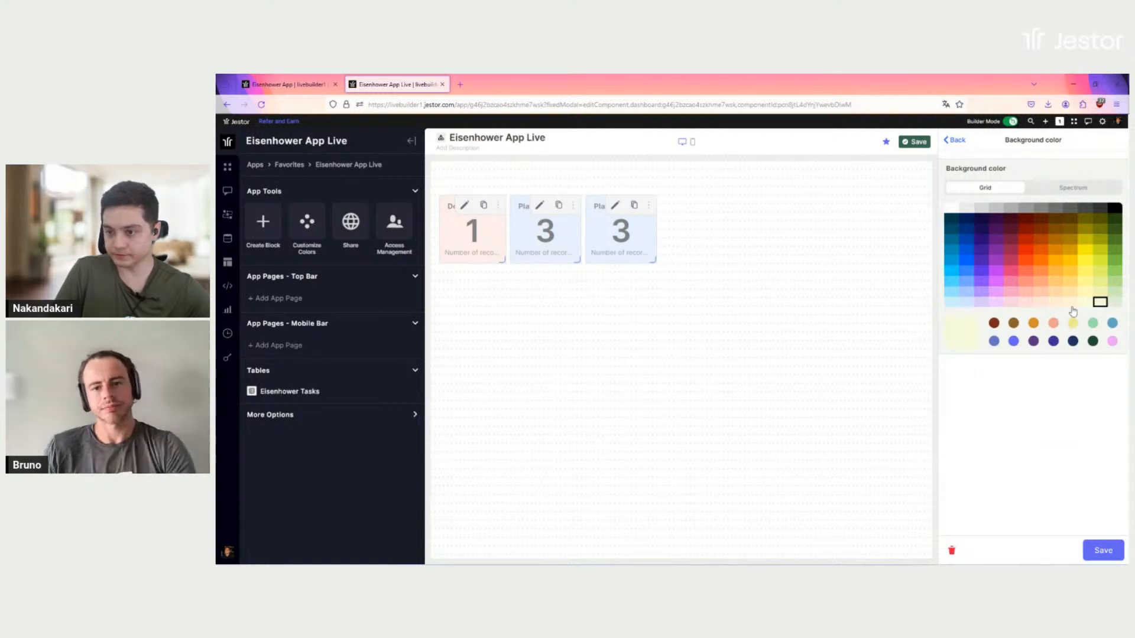
pyautogui.click(1095, 550)
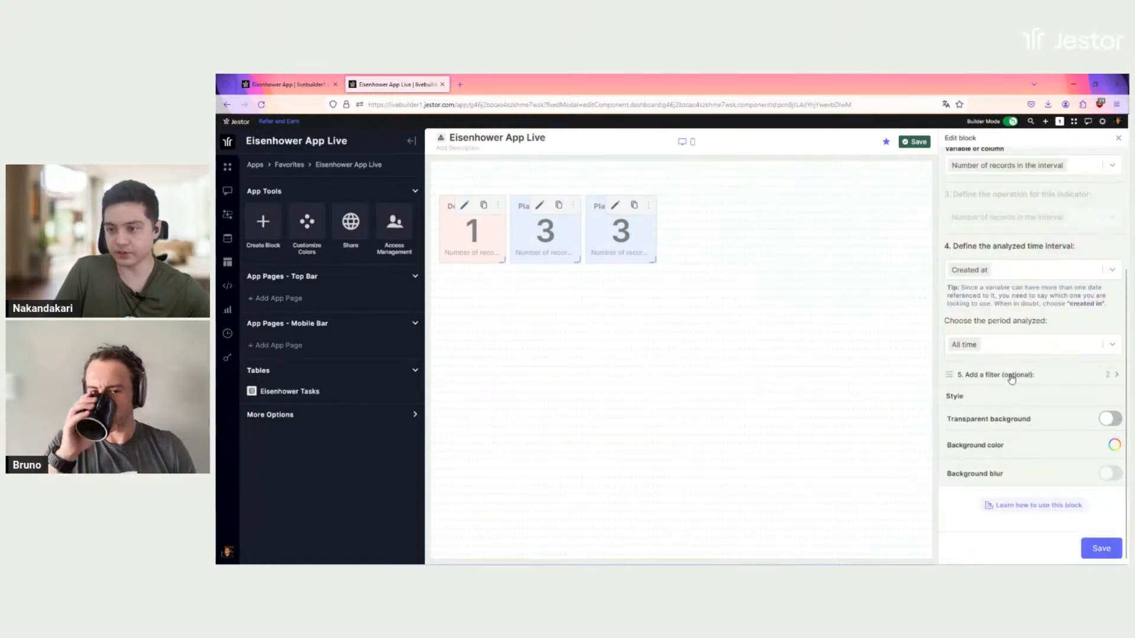
# Filter the Delegated indicator to "Is this urgent?" Yes and "Is this important?" No, and save the block and the page.
pyautogui.click(1012, 376)
pyautogui.click(968, 282)
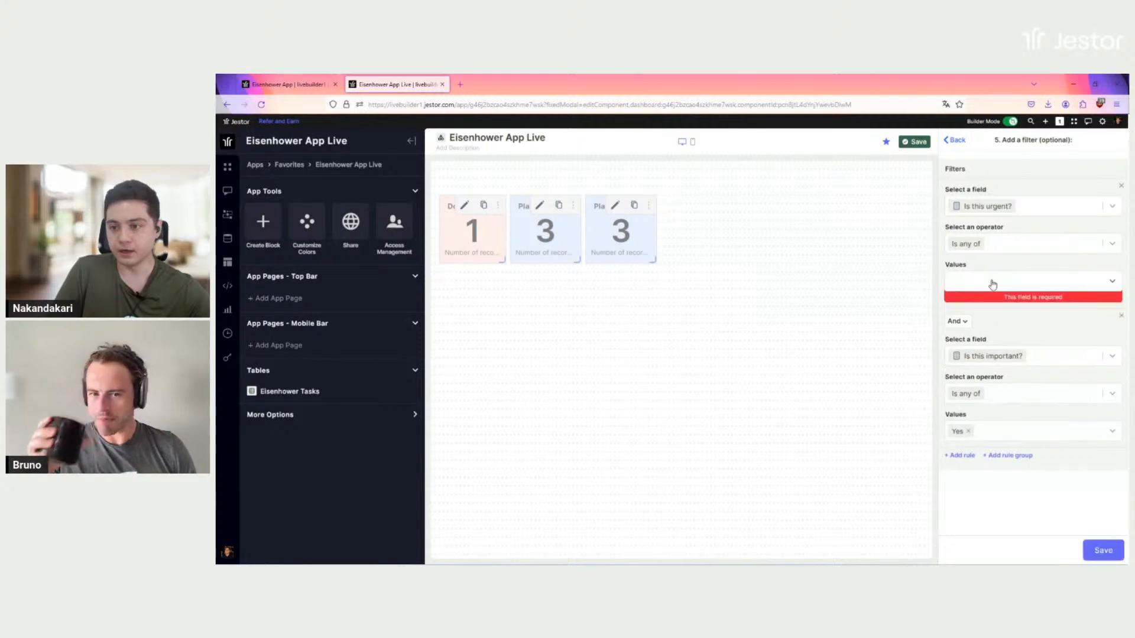
pyautogui.click(1012, 282)
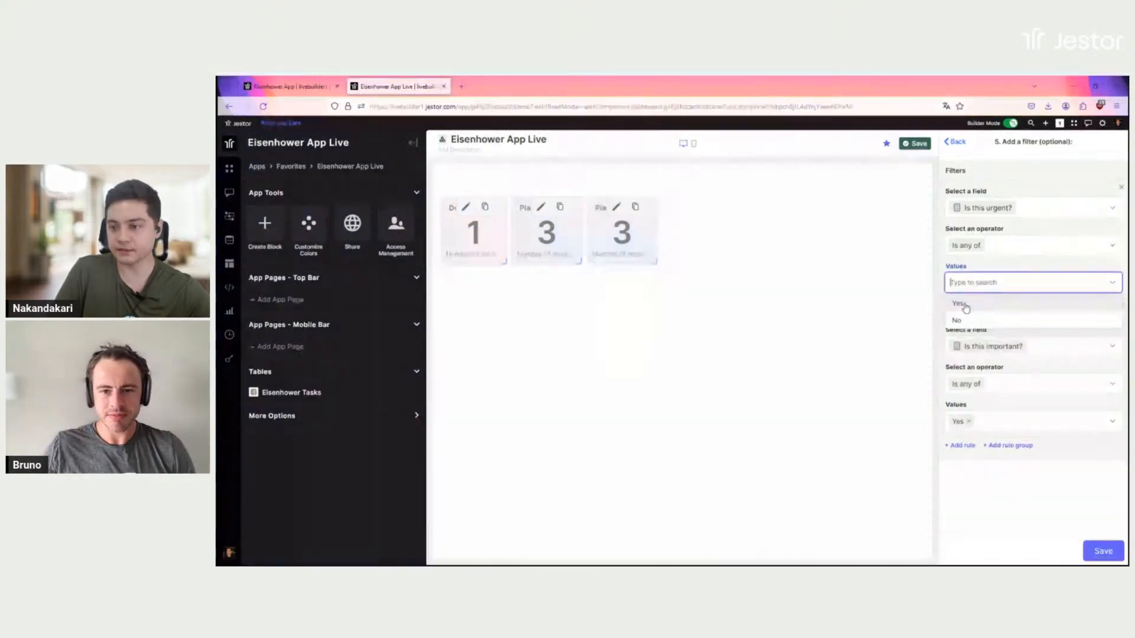
pyautogui.click(962, 304)
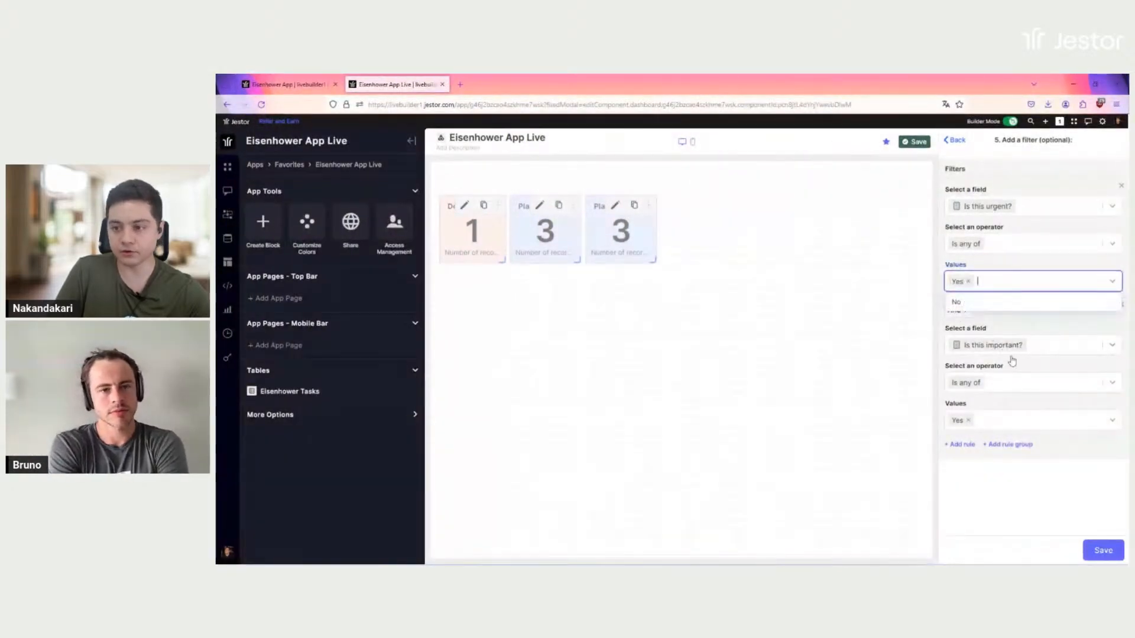
pyautogui.click(1001, 421)
pyautogui.click(967, 442)
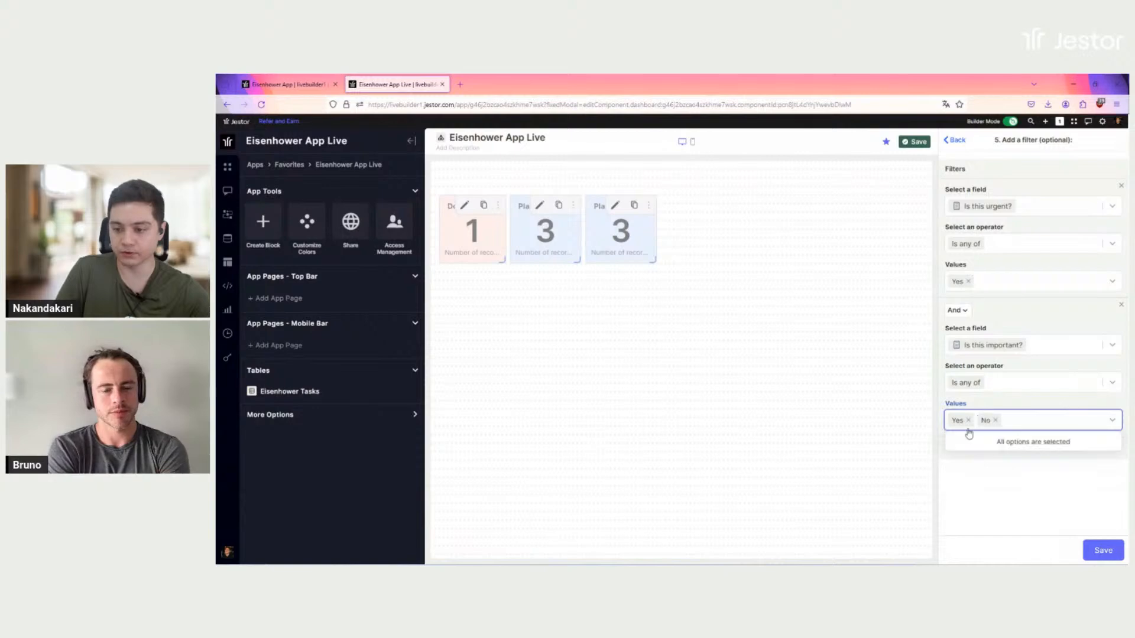
pyautogui.click(968, 421)
pyautogui.click(999, 514)
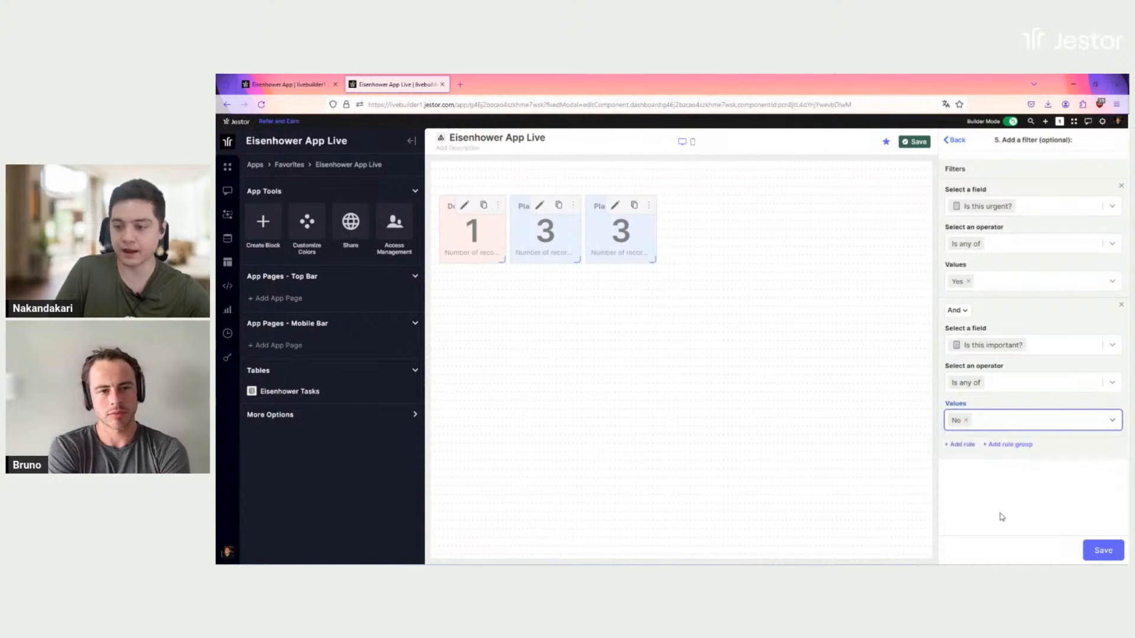
pyautogui.click(1103, 552)
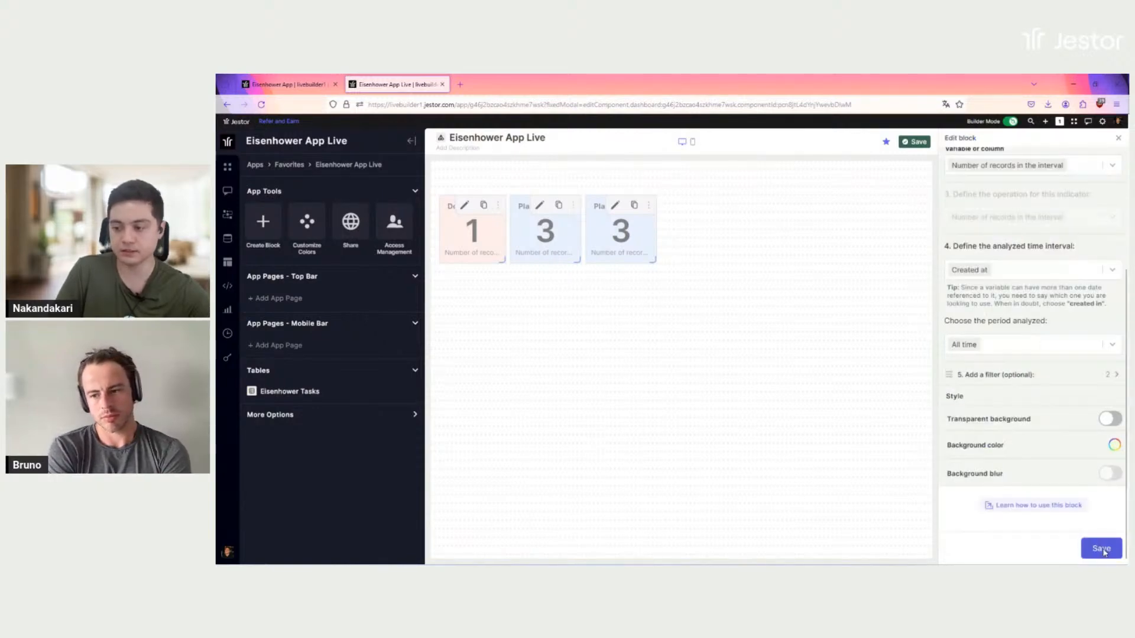
pyautogui.click(1102, 550)
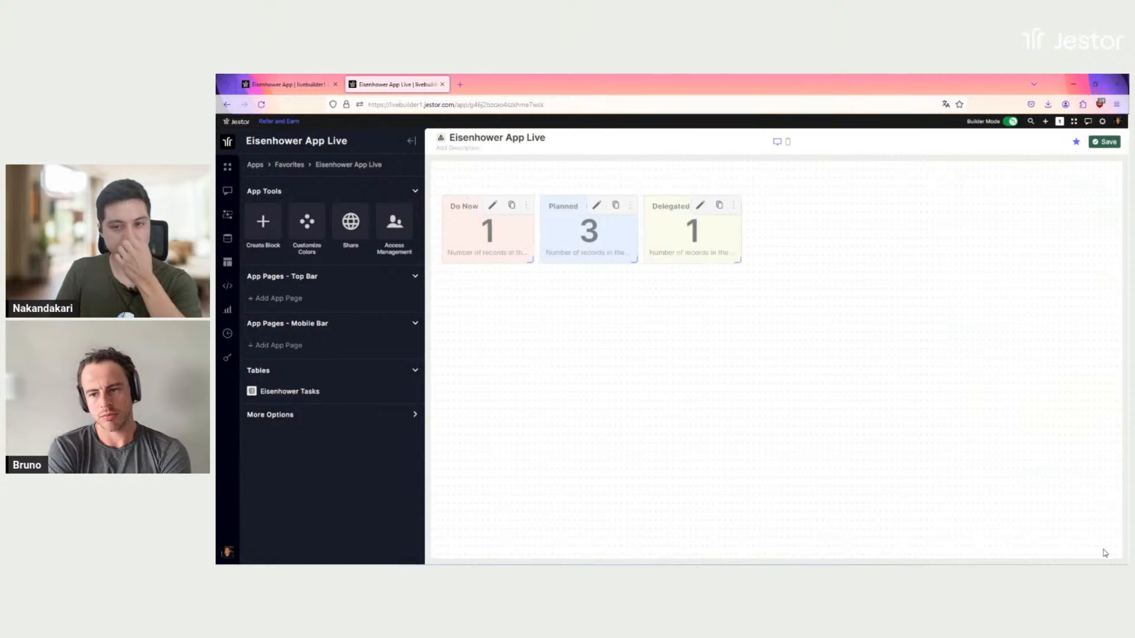
pyautogui.click(1105, 142)
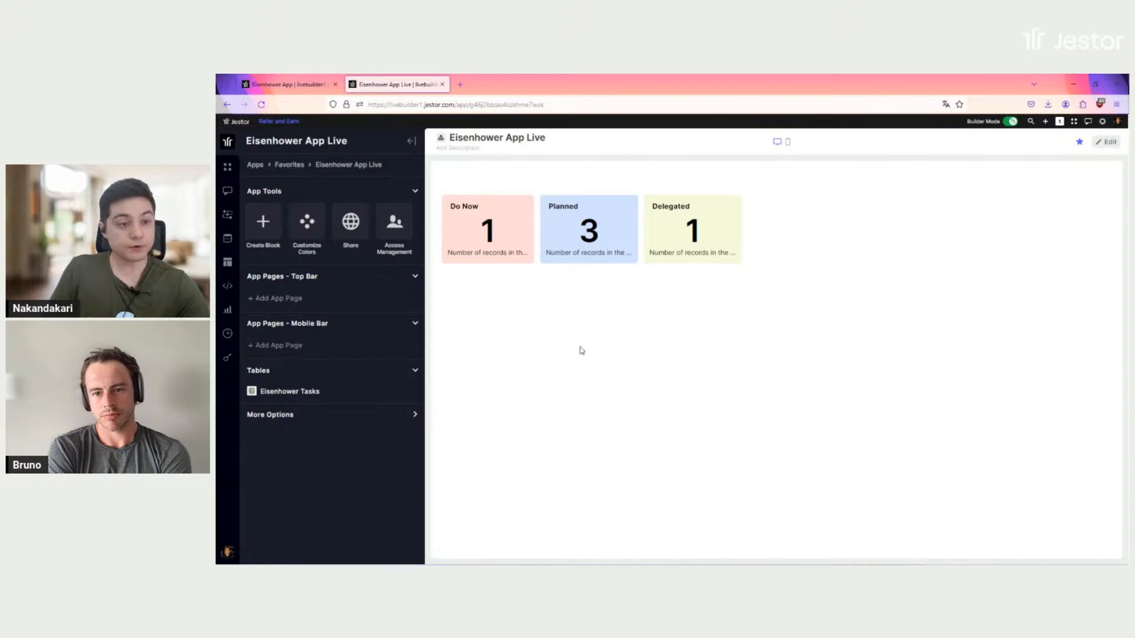
# Add a Smart Kanban block below the three indicators and widen it to the full page width.
pyautogui.click(267, 236)
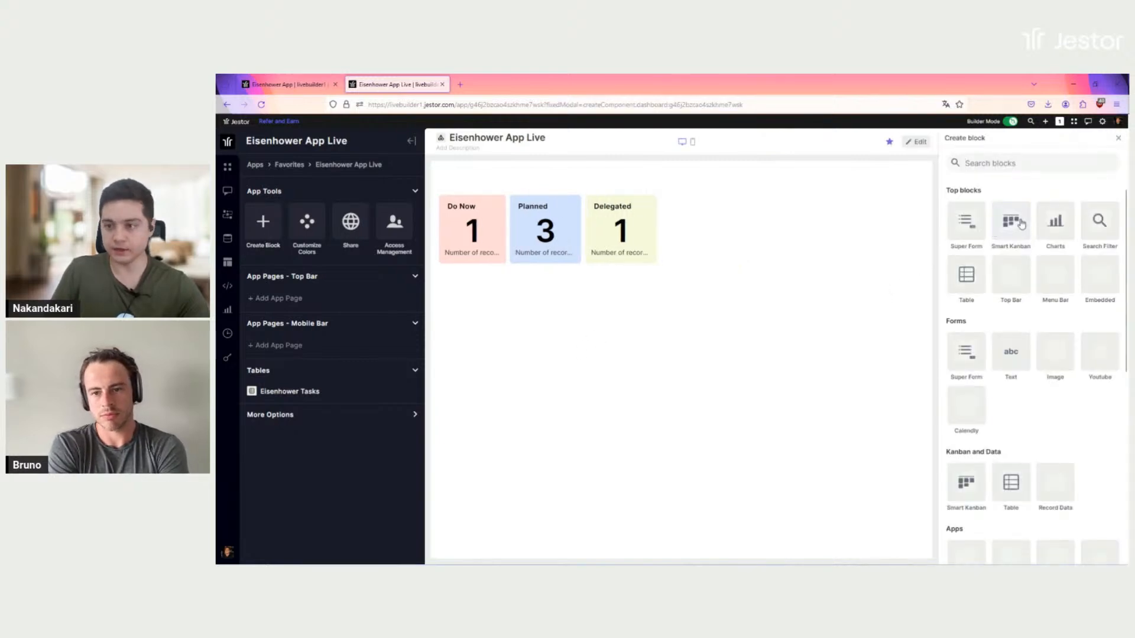
pyautogui.click(1023, 223)
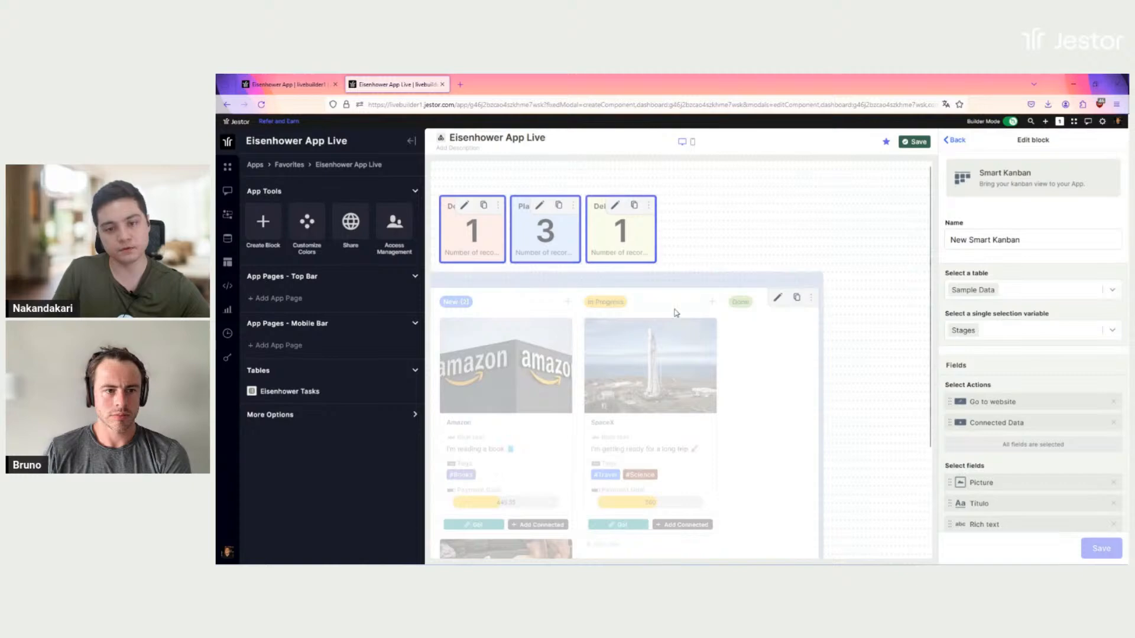
pyautogui.scroll(-3, 745, 343)
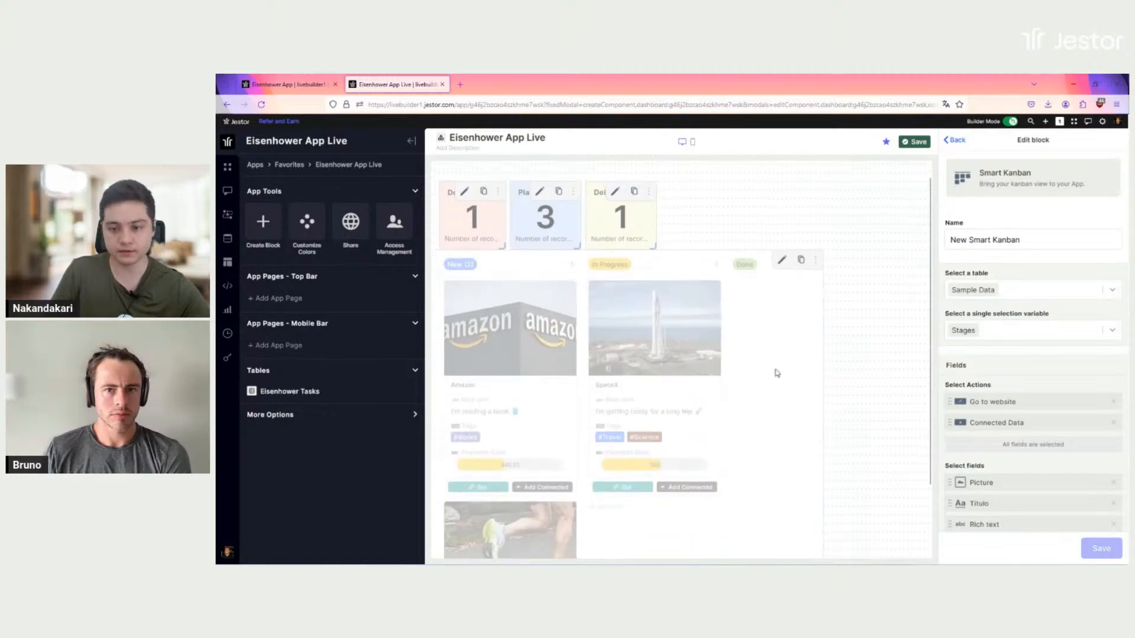
pyautogui.moveTo(822, 530); pyautogui.dragTo(1113, 504)
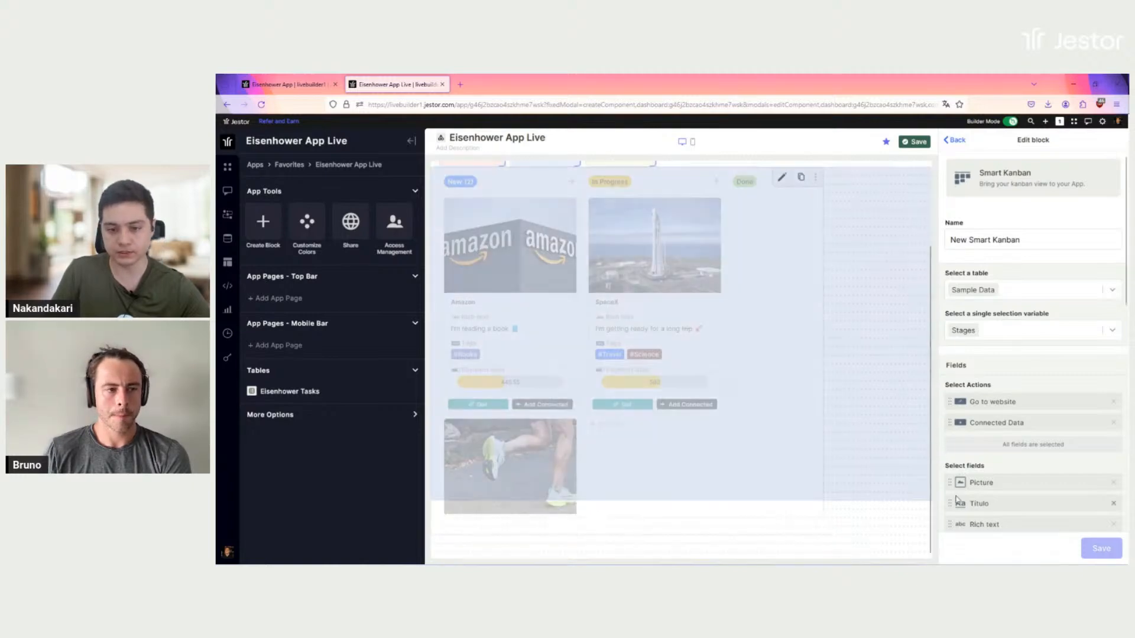
pyautogui.scroll(3, 810, 343)
pyautogui.scroll(-2, 816, 344)
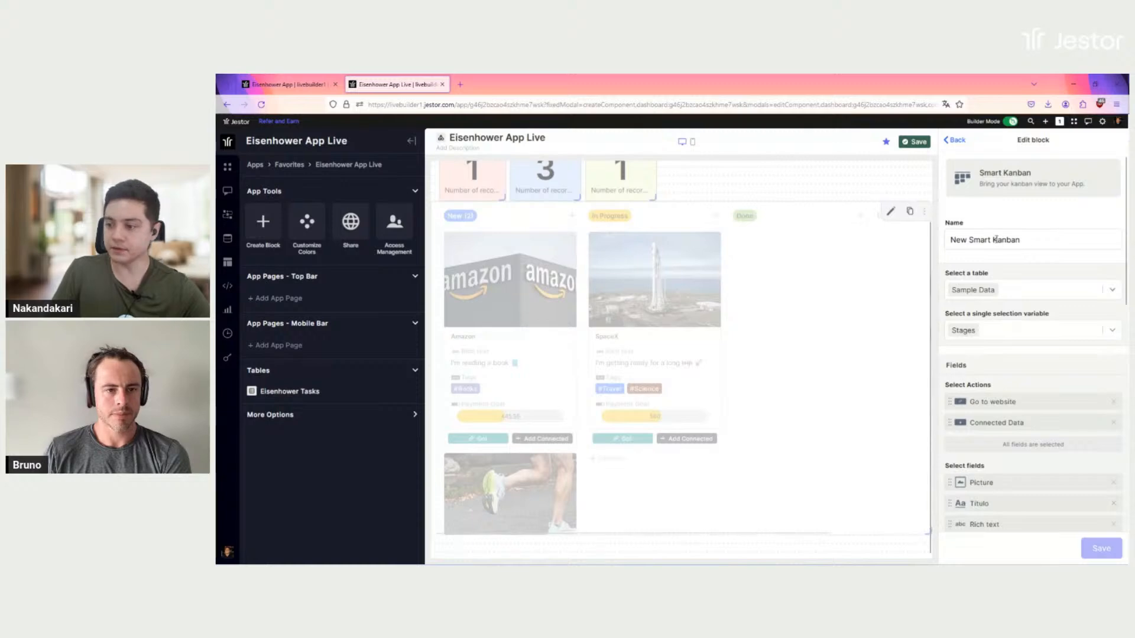
# Connect the kanban block to the Eisenhower Tasks table, name it "Kanban", and use Stage as its single selection variable.
pyautogui.click(1010, 295)
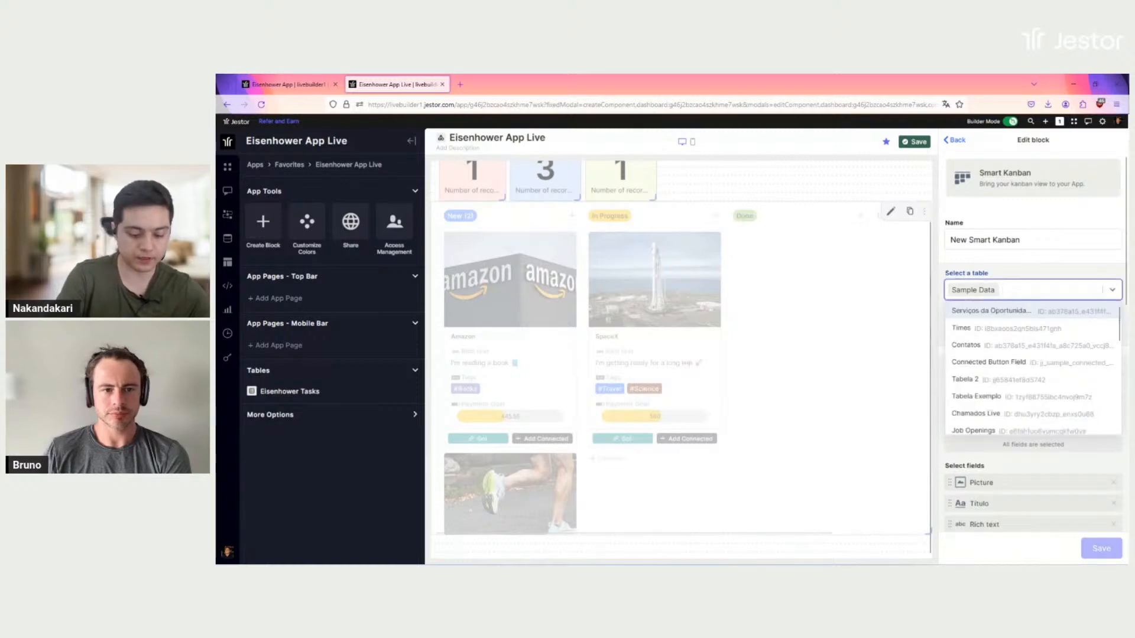
pyautogui.write('ei')
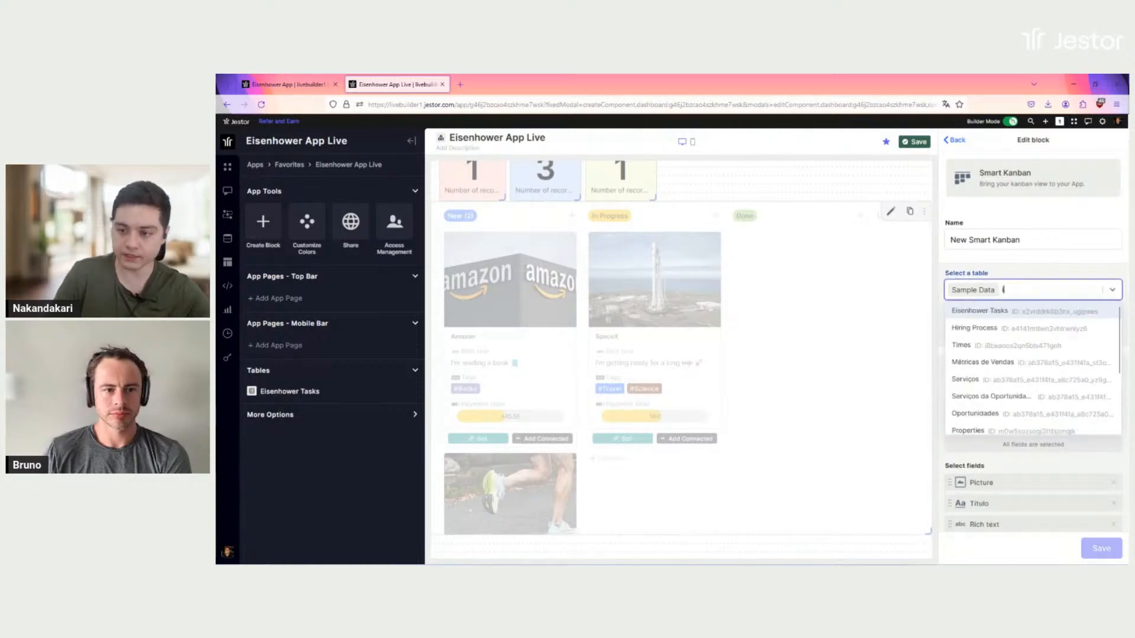
pyautogui.click(1023, 310)
pyautogui.tripleClick(1008, 241)
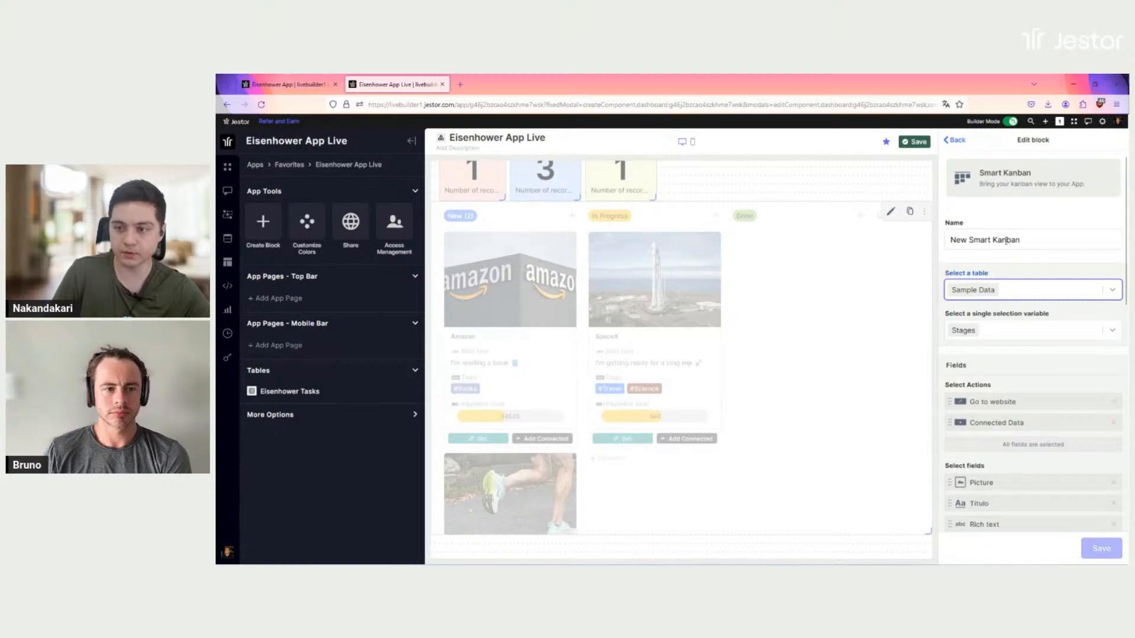
pyautogui.write('Kanb')
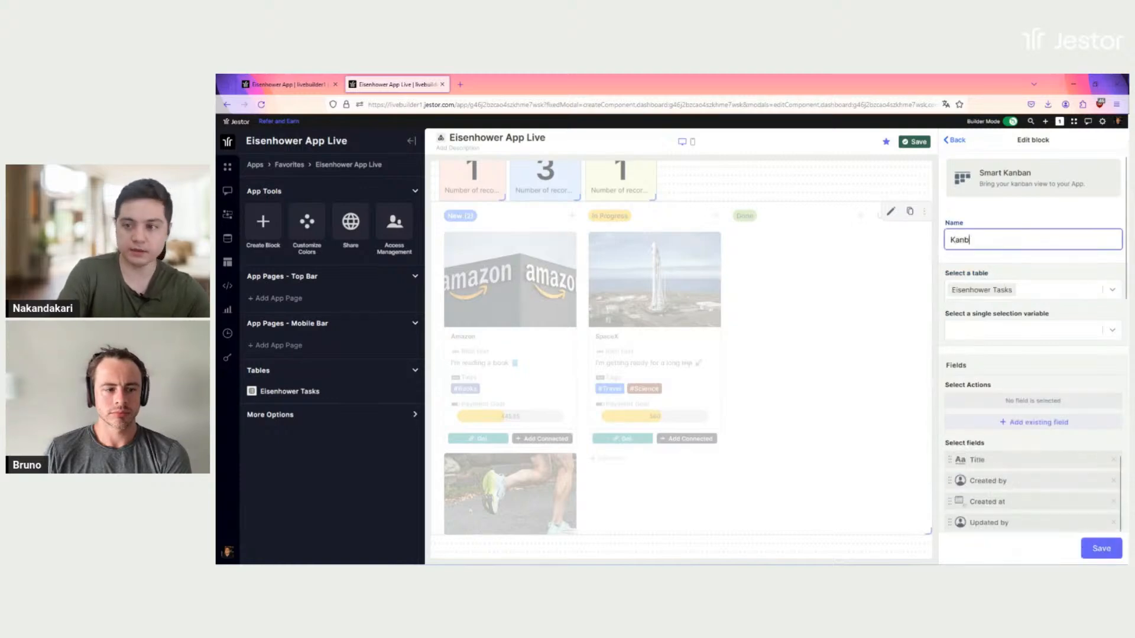
pyautogui.write('ban')
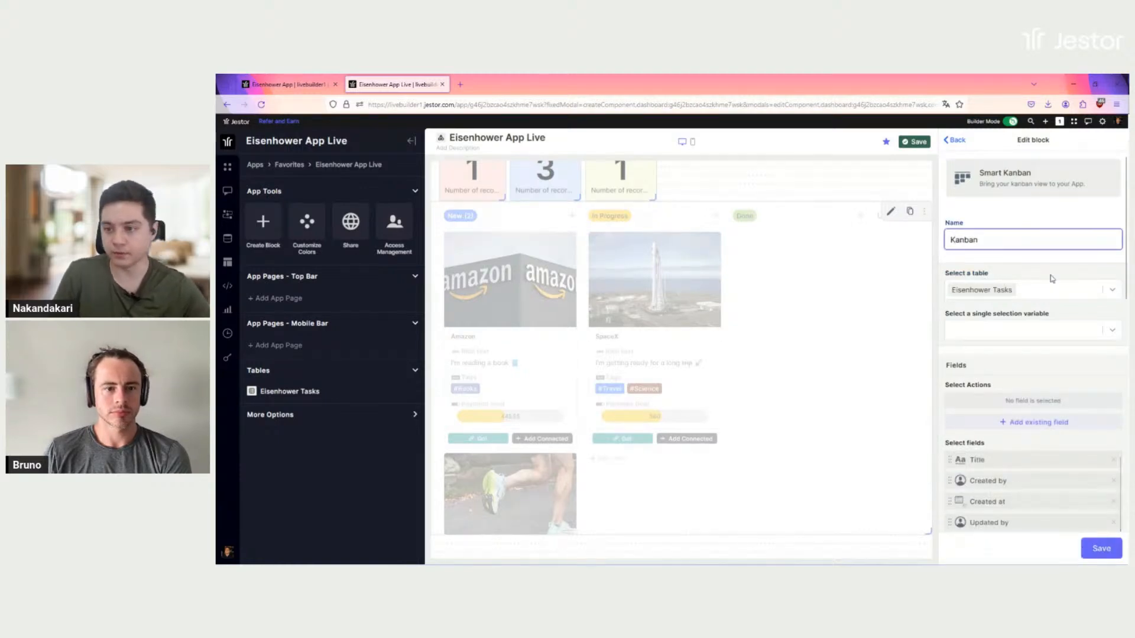
pyautogui.click(1021, 332)
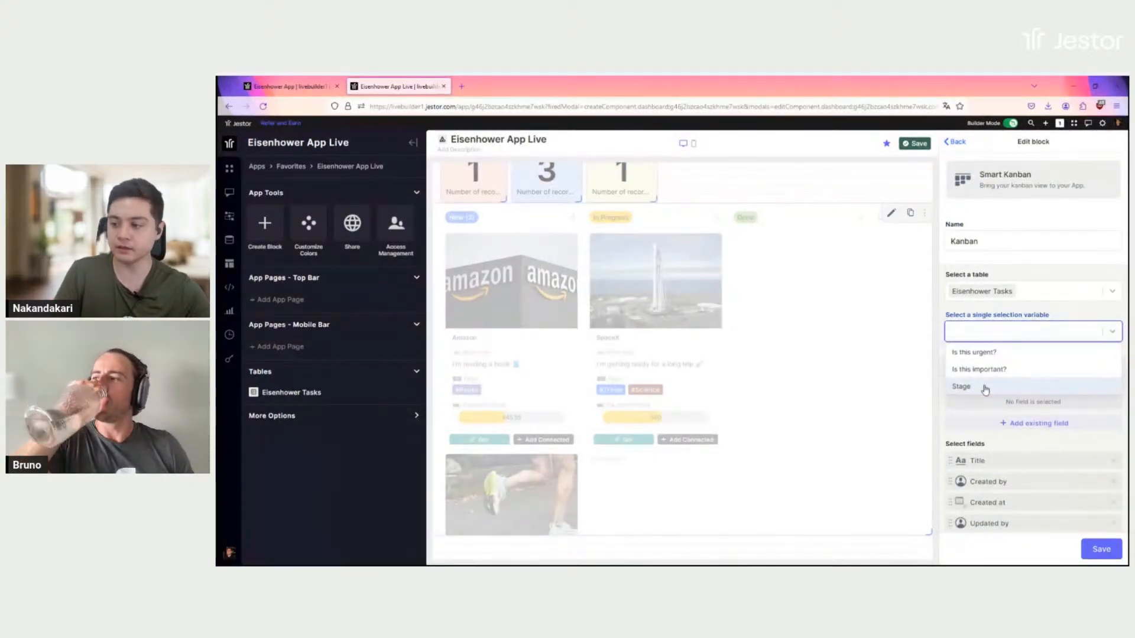
pyautogui.click(982, 387)
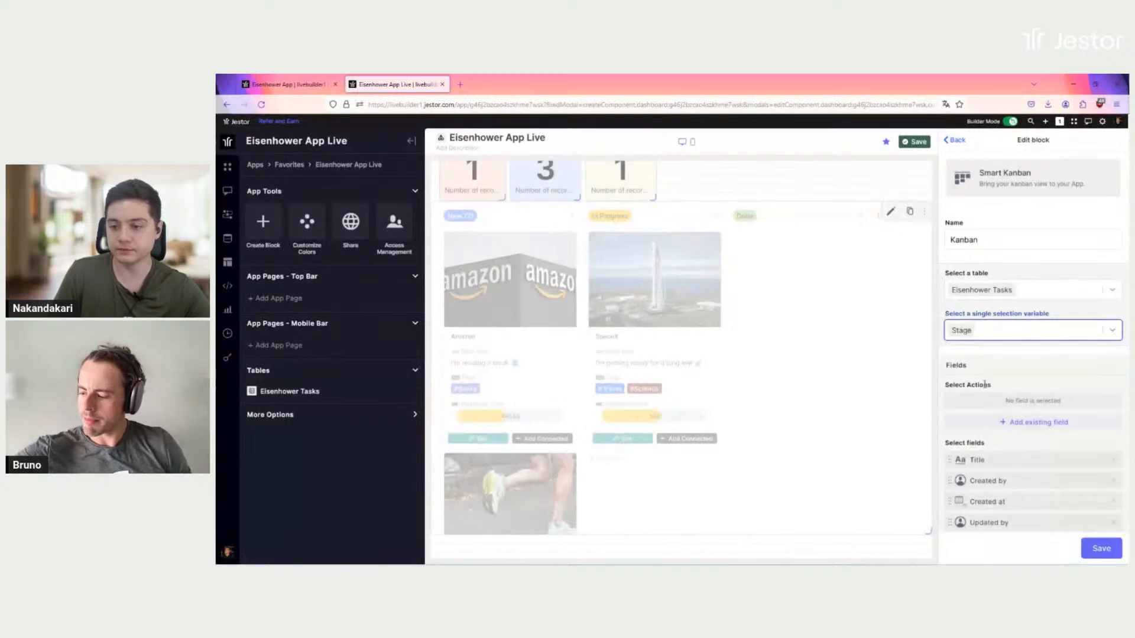
# Remove the card fields from Title through "Is this important?" in the kanban block, keeping only Delegate to, Due date and Stage.
pyautogui.scroll(-1, 1039, 352)
pyautogui.scroll(-3, 1039, 352)
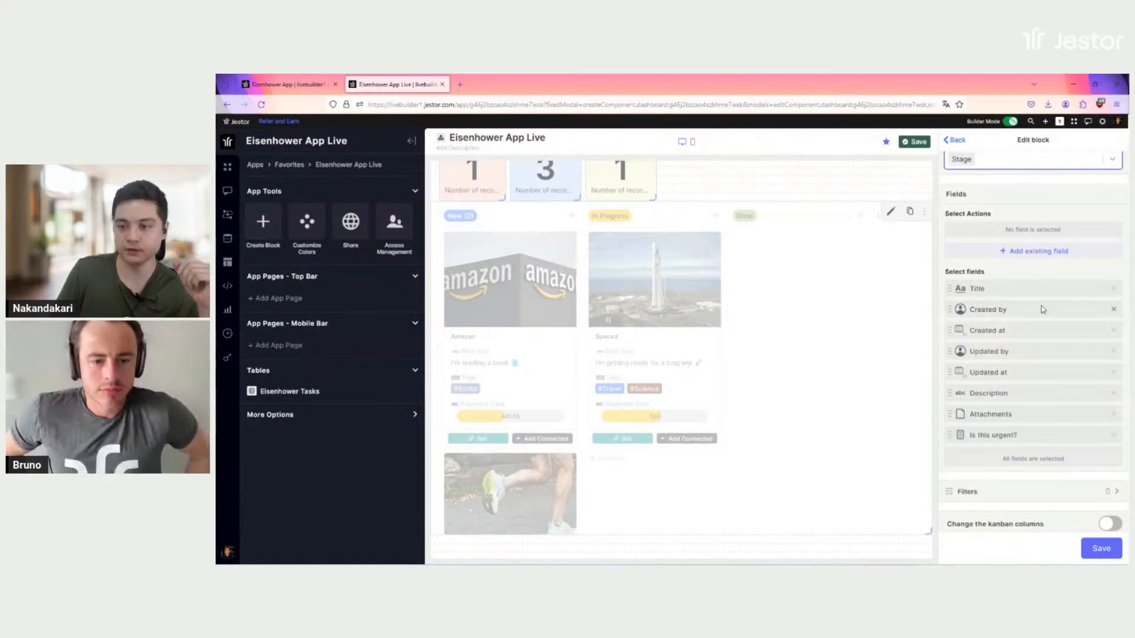
pyautogui.click(303, 87)
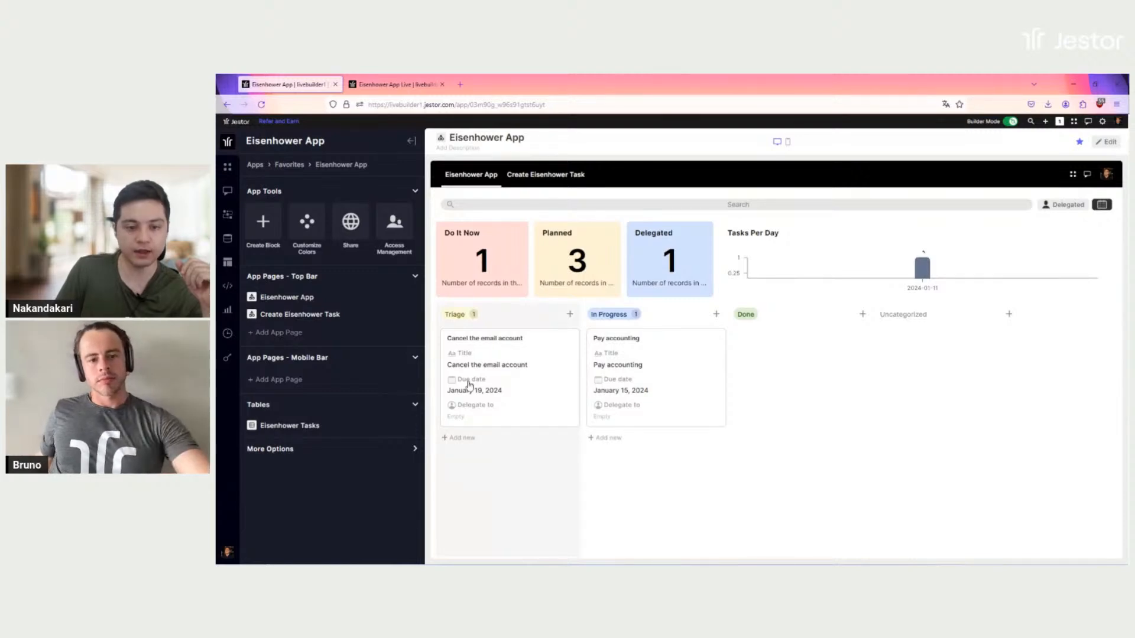
pyautogui.click(396, 85)
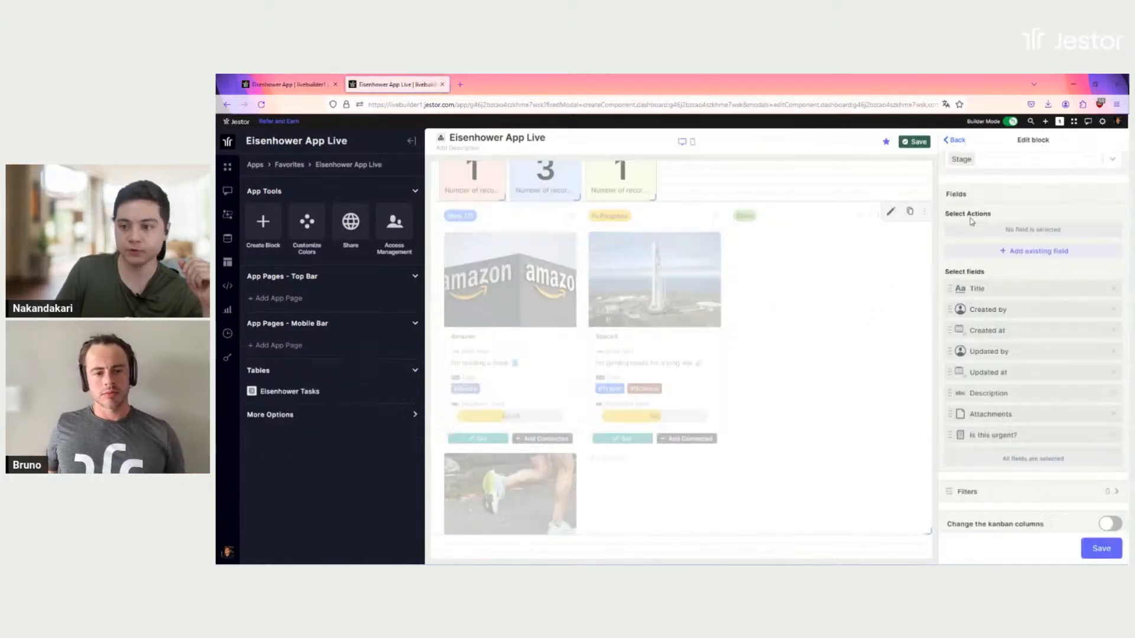
pyautogui.click(1113, 290)
pyautogui.click(1114, 289)
pyautogui.click(1113, 290)
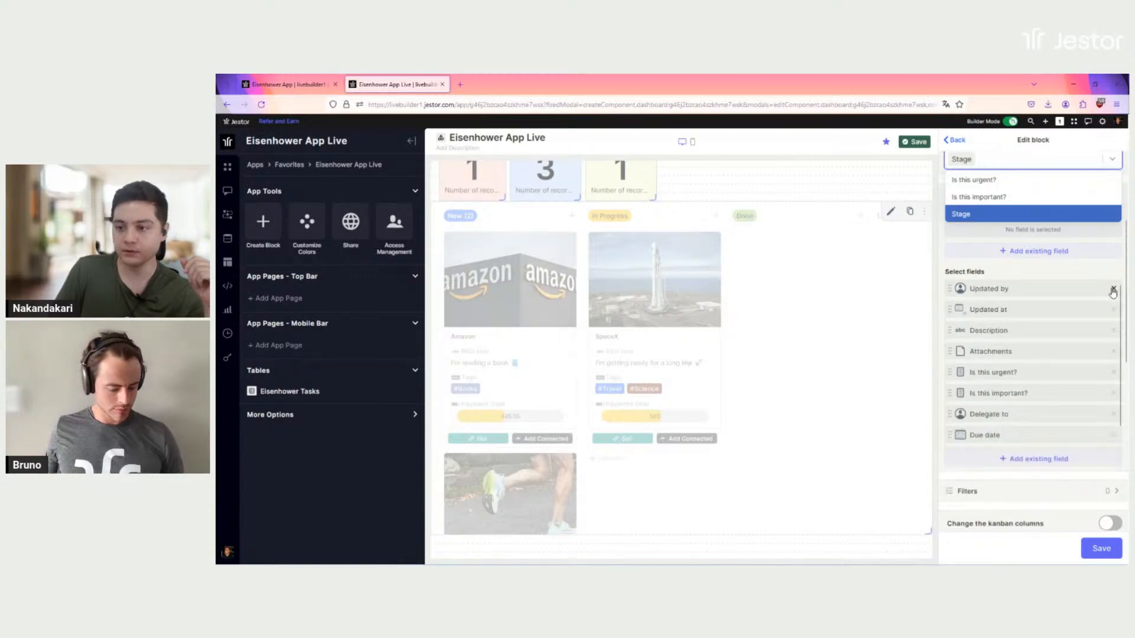
pyautogui.click(1114, 290)
pyautogui.click(1113, 289)
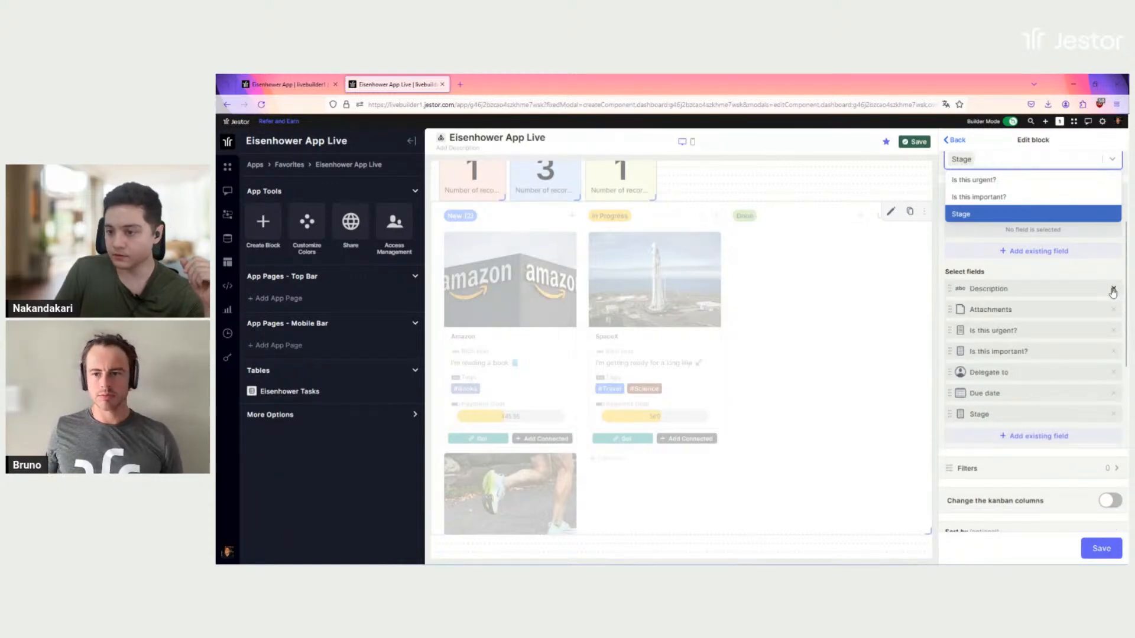
pyautogui.click(1113, 290)
pyautogui.click(1113, 290)
pyautogui.click(1113, 290)
pyautogui.click(1113, 290)
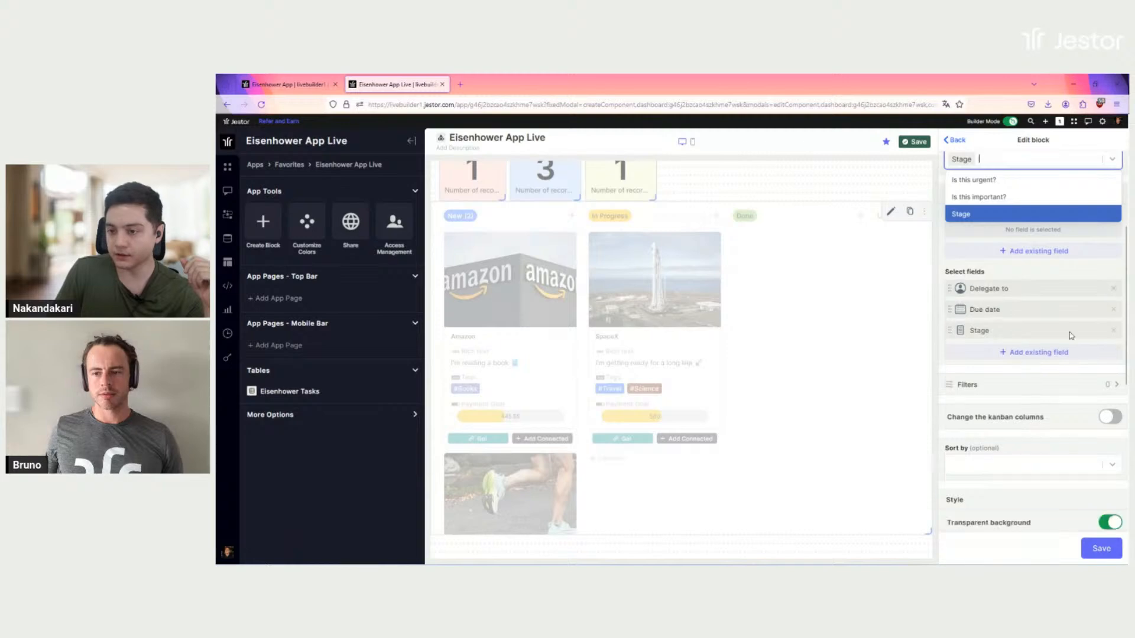
# Place Due date above Delegate to in the kanban's card fields and remove the Stage field.
pyautogui.click(1052, 324)
pyautogui.moveTo(1089, 318); pyautogui.dragTo(1090, 289)
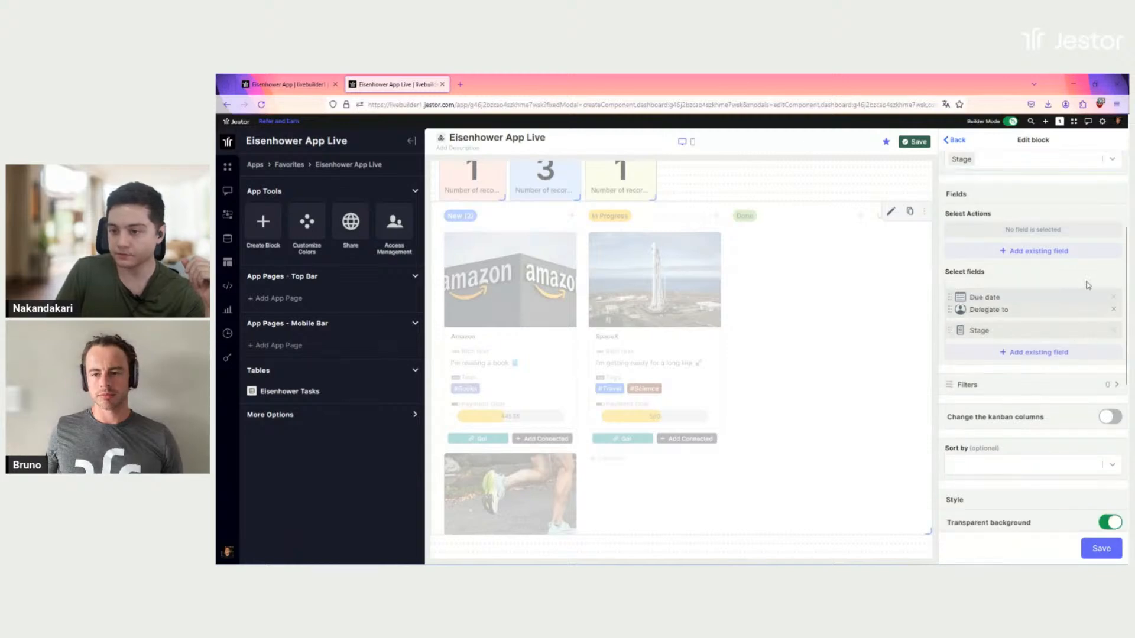
pyautogui.click(1113, 333)
# Add a conditional card color to the kanban block and set it to pale red.
pyautogui.scroll(-3, 1023, 352)
pyautogui.scroll(1, 1023, 351)
pyautogui.scroll(-1, 1023, 351)
pyautogui.scroll(-3, 1023, 351)
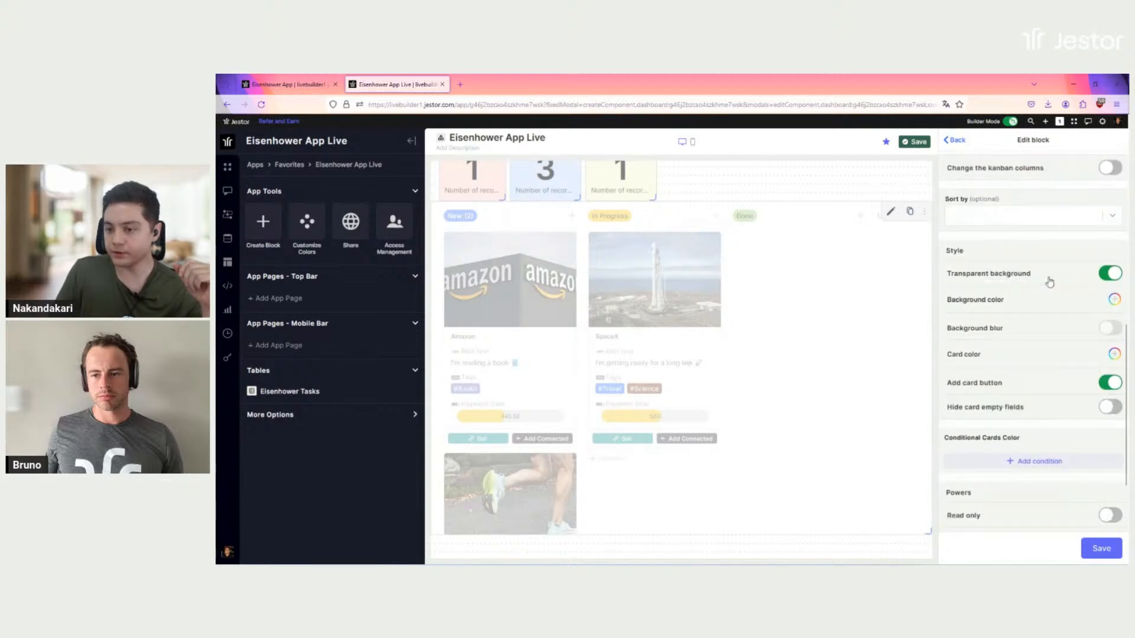
pyautogui.scroll(-2, 1050, 282)
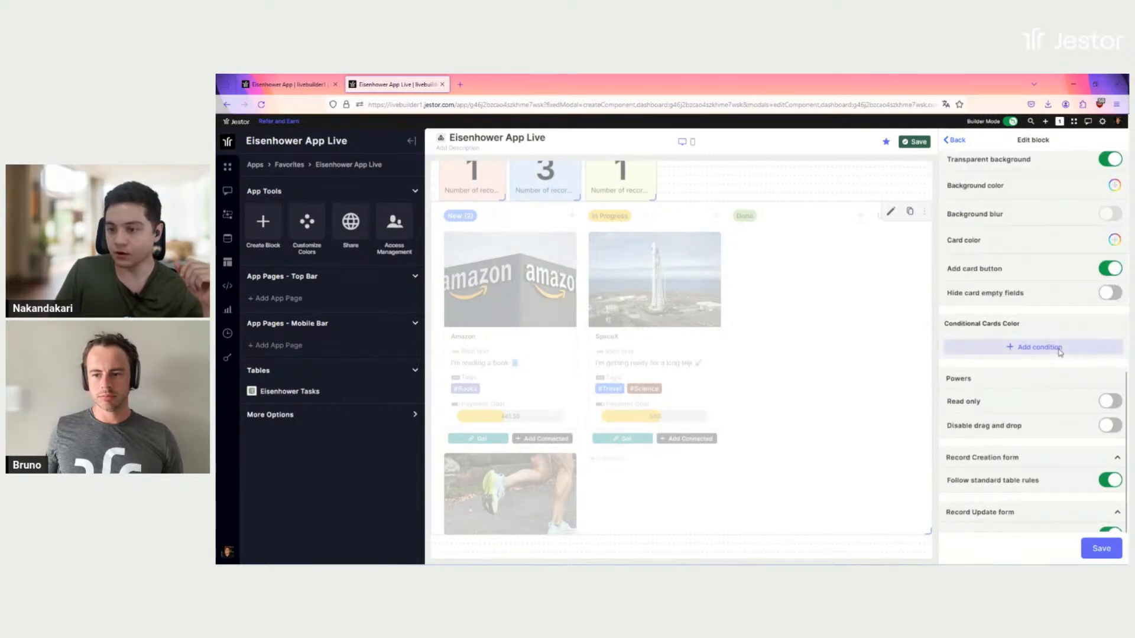
pyautogui.click(1060, 352)
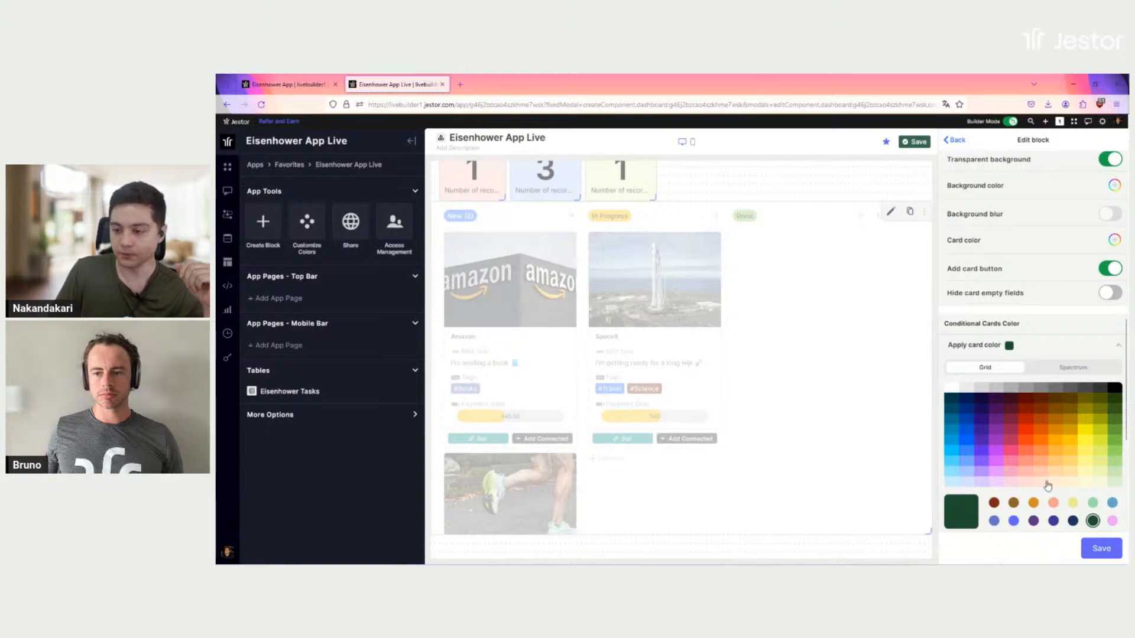
pyautogui.click(1027, 481)
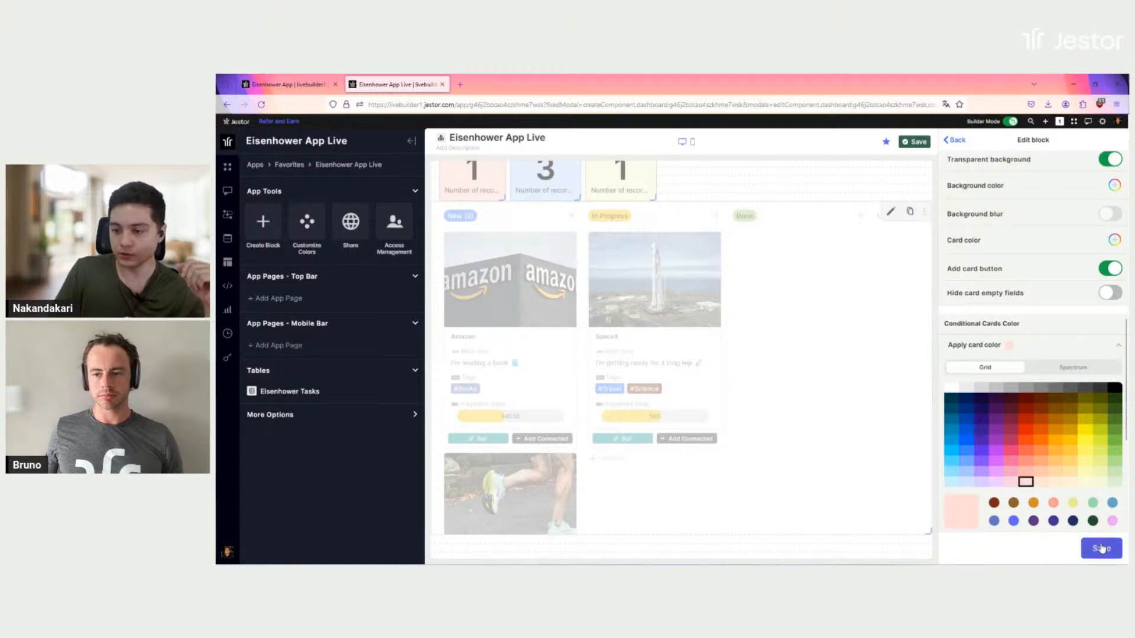
# Apply the pale red card color when "Is this urgent?" is any of Yes.
pyautogui.scroll(-3, 1058, 485)
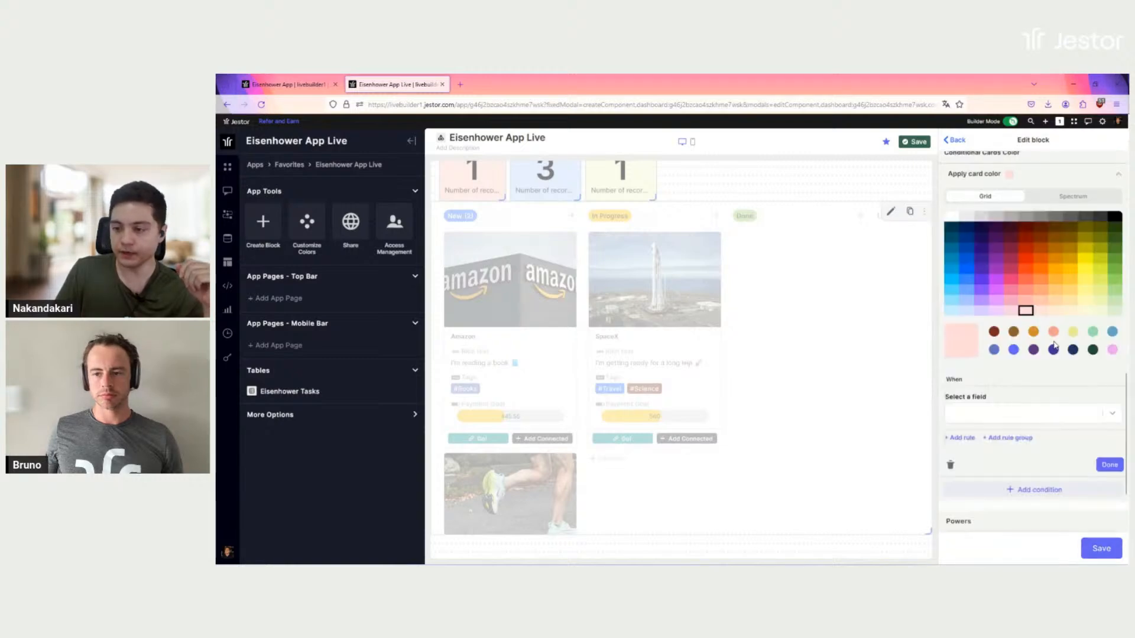
pyautogui.click(1039, 416)
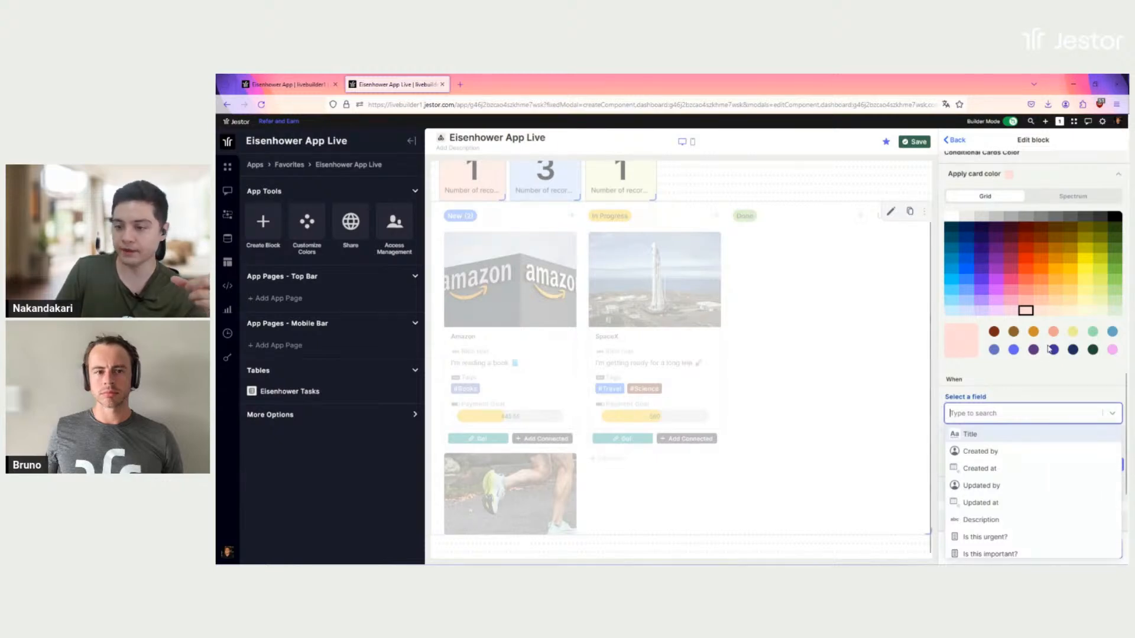
pyautogui.scroll(-2, 1050, 350)
pyautogui.scroll(-1, 1029, 365)
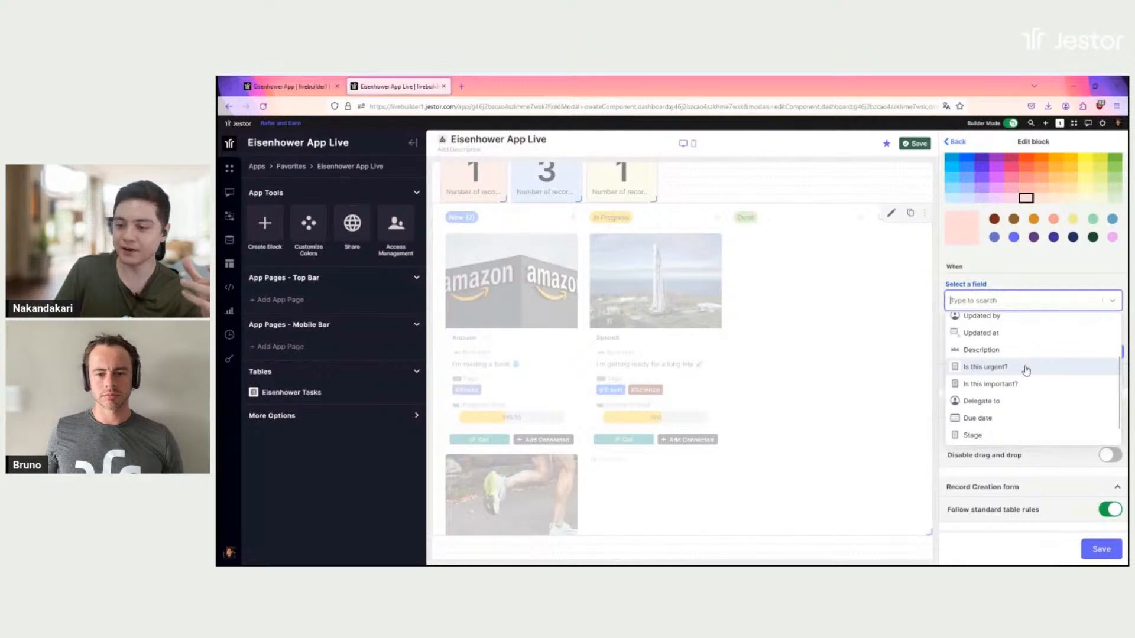
pyautogui.click(1026, 369)
pyautogui.click(999, 318)
pyautogui.click(999, 339)
pyautogui.click(1025, 377)
# Add a second And rule to the card color condition requiring "Is this important?" to be any of Yes.
pyautogui.click(963, 347)
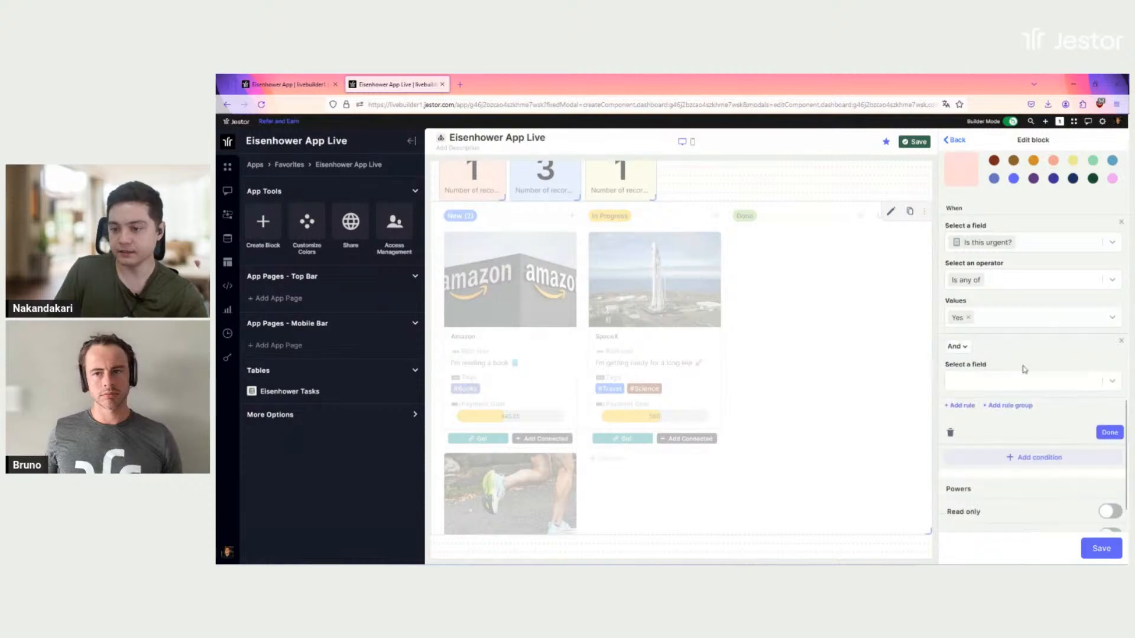
pyautogui.click(1013, 389)
pyautogui.scroll(-2, 1012, 461)
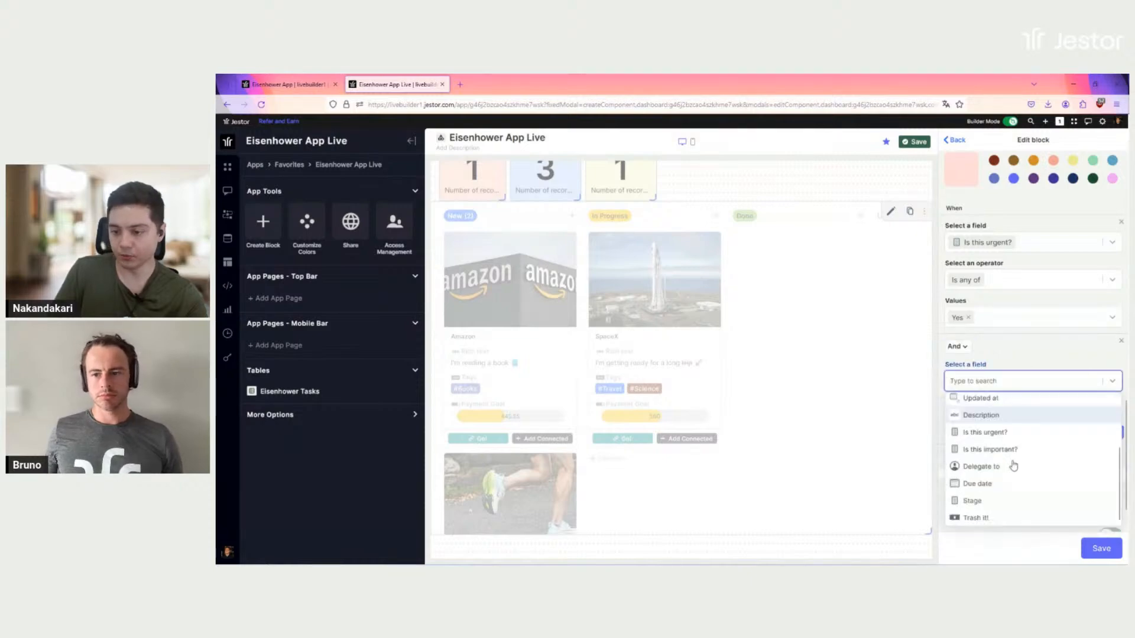
pyautogui.click(993, 450)
pyautogui.click(982, 461)
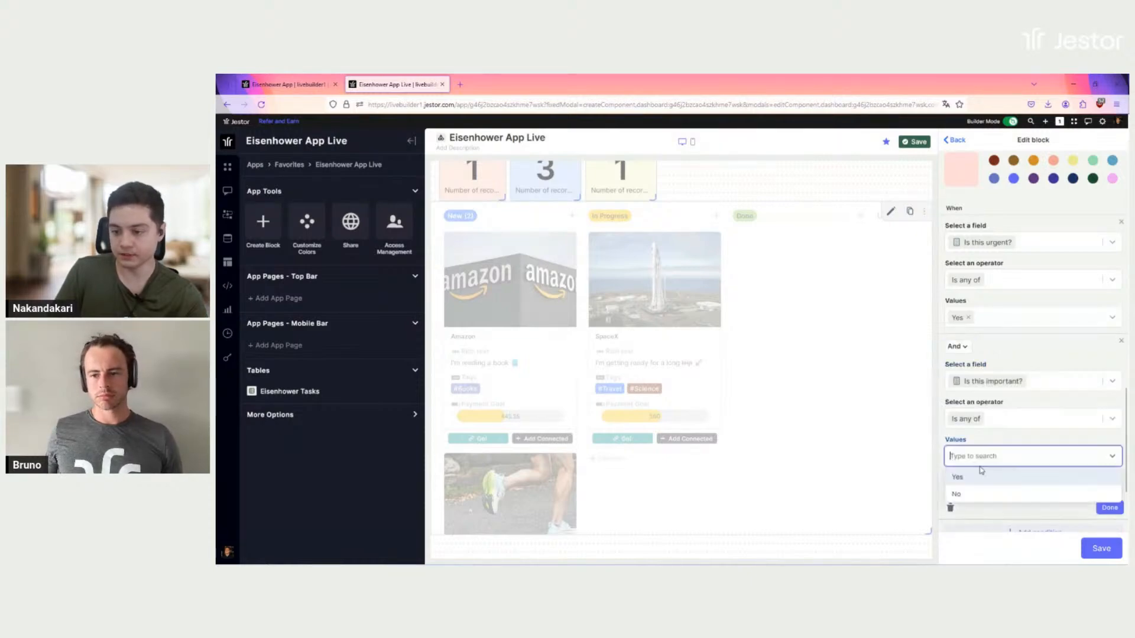
pyautogui.click(970, 476)
# Save the kanban block and the app page.
pyautogui.scroll(-4, 1071, 456)
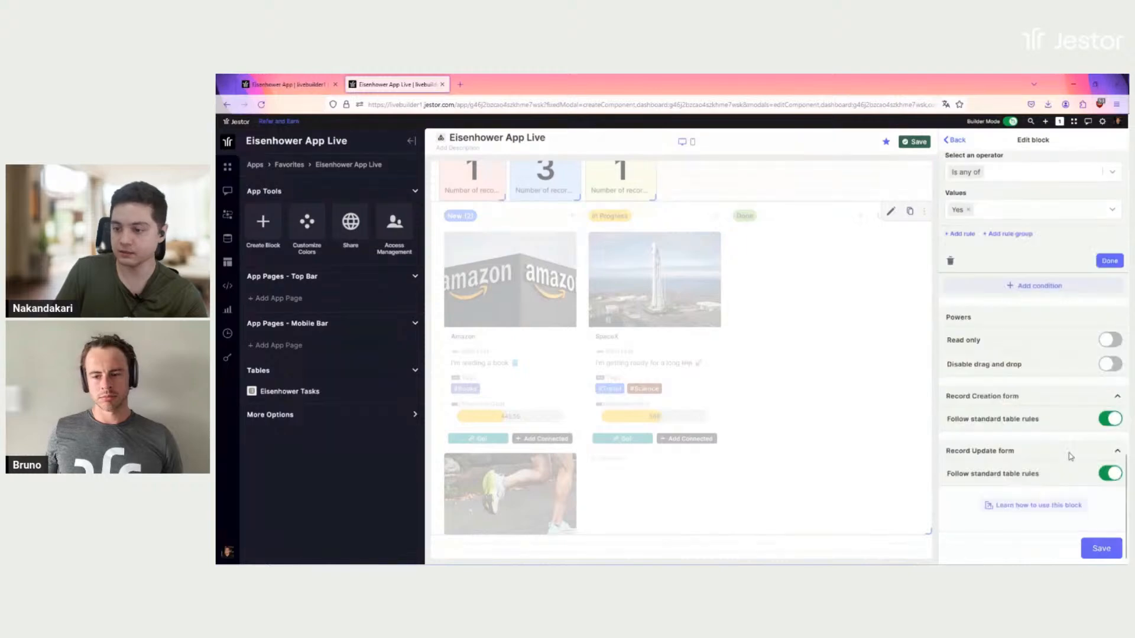
pyautogui.click(1102, 551)
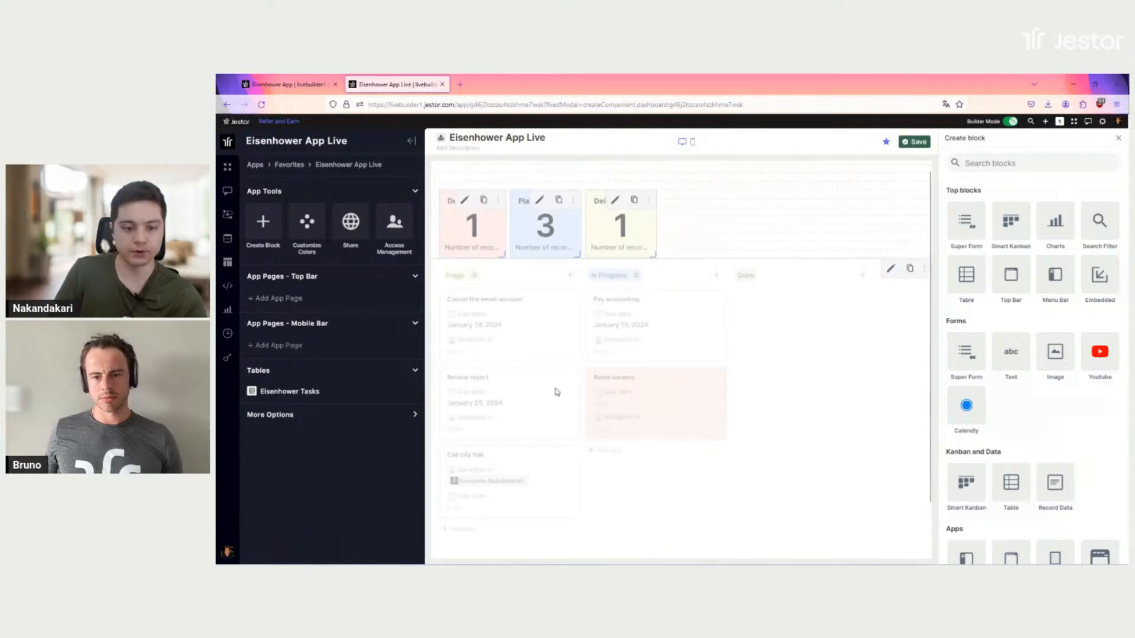
pyautogui.click(905, 142)
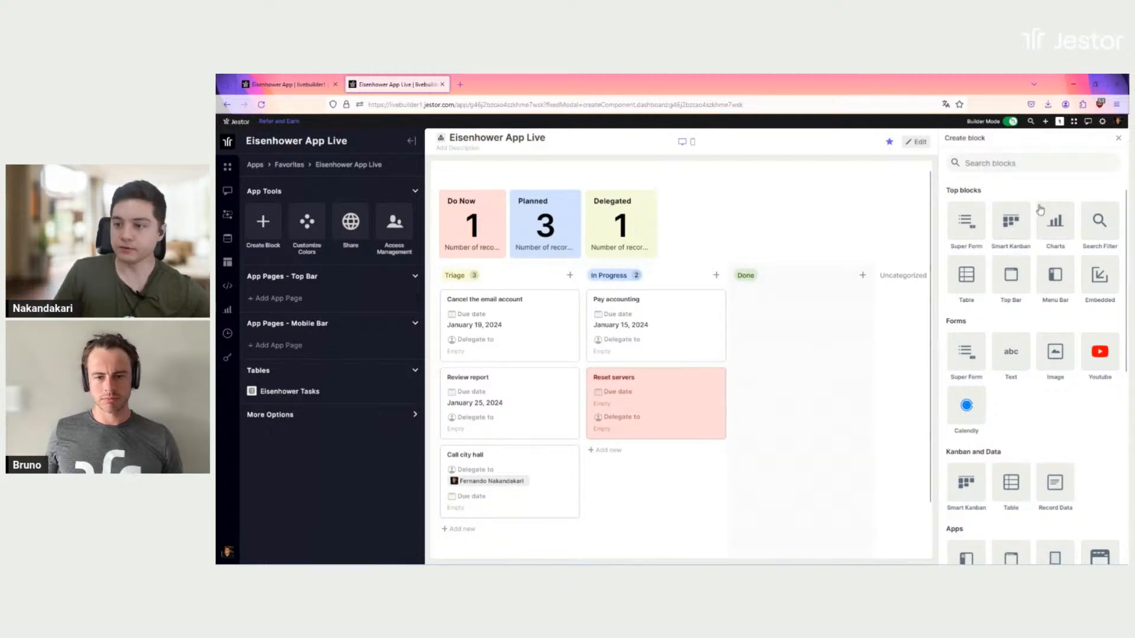
# Add a Charts block, place it beside the Delegated indicator and widen it to the page's edge at the indicators' height.
pyautogui.click(1069, 229)
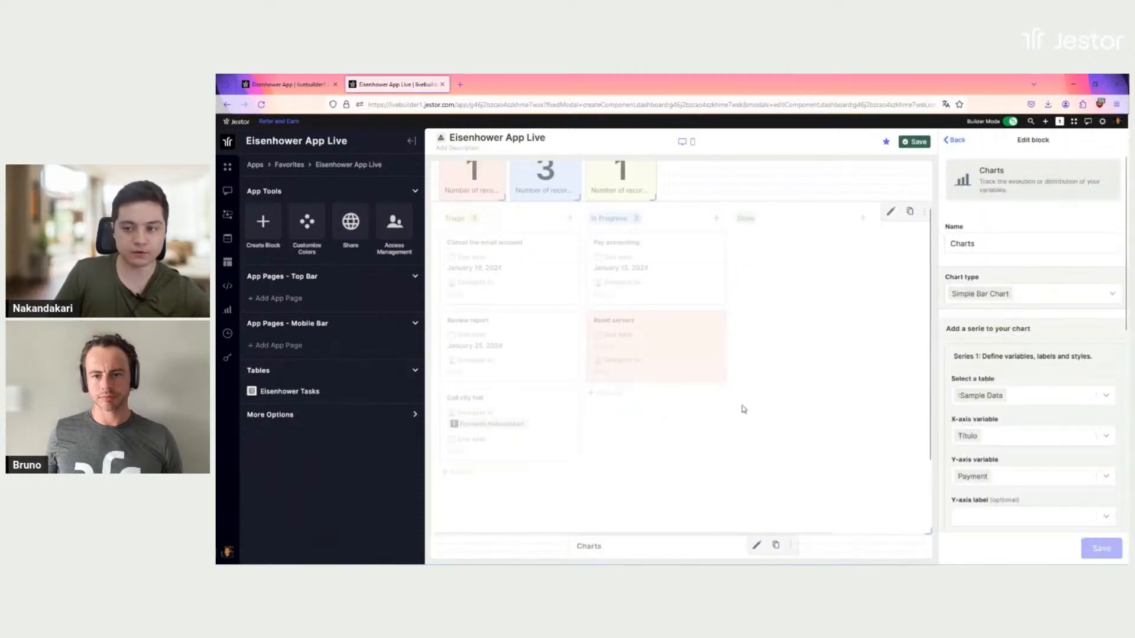
pyautogui.scroll(-3, 666, 501)
pyautogui.moveTo(875, 464); pyautogui.dragTo(817, 529)
pyautogui.scroll(3, 811, 320)
pyautogui.moveTo(772, 340); pyautogui.dragTo(790, 234)
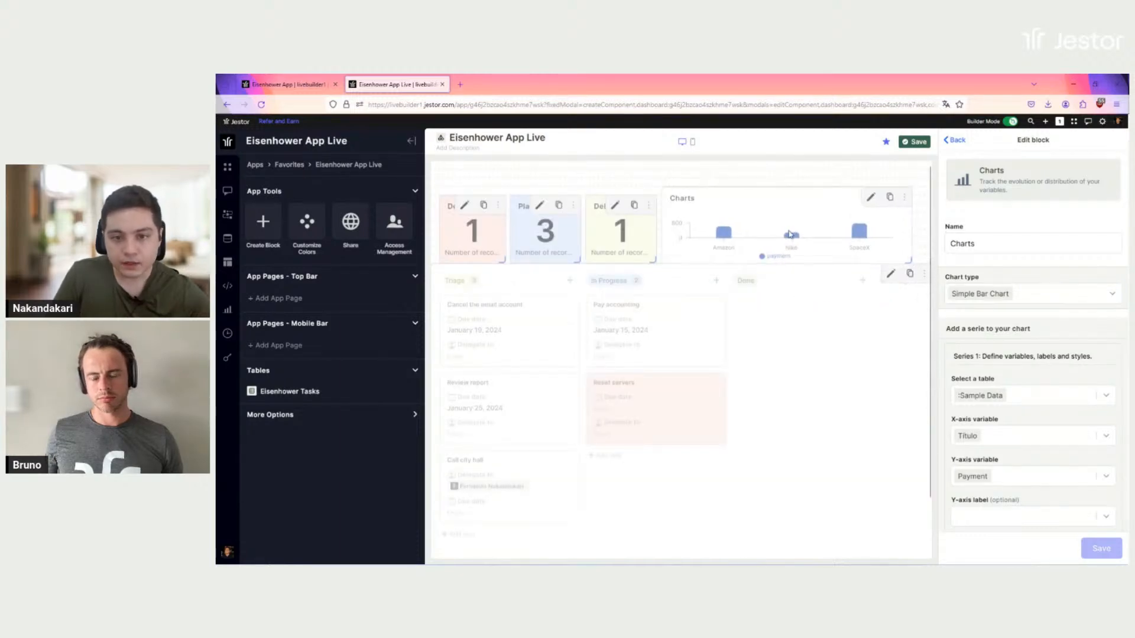
pyautogui.moveTo(914, 259)
pyautogui.mouseDown()
pyautogui.moveTo(875, 239)
pyautogui.moveTo(856, 257)
pyautogui.moveTo(922, 262)
pyautogui.mouseUp()
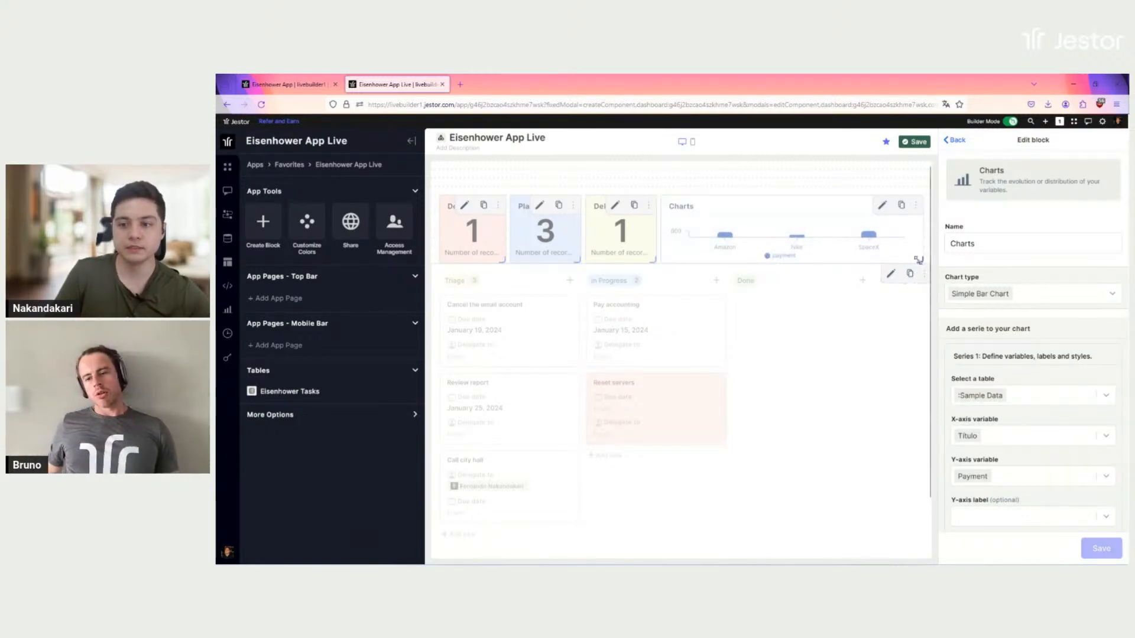
# Name the chart "Tasks per Day", keep it as a Simple Bar Chart, and use Eisenhower Tasks as its series table.
pyautogui.doubleClick(975, 243)
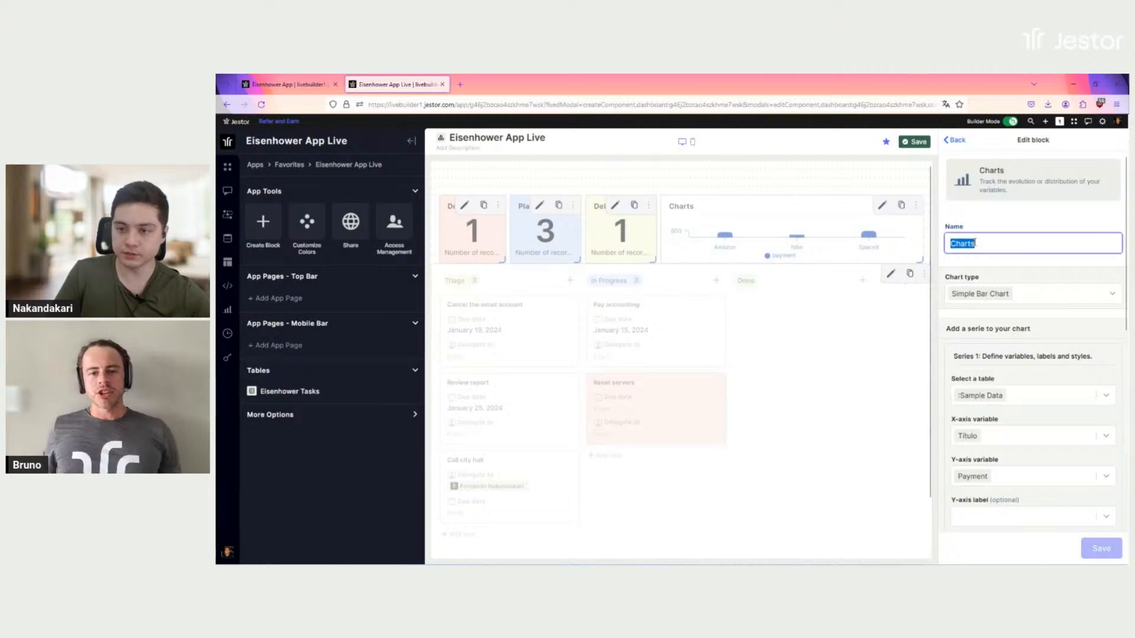
pyautogui.write('Tasks per Day')
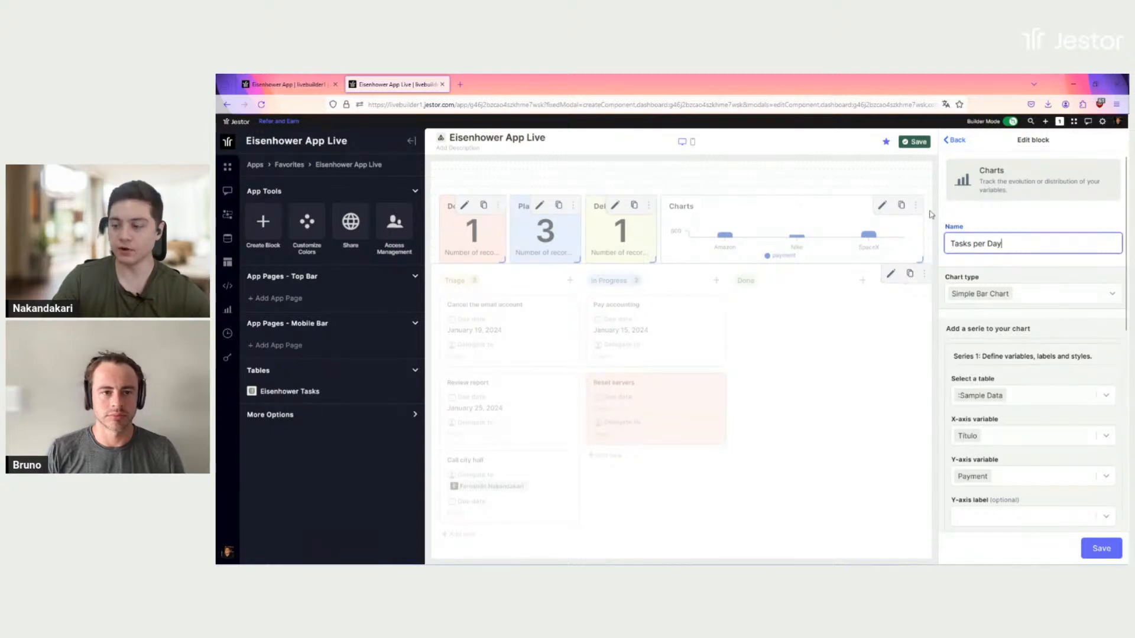
pyautogui.click(1034, 297)
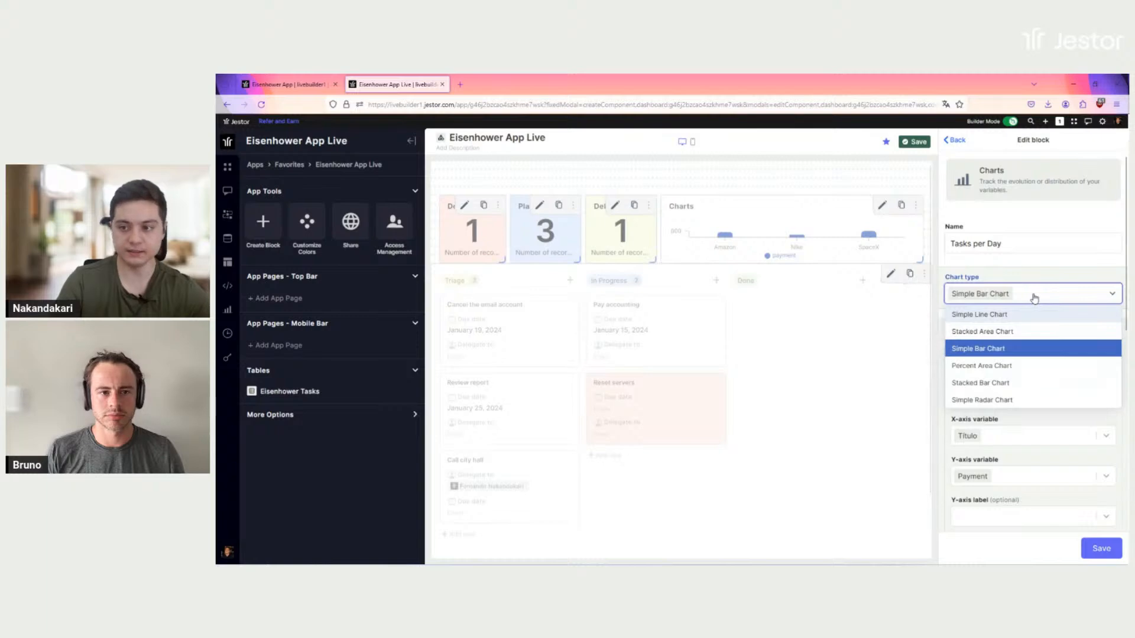
pyautogui.click(1018, 273)
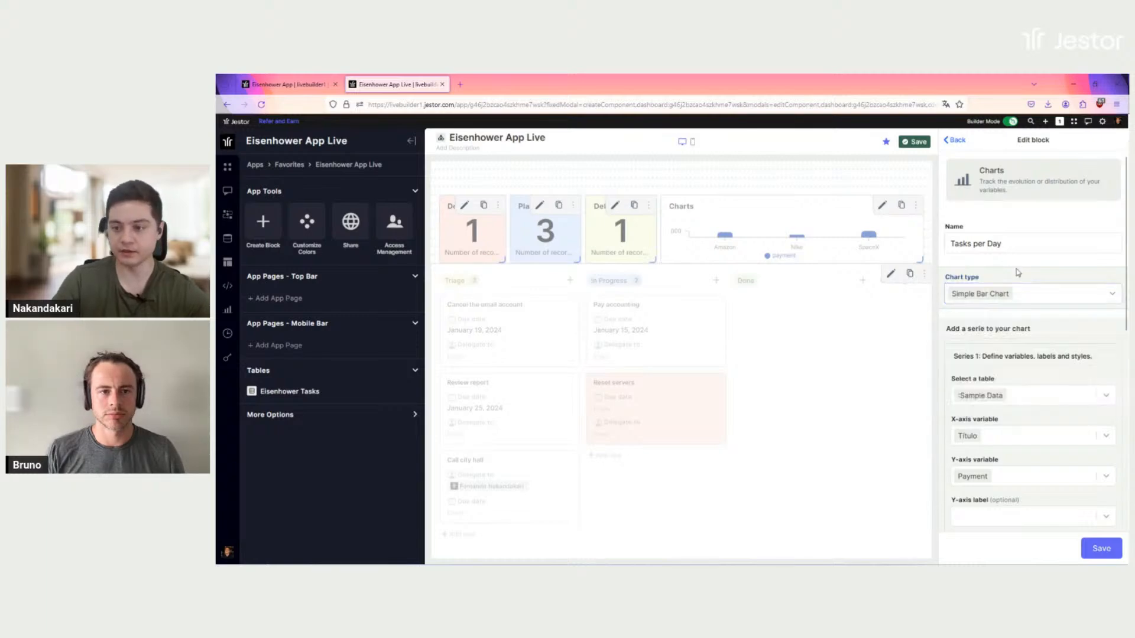
pyautogui.scroll(-1, 1047, 322)
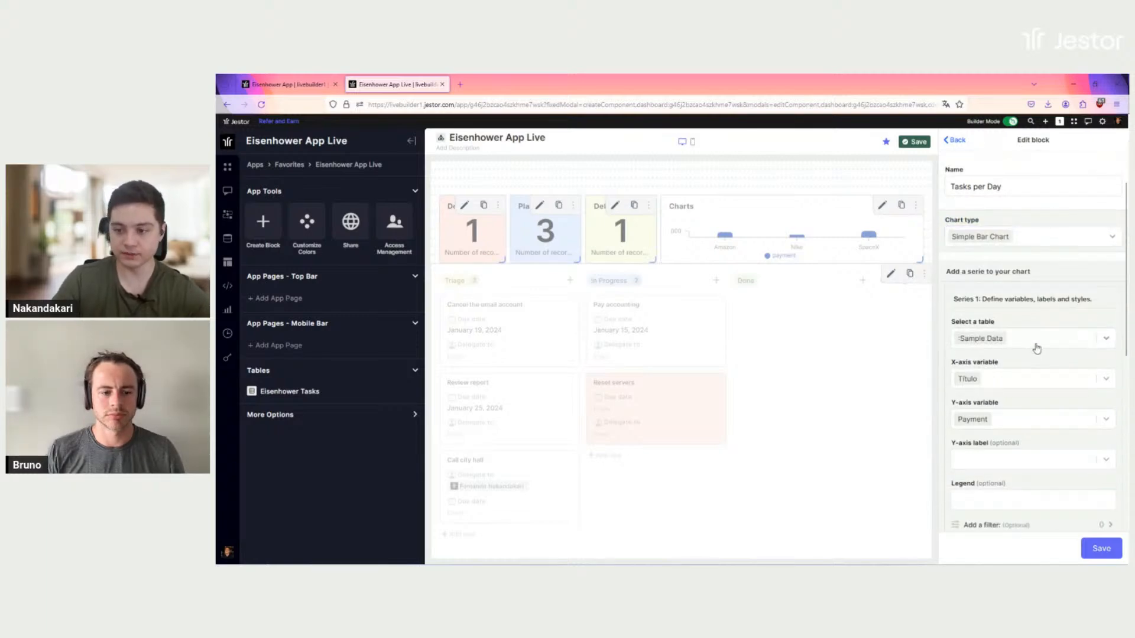
pyautogui.click(1037, 347)
pyautogui.write('ei')
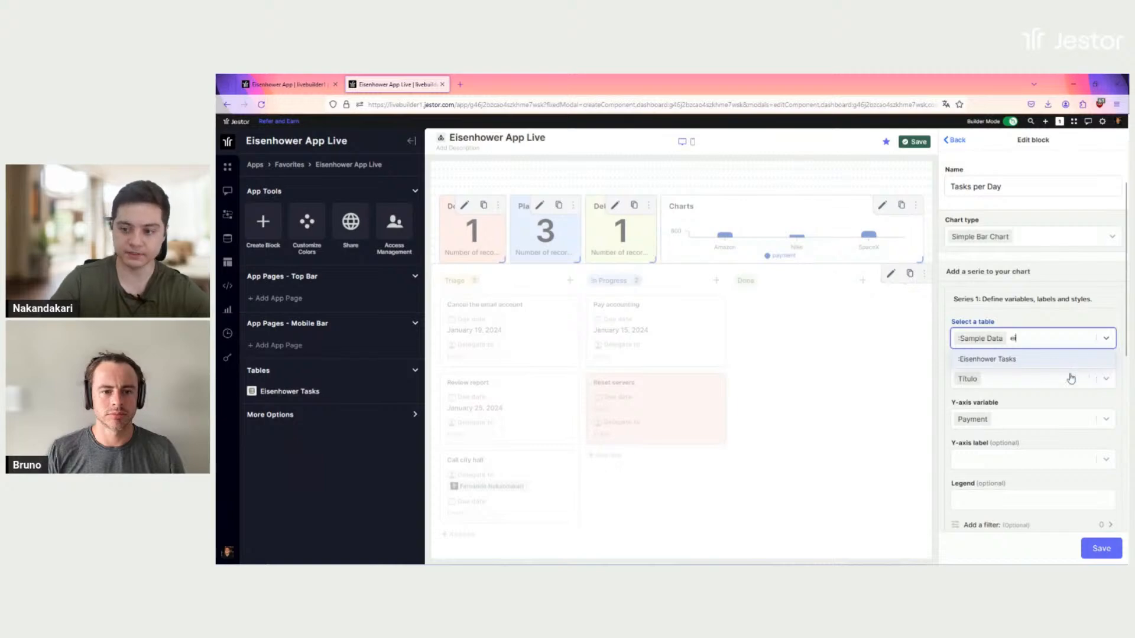
pyautogui.click(1064, 361)
# Set the chart's X-axis variable to Created at and its Y-axis variable to Number of records in the interval.
pyautogui.scroll(-2, 1035, 313)
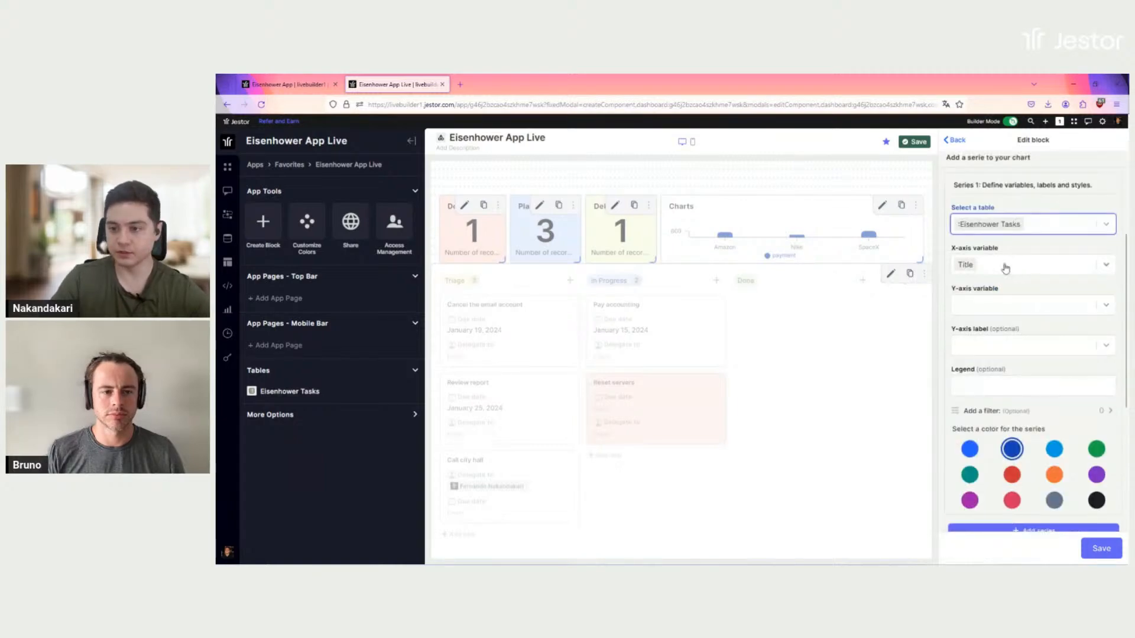
pyautogui.click(1005, 269)
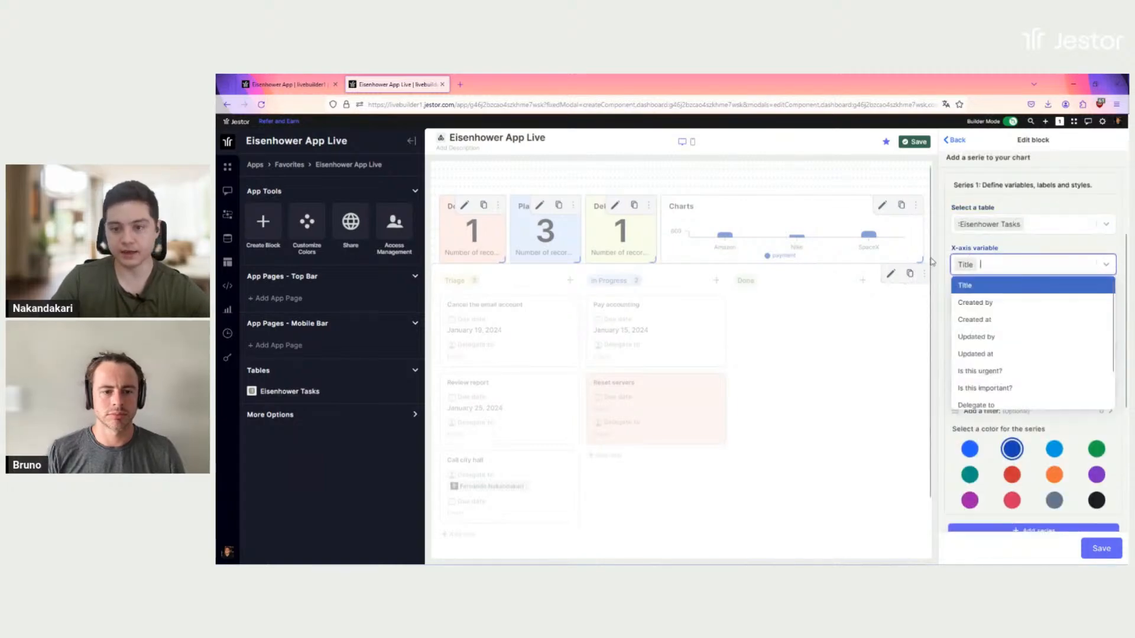
pyautogui.scroll(-1, 1012, 340)
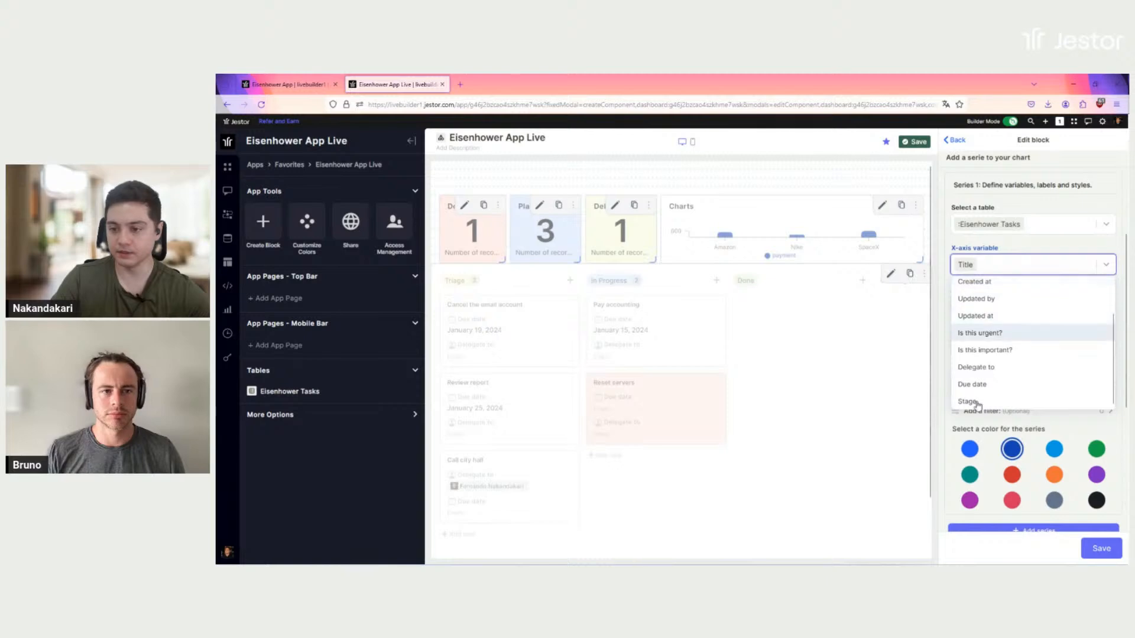
pyautogui.scroll(1, 985, 327)
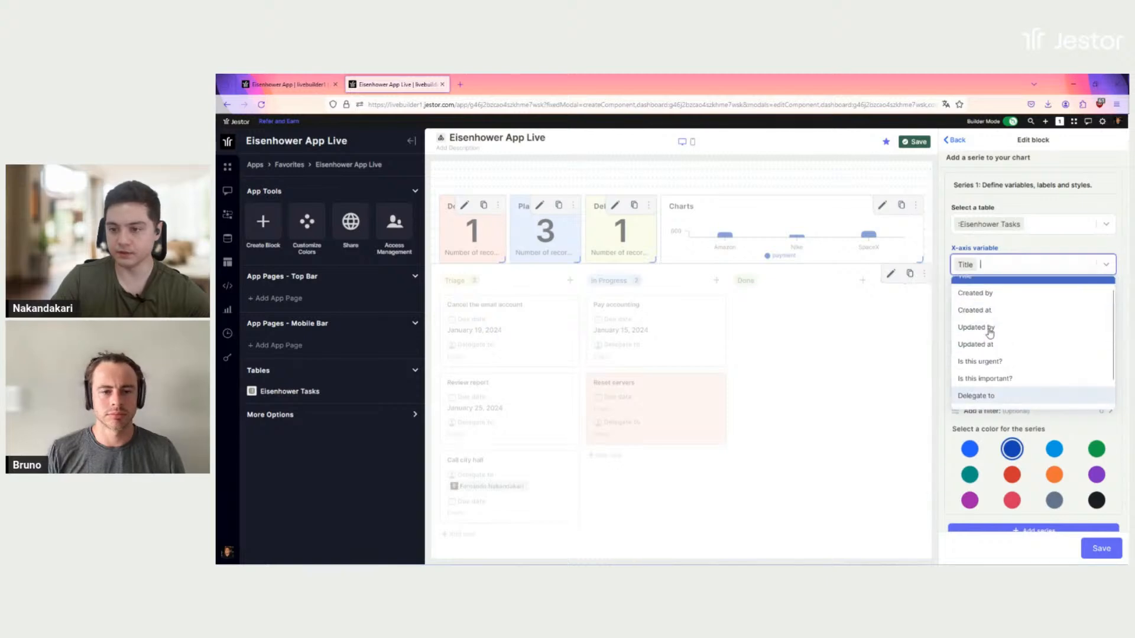
pyautogui.click(986, 318)
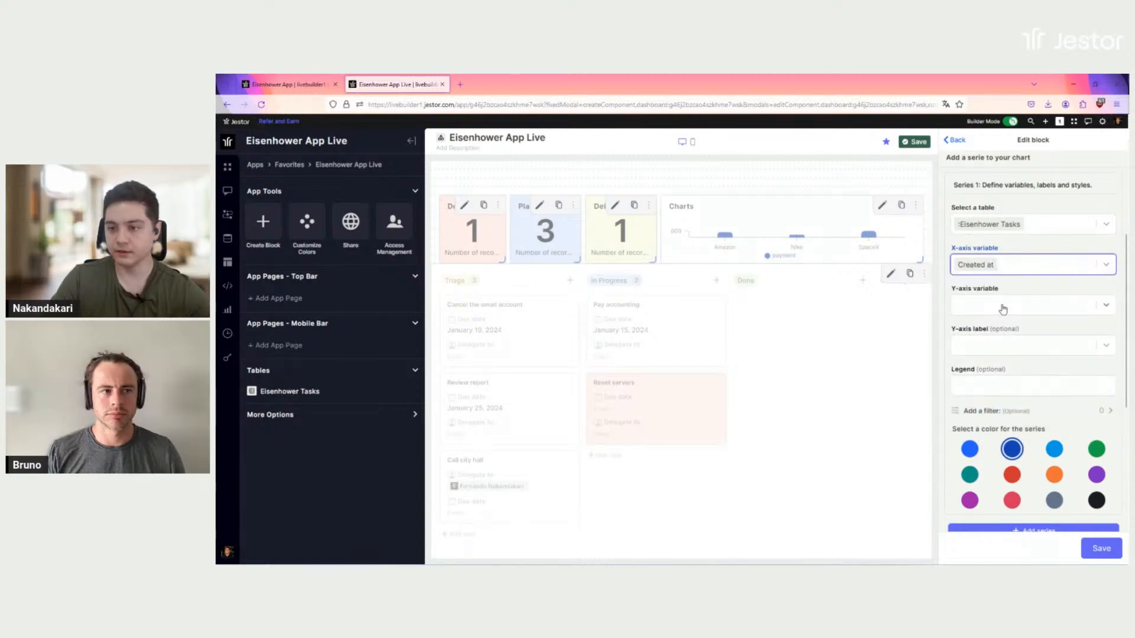
pyautogui.click(1002, 306)
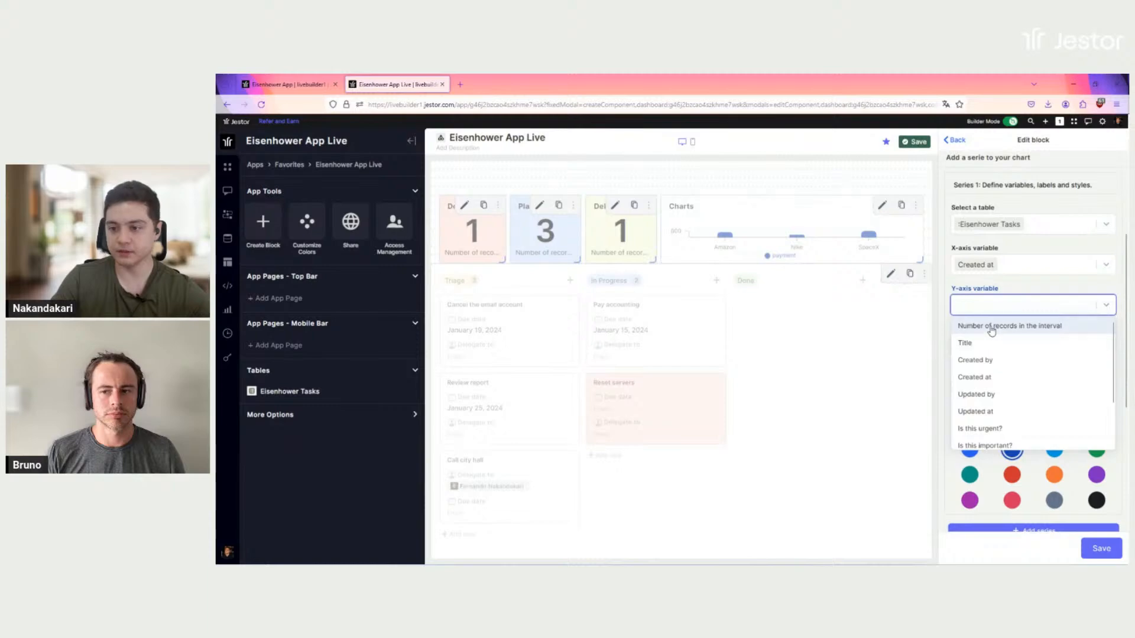
pyautogui.click(993, 327)
# Enter "Tasks" as the chart series legend and color the series slate gray.
pyautogui.scroll(-1, 1008, 329)
pyautogui.click(1008, 329)
pyautogui.write('Tasks')
pyautogui.click(1055, 444)
# Turn off the chart's legend display, turn on Display value on top, and save the block.
pyautogui.scroll(-1, 1052, 414)
pyautogui.scroll(-4, 1074, 344)
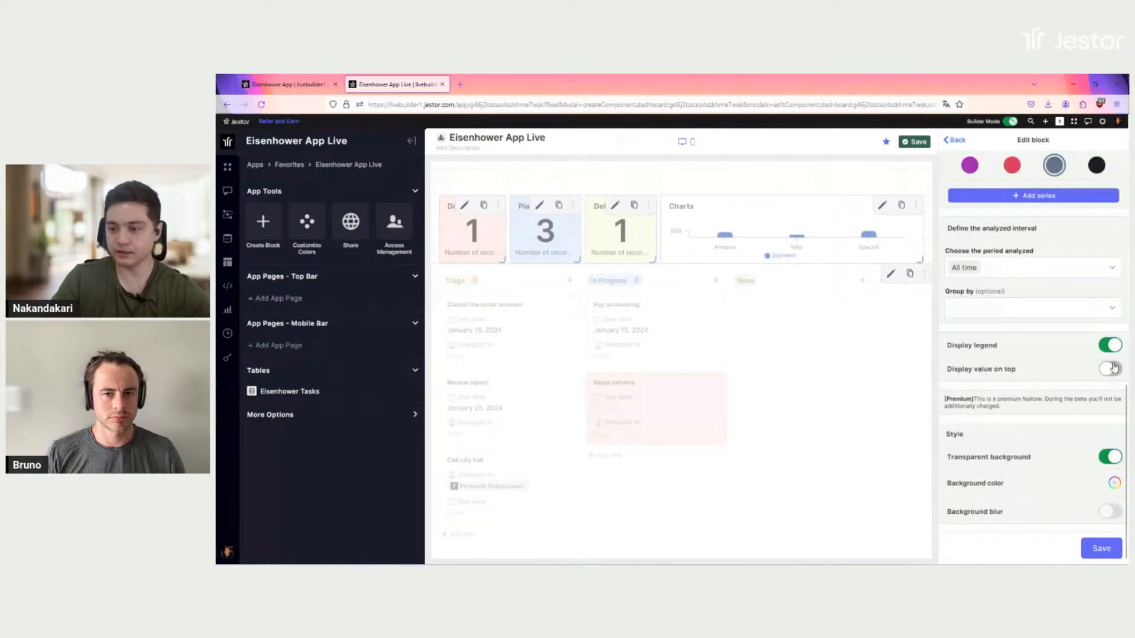
pyautogui.click(1111, 345)
pyautogui.click(1109, 369)
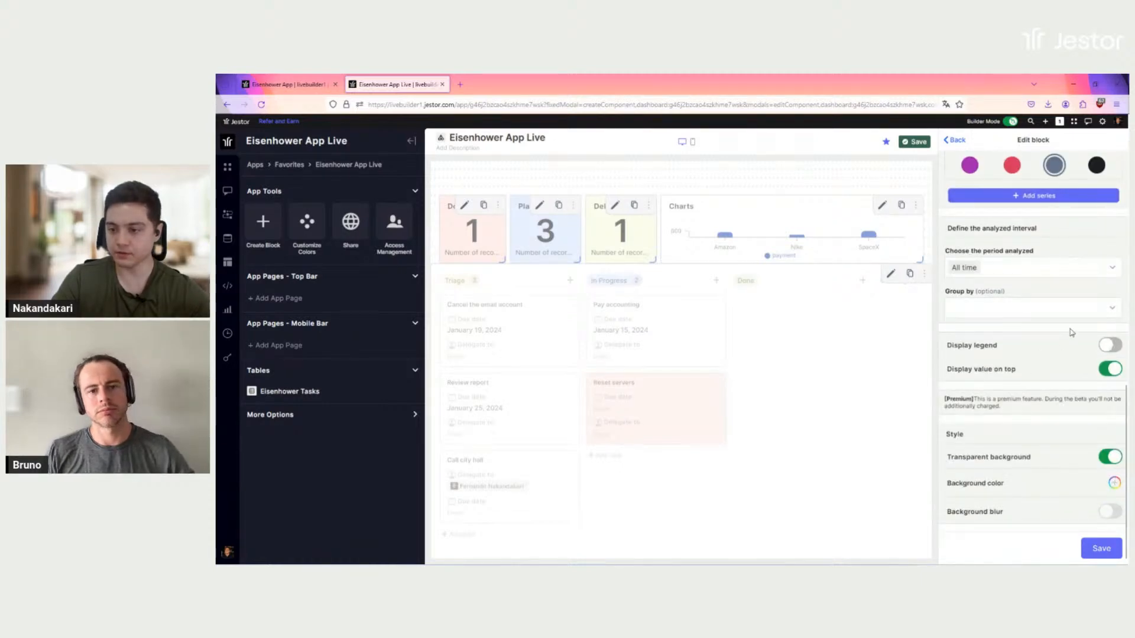
pyautogui.click(1094, 550)
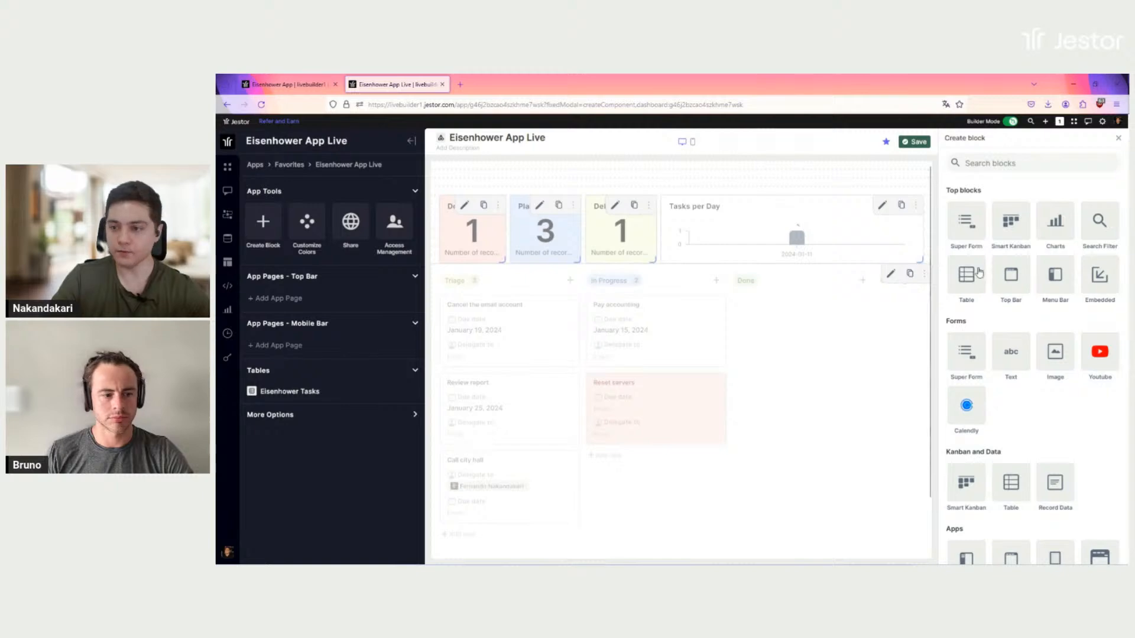
# Start a new Search Filter block and name it "Filter".
pyautogui.click(1092, 228)
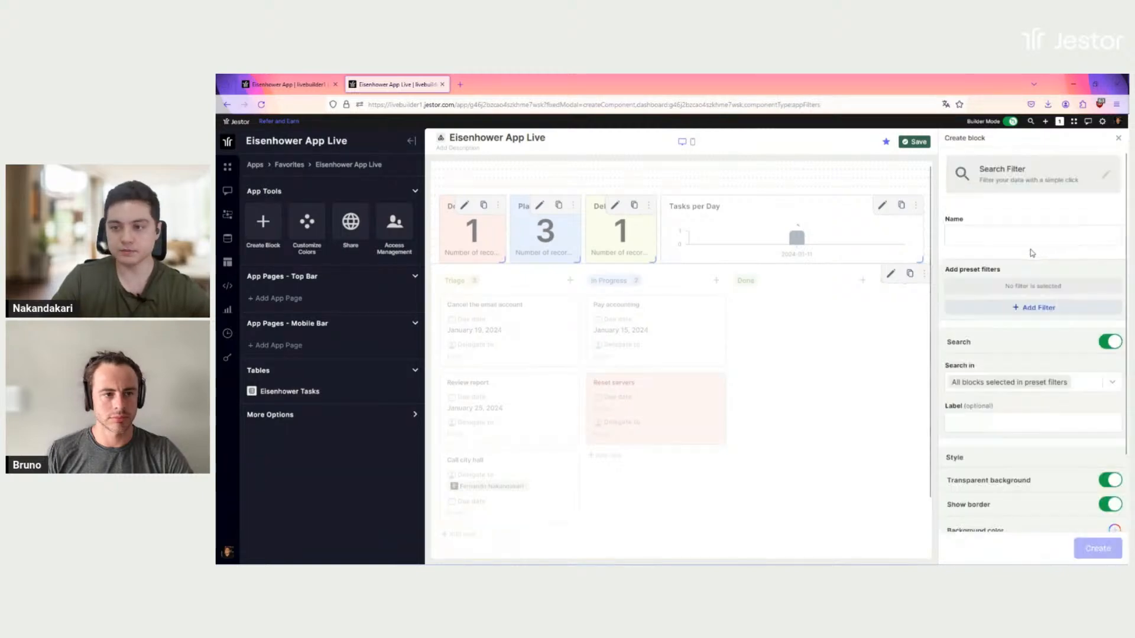
pyautogui.click(1015, 237)
pyautogui.write('Filter')
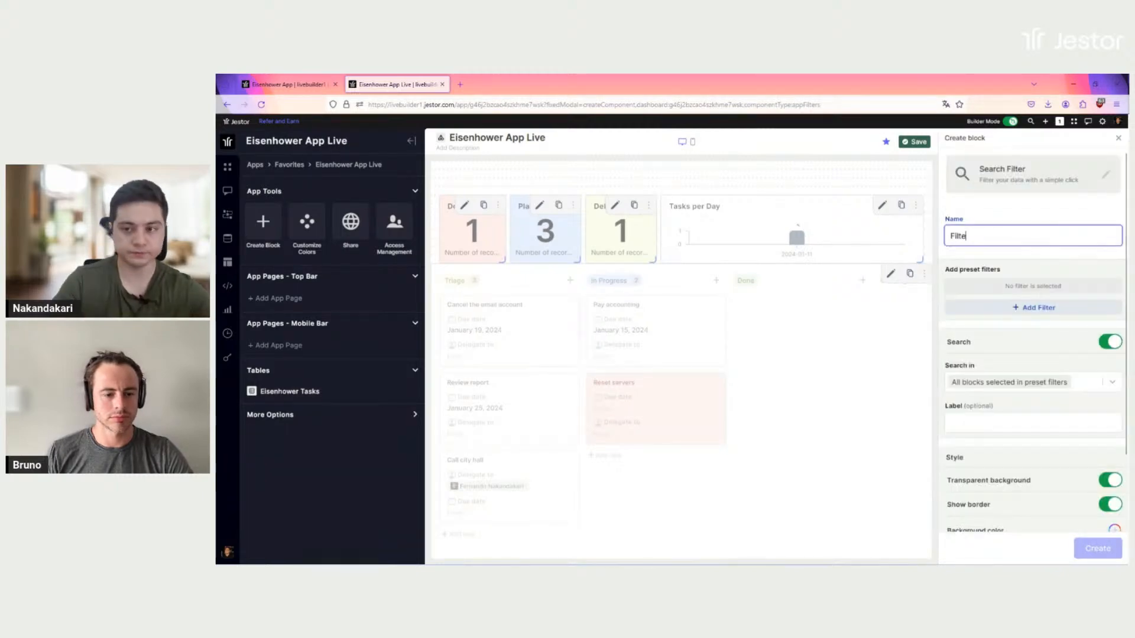
# Start a preset filter button named "Delegated" with a light gray color and the User filter type.
pyautogui.click(1051, 307)
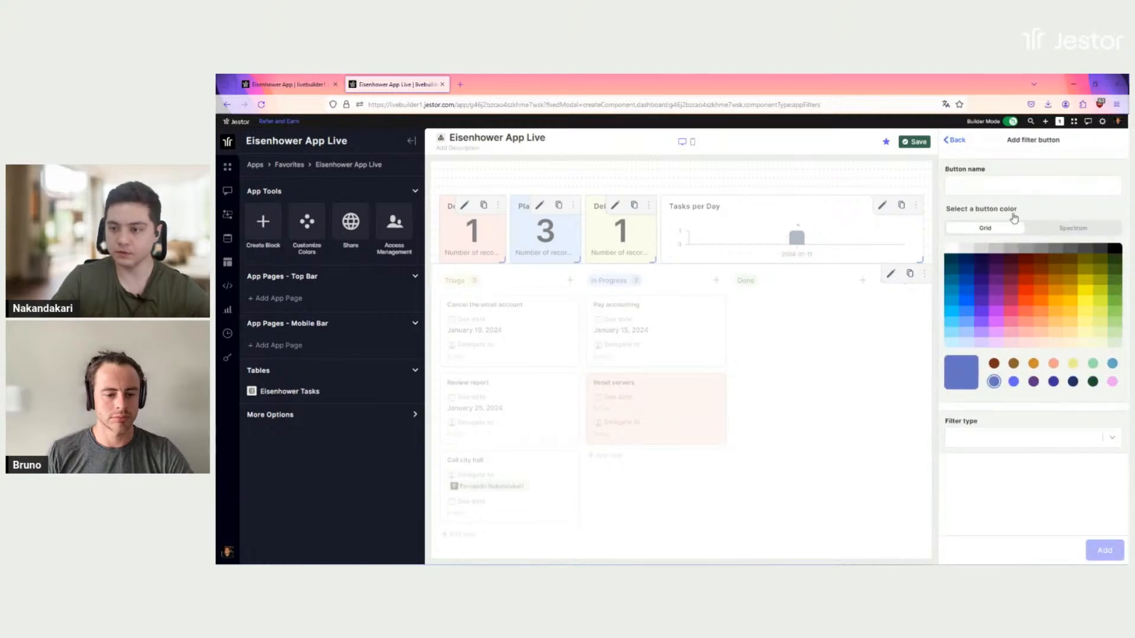
pyautogui.click(1001, 193)
pyautogui.write('Delegated')
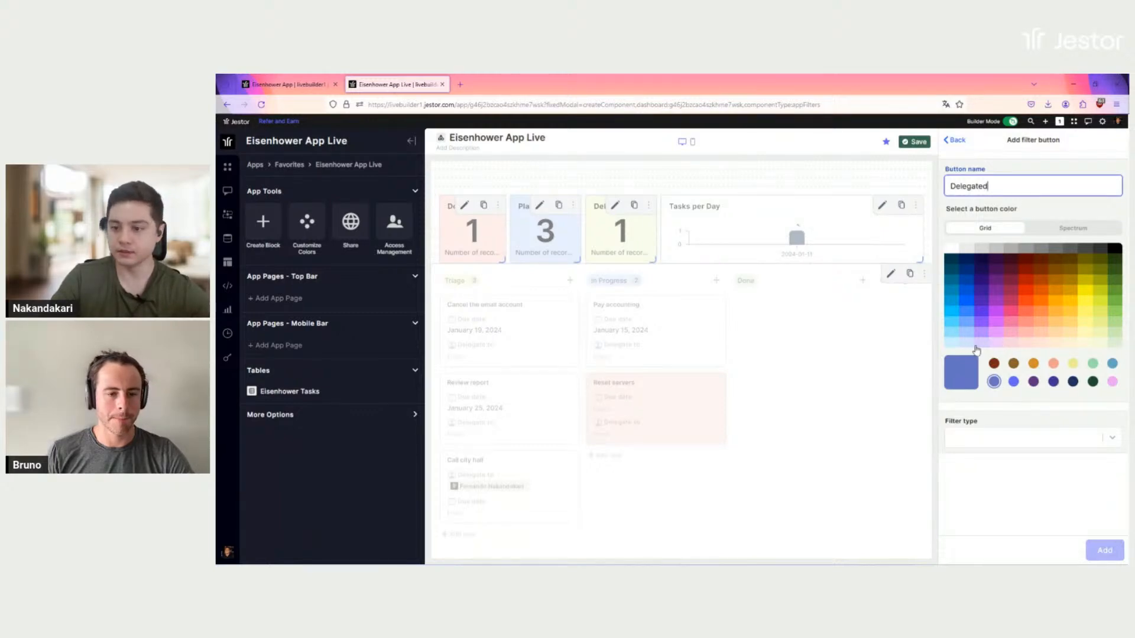
pyautogui.click(966, 248)
pyautogui.click(1039, 444)
pyautogui.write('ue')
pyautogui.press('BackSpace')
pyautogui.click(991, 402)
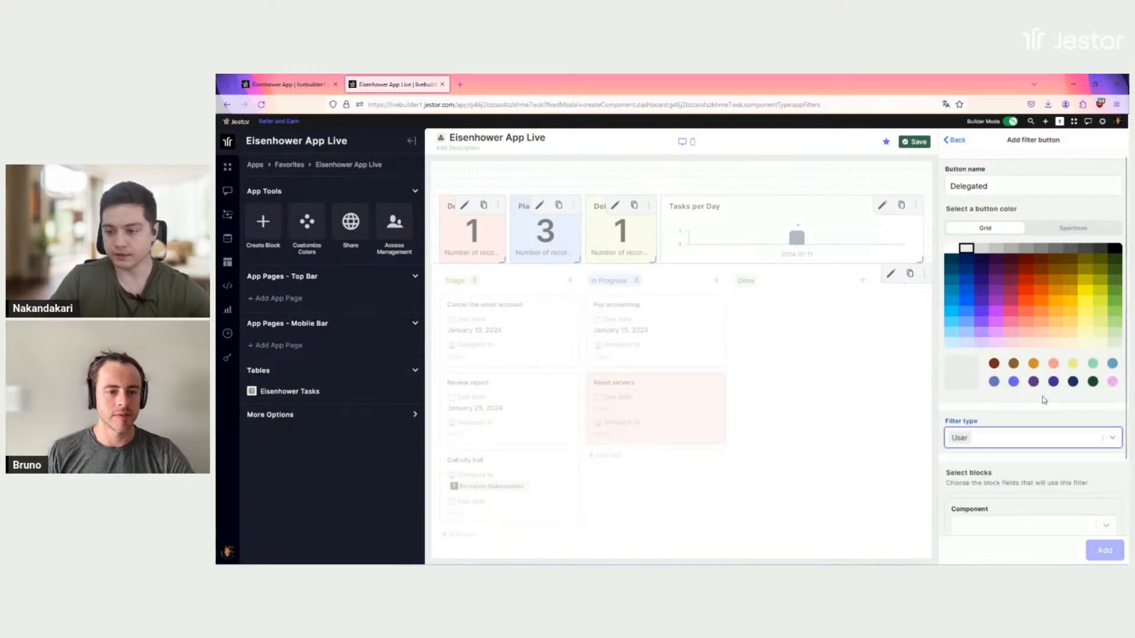
# Apply the Delegated filter to the Kanban block's Delegate to field and add it to the preset filters.
pyautogui.scroll(-2, 1043, 425)
pyautogui.click(1022, 445)
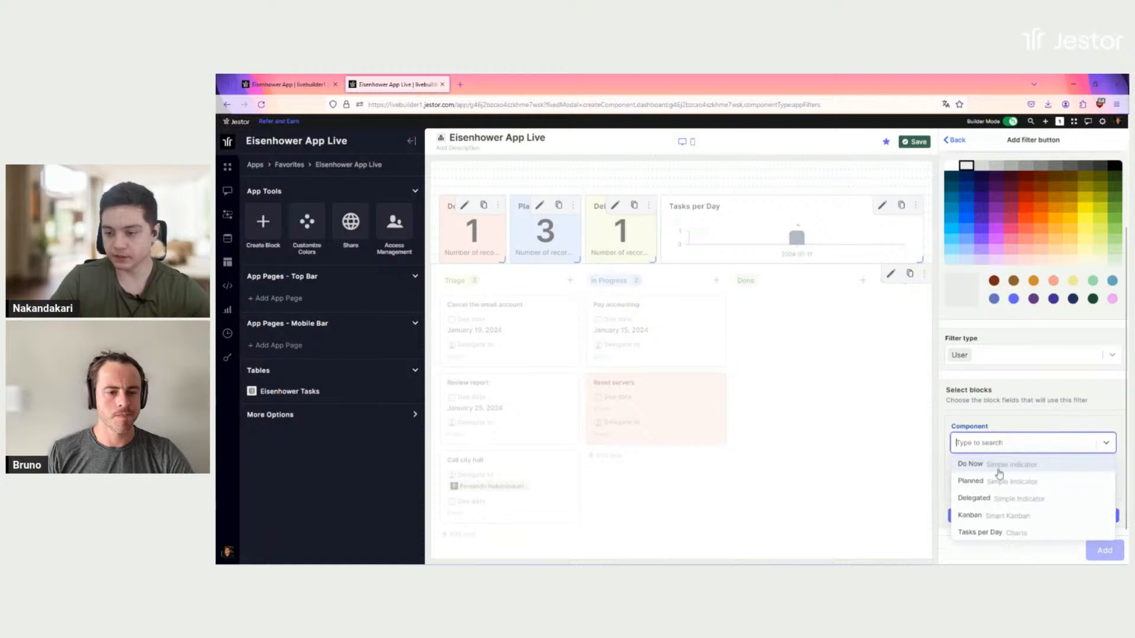
pyautogui.click(986, 517)
pyautogui.click(1010, 488)
pyautogui.click(985, 538)
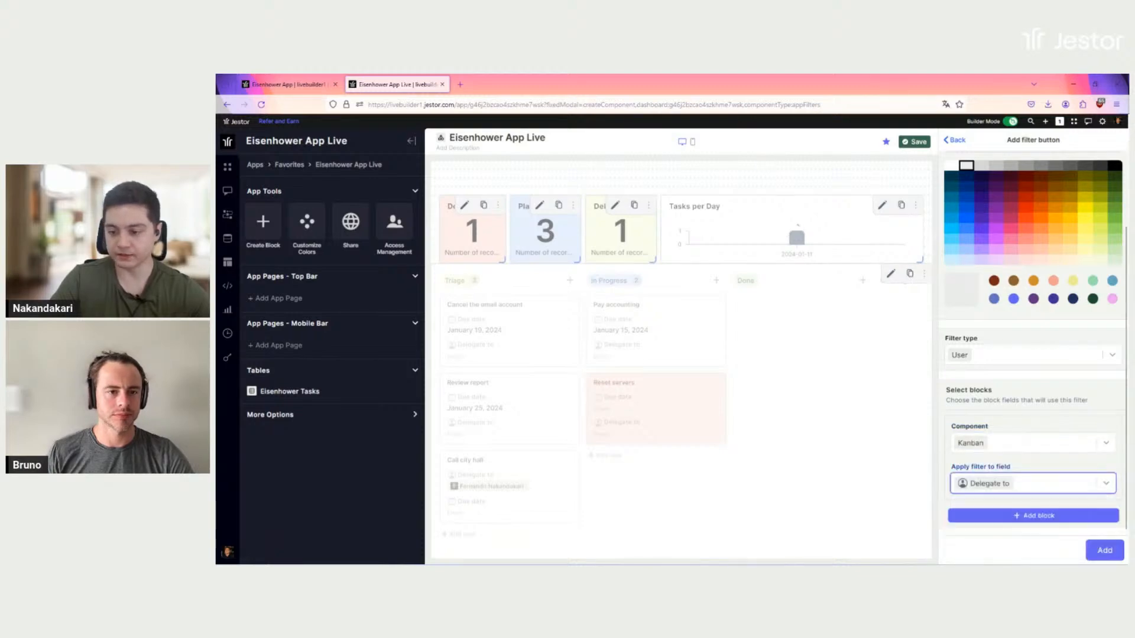
pyautogui.click(1098, 552)
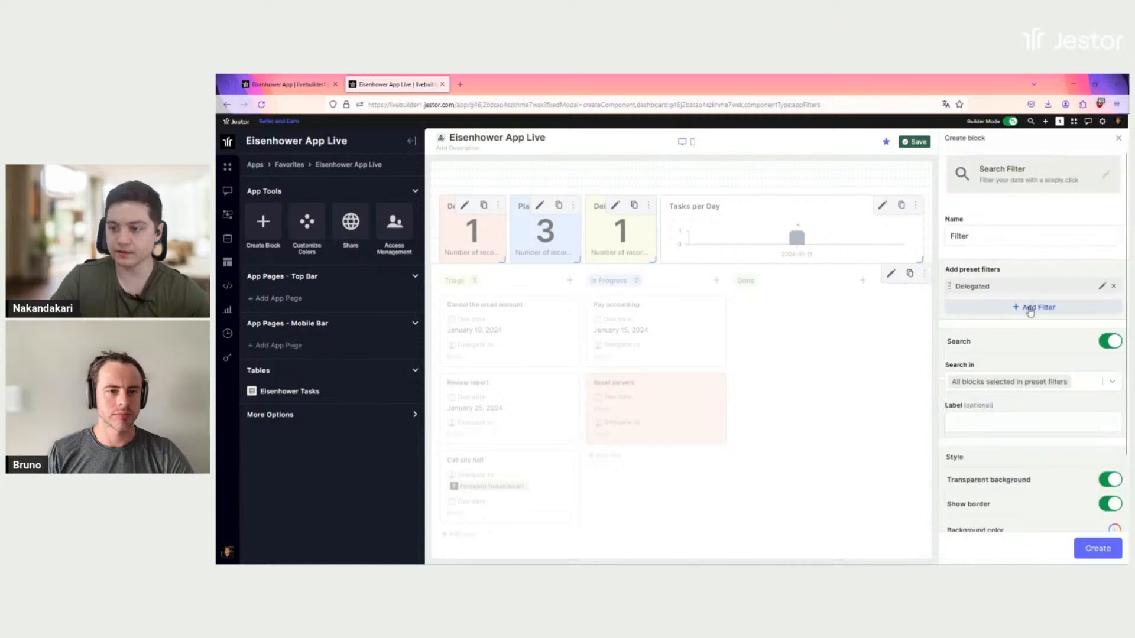
# Start a second preset filter button named "Interval" with a light gray color and the Date range filter type.
pyautogui.click(1033, 306)
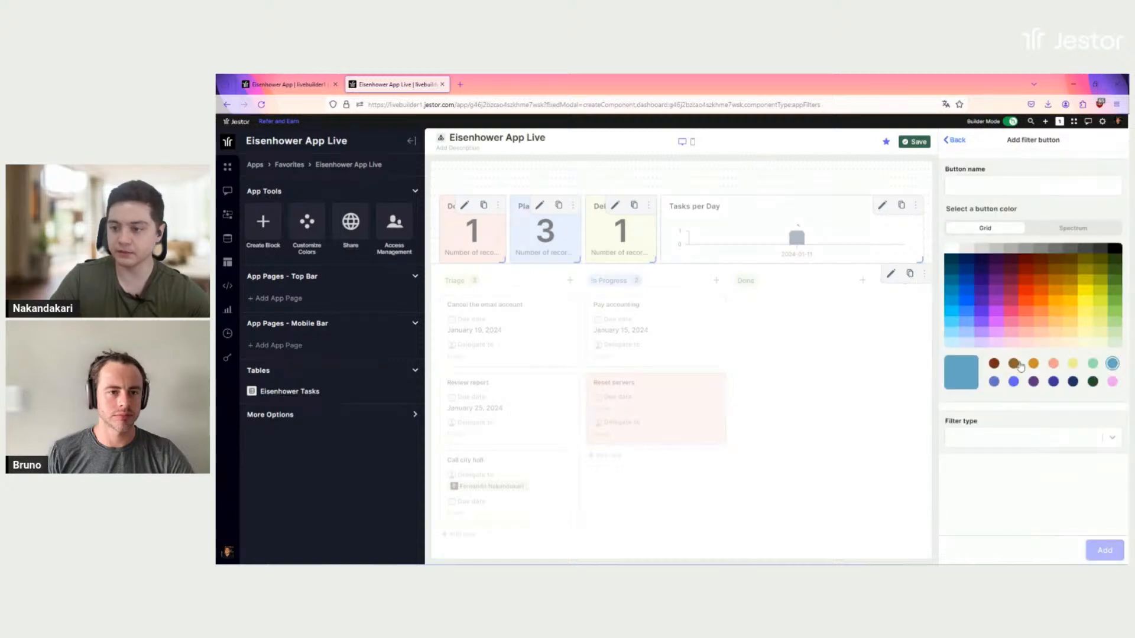
pyautogui.click(966, 248)
pyautogui.click(988, 185)
pyautogui.write('Interval')
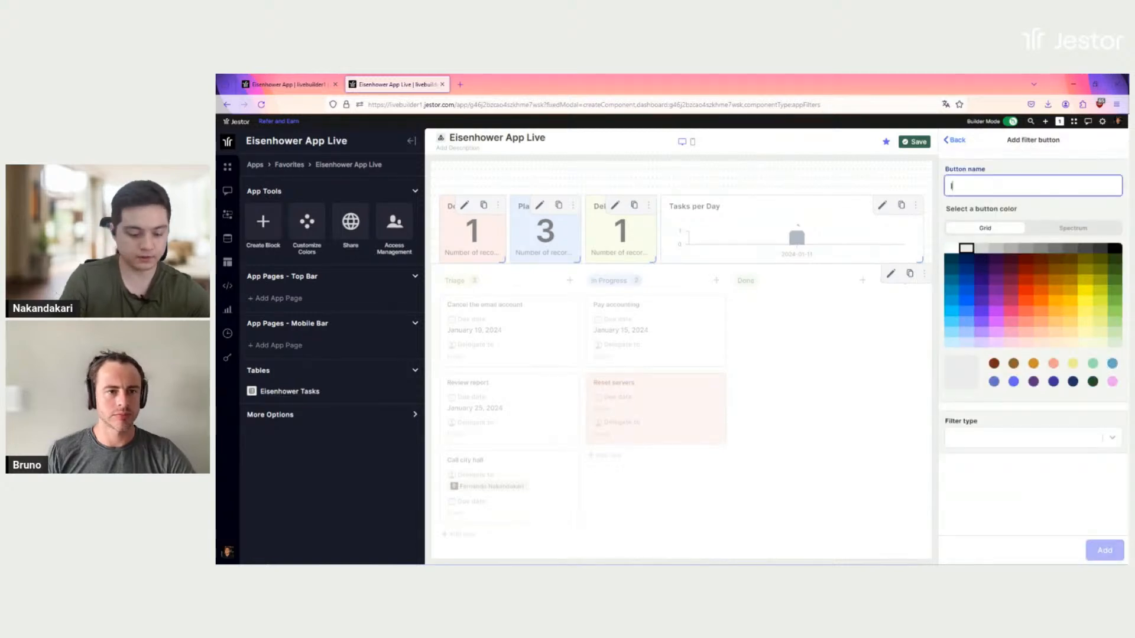
pyautogui.click(998, 436)
pyautogui.scroll(-2, 1005, 402)
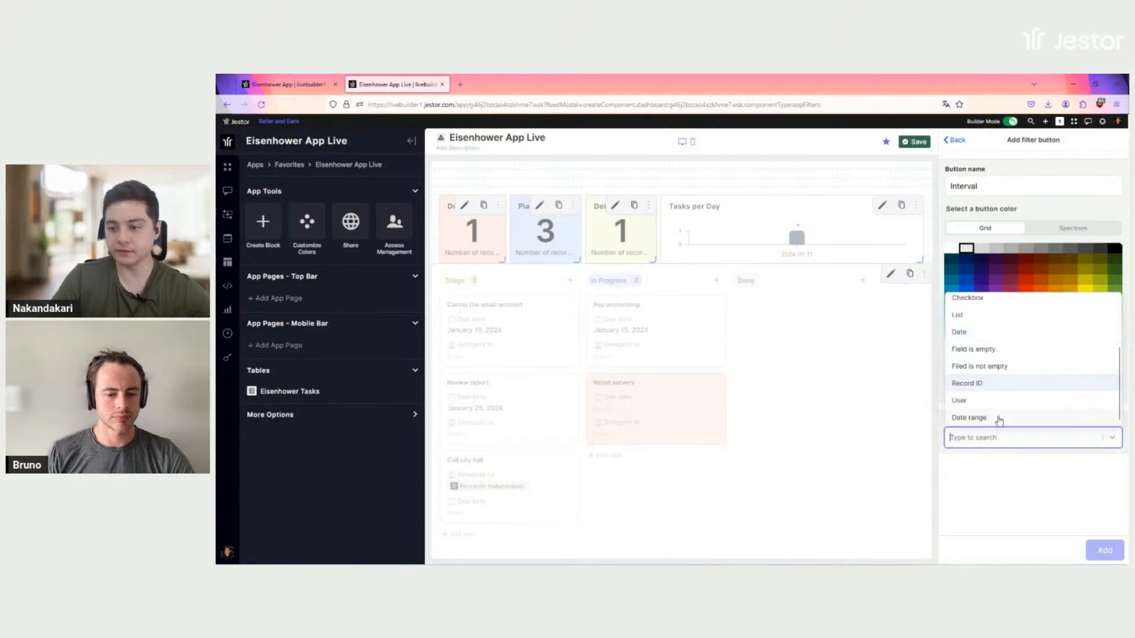
pyautogui.click(1041, 417)
# Apply the Interval filter to the Kanban block's Due date field and add it to the preset filters.
pyautogui.scroll(-2, 1067, 489)
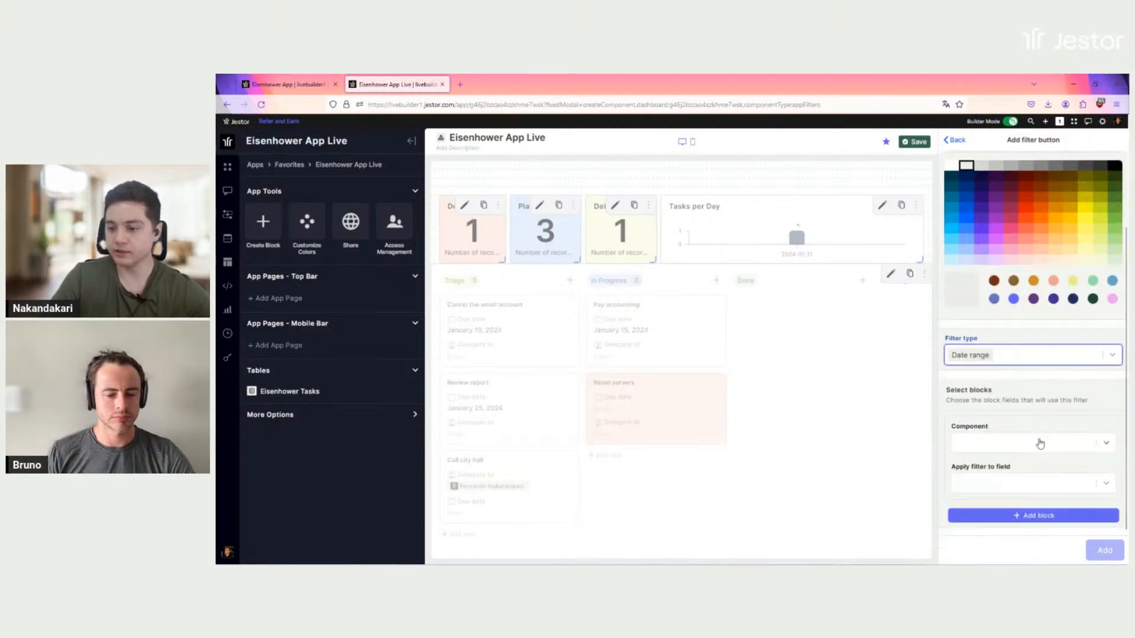
pyautogui.click(1019, 449)
pyautogui.click(994, 516)
pyautogui.click(1022, 484)
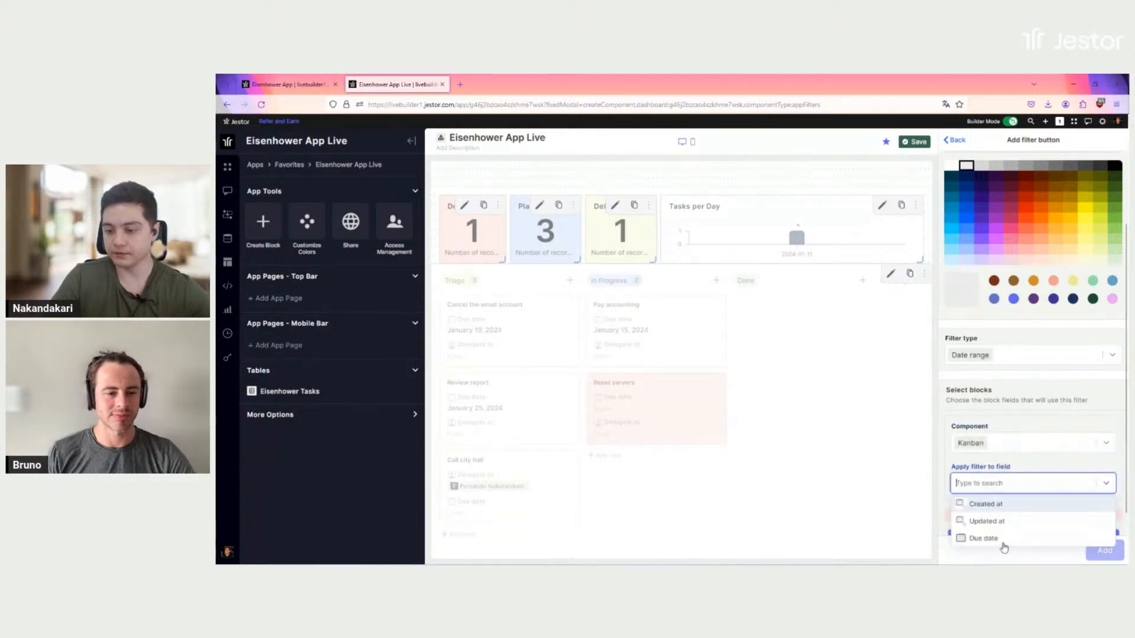
pyautogui.click(1001, 543)
pyautogui.click(1104, 552)
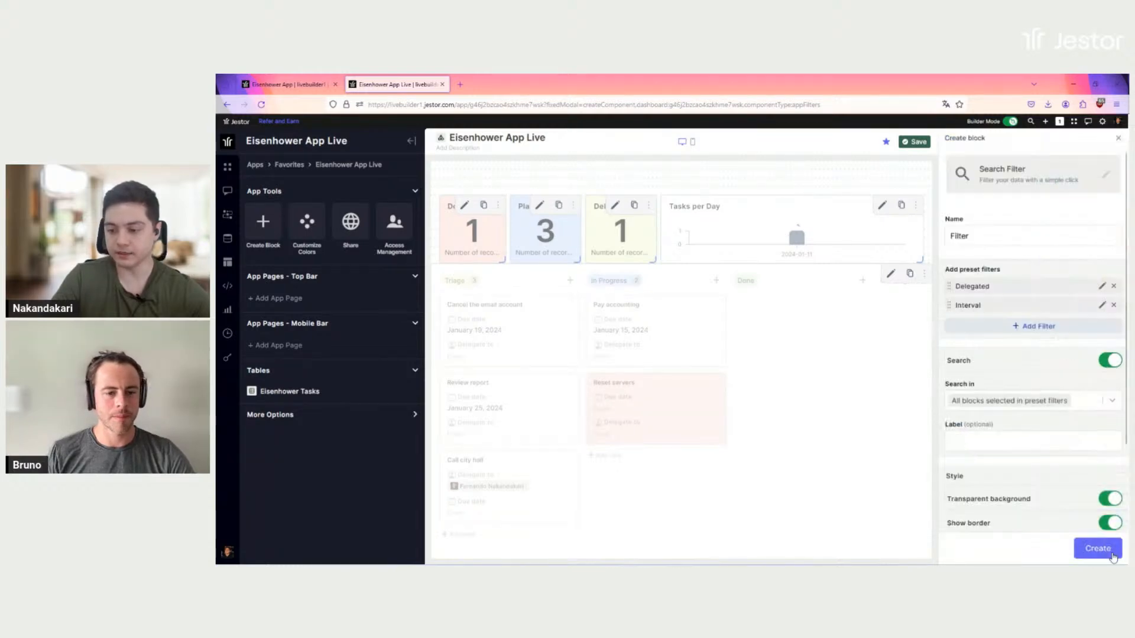
# Turn off the filter block's border and create the block.
pyautogui.scroll(-3, 1080, 473)
pyautogui.click(1110, 370)
pyautogui.click(1098, 549)
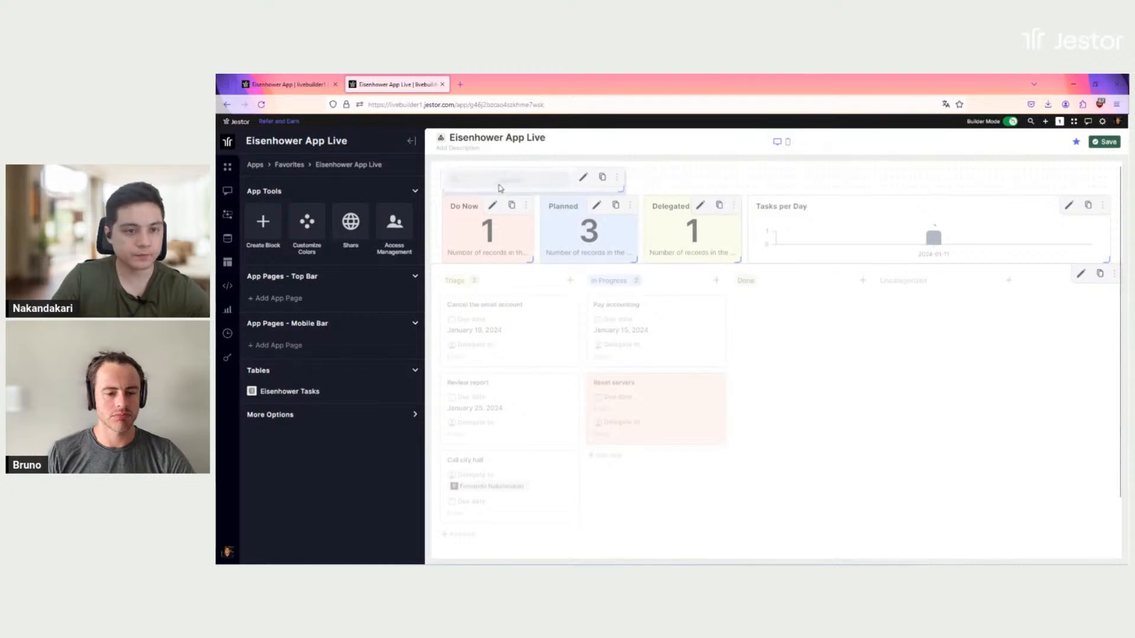
# Stretch the filter block across the full page width above the indicators and save the page.
pyautogui.moveTo(1087, 185); pyautogui.dragTo(1109, 186)
pyautogui.click(1105, 143)
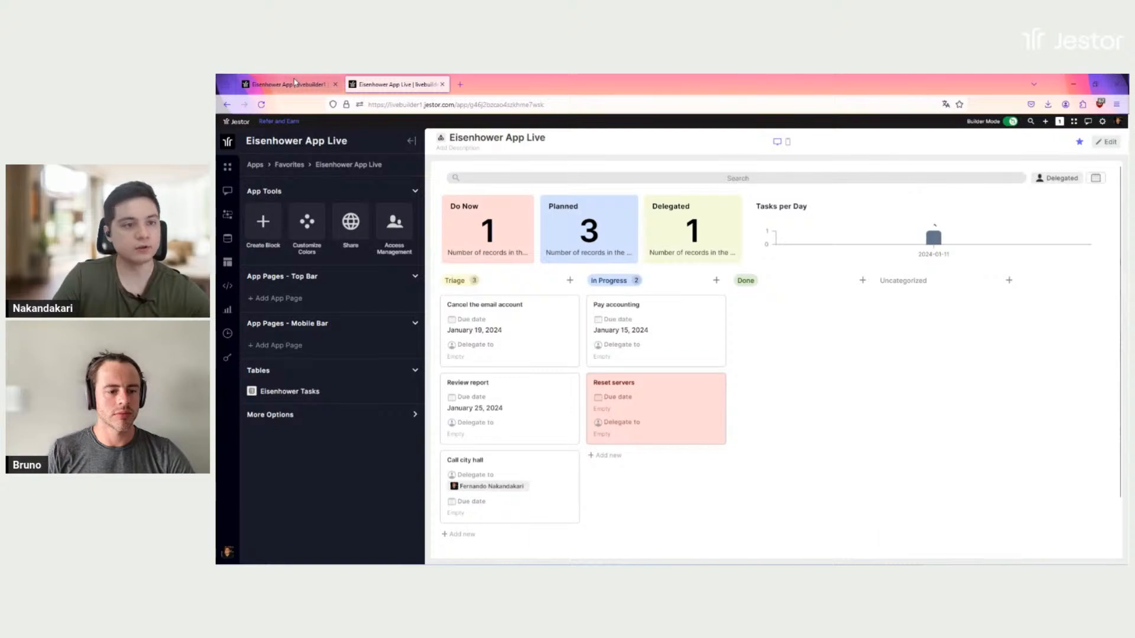
# Enable Disable page scrolling in desktop in Eisenhower App Live's customization settings and save them.
pyautogui.click(312, 90)
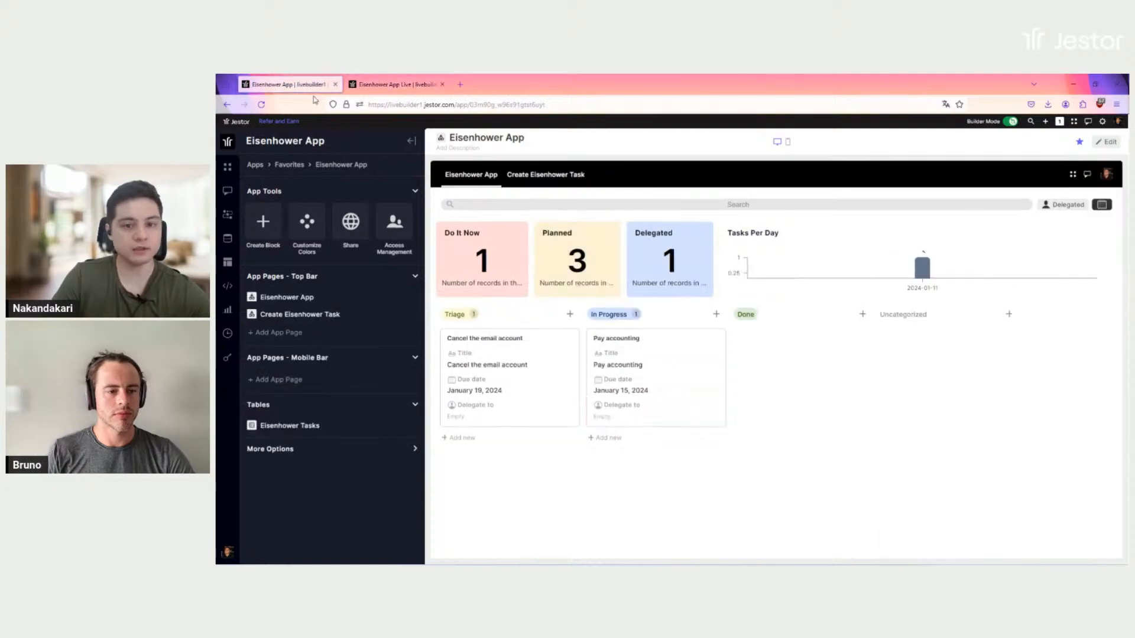
pyautogui.click(384, 90)
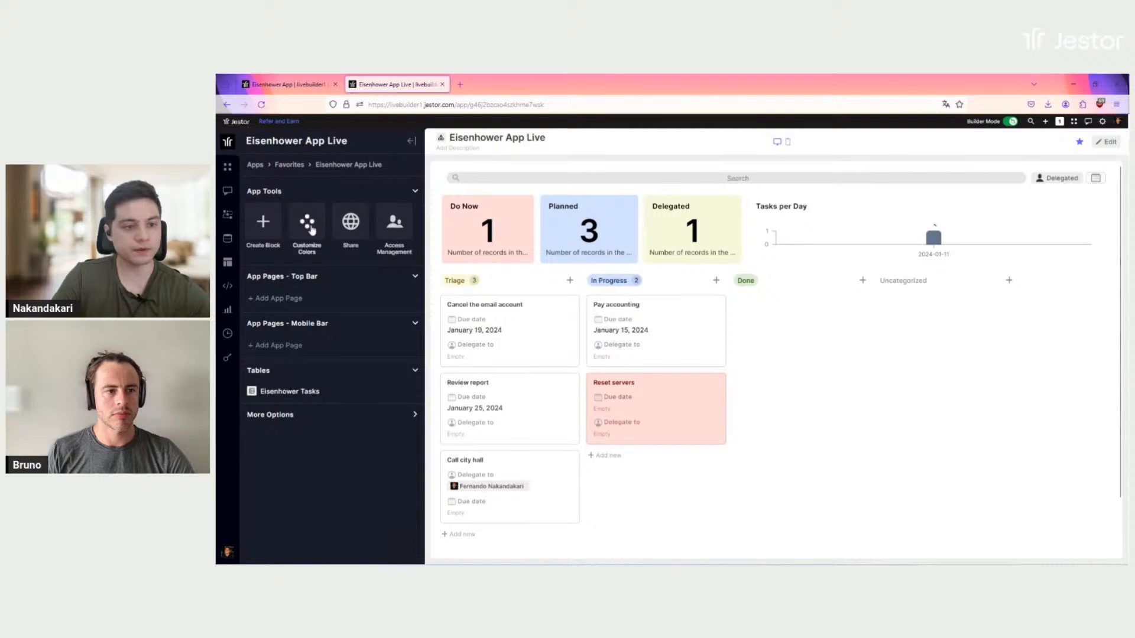
pyautogui.click(308, 228)
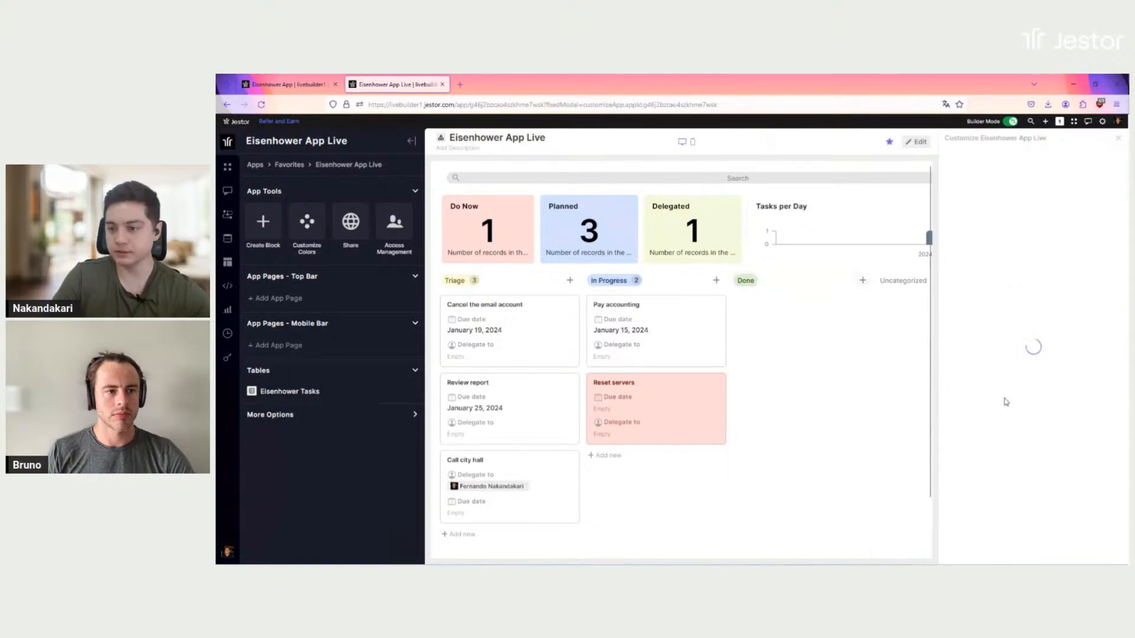
pyautogui.scroll(-1, 1063, 445)
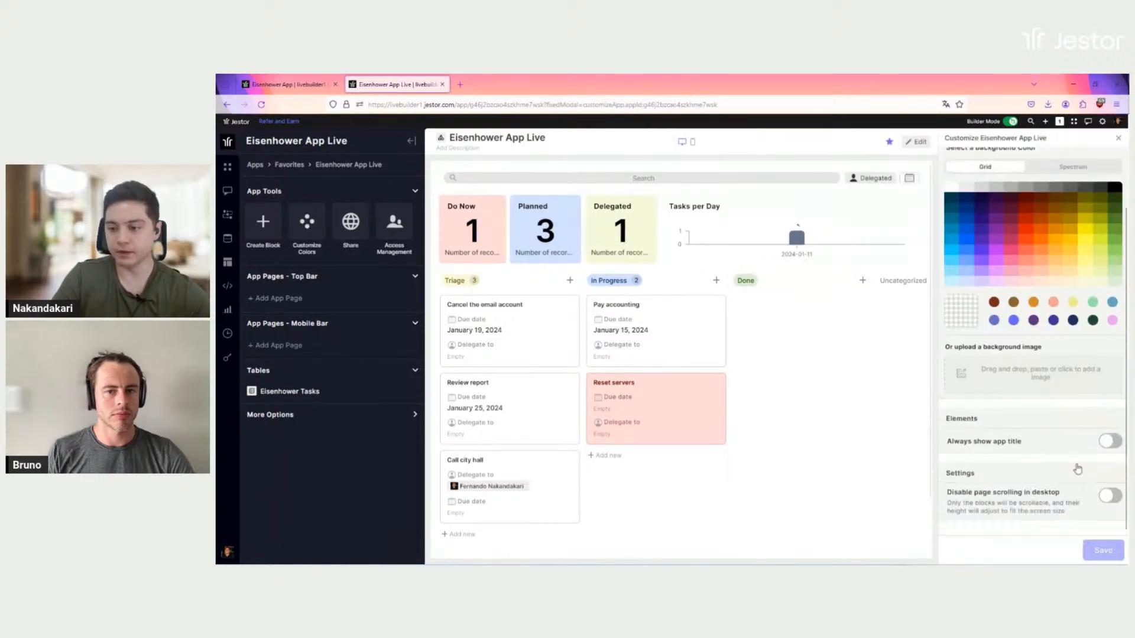
pyautogui.click(1110, 495)
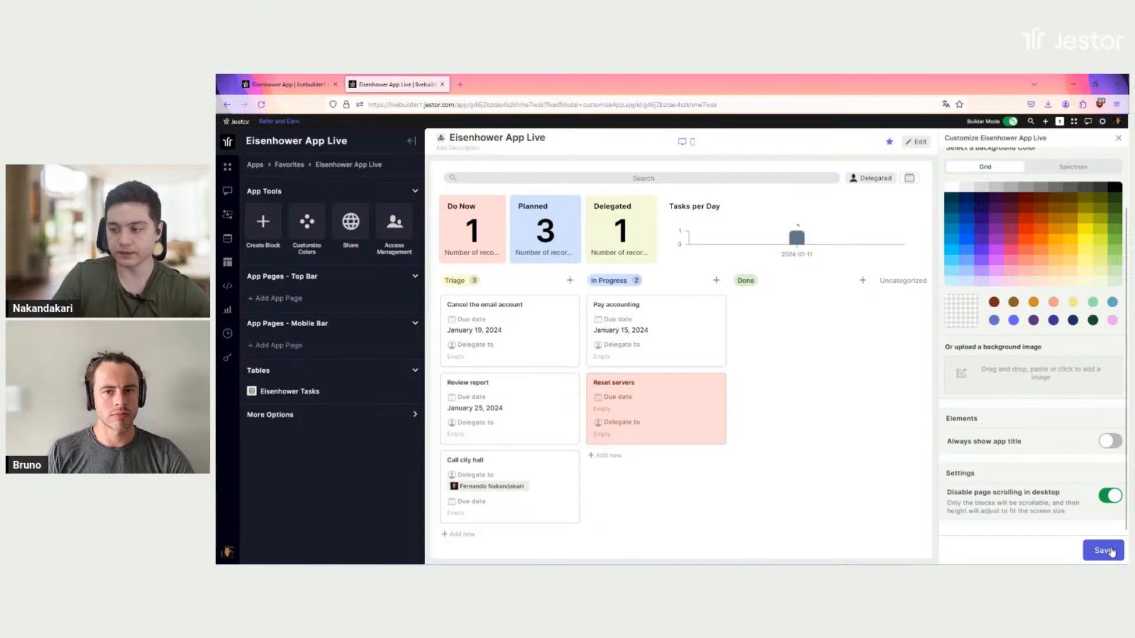
pyautogui.click(1110, 551)
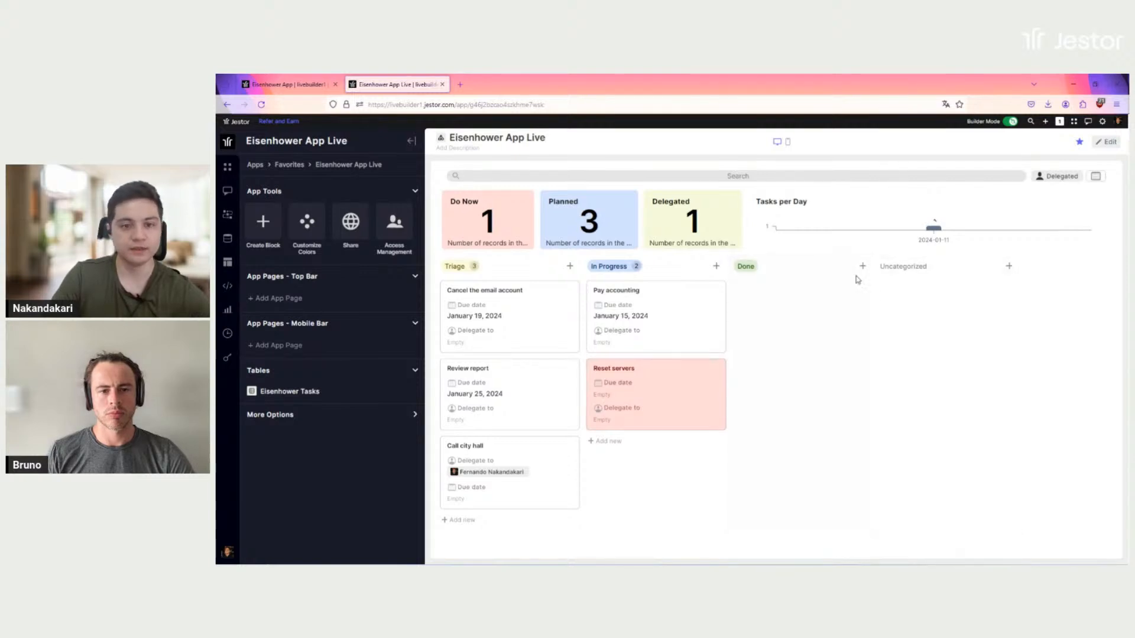
# Add a Super Form block titled "Task Triage" with an empty description, and remove its sample logo and cover image.
pyautogui.click(274, 224)
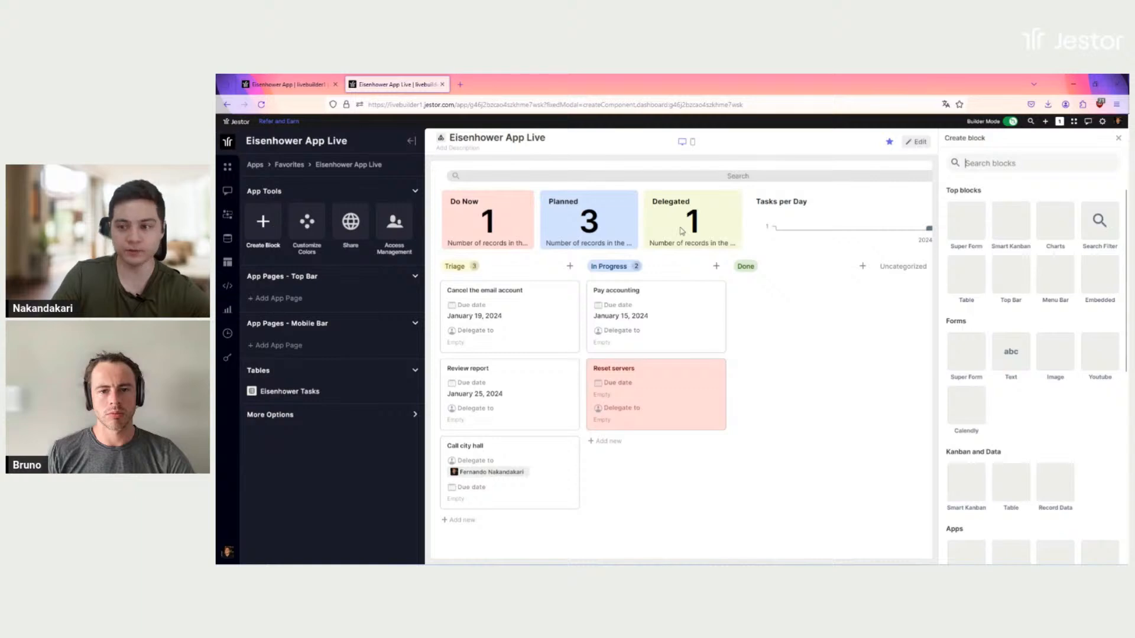
pyautogui.click(968, 225)
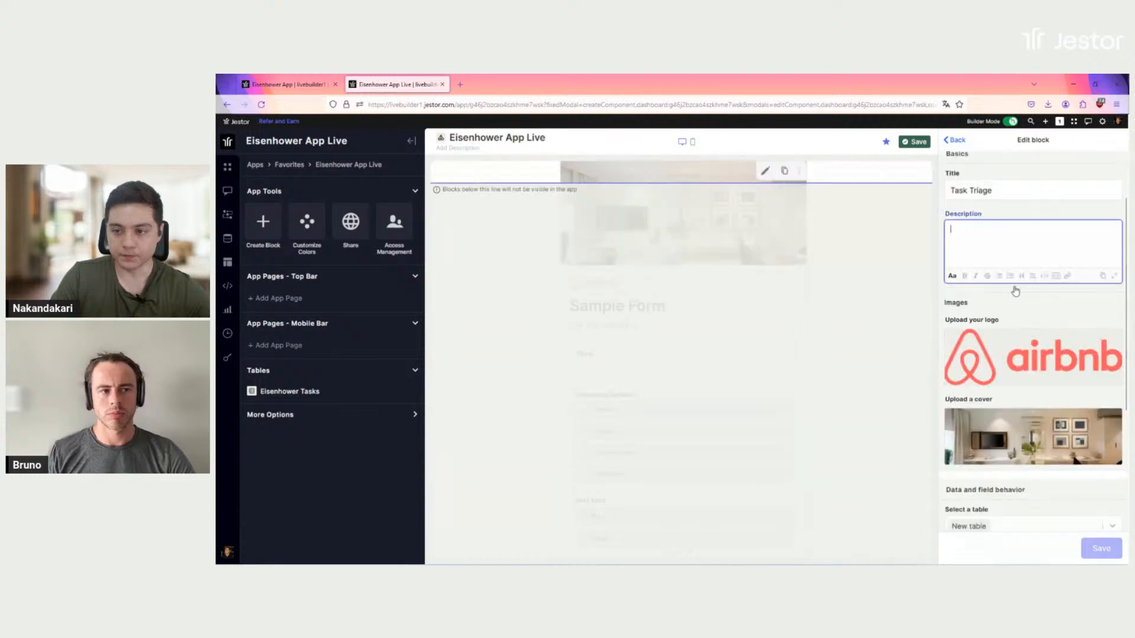
pyautogui.click(1092, 303)
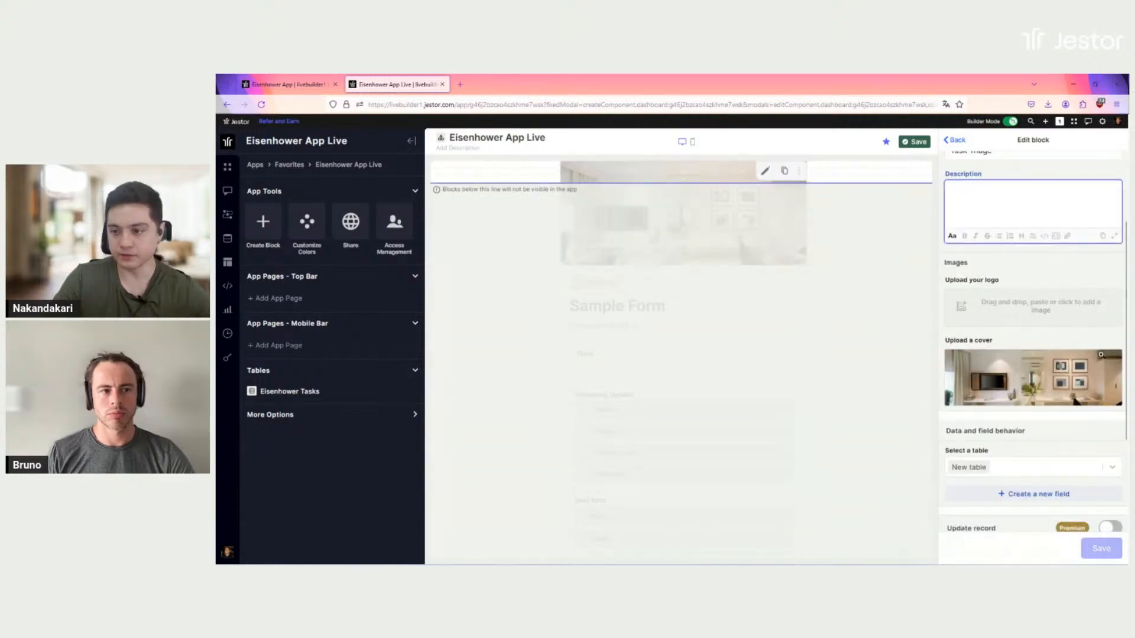
pyautogui.click(1091, 360)
pyautogui.scroll(-3, 1096, 308)
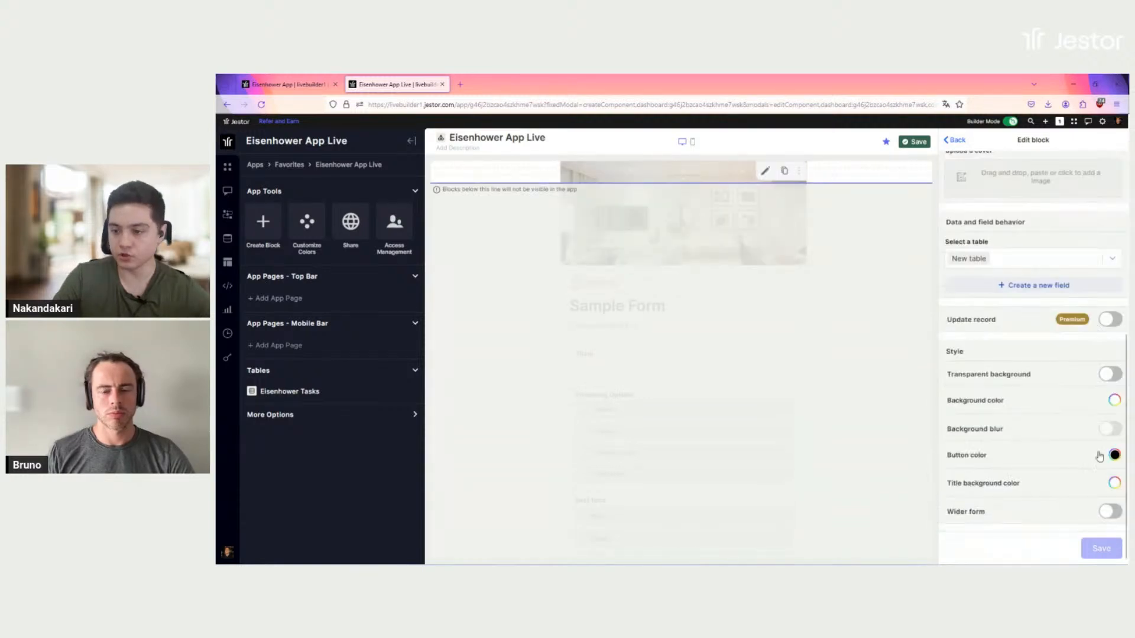
# Set the Task Triage form's title background color to dark grey and save the color choice.
pyautogui.click(1114, 482)
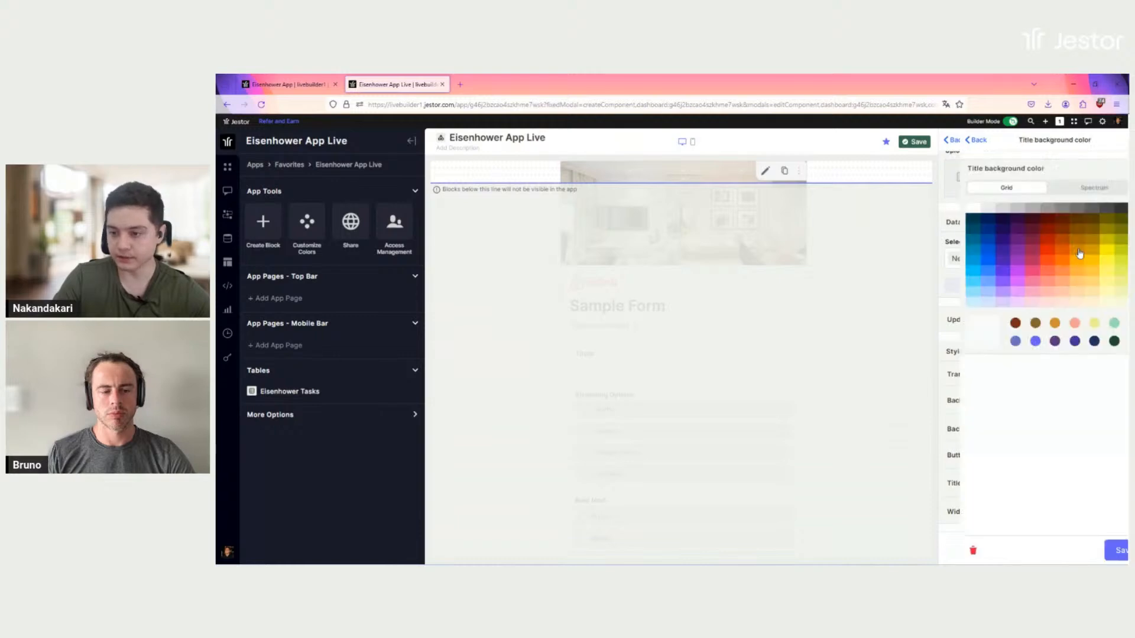
pyautogui.click(1114, 208)
pyautogui.click(1104, 551)
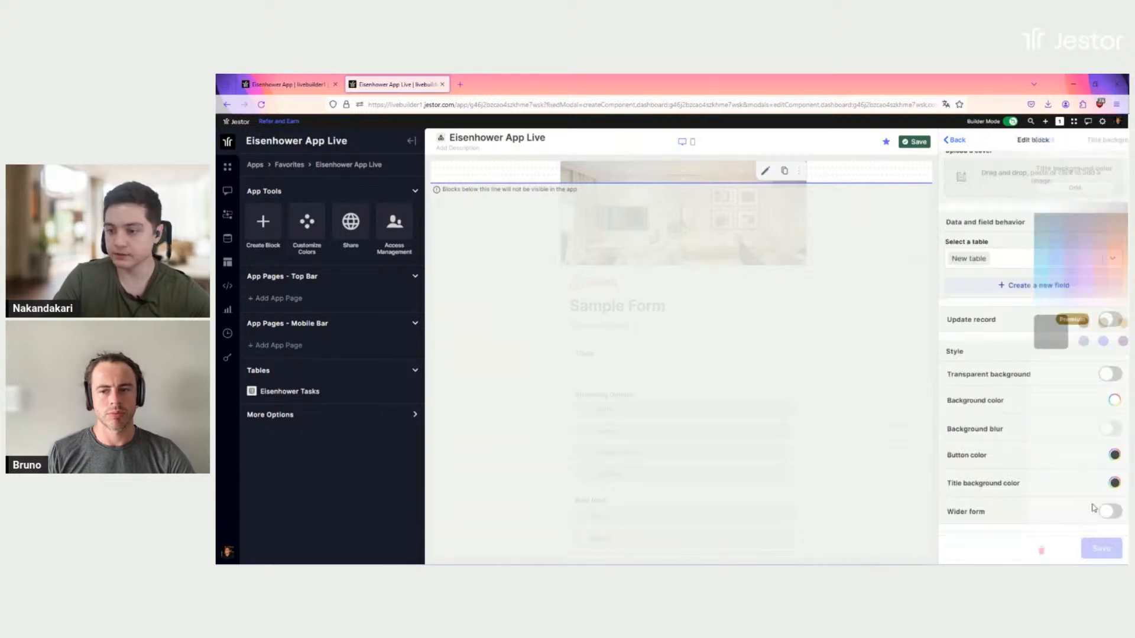
# Enable Update record for the form and set its table to Eisenhower Tasks.
pyautogui.scroll(1, 1059, 446)
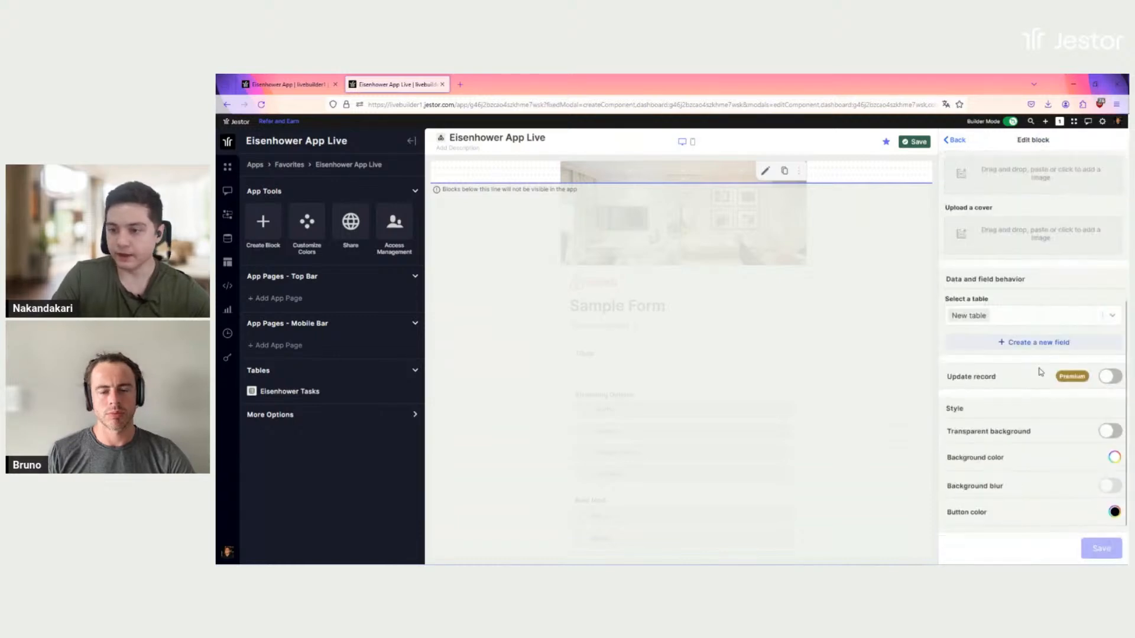
pyautogui.click(1111, 378)
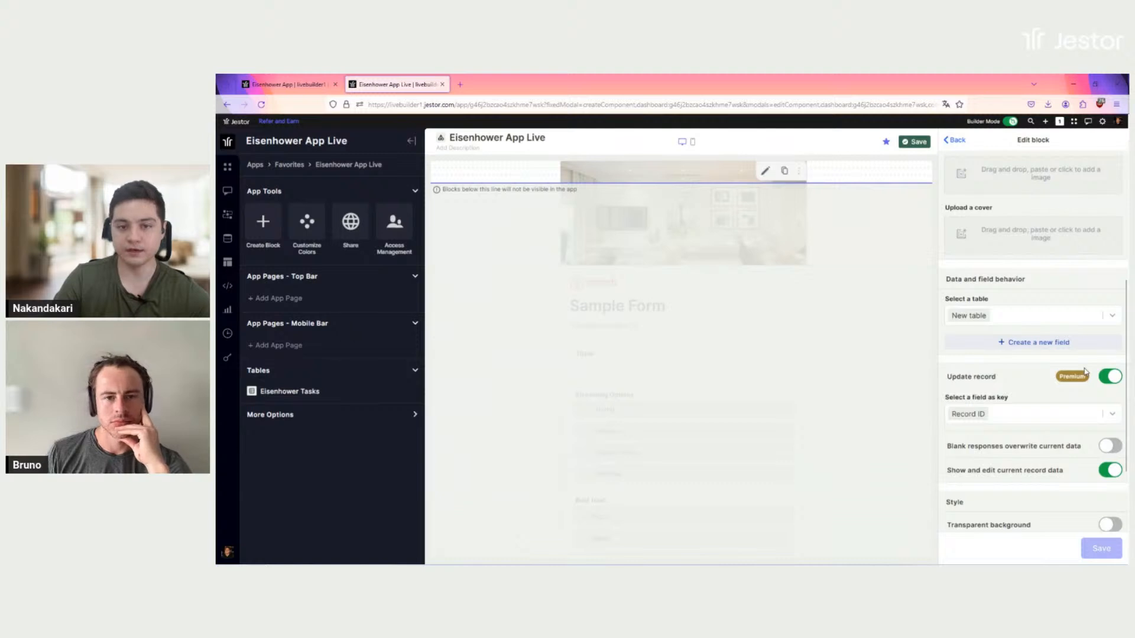
pyautogui.click(1018, 318)
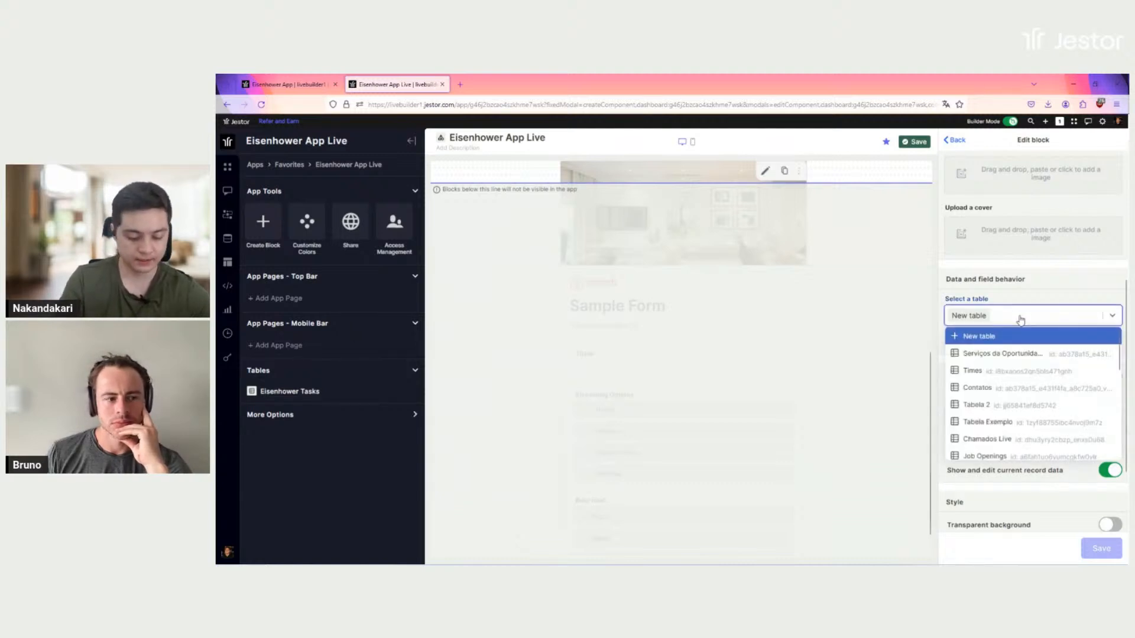
pyautogui.write('is')
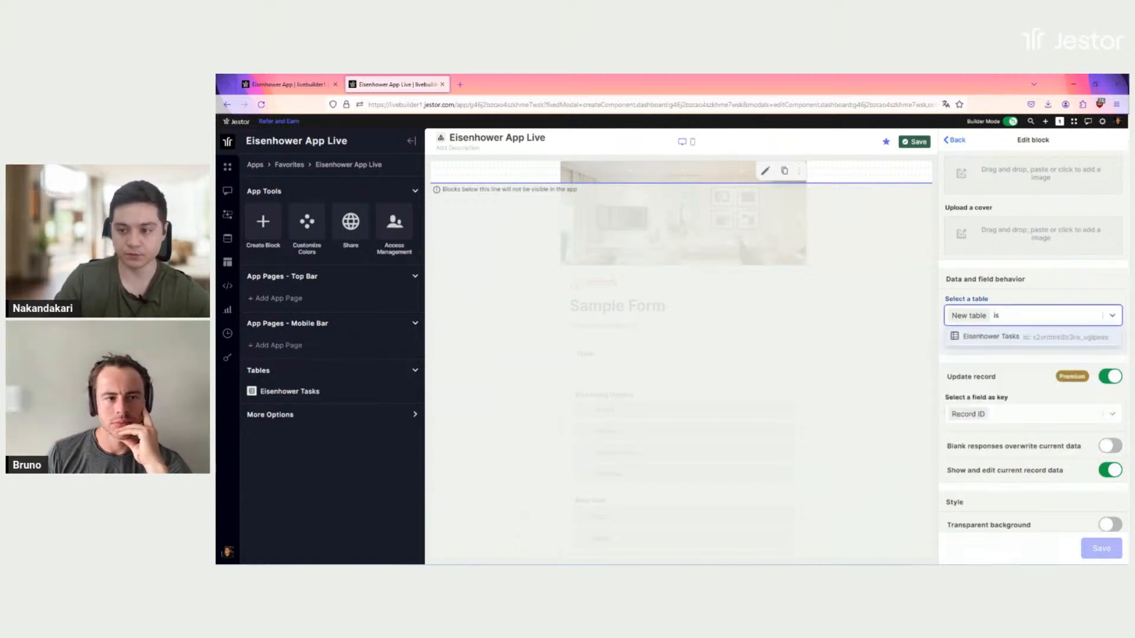
pyautogui.click(999, 337)
# Add the existing fields Title, Description and Attachments to the form's selected fields.
pyautogui.scroll(-4, 1064, 307)
pyautogui.scroll(3, 1064, 301)
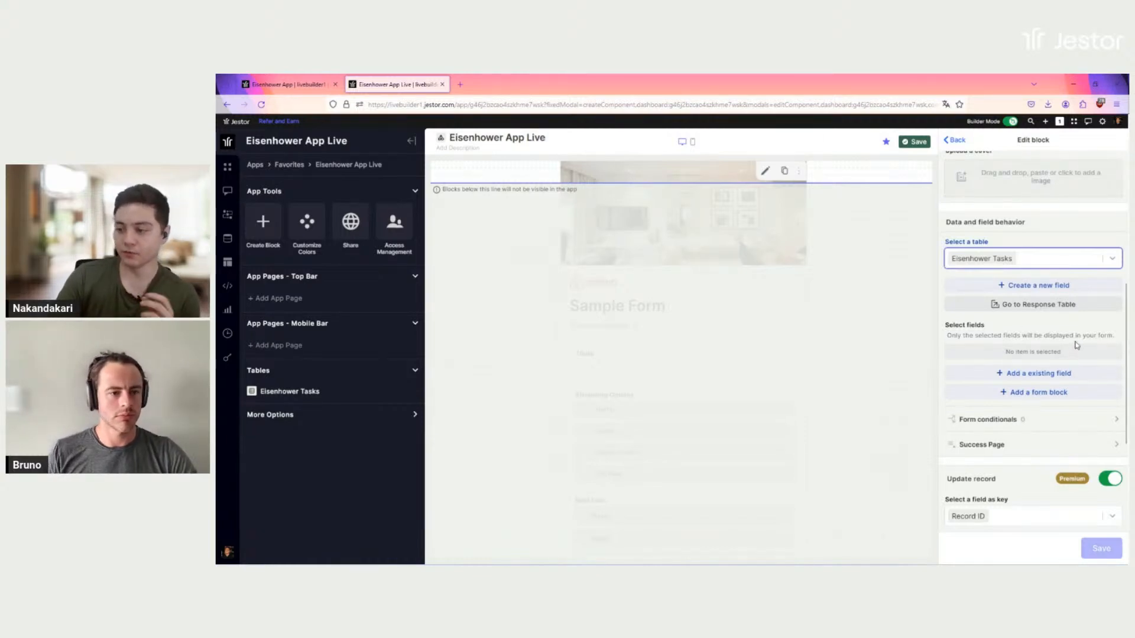
pyautogui.scroll(-1, 1064, 357)
pyautogui.click(1062, 321)
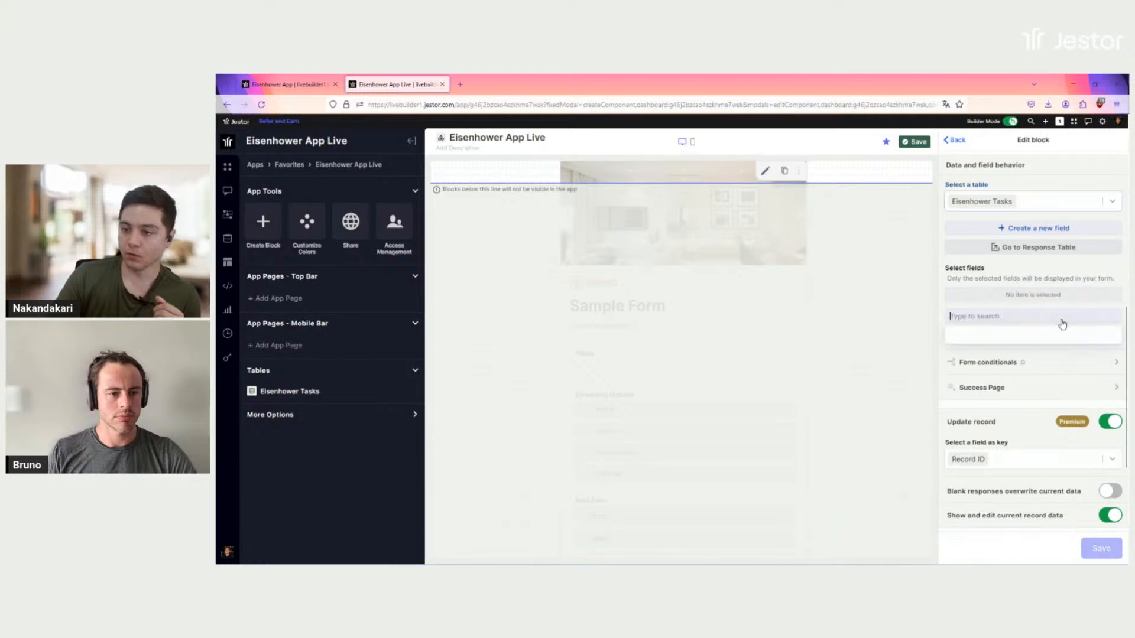
pyautogui.click(1025, 337)
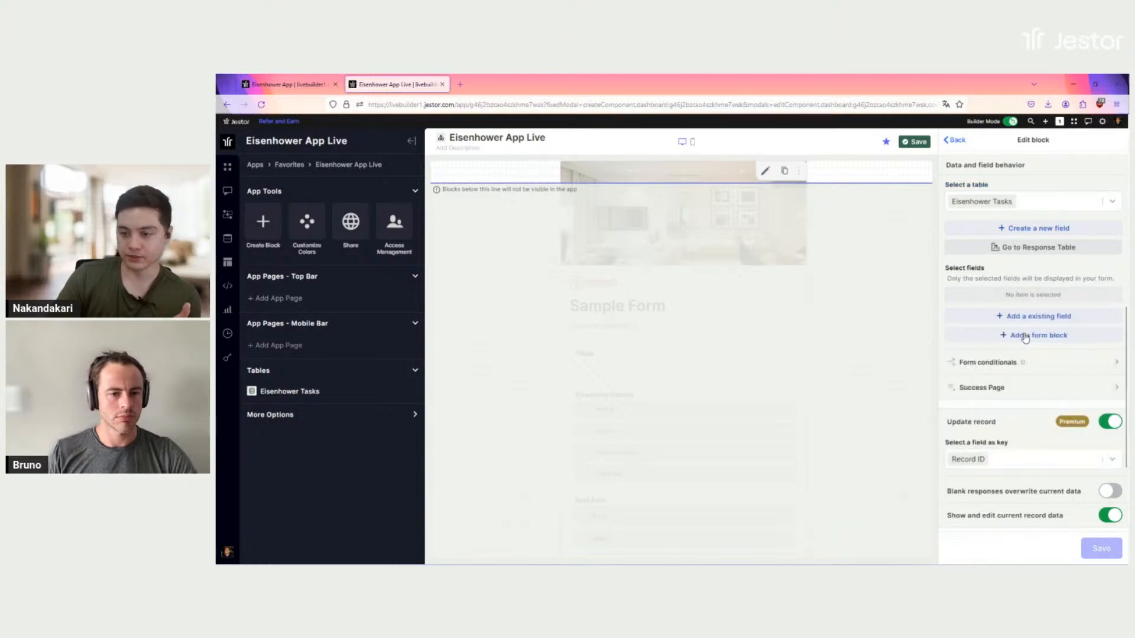
pyautogui.click(1035, 323)
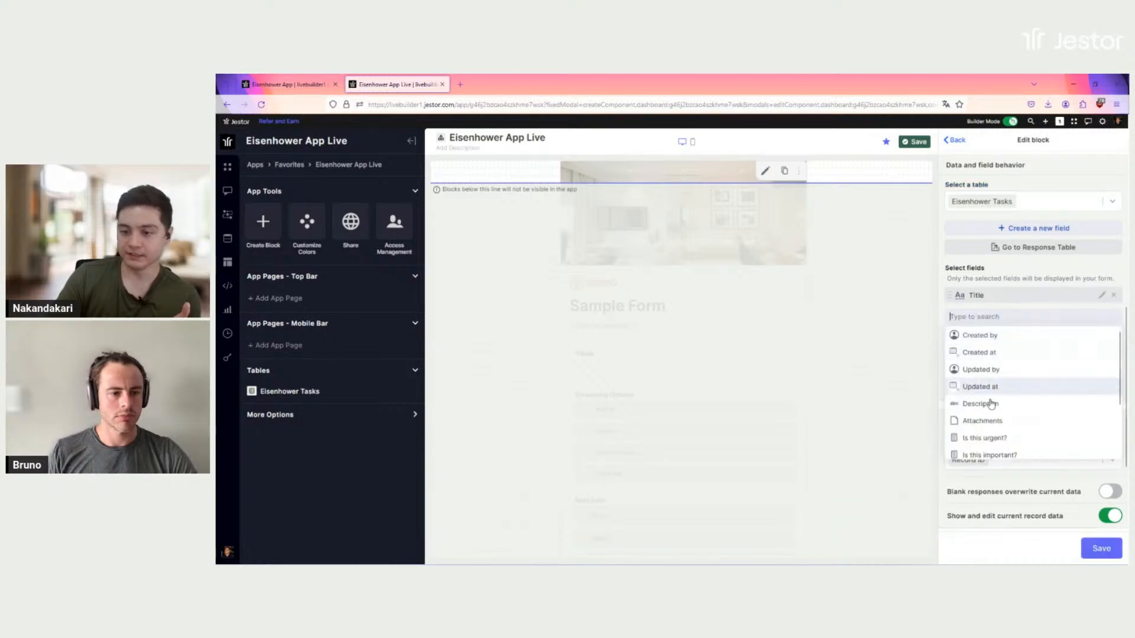
pyautogui.click(976, 400)
pyautogui.click(1044, 338)
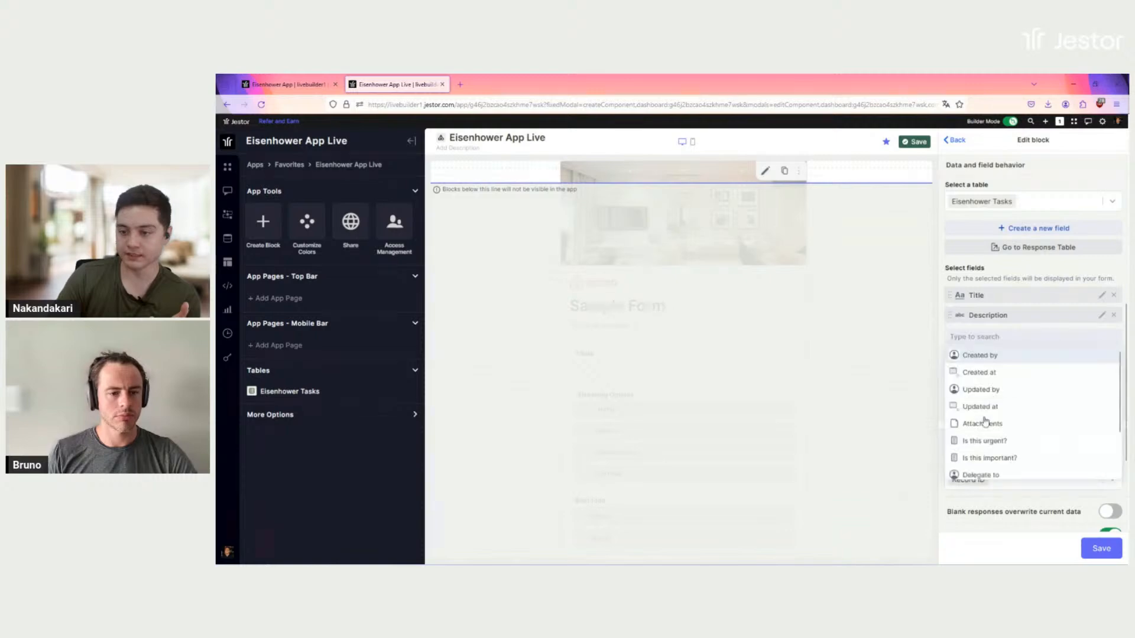
pyautogui.click(986, 422)
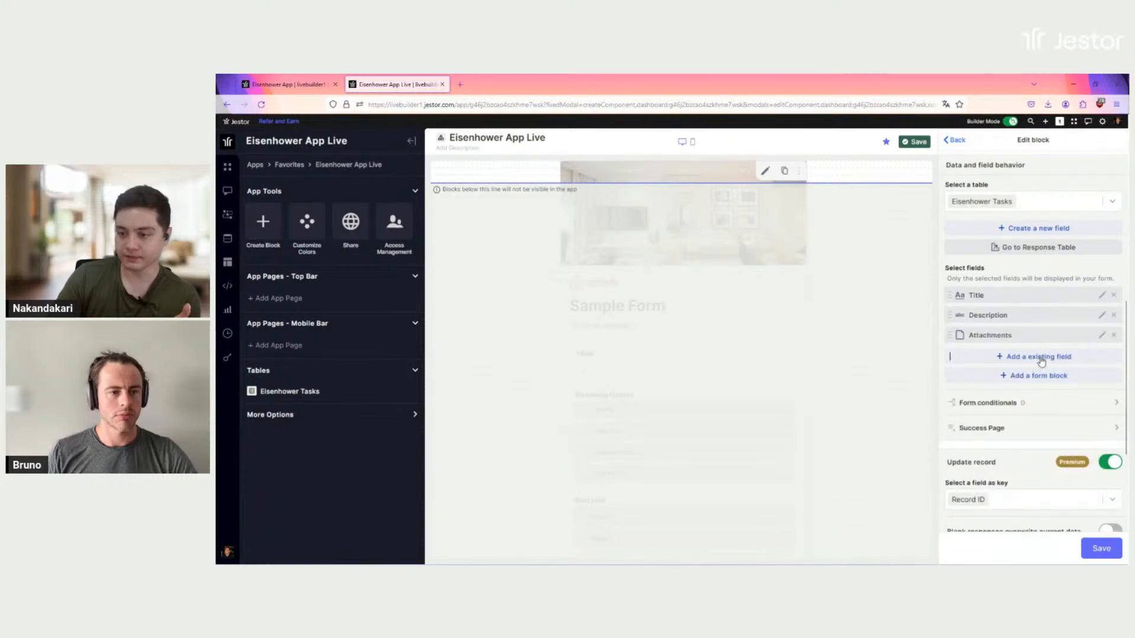
# Add the existing field "Is this urgent?" below Attachments and open the choice of existing fields for another one.
pyautogui.click(1042, 358)
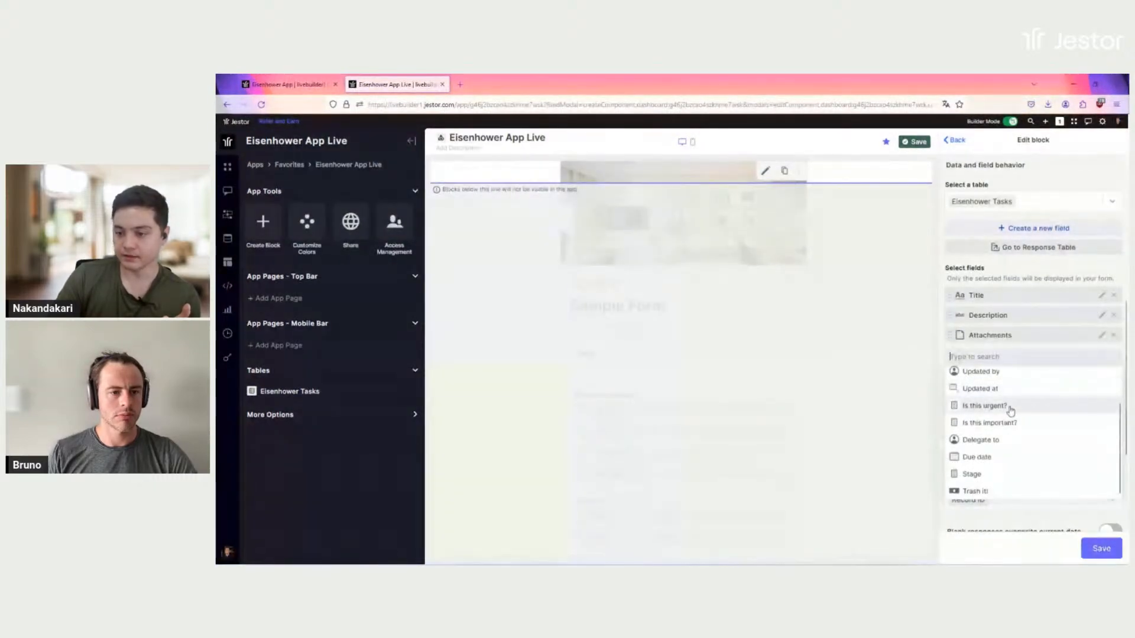
pyautogui.click(1011, 408)
pyautogui.click(1042, 379)
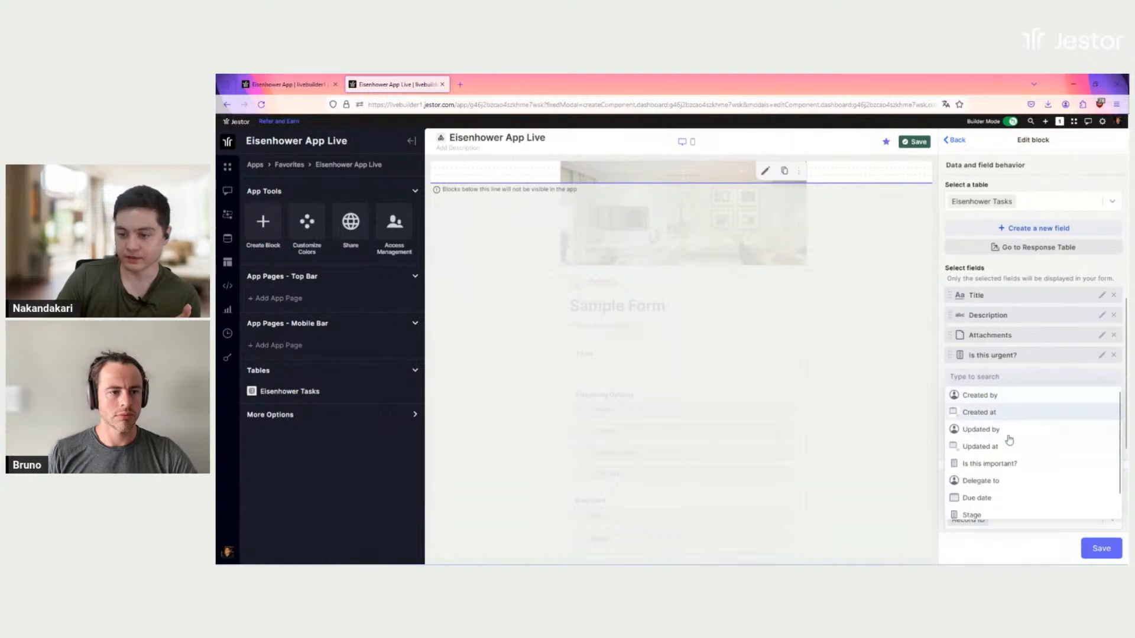
pyautogui.scroll(-1, 1008, 445)
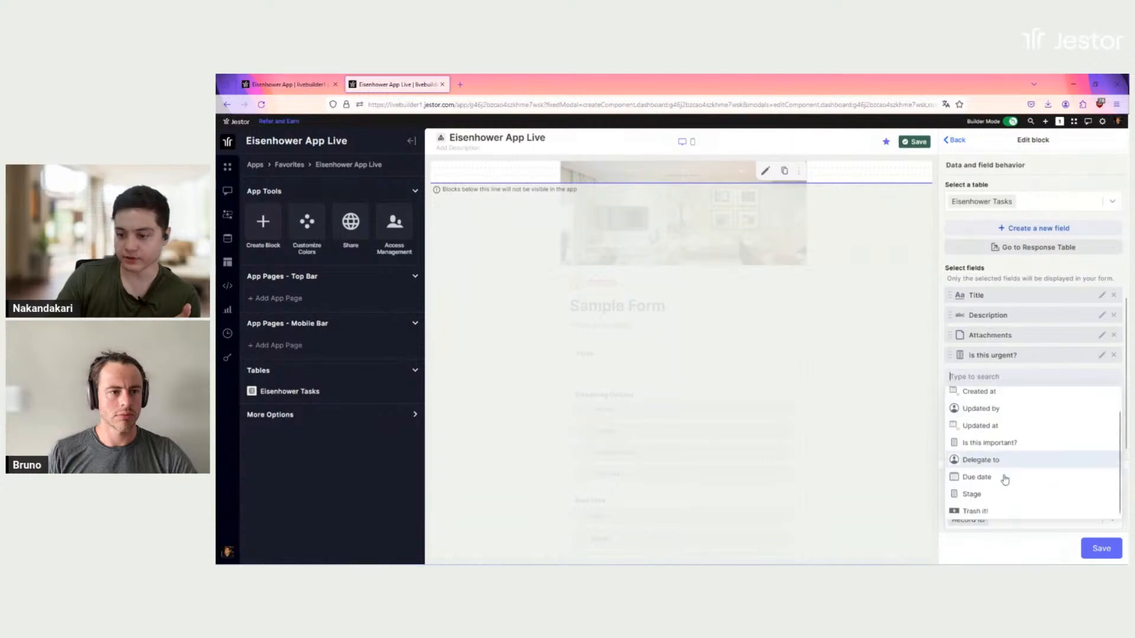
# Add the existing fields Is this important?, Due date, Delegate to and Trash it! to the form.
pyautogui.click(1004, 445)
pyautogui.scroll(-2, 1039, 398)
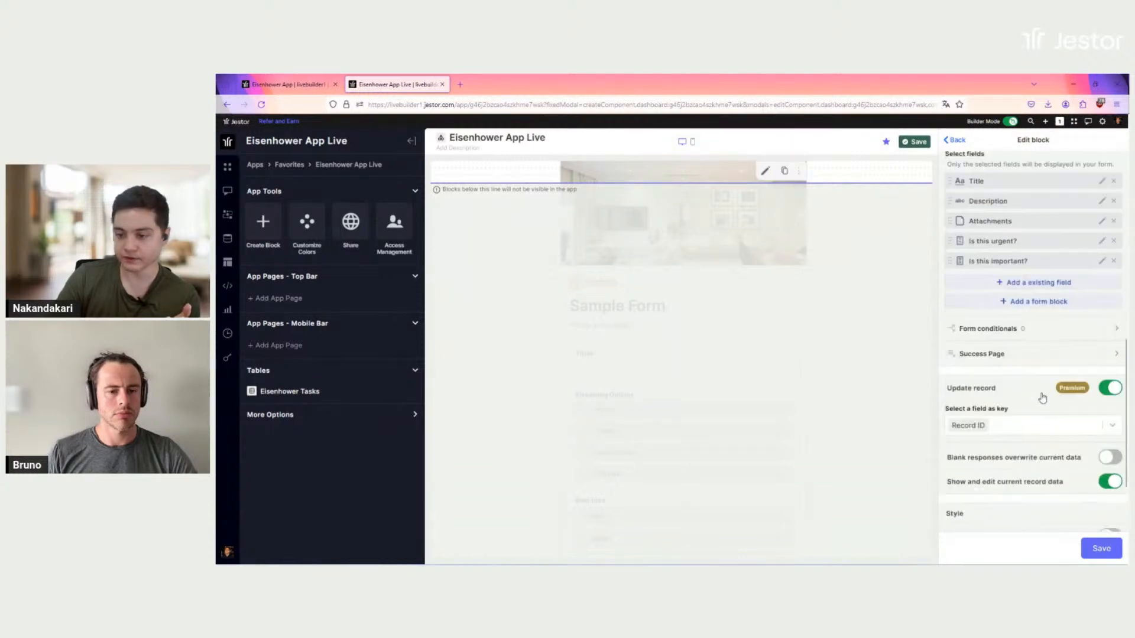
pyautogui.click(1046, 283)
pyautogui.scroll(-1, 1007, 377)
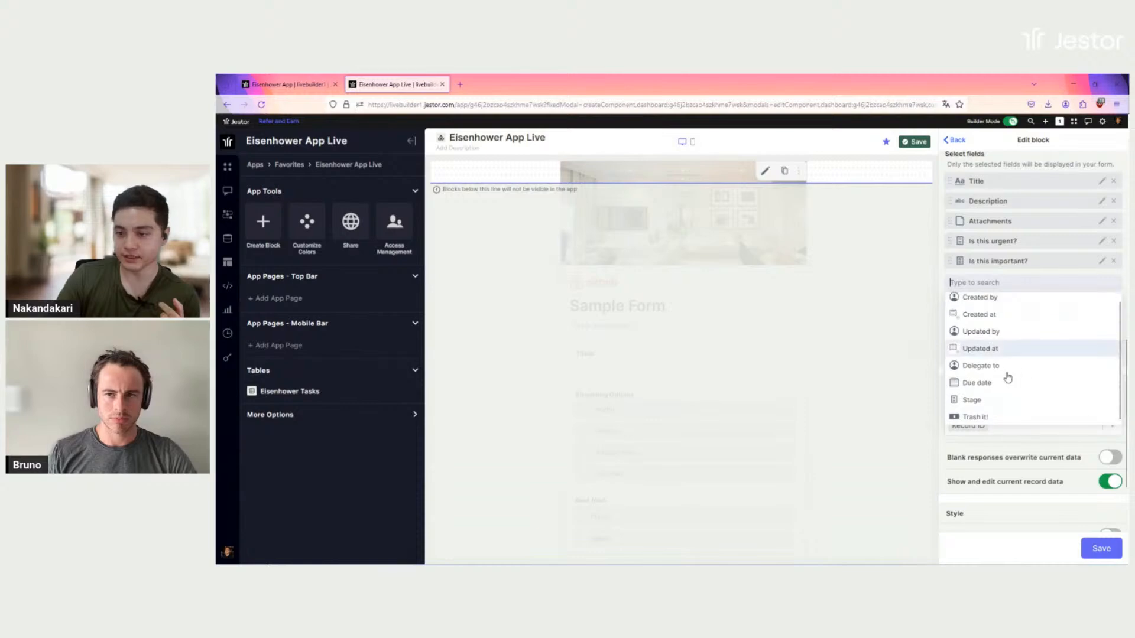
pyautogui.click(1000, 383)
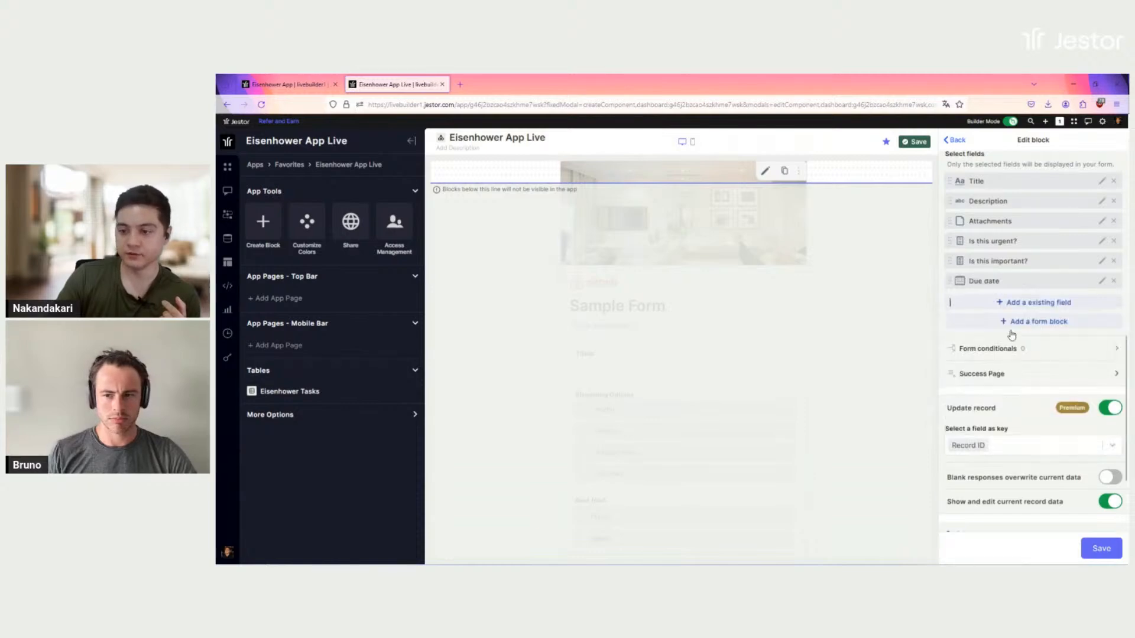
pyautogui.click(1020, 303)
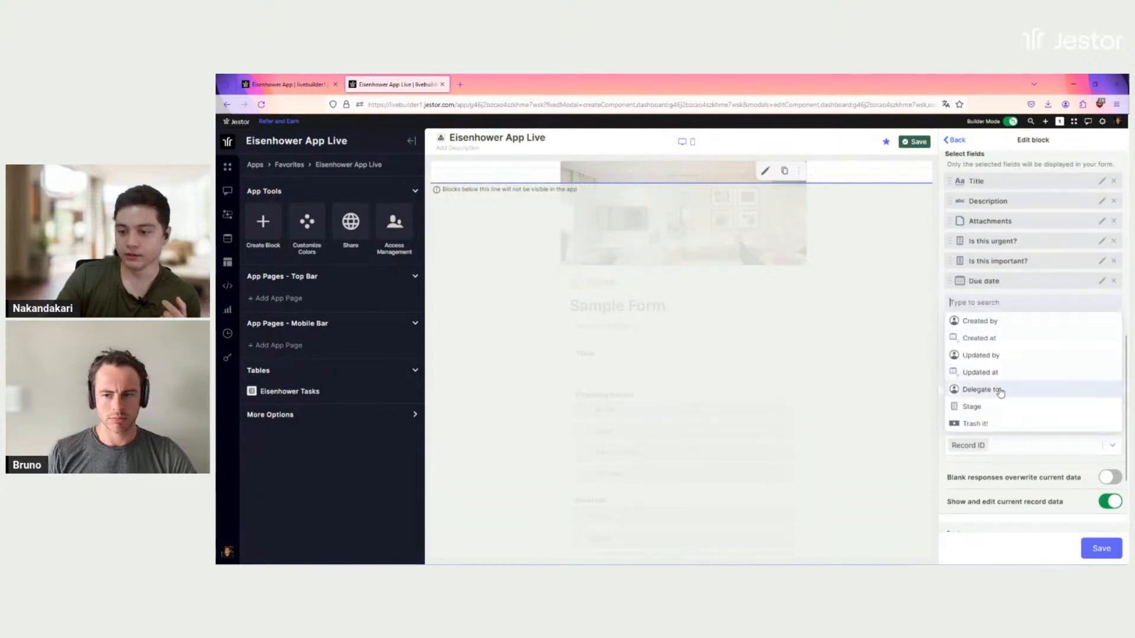
pyautogui.click(1000, 390)
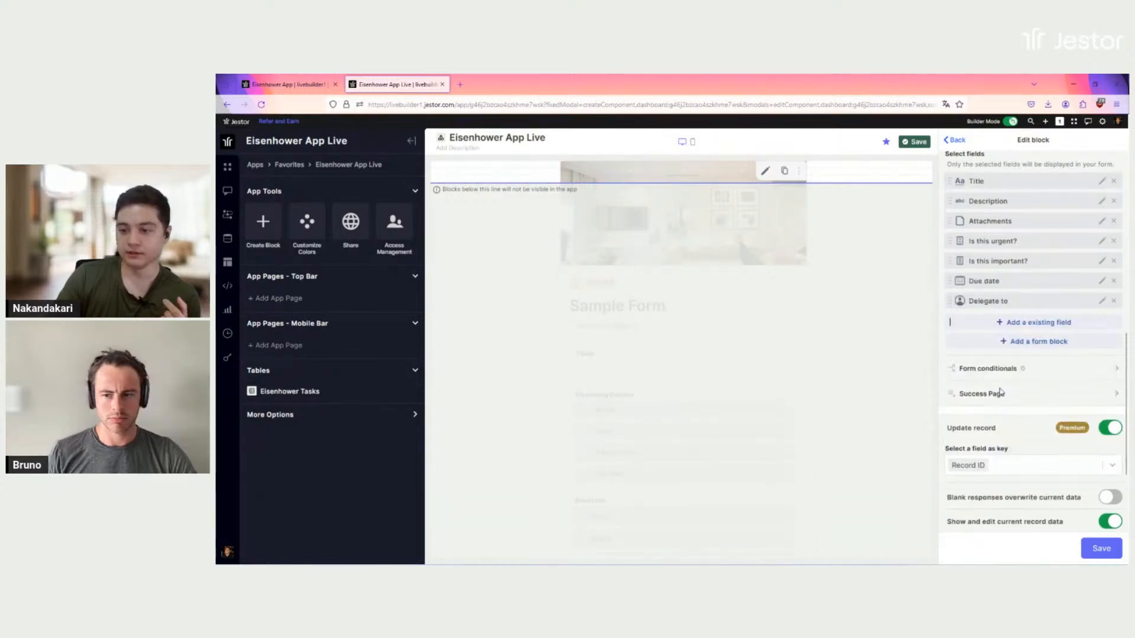
pyautogui.click(1017, 324)
pyautogui.click(975, 427)
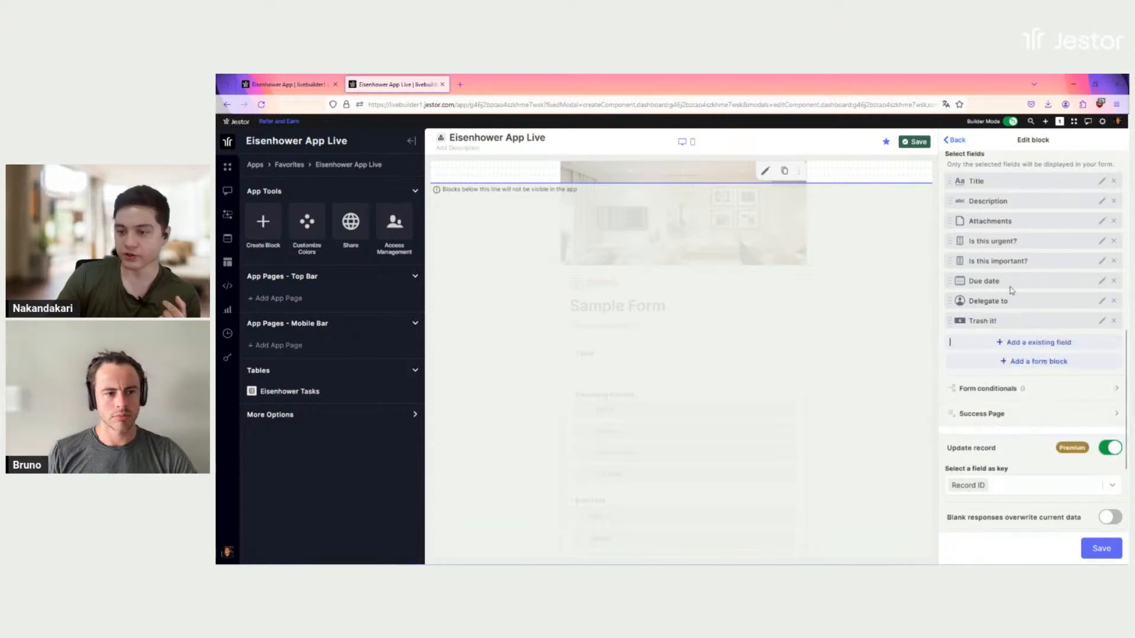
# Make the form's Title, Description and Attachments fields read-only, saving each field's properties.
pyautogui.scroll(1, 1030, 333)
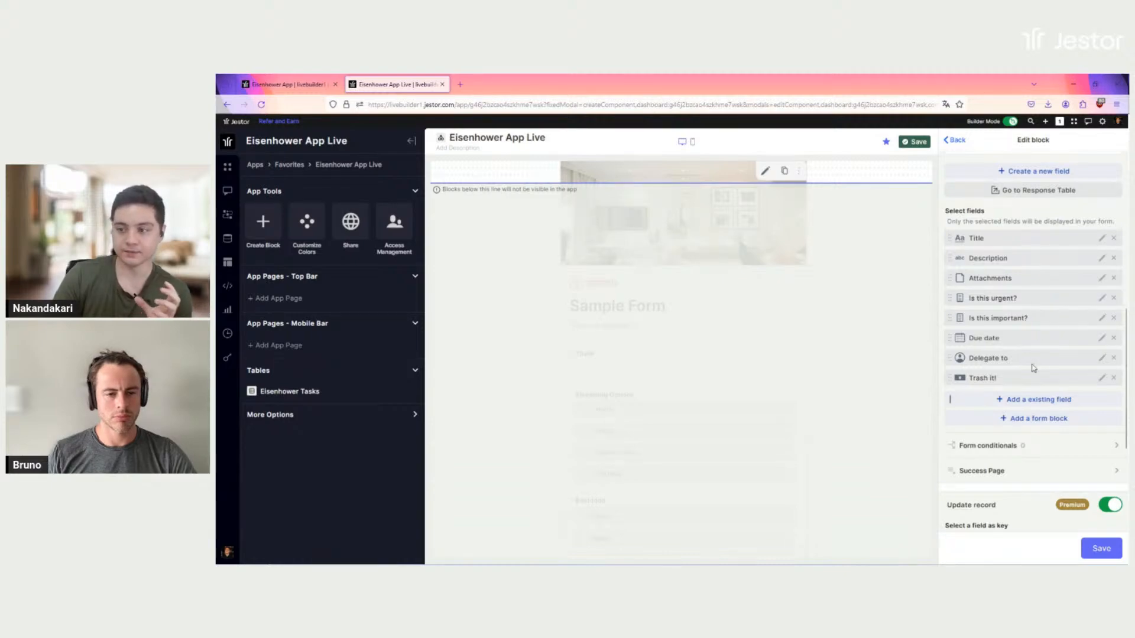
pyautogui.click(1102, 238)
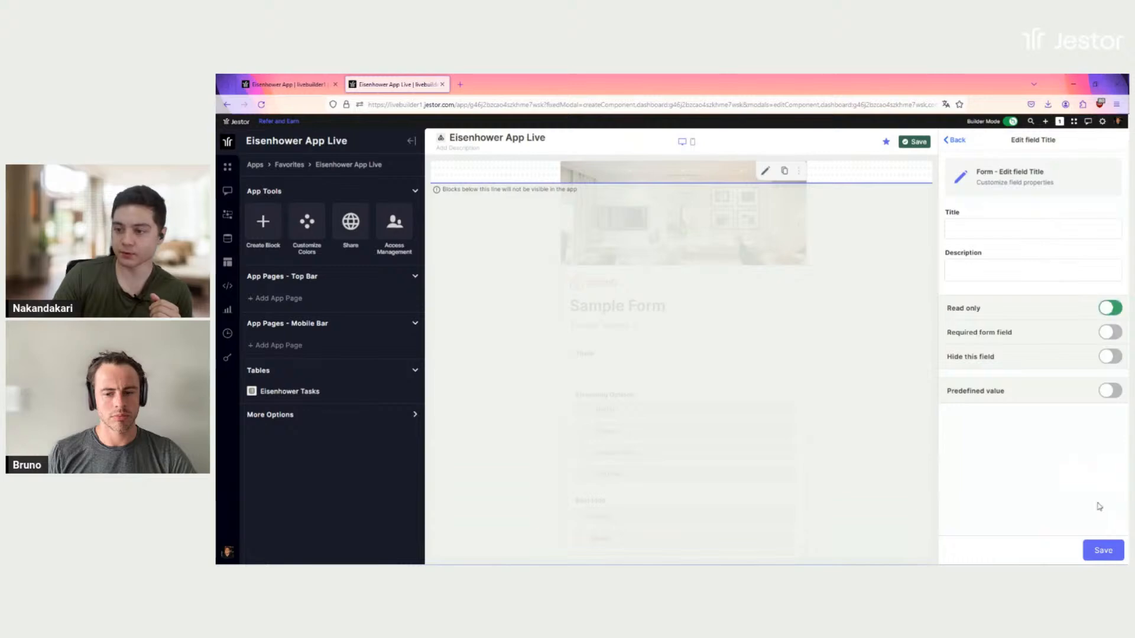
pyautogui.click(1102, 551)
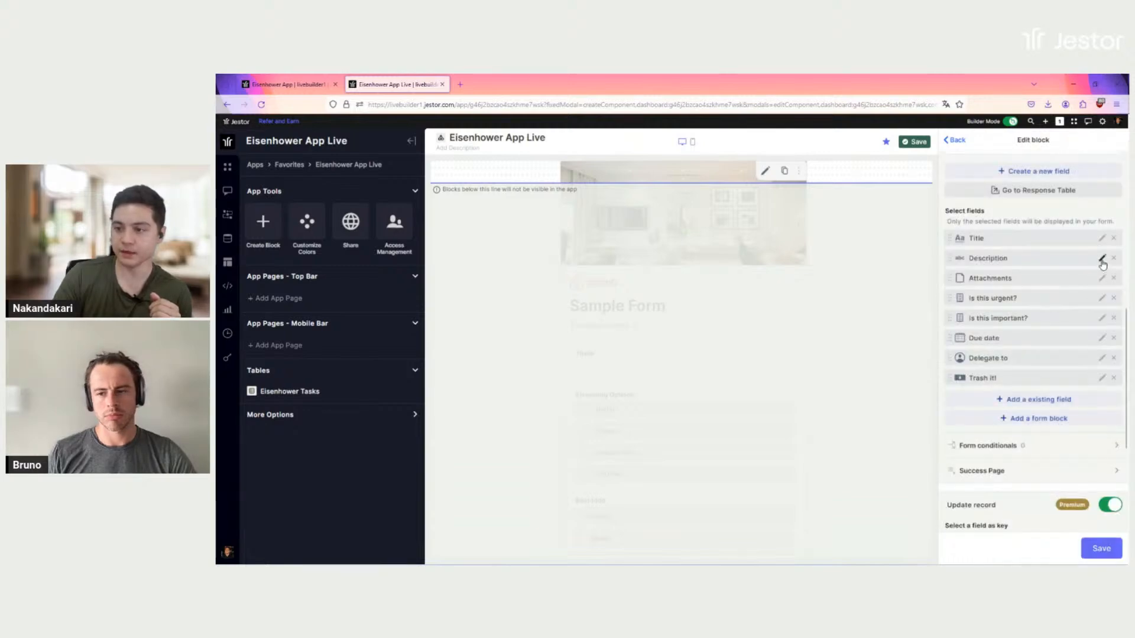
pyautogui.click(1101, 259)
pyautogui.click(1111, 309)
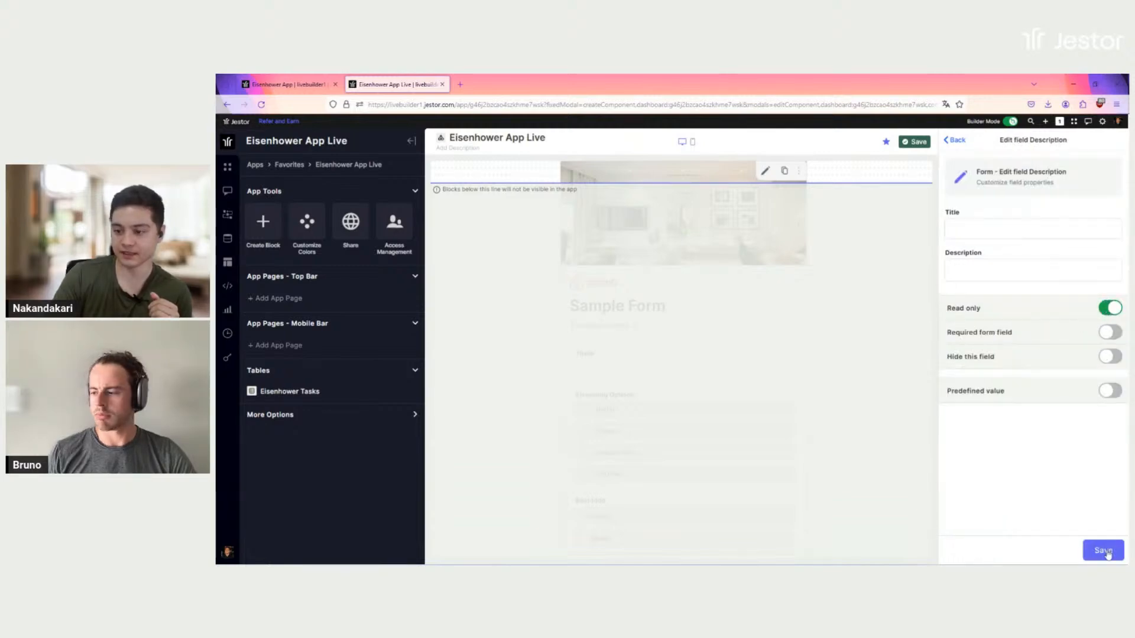
pyautogui.click(1103, 551)
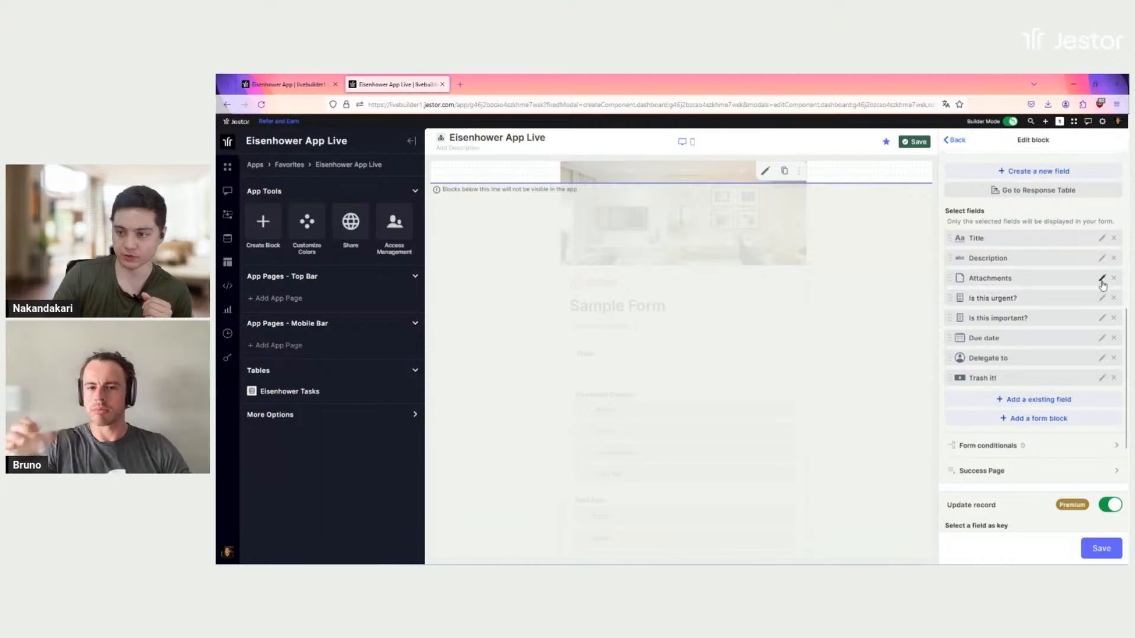
pyautogui.click(1102, 278)
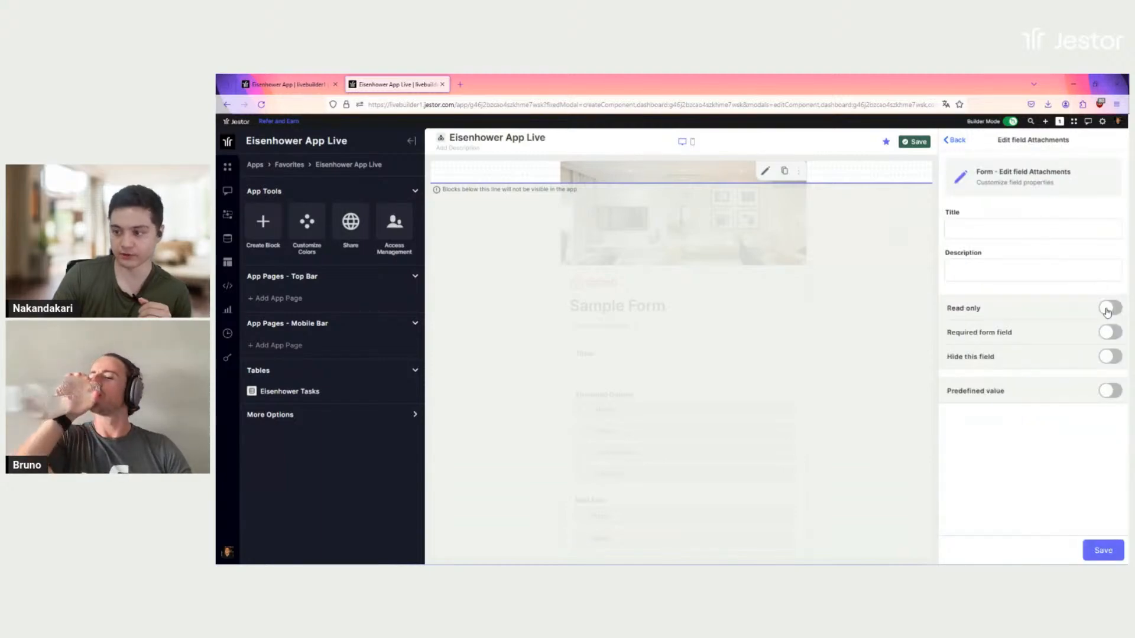
pyautogui.click(1109, 309)
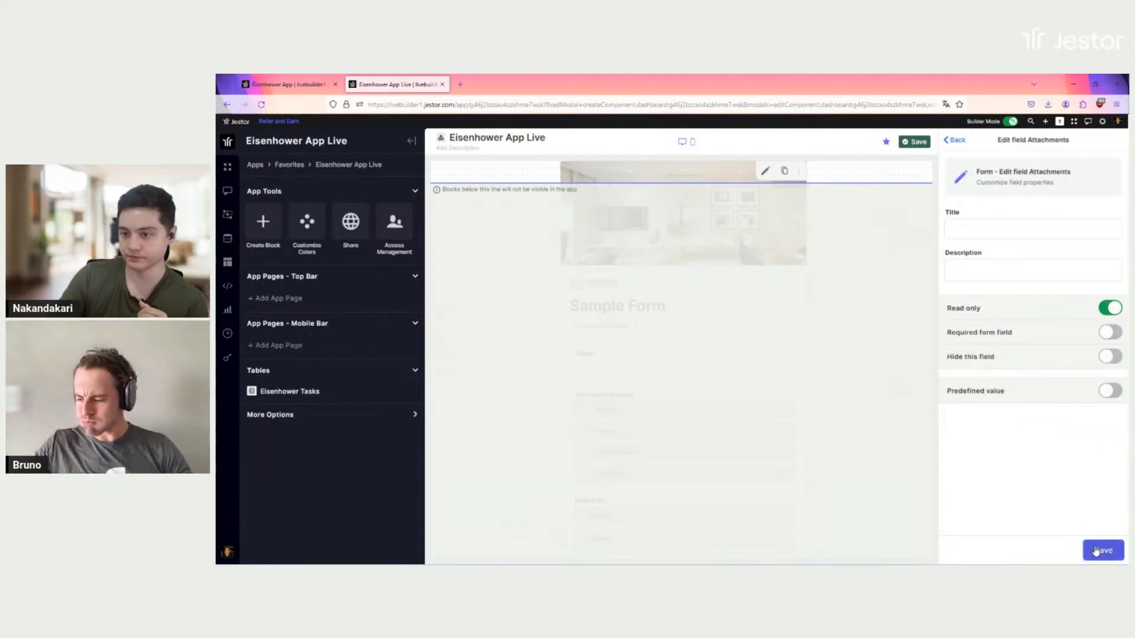
pyautogui.click(1095, 551)
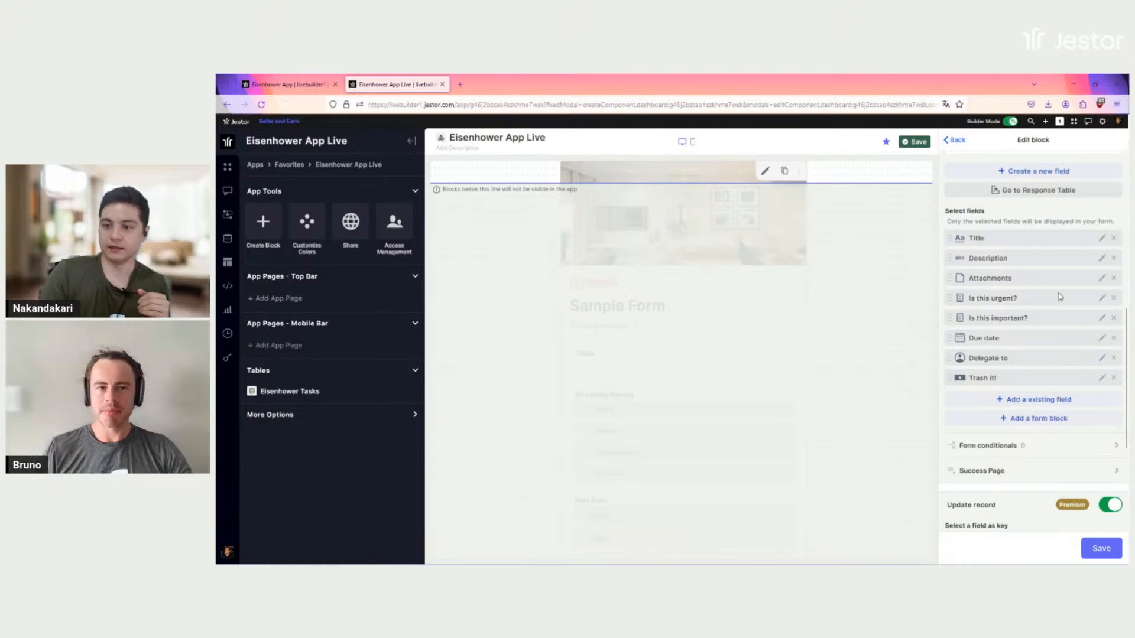
# Make the Is this urgent? field required, show it as Button like, and save the field.
pyautogui.click(1102, 299)
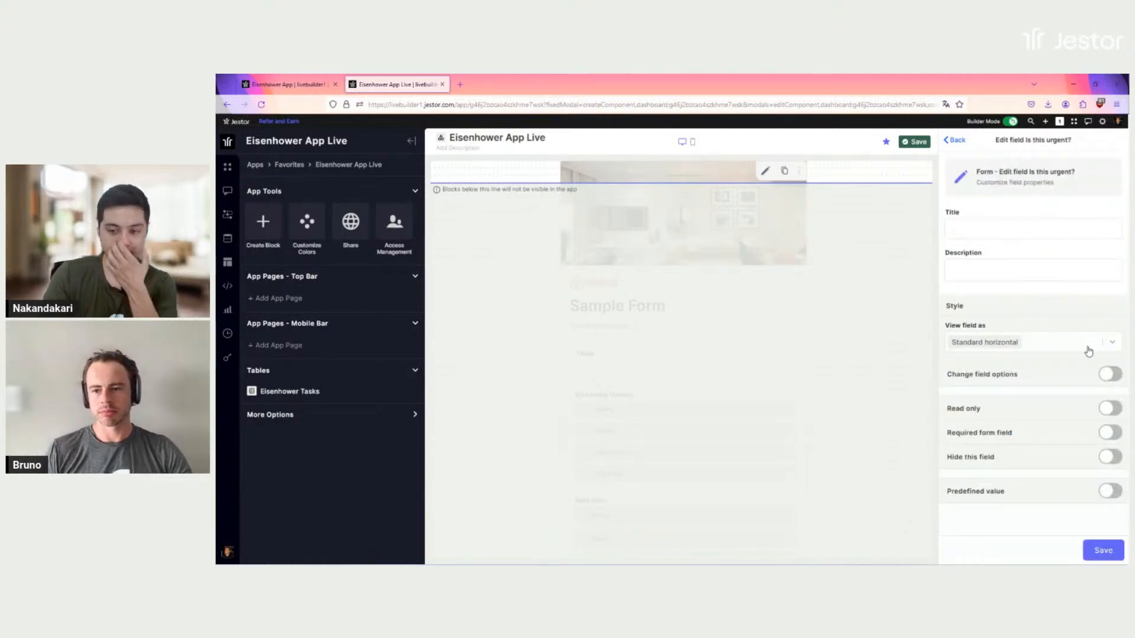
pyautogui.click(1112, 433)
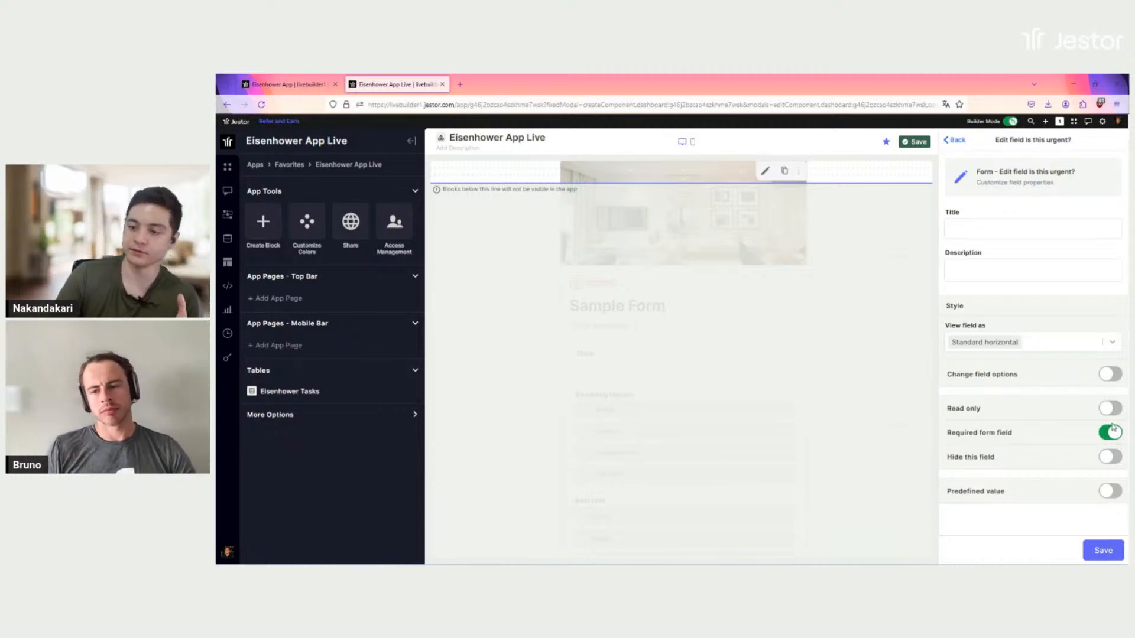
pyautogui.click(1059, 350)
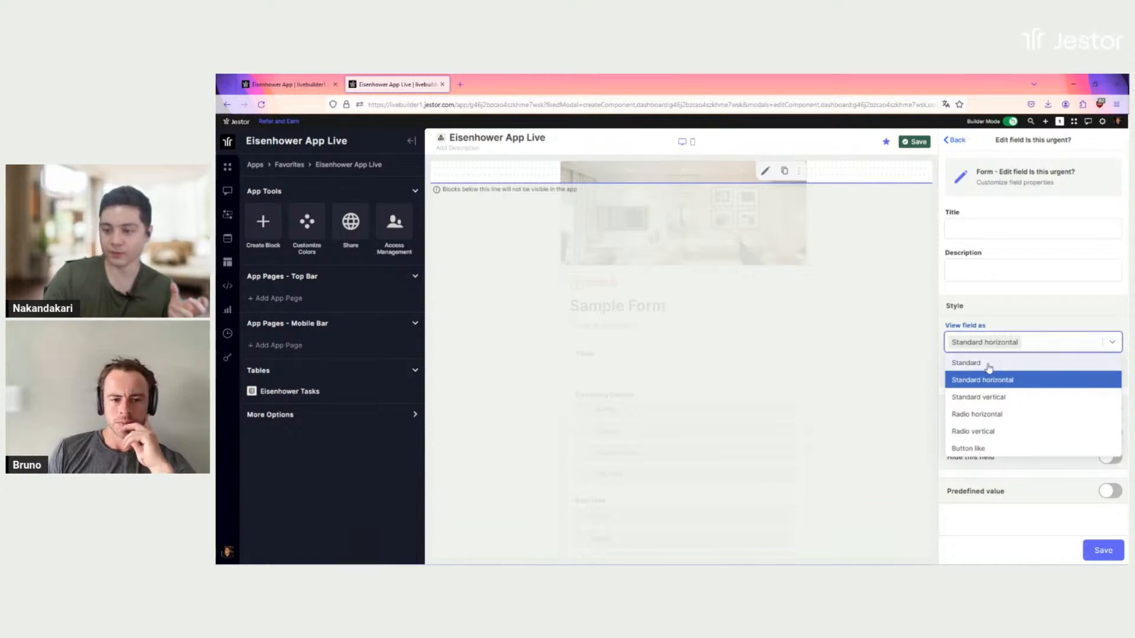
pyautogui.click(1024, 384)
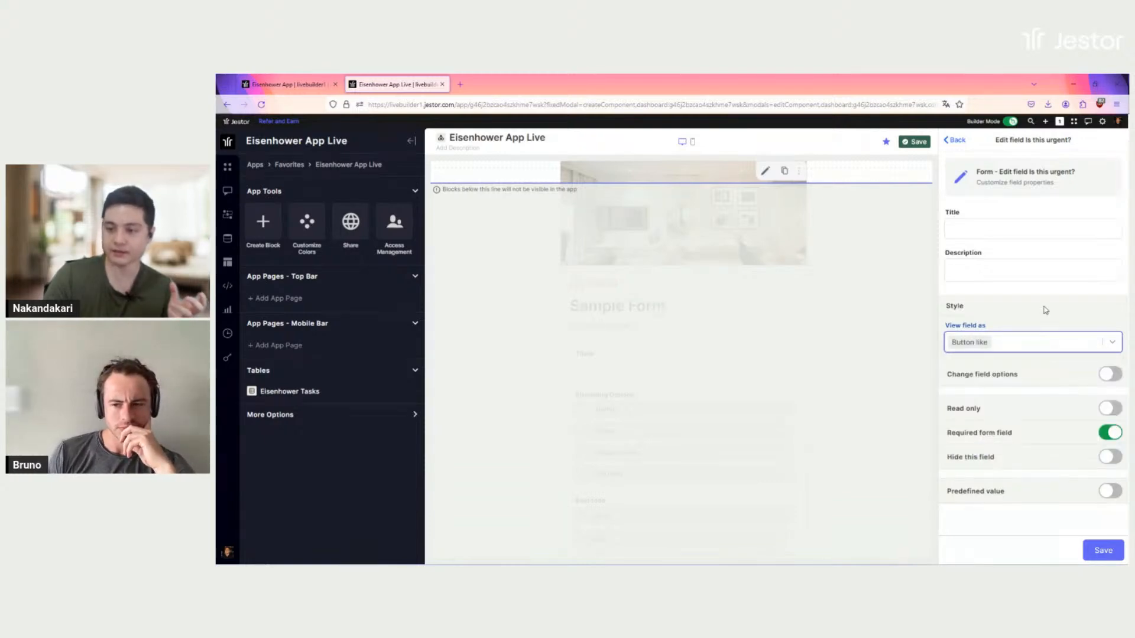
pyautogui.click(1103, 551)
# Make the Is this important? field required, show it as Button like, and save the field.
pyautogui.click(1102, 319)
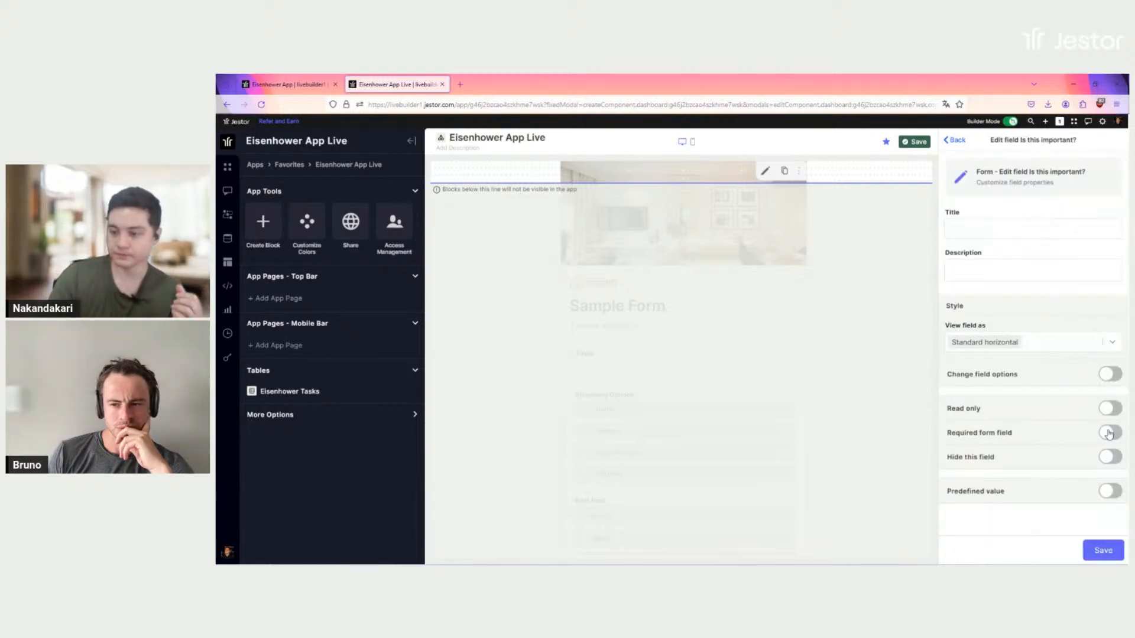
pyautogui.click(1110, 436)
pyautogui.click(1064, 349)
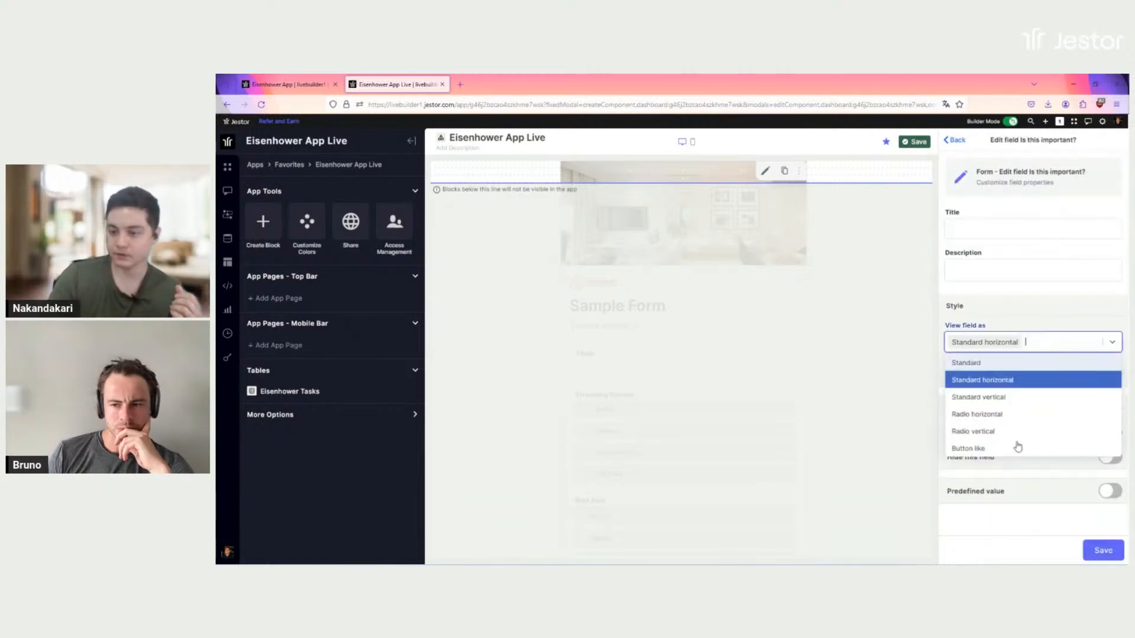
pyautogui.click(1008, 450)
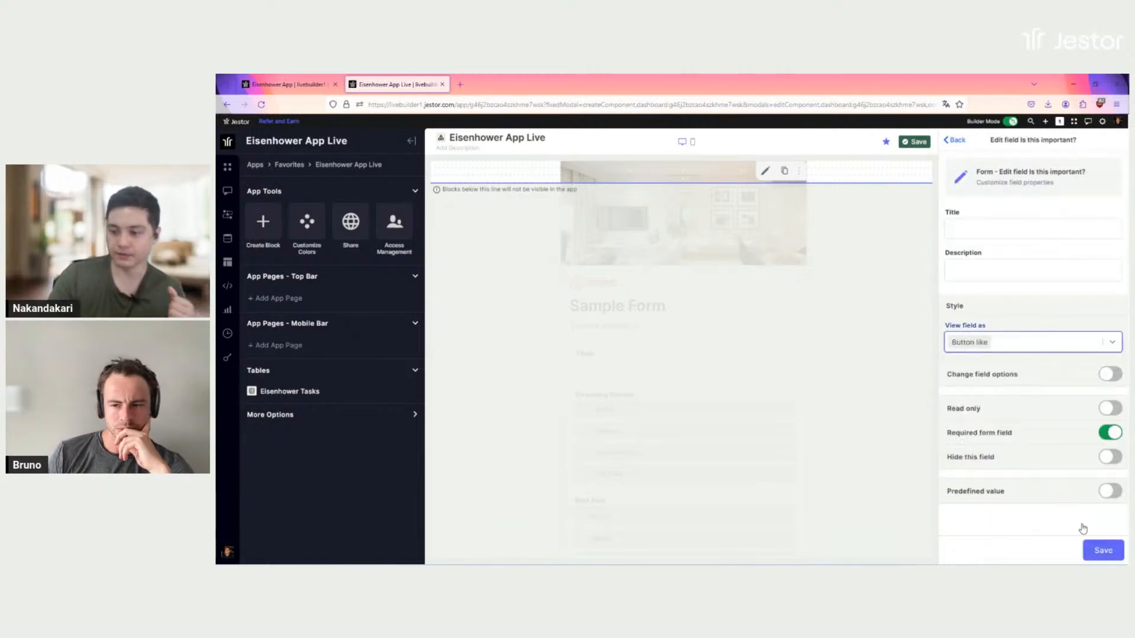
pyautogui.click(1114, 558)
# Save the Task Triage form block and the Eisenhower App Live layout.
pyautogui.scroll(-1, 1039, 284)
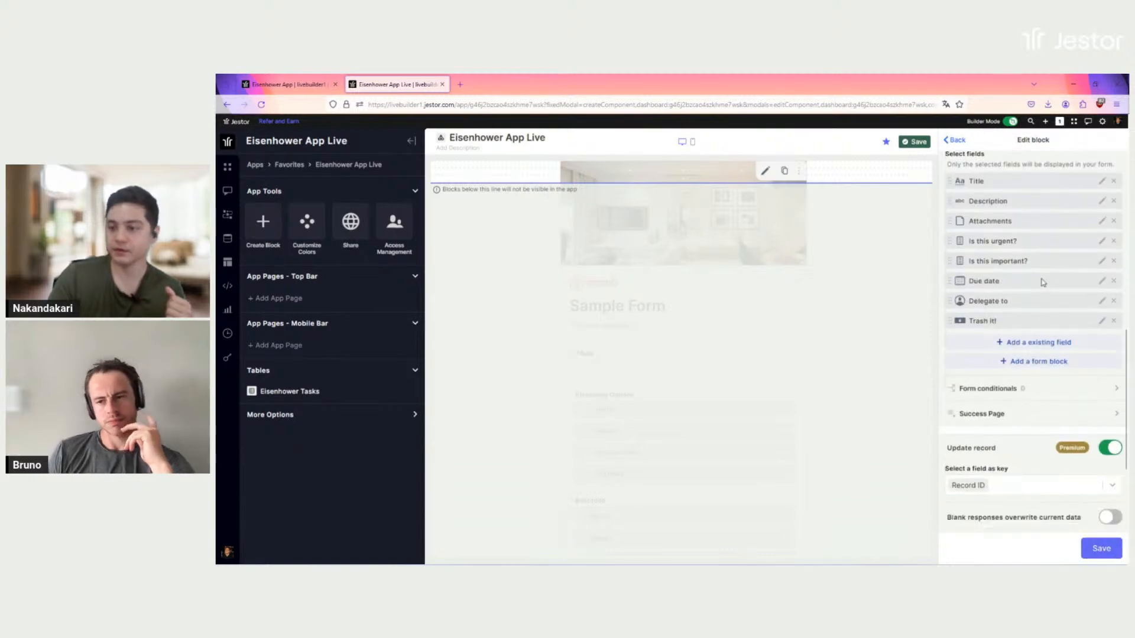
pyautogui.scroll(1, 1064, 341)
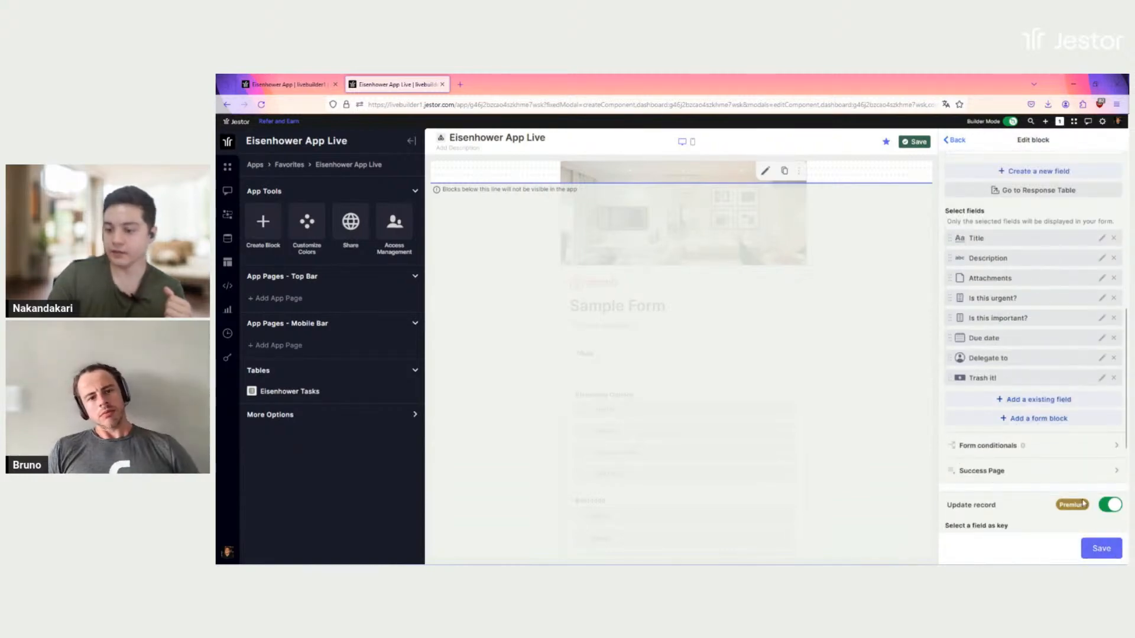
pyautogui.click(1105, 551)
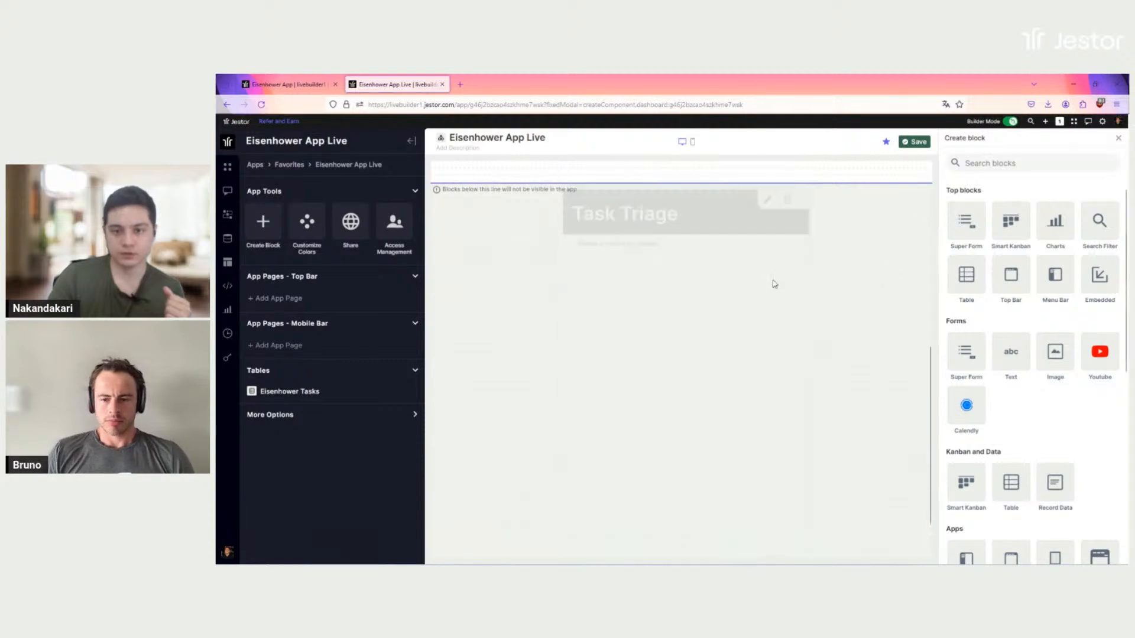
pyautogui.click(916, 142)
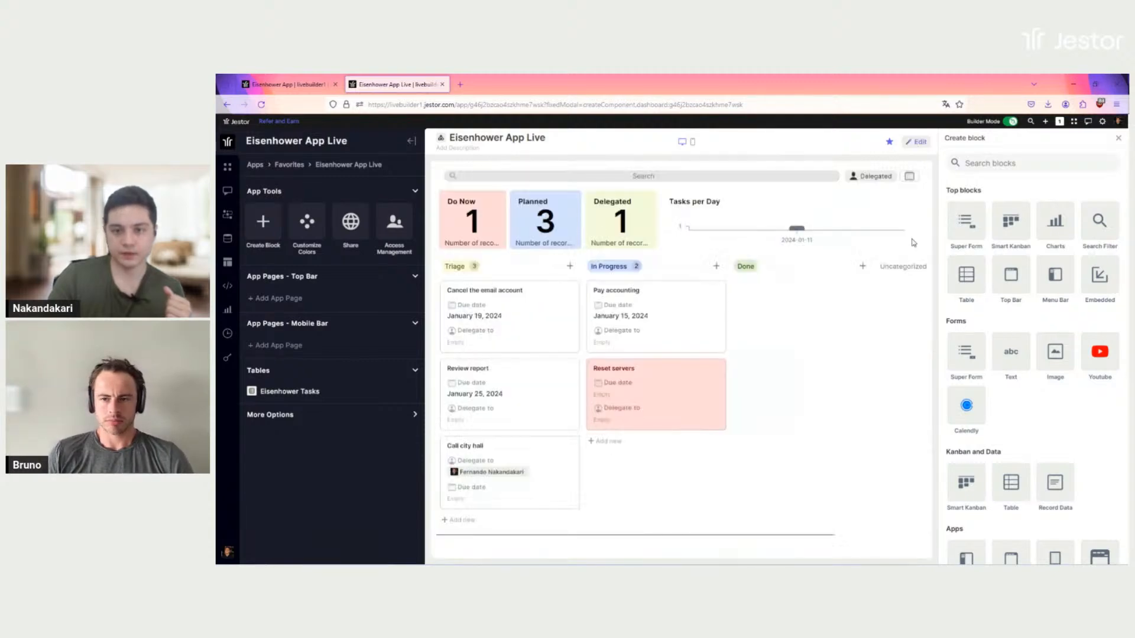
# In the Task Triage form's conditionals, remove Due date, Delegate to and Trash it! from the default fields.
pyautogui.click(918, 142)
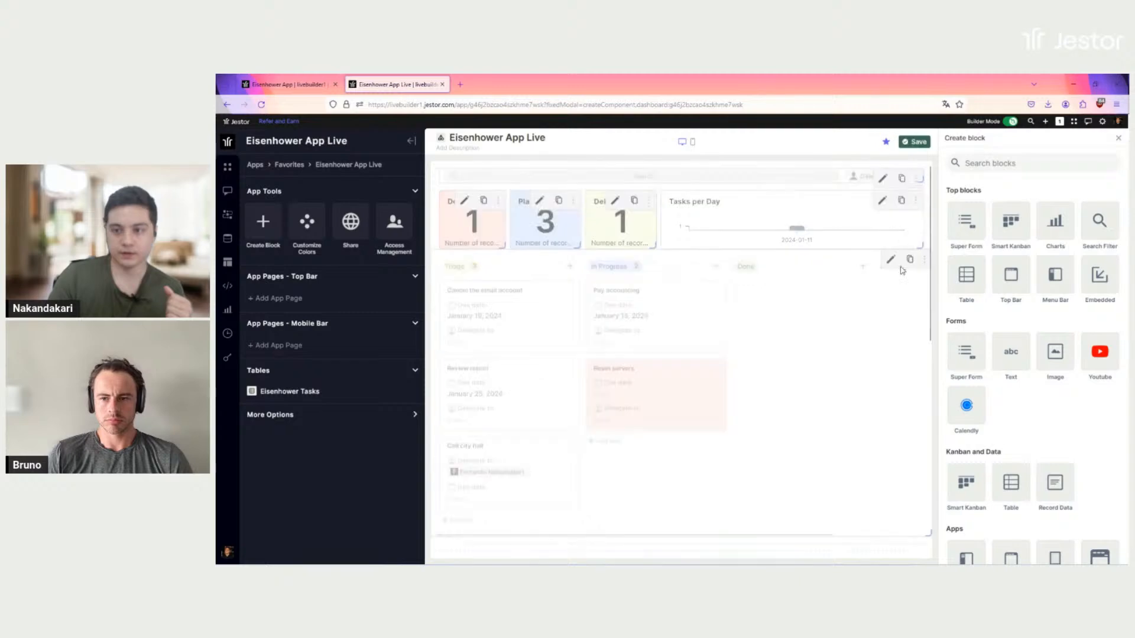
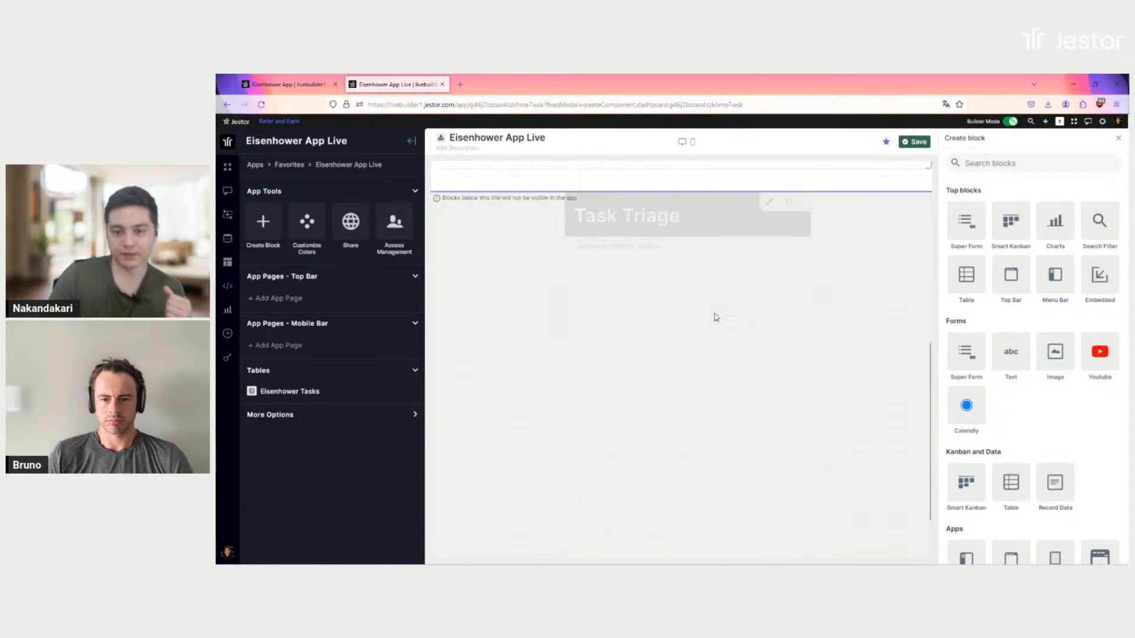
pyautogui.click(770, 294)
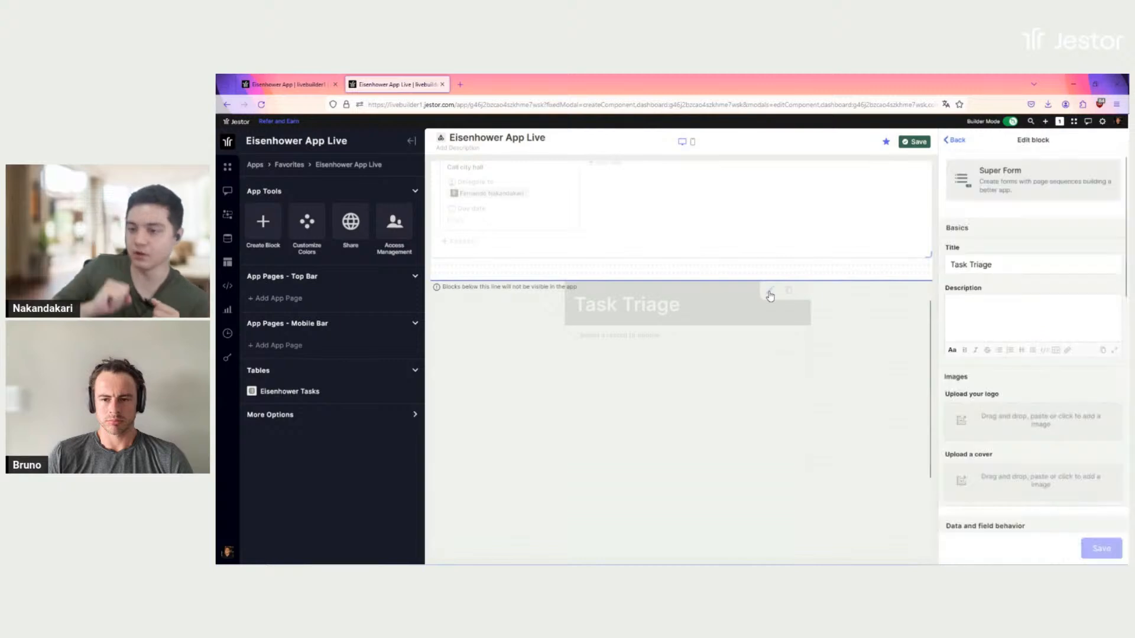
pyautogui.scroll(-2, 965, 294)
pyautogui.scroll(-6, 966, 294)
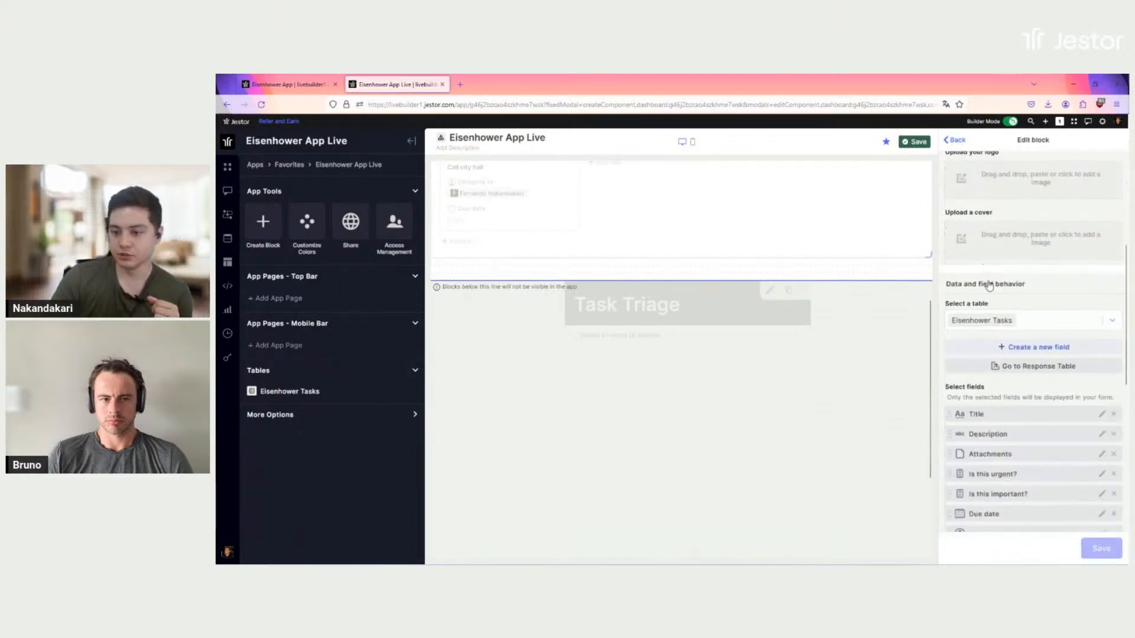
pyautogui.scroll(-2, 1040, 369)
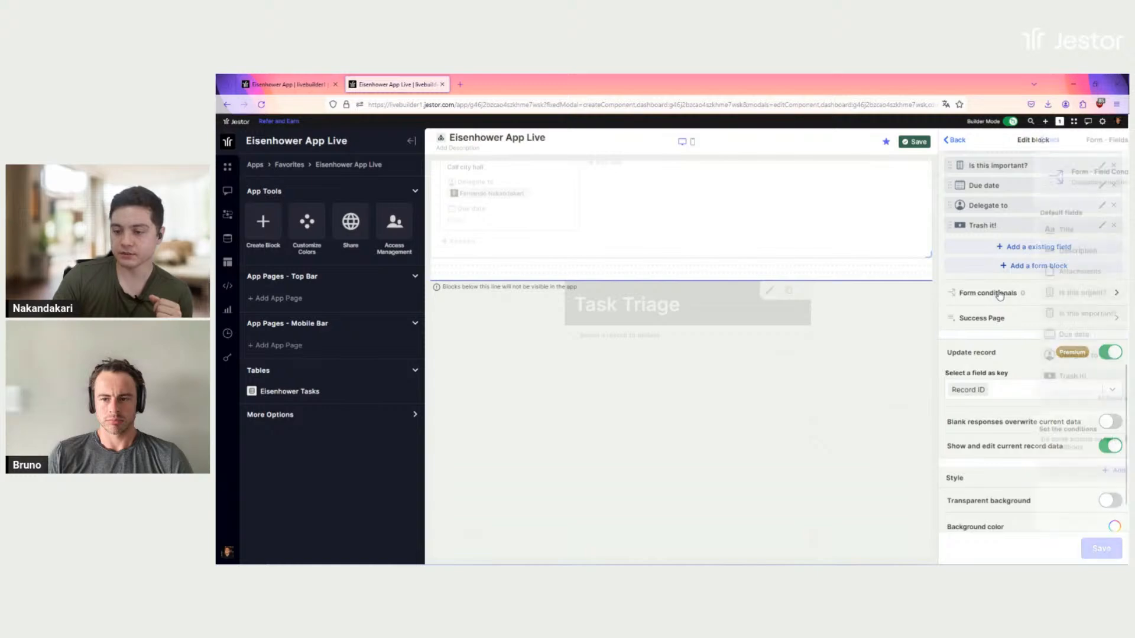
pyautogui.click(999, 294)
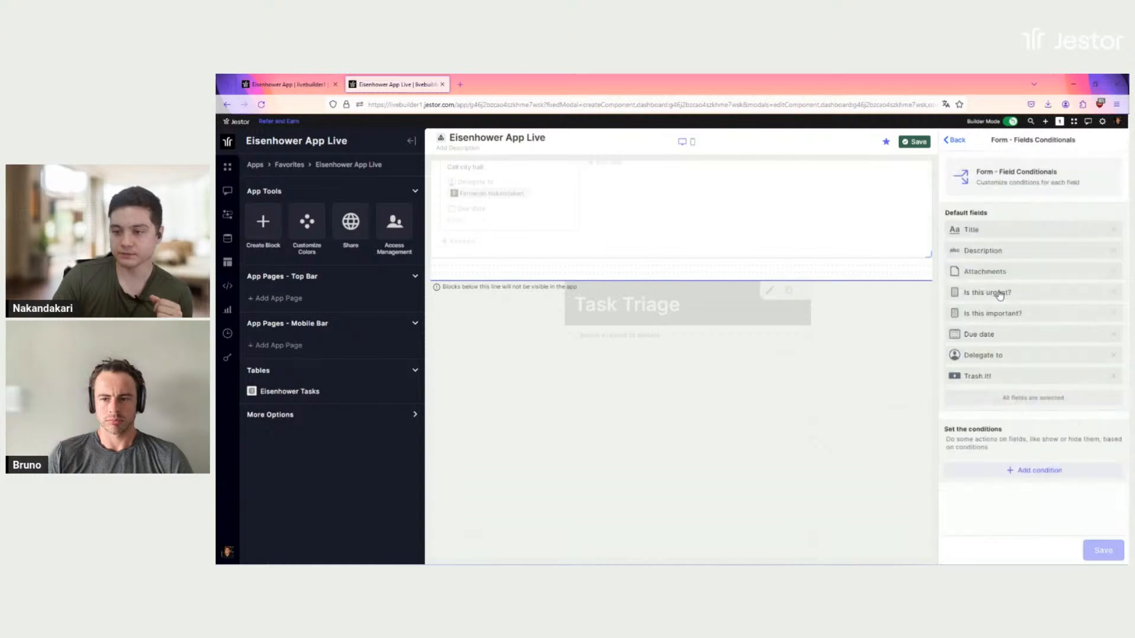
pyautogui.click(1114, 338)
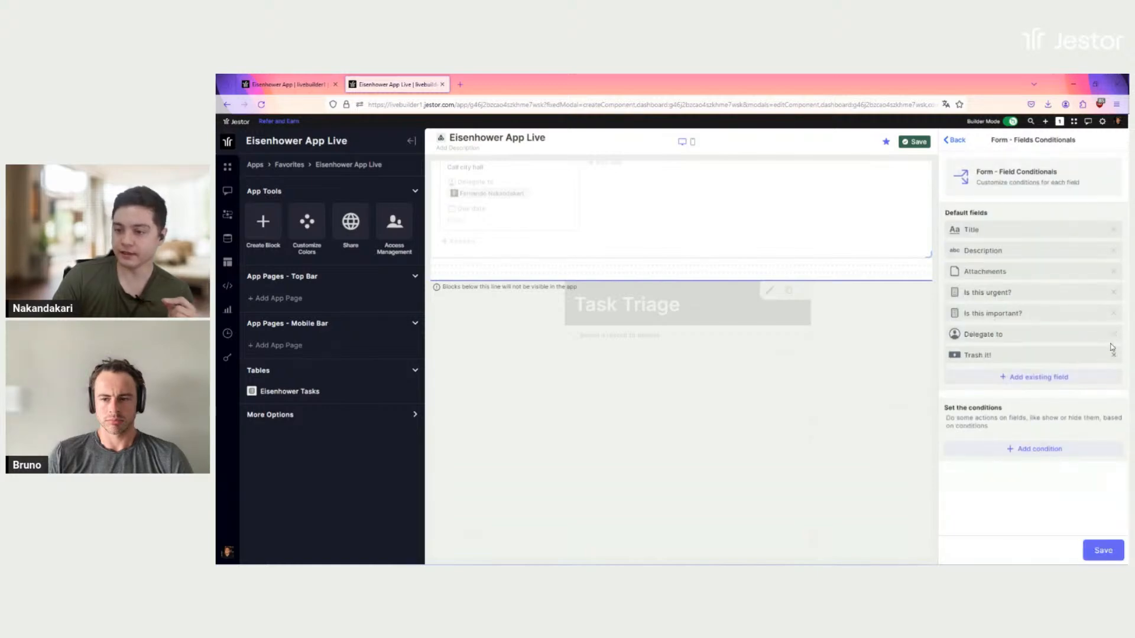
pyautogui.click(1114, 337)
pyautogui.click(1114, 337)
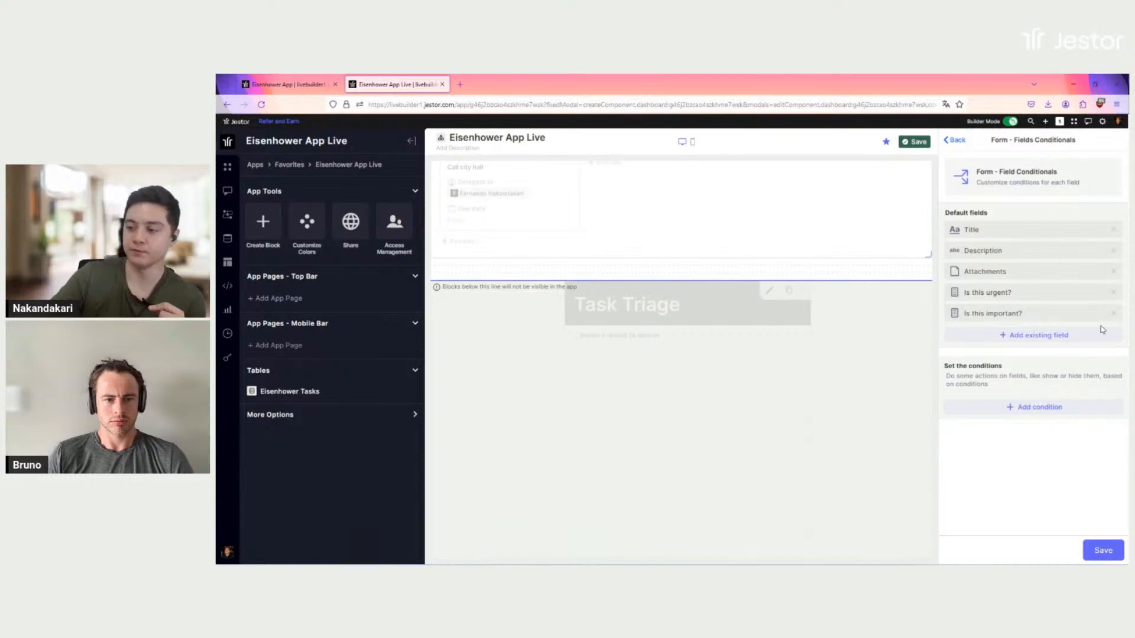
# Add a condition to the Task Triage form that applies the Show action to the Due date field.
pyautogui.click(1053, 410)
pyautogui.scroll(-2, 1058, 378)
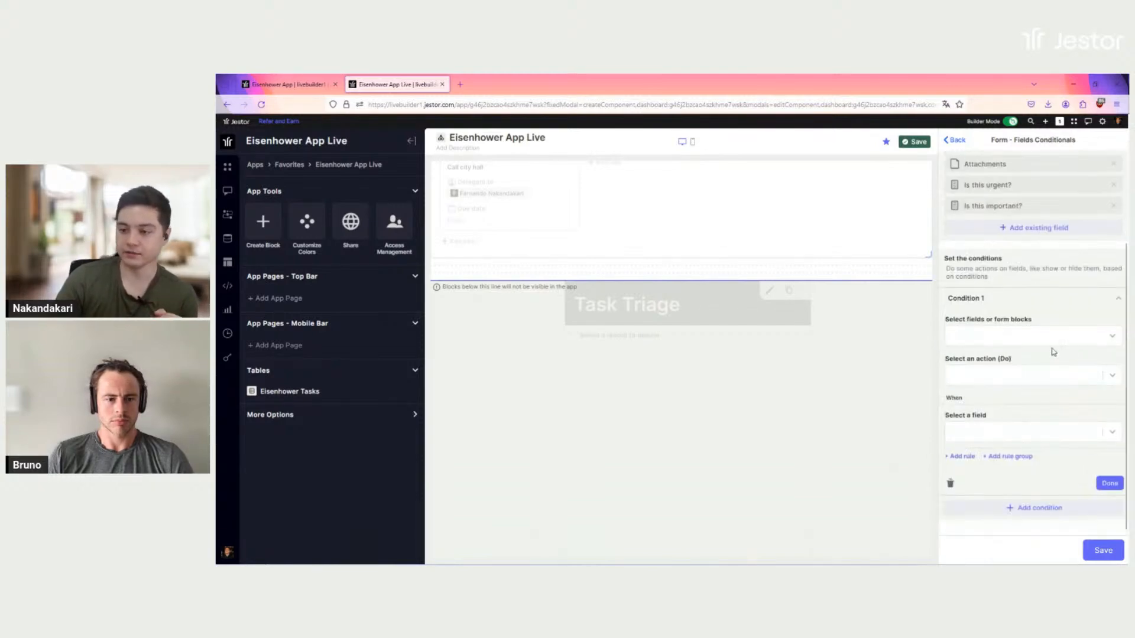
pyautogui.click(996, 342)
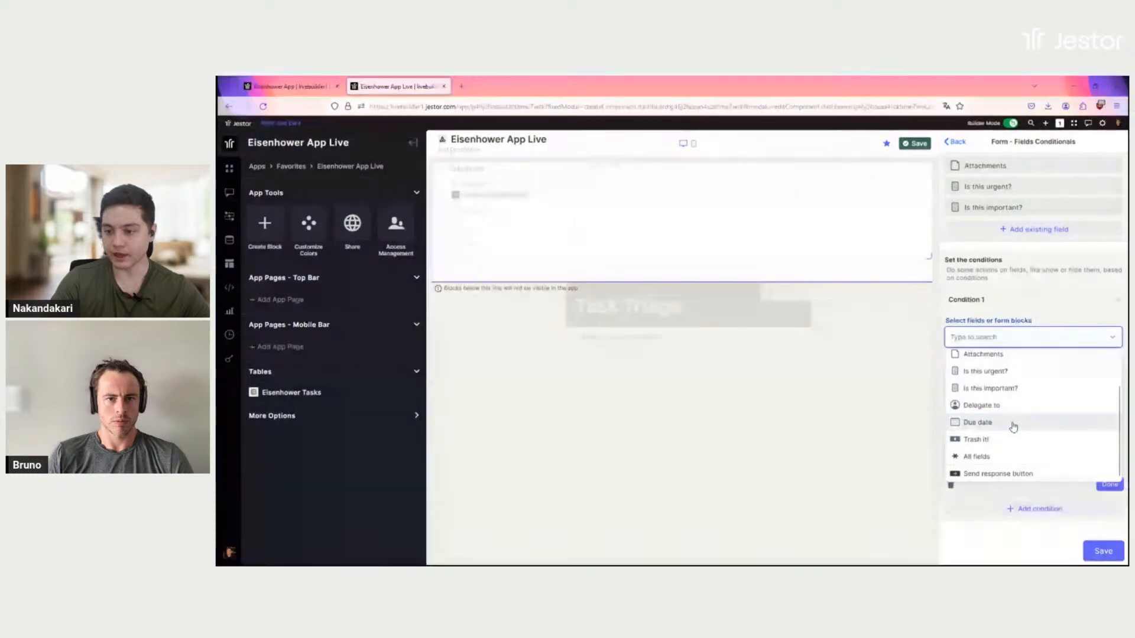
pyautogui.click(1012, 422)
pyautogui.click(1024, 317)
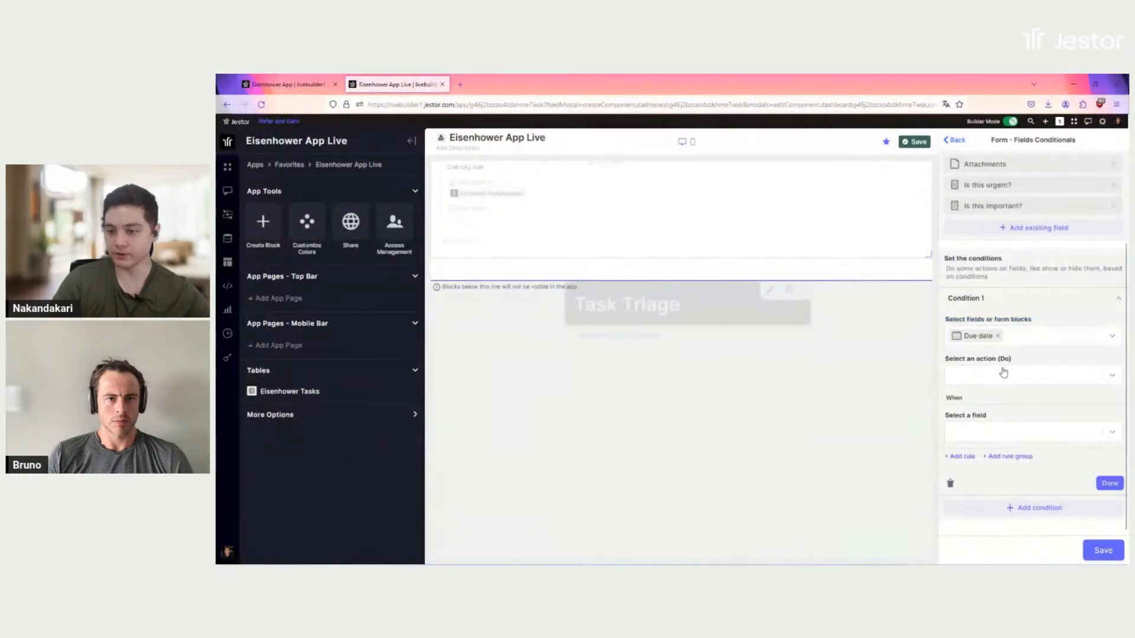
pyautogui.click(1008, 377)
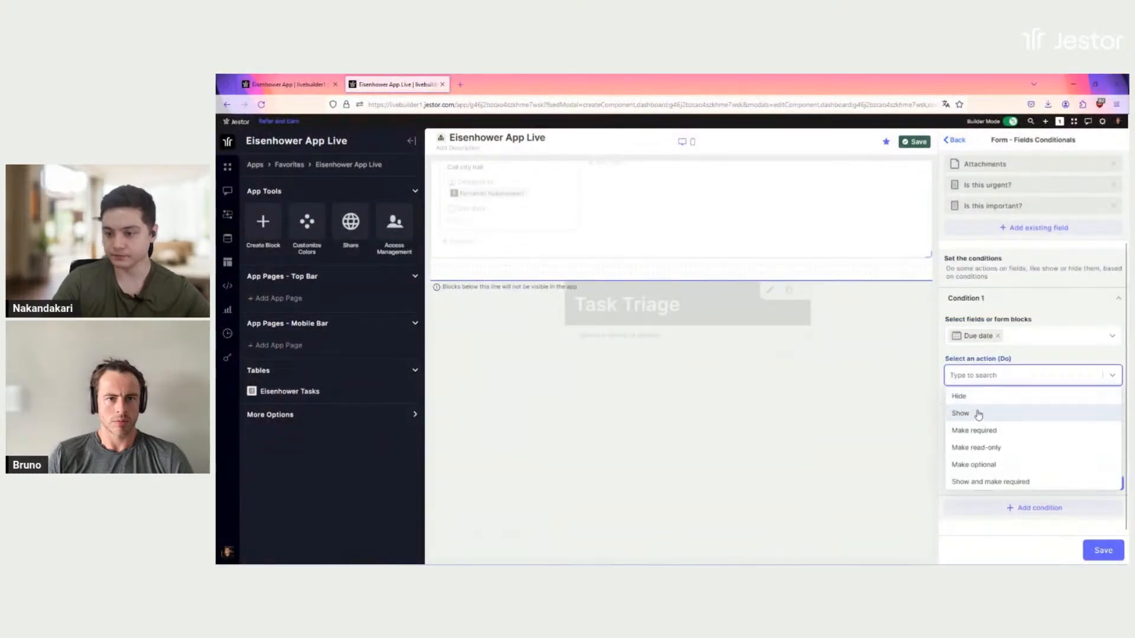
pyautogui.click(979, 413)
# Set the Due date condition's first rule to Is this urgent? is any of No.
pyautogui.click(1028, 438)
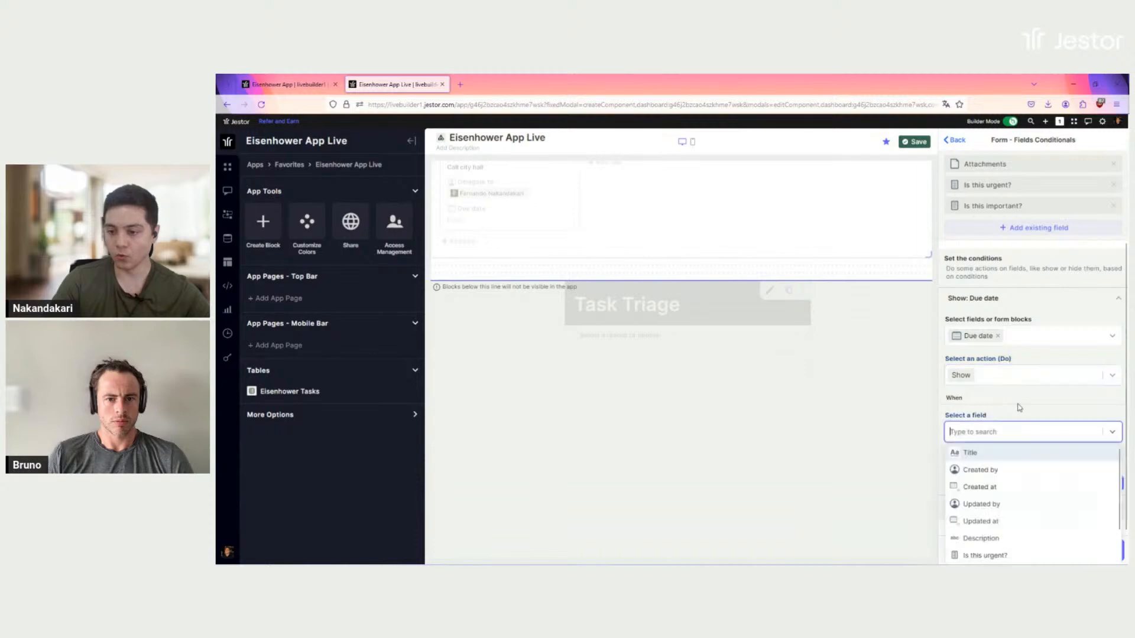
pyautogui.scroll(-3, 1003, 520)
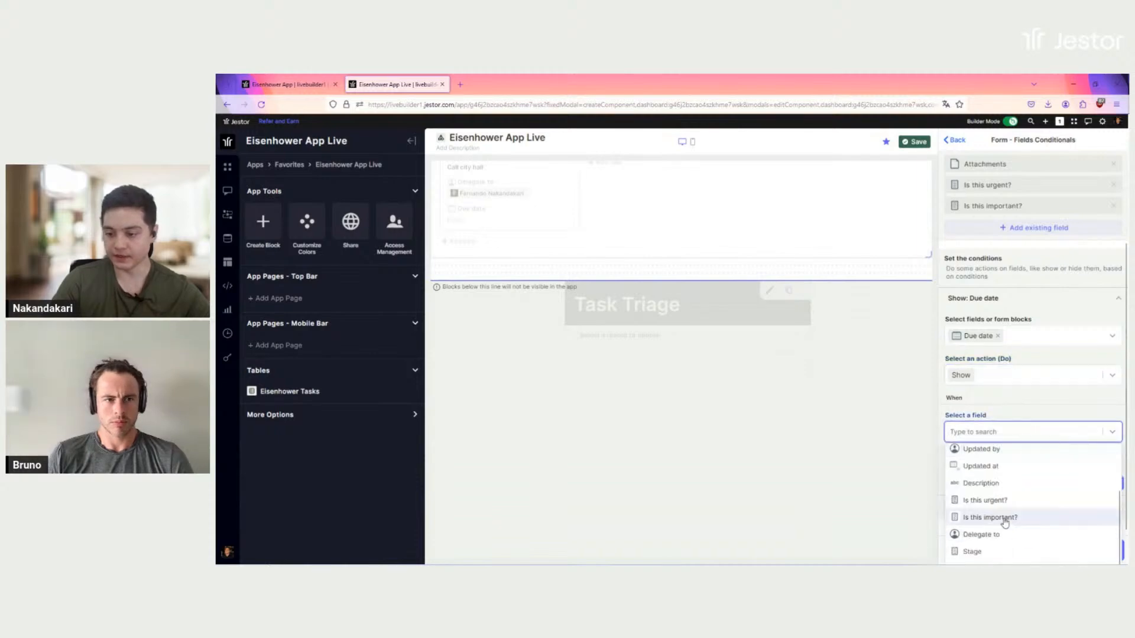
pyautogui.click(1001, 500)
pyautogui.click(1005, 511)
pyautogui.click(958, 545)
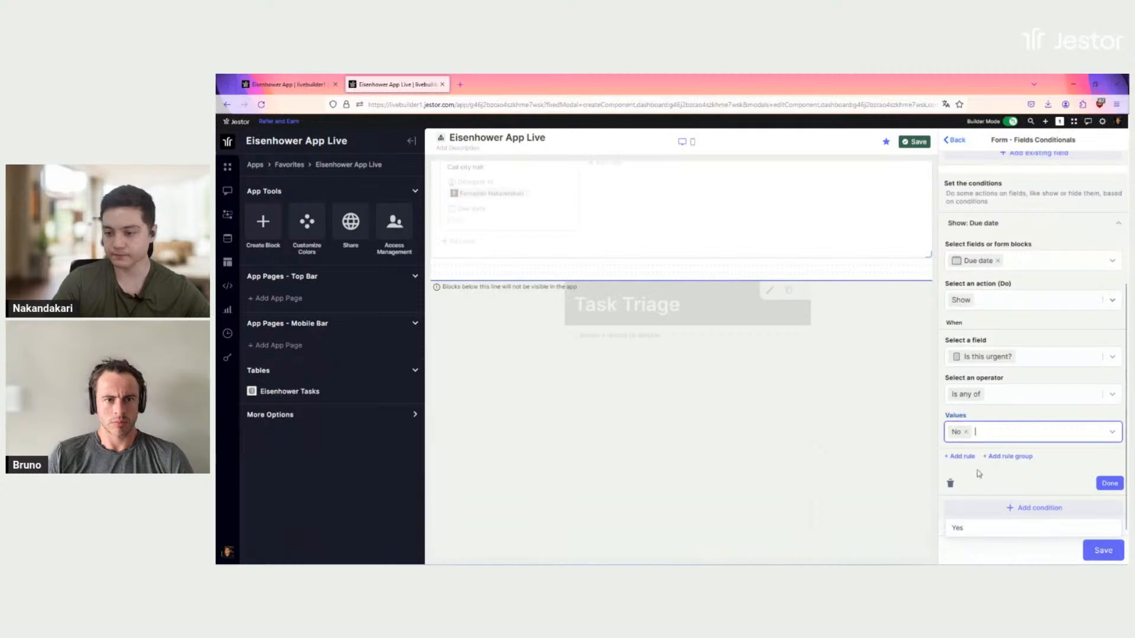
pyautogui.click(986, 497)
# Add an And rule to the Due date condition requiring Is this important? is any of Yes.
pyautogui.click(967, 458)
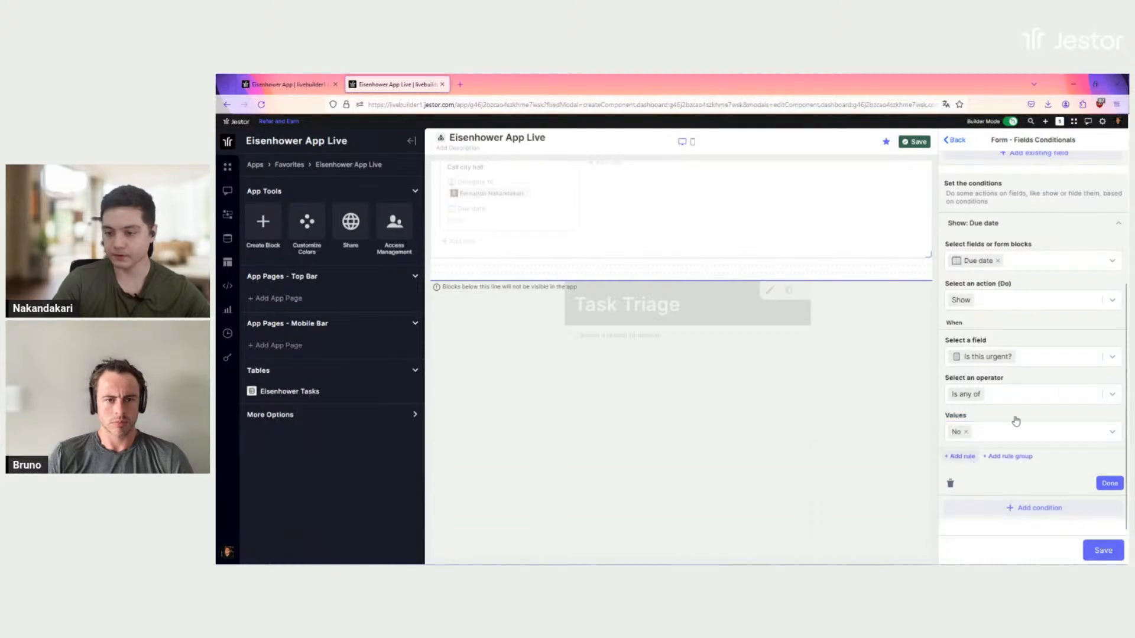
pyautogui.scroll(-1, 1015, 428)
pyautogui.click(1015, 428)
pyautogui.scroll(-2, 1016, 408)
pyautogui.click(1002, 360)
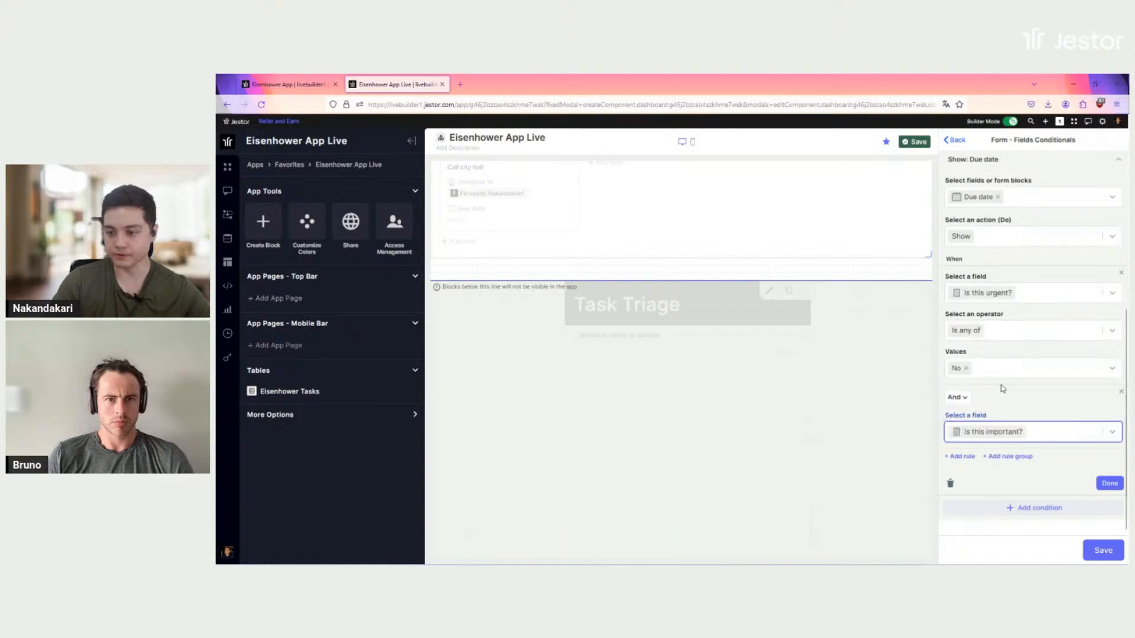
pyautogui.click(981, 513)
pyautogui.click(986, 530)
pyautogui.click(1079, 541)
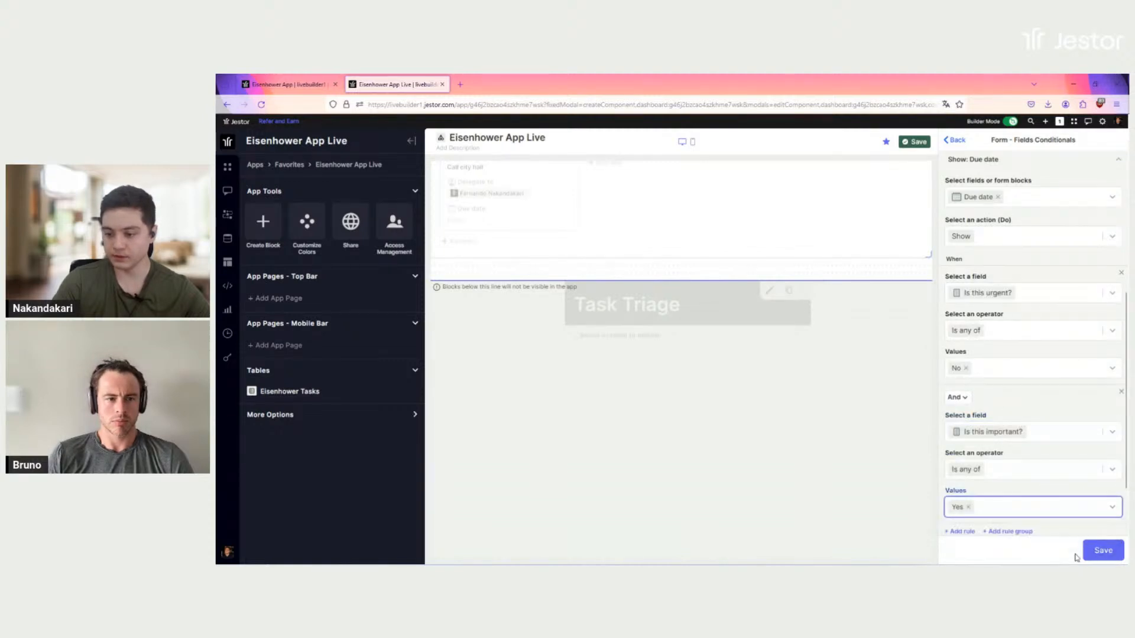
# Add a second condition that applies the Show action to the Delegate to field.
pyautogui.scroll(-2, 1015, 485)
pyautogui.click(1015, 508)
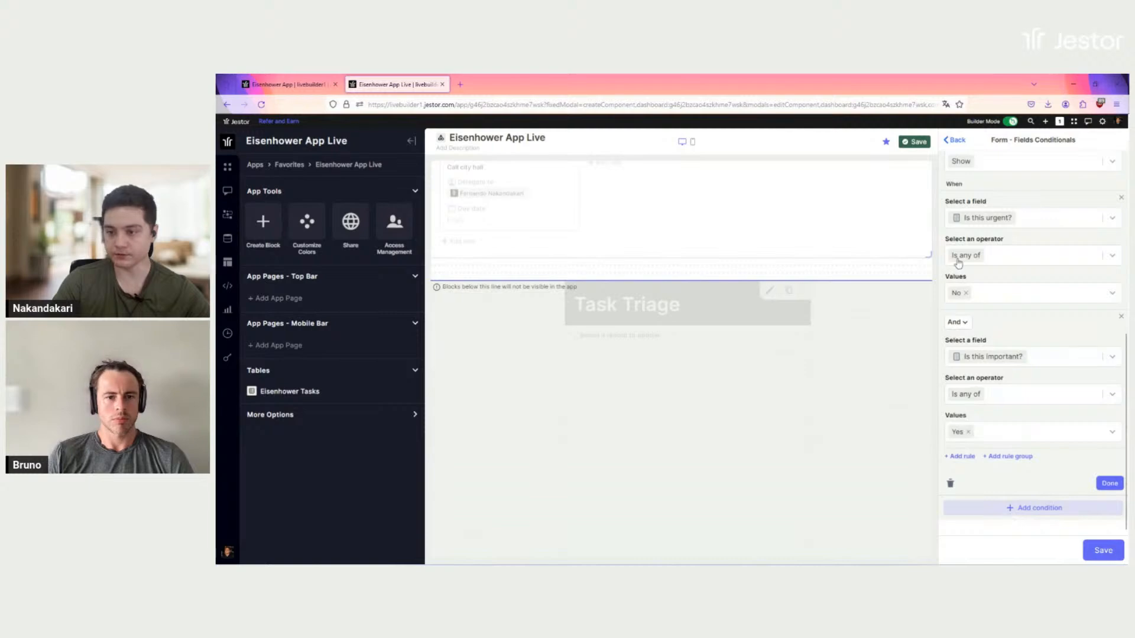
pyautogui.click(1020, 339)
pyautogui.scroll(-2, 998, 426)
pyautogui.click(997, 406)
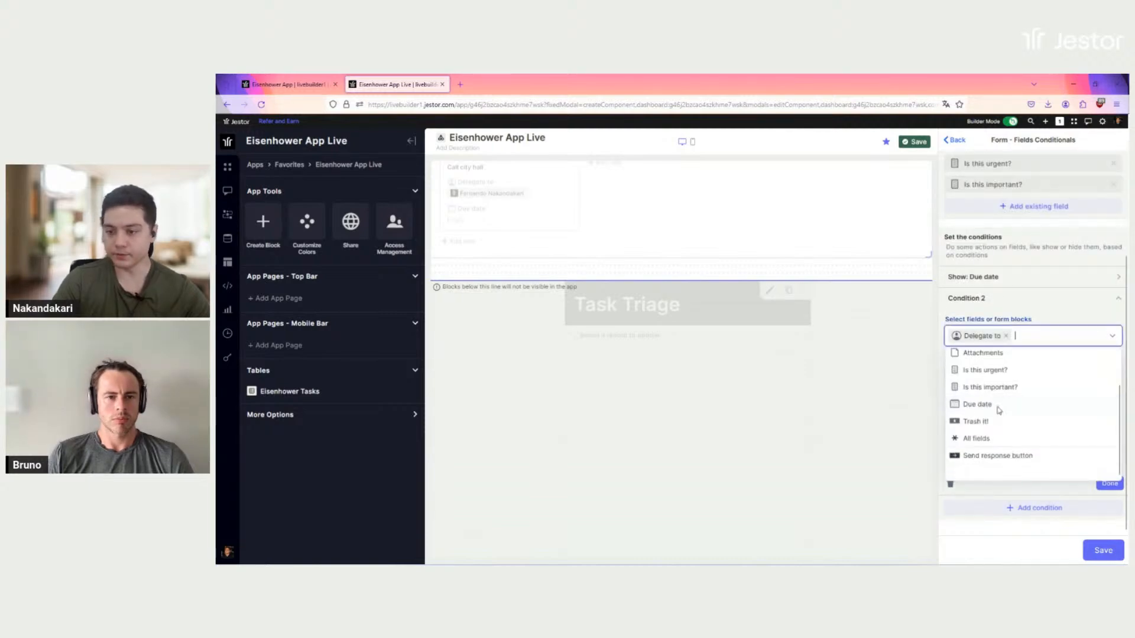
pyautogui.click(1025, 335)
pyautogui.click(1008, 377)
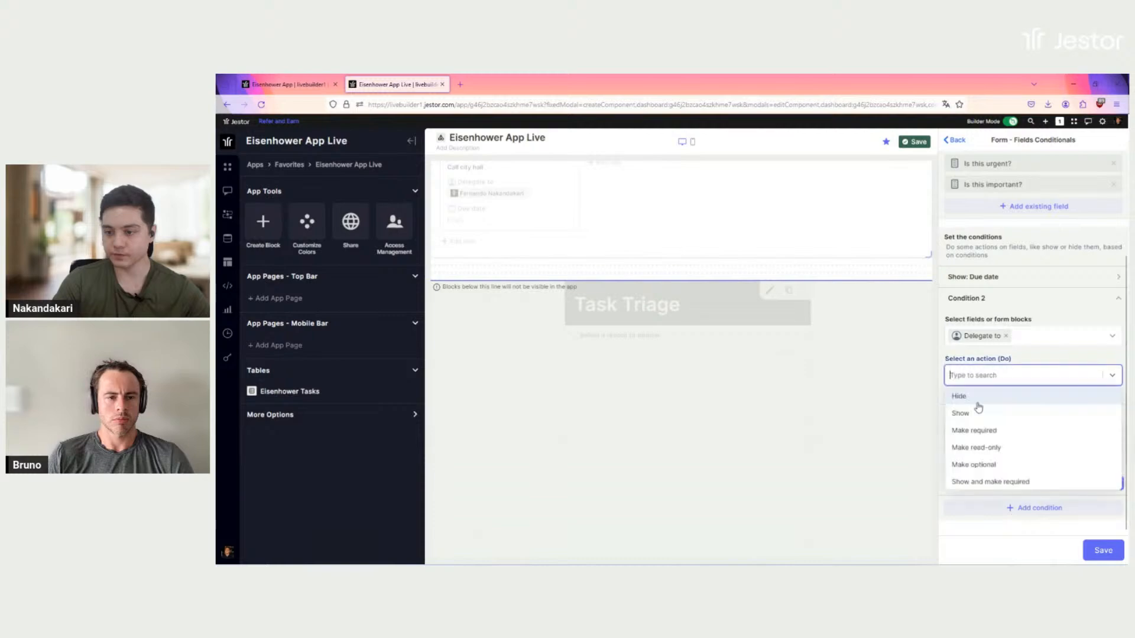
pyautogui.click(973, 415)
# Set the Delegate to condition's first rule to Is this urgent? is any of Yes.
pyautogui.click(1001, 431)
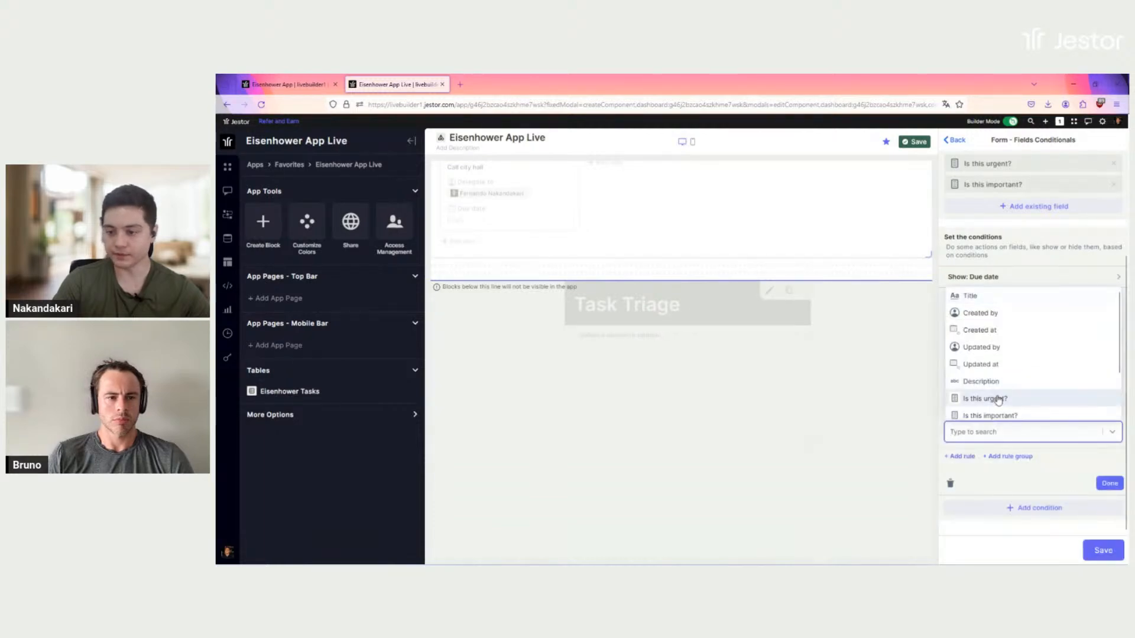
pyautogui.click(995, 399)
pyautogui.scroll(-2, 1005, 396)
pyautogui.click(1023, 438)
pyautogui.click(997, 457)
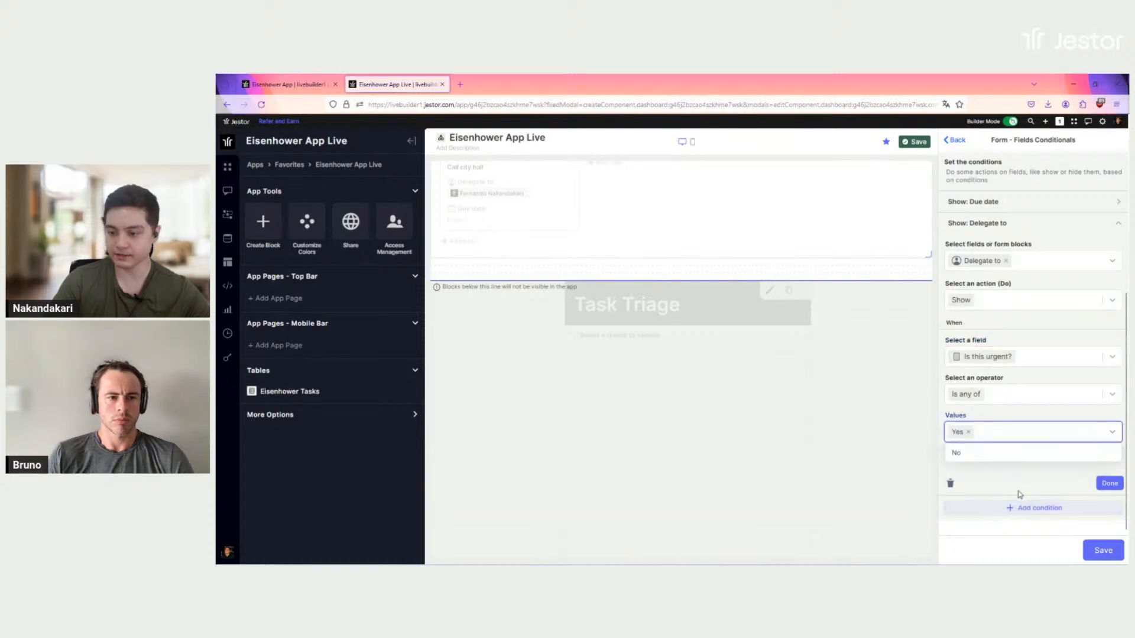
pyautogui.click(1020, 495)
# Add an And rule to the Delegate to condition requiring Is this important? is any of No.
pyautogui.click(971, 465)
pyautogui.scroll(-1, 1032, 420)
pyautogui.click(1040, 423)
pyautogui.scroll(-2, 1008, 508)
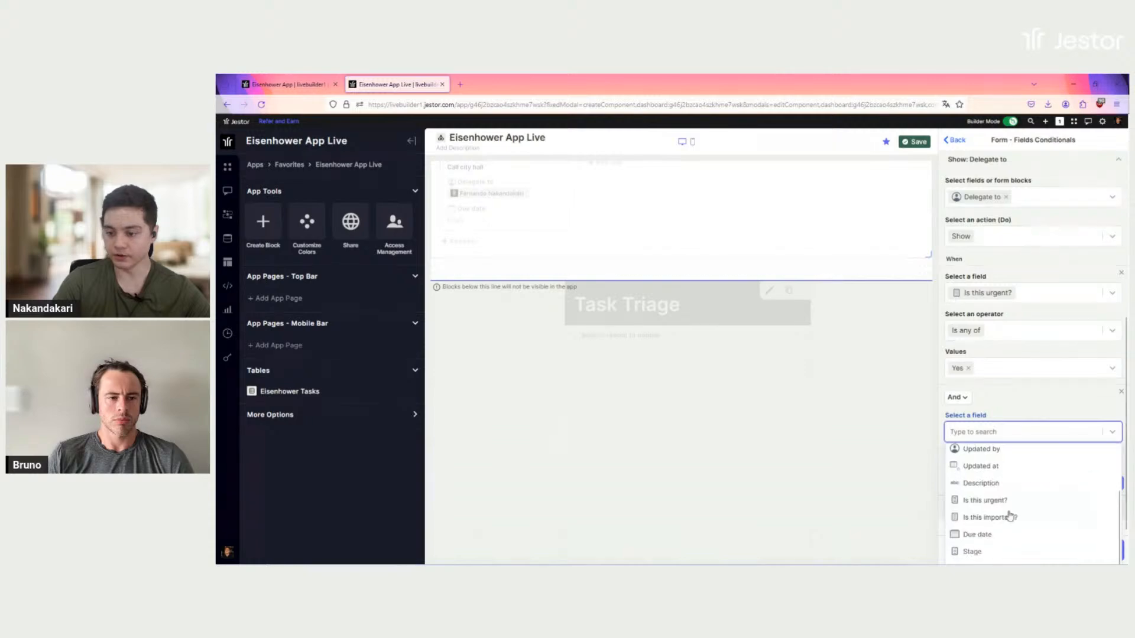
pyautogui.click(1009, 516)
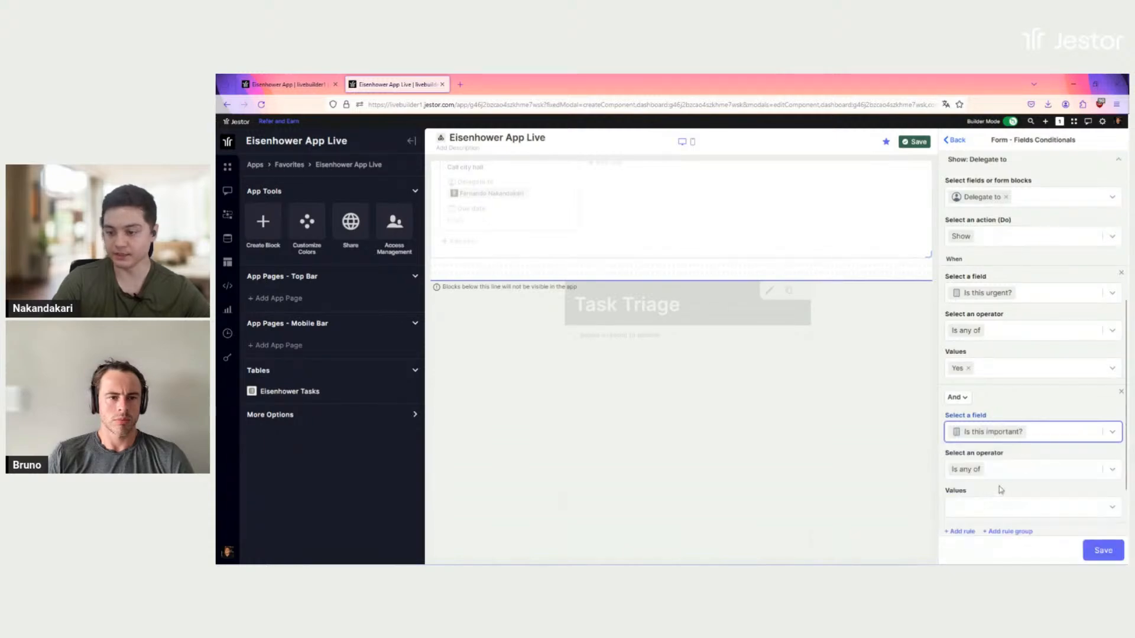
pyautogui.click(1003, 510)
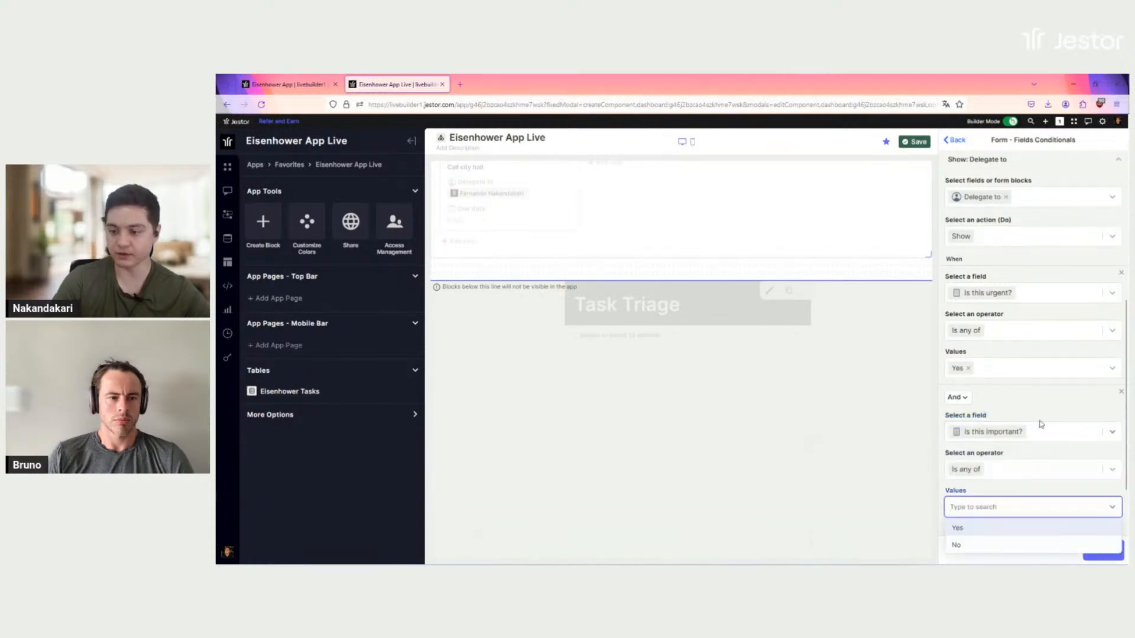
pyautogui.scroll(-2, 1042, 425)
pyautogui.click(1003, 473)
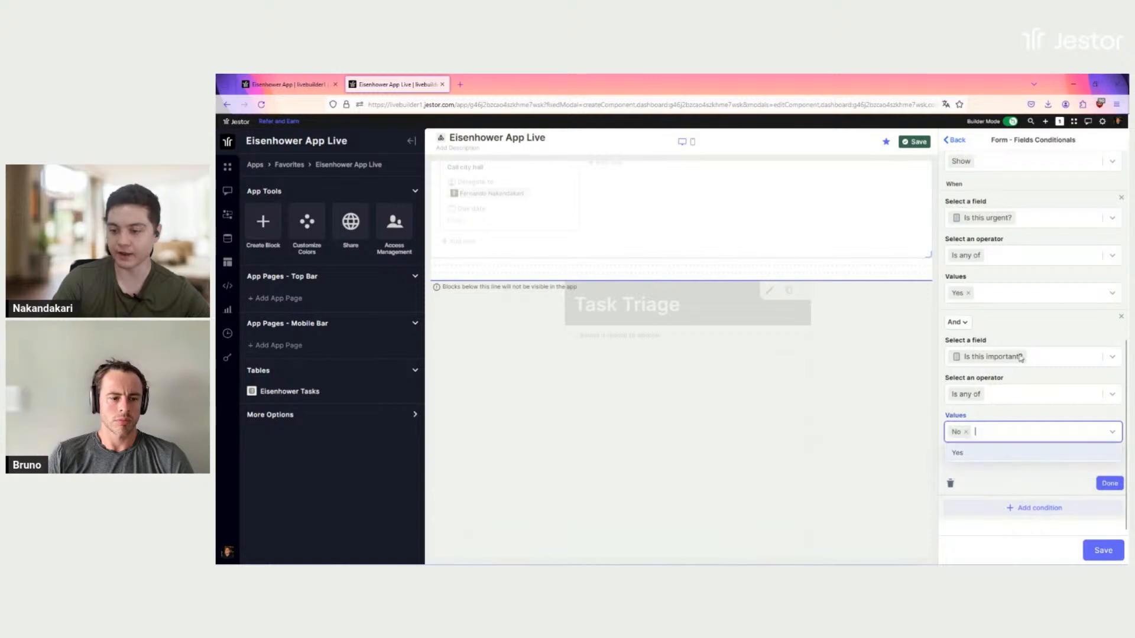
pyautogui.click(1035, 329)
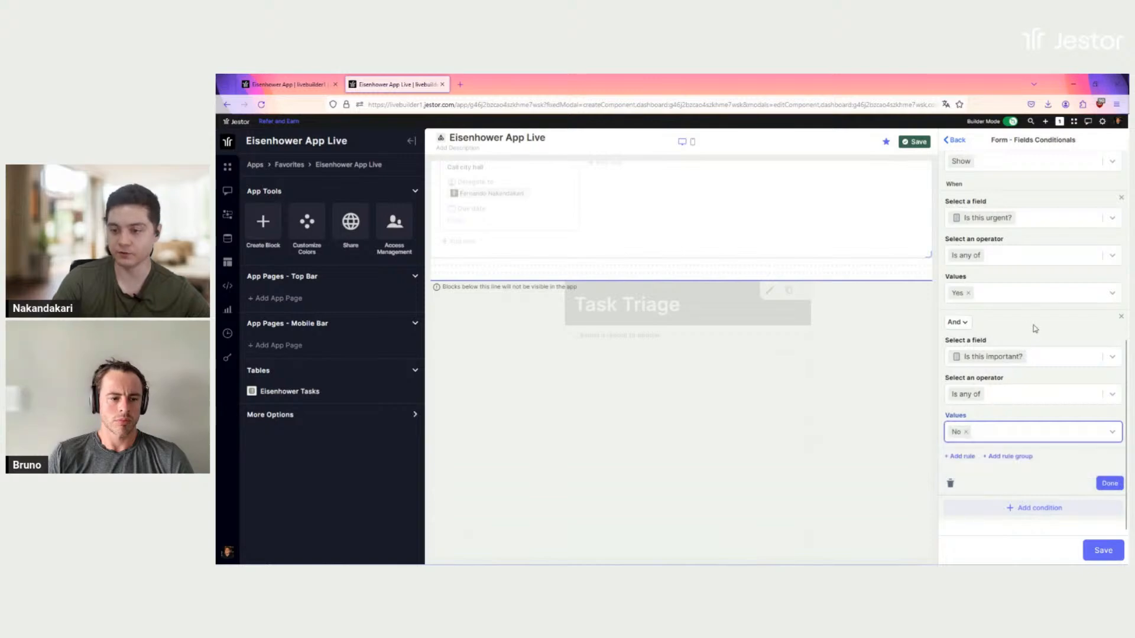
# Add a third condition that applies the Show action to the Trash it! button.
pyautogui.click(1033, 512)
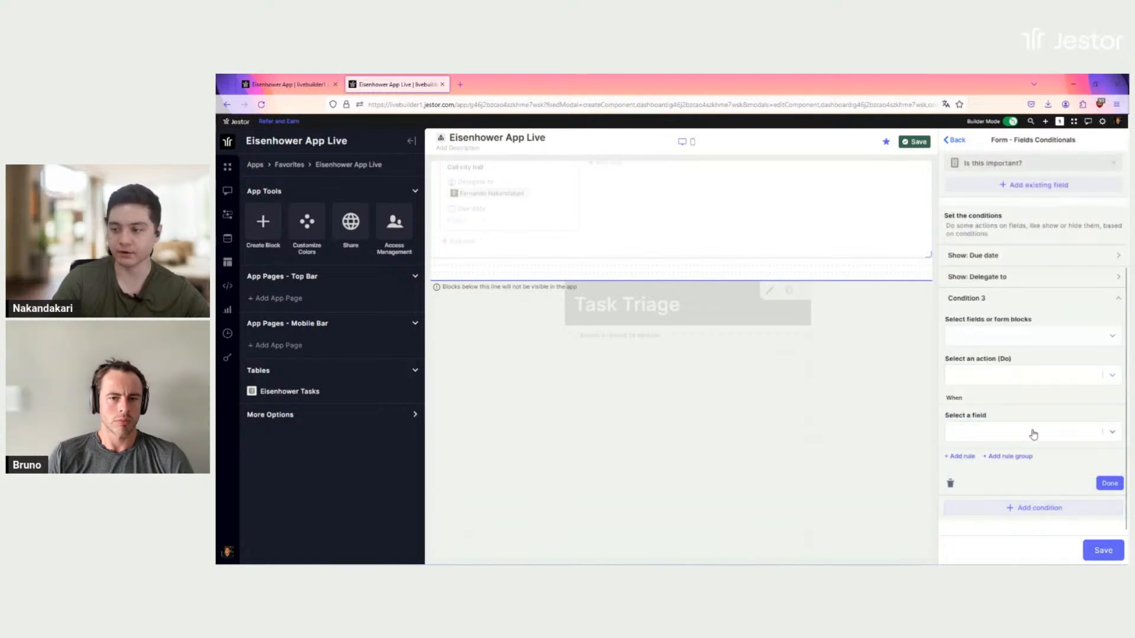
pyautogui.click(1014, 338)
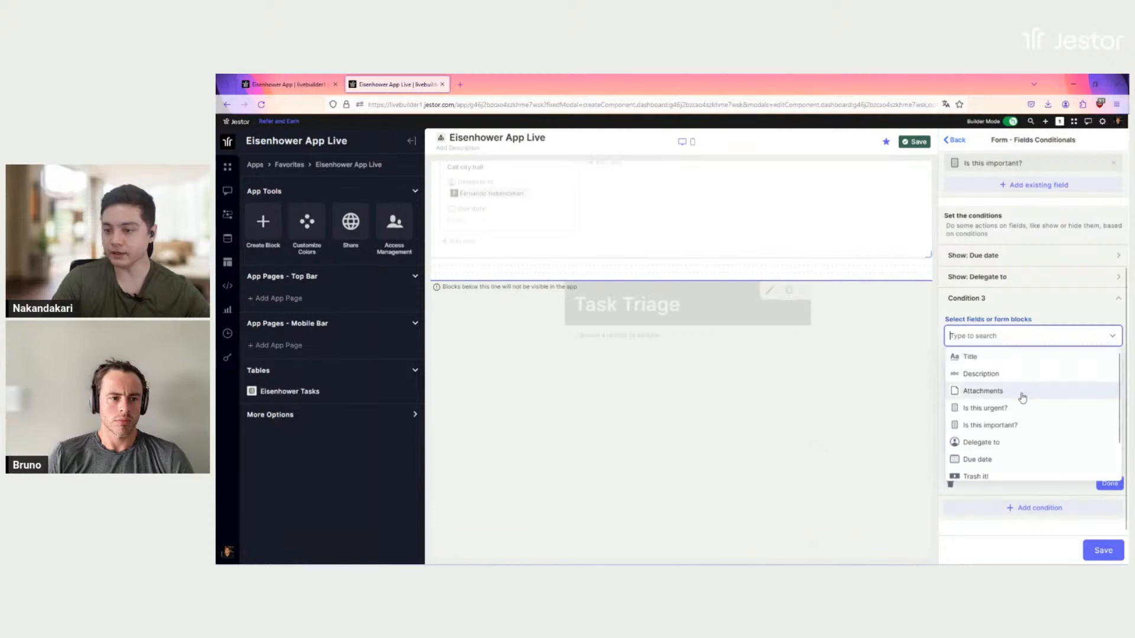
pyautogui.scroll(-3, 985, 450)
pyautogui.click(986, 444)
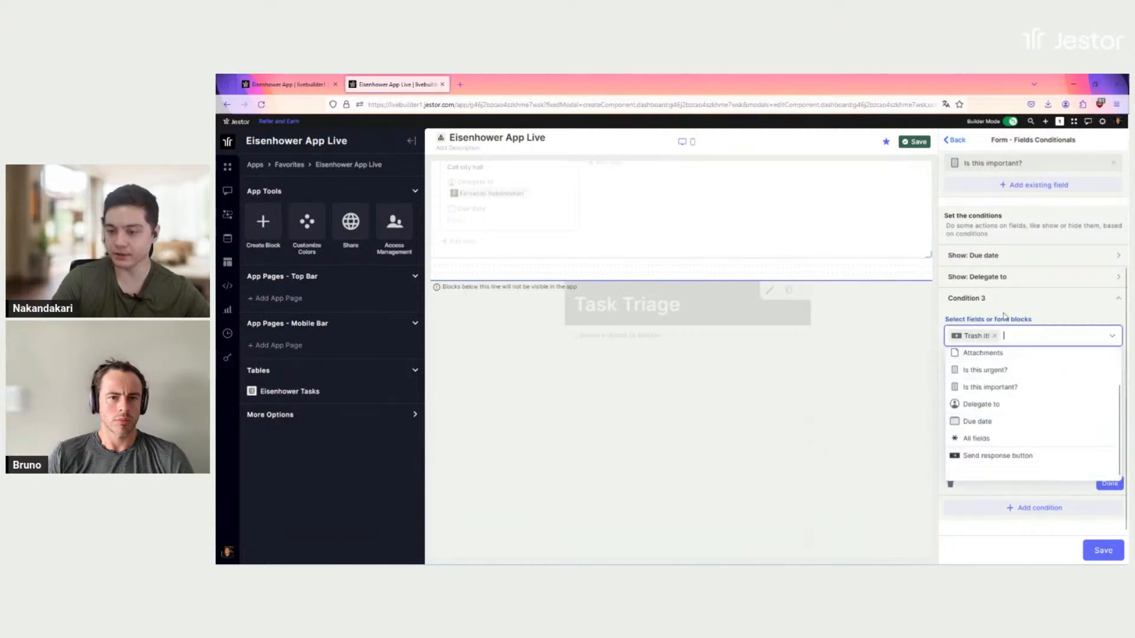
pyautogui.click(1008, 320)
pyautogui.click(996, 380)
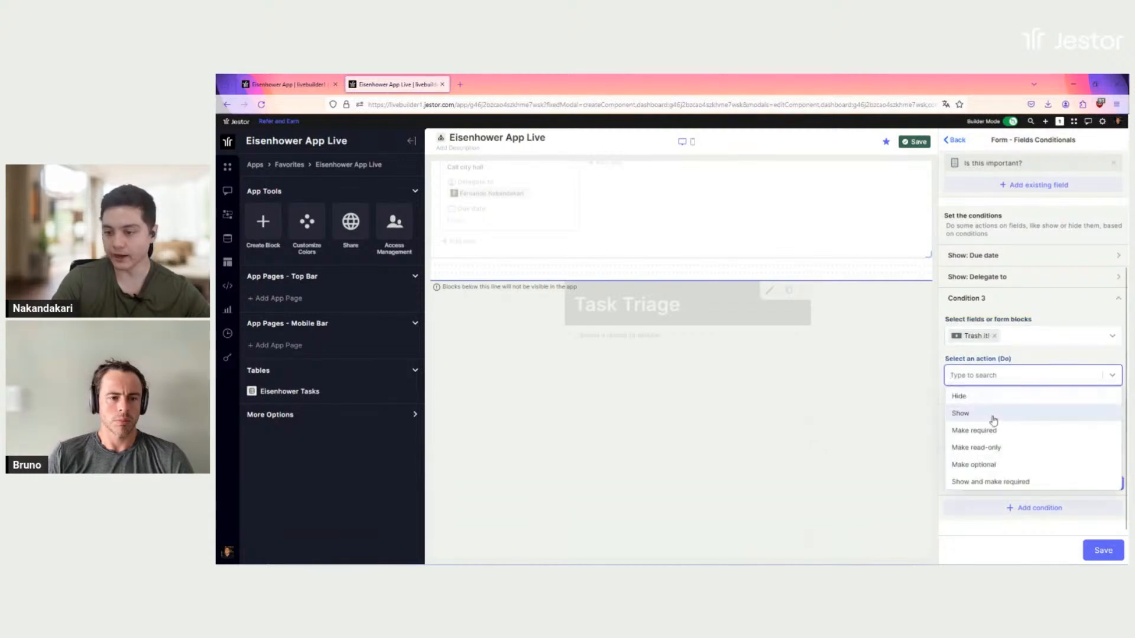
pyautogui.click(995, 418)
# Set the Trash it! condition's first rule to Is this urgent? is any of No.
pyautogui.click(1008, 436)
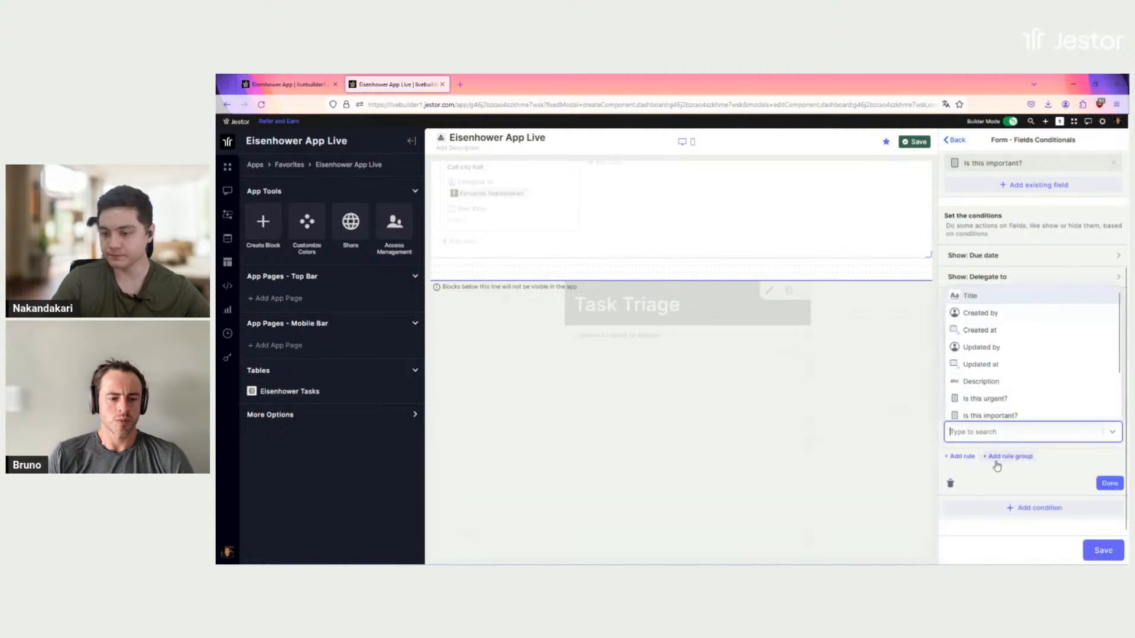
pyautogui.scroll(-2, 1010, 371)
pyautogui.click(1005, 346)
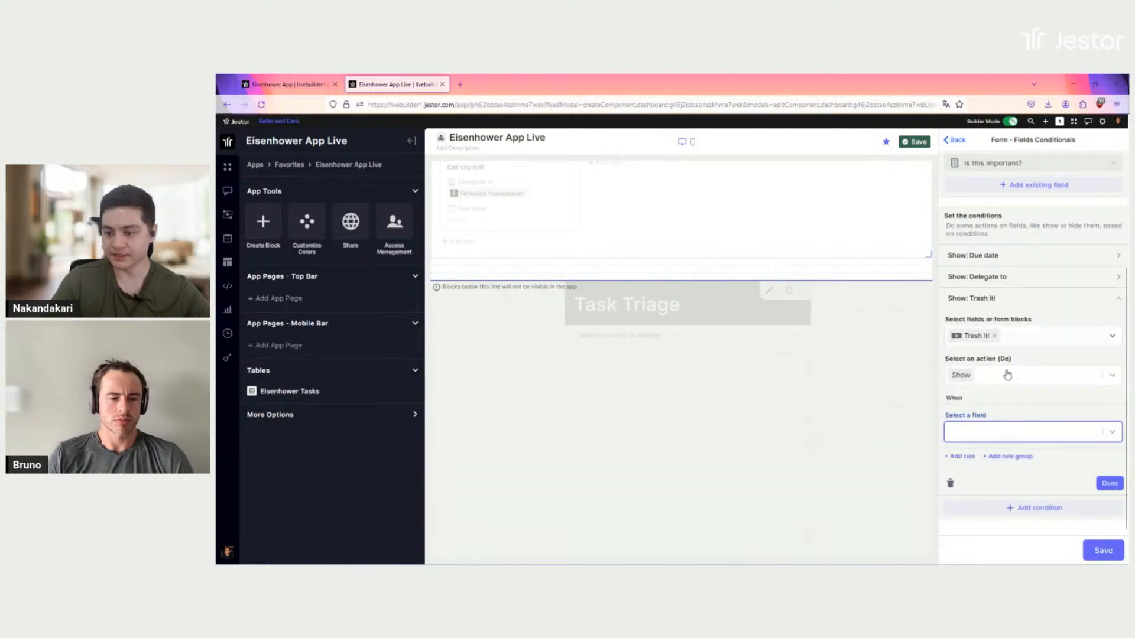
pyautogui.scroll(-1, 1010, 442)
pyautogui.click(1005, 456)
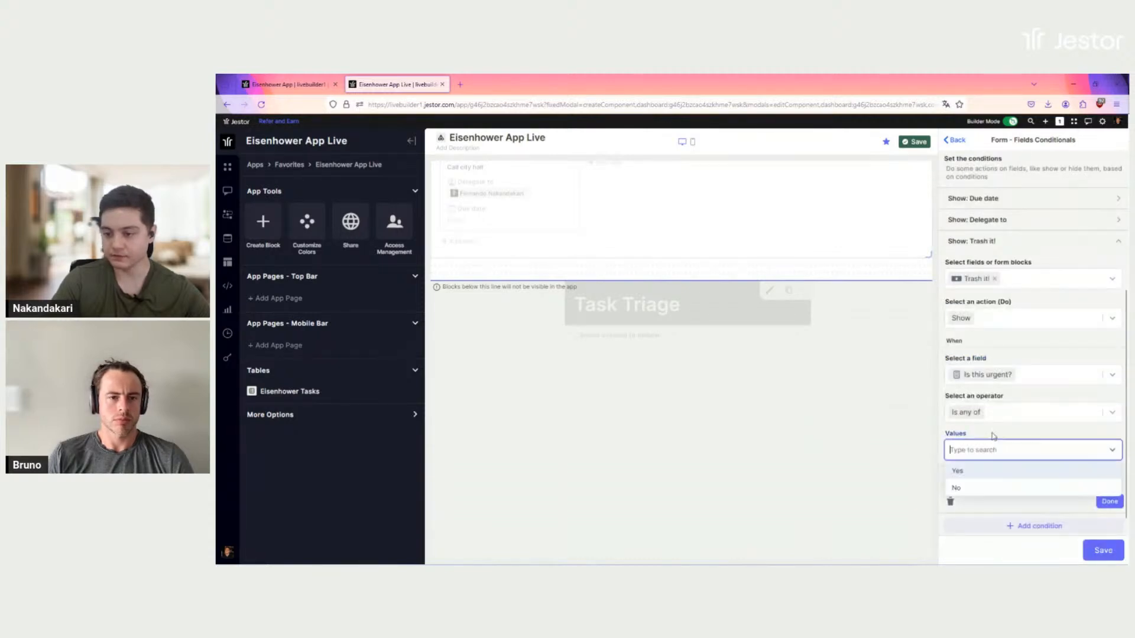
pyautogui.click(985, 489)
pyautogui.click(1011, 507)
# Add an And rule to the Trash it! condition requiring Is this important? is any of No.
pyautogui.click(963, 472)
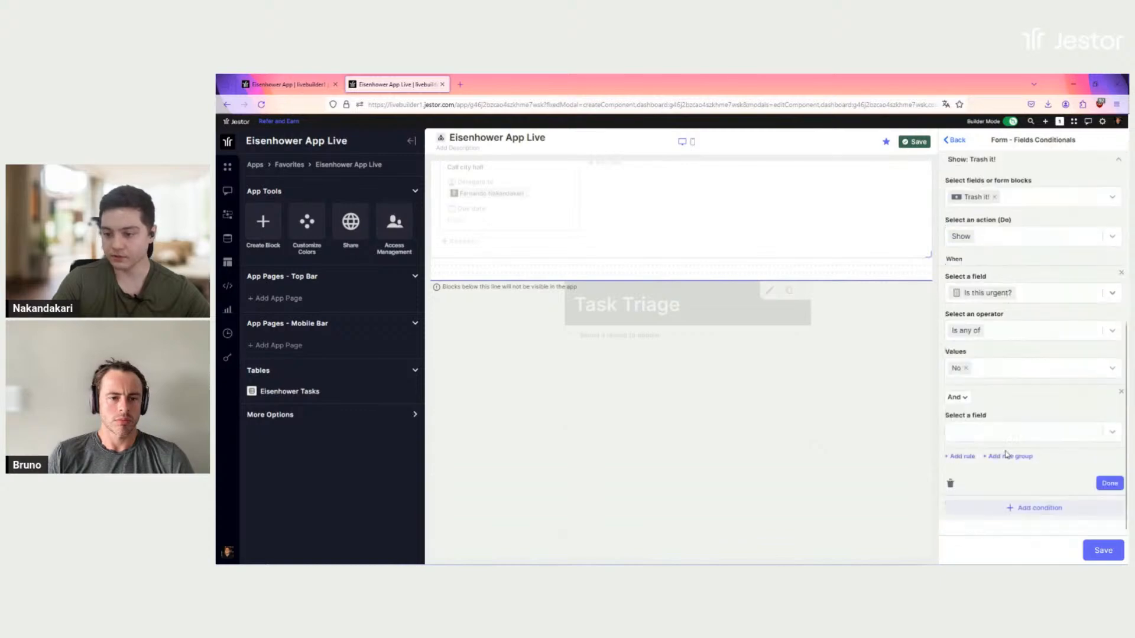
pyautogui.click(1017, 437)
pyautogui.scroll(-2, 1024, 479)
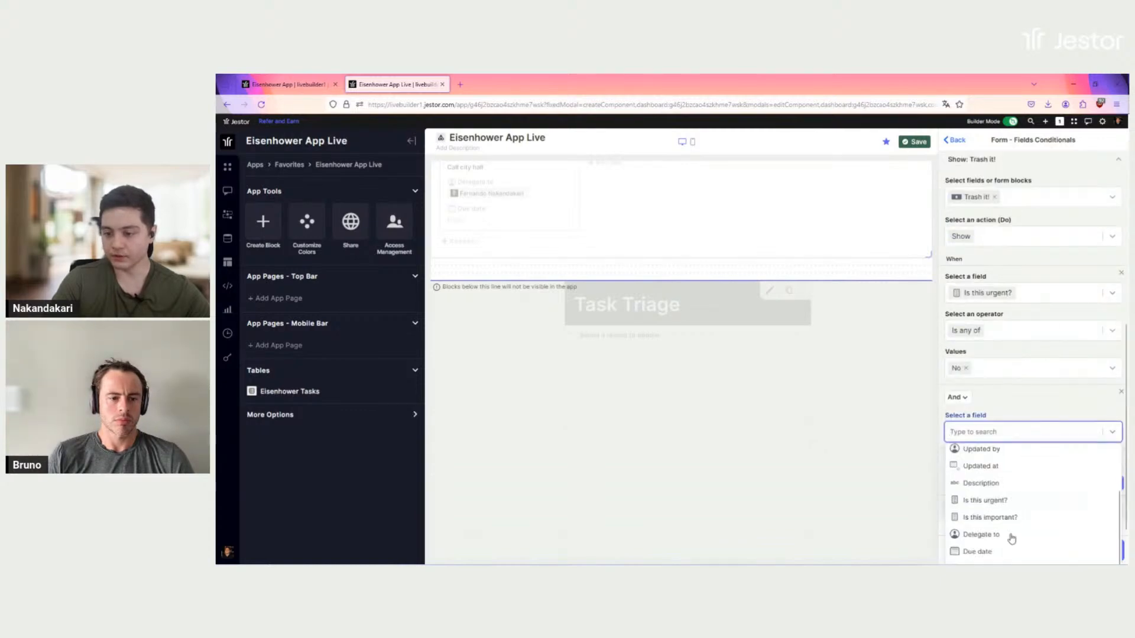
pyautogui.click(1003, 520)
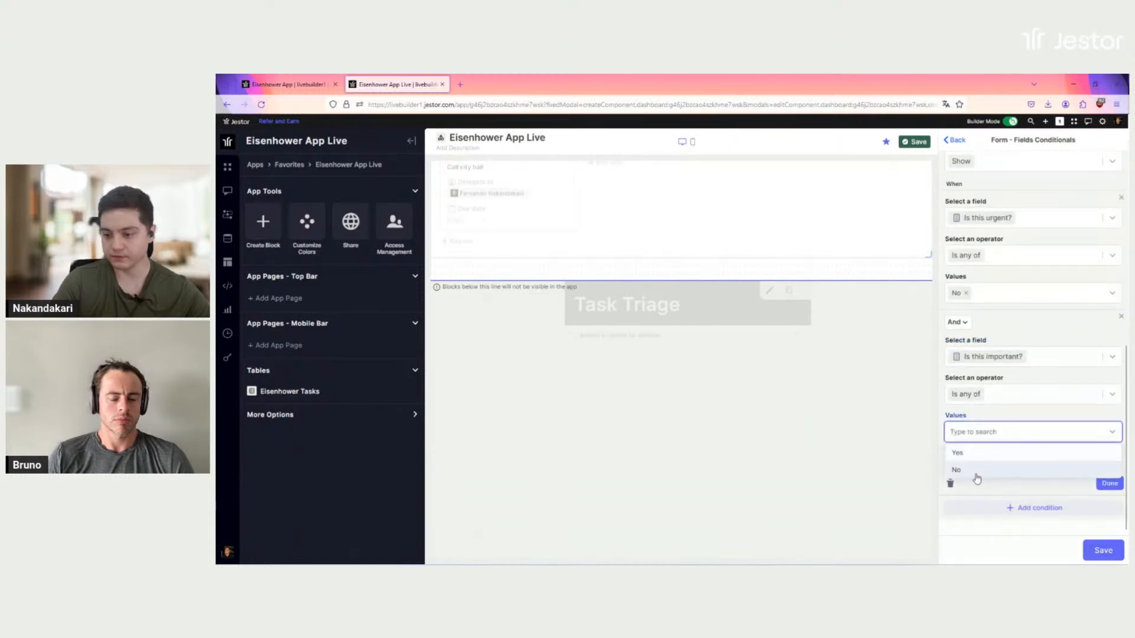
pyautogui.click(953, 471)
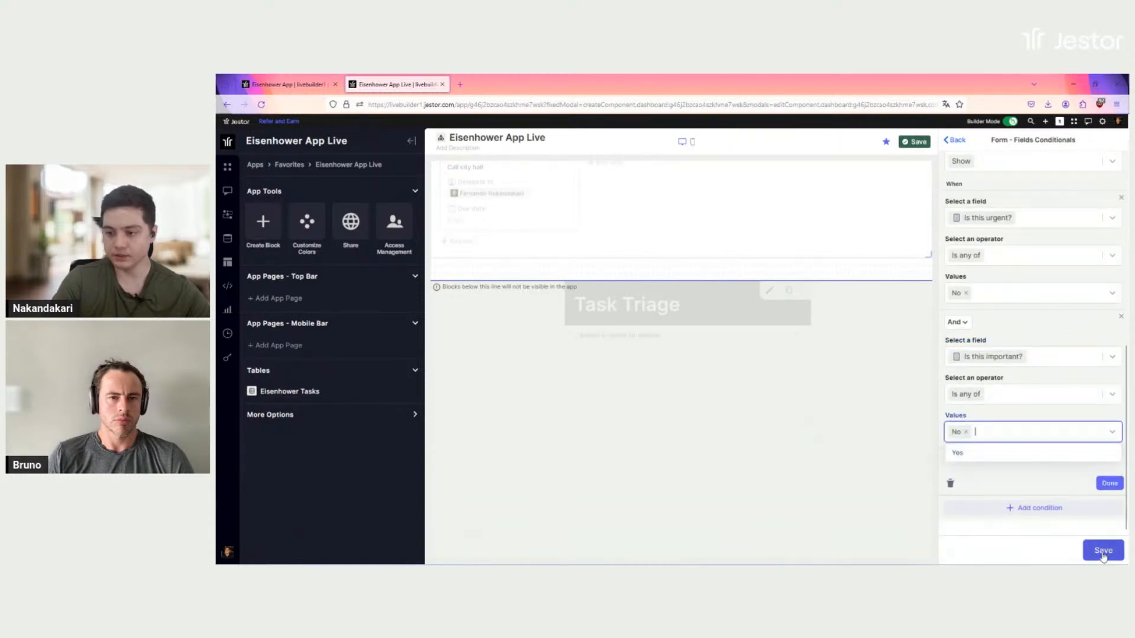
# Save the field conditionals and the Task Triage form block.
pyautogui.click(1103, 551)
pyautogui.scroll(-3, 1087, 473)
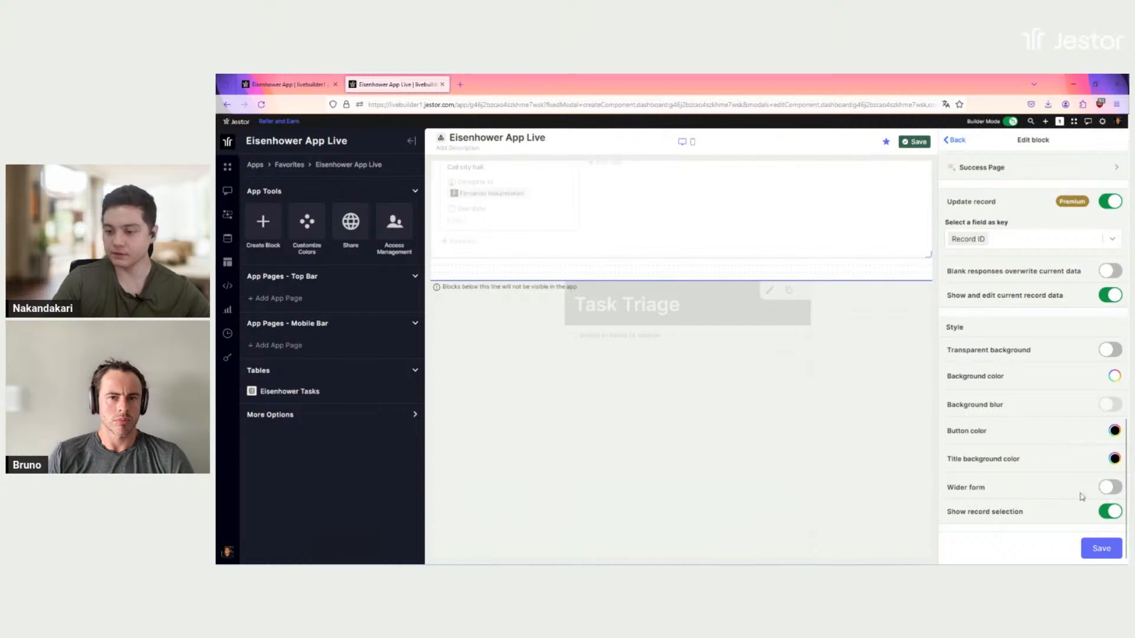
pyautogui.click(1102, 550)
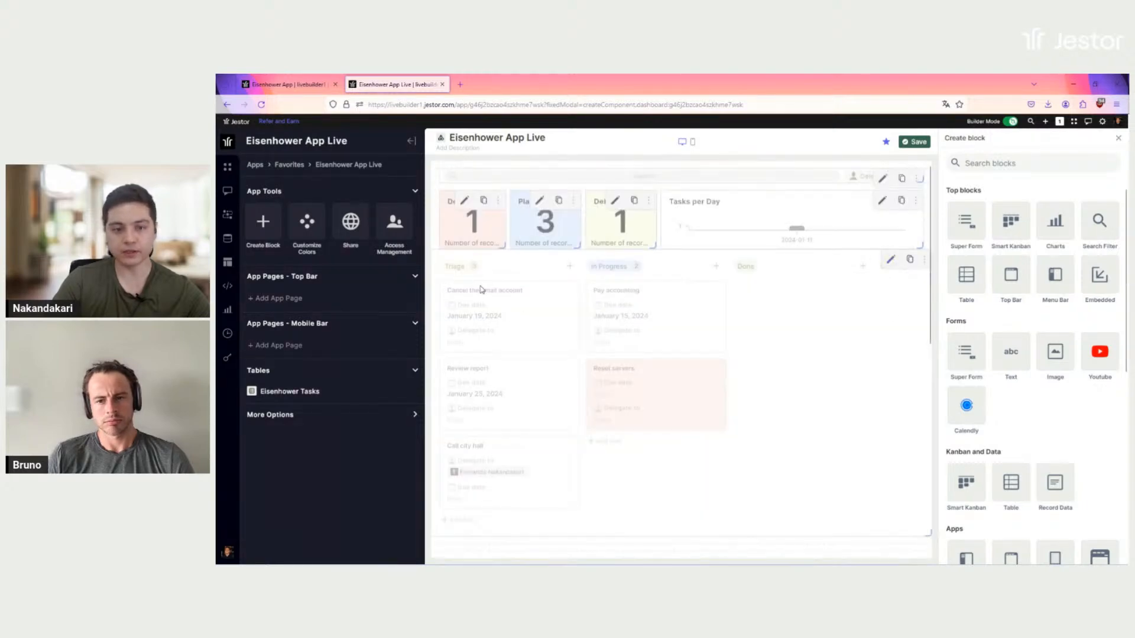
# Turn off standard table rules for the kanban block's record update form and select the Task Triage form.
pyautogui.click(889, 263)
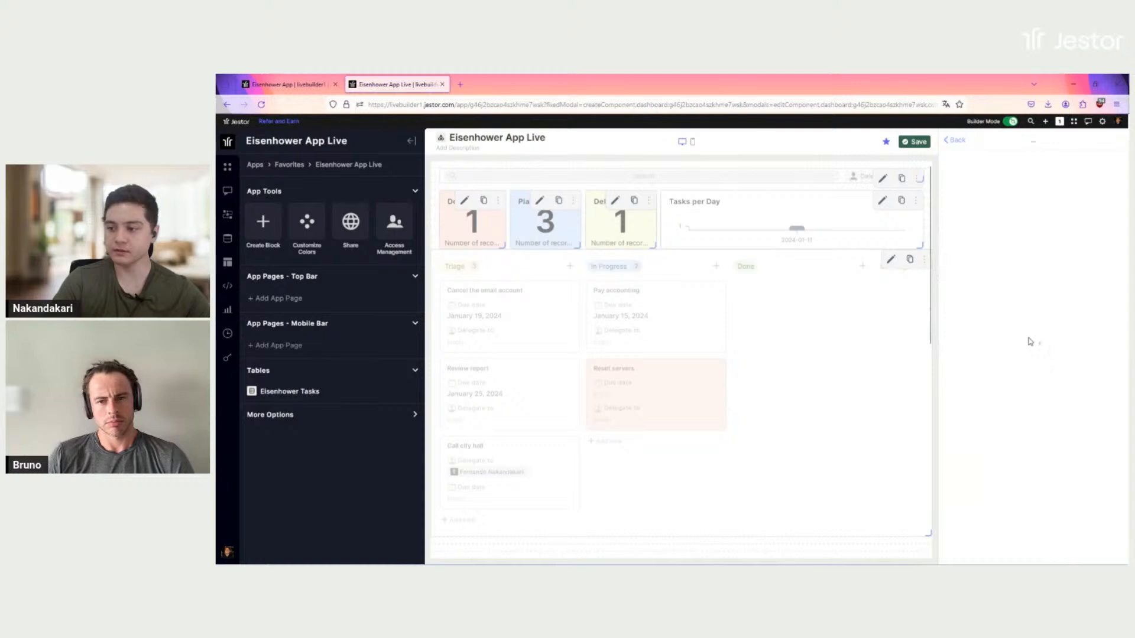
pyautogui.scroll(-10, 1062, 319)
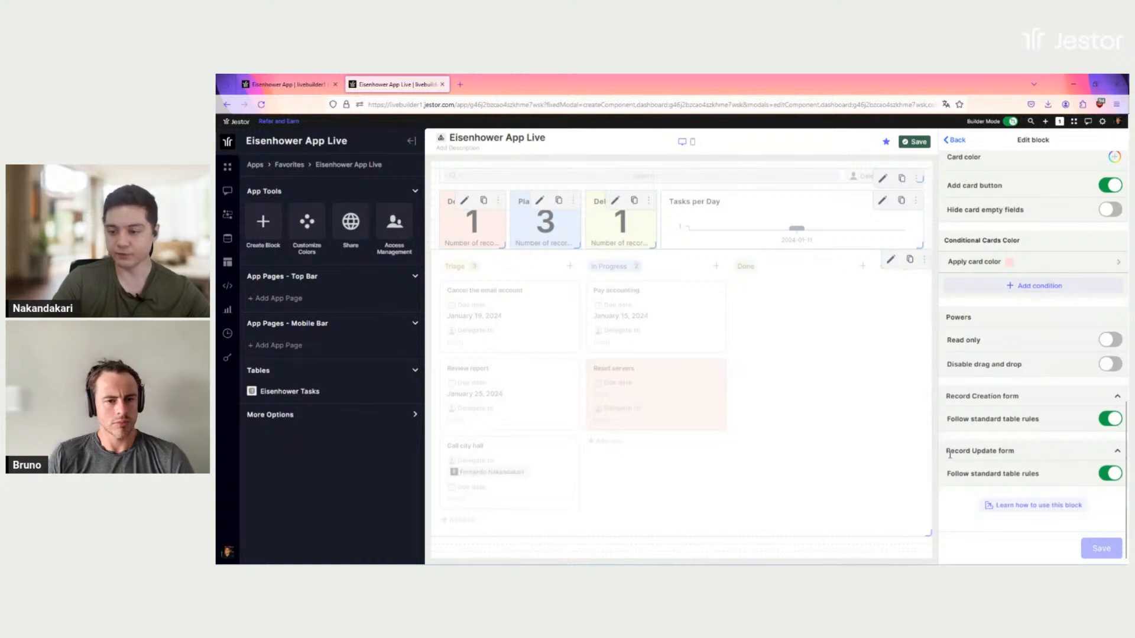
pyautogui.moveTo(950, 451); pyautogui.dragTo(1013, 453)
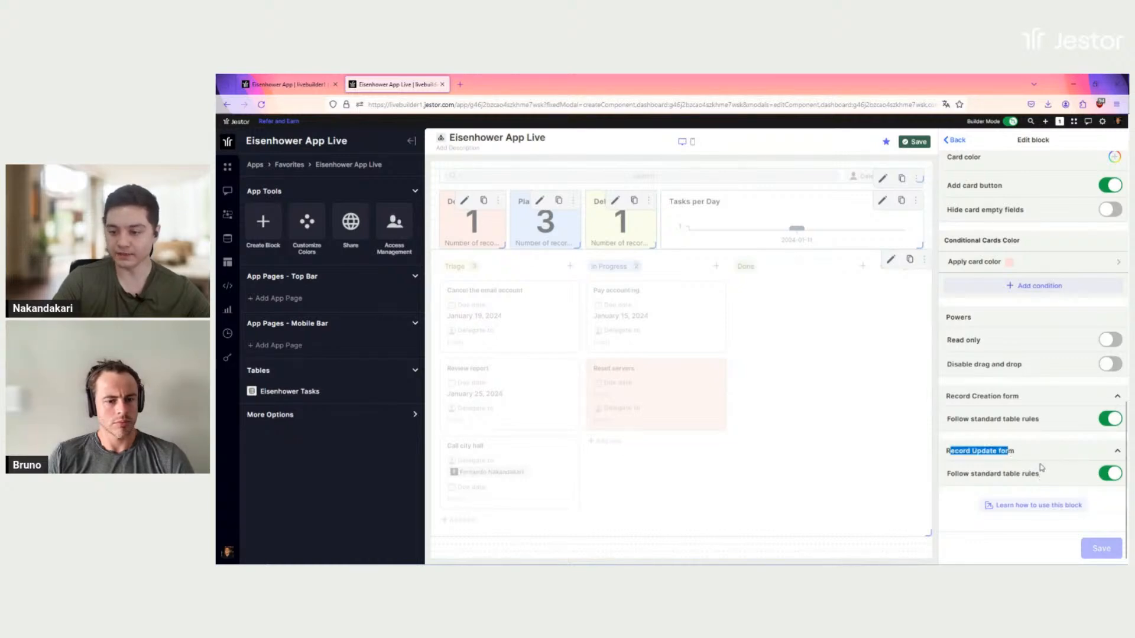
pyautogui.click(1111, 475)
pyautogui.scroll(-3, 1067, 462)
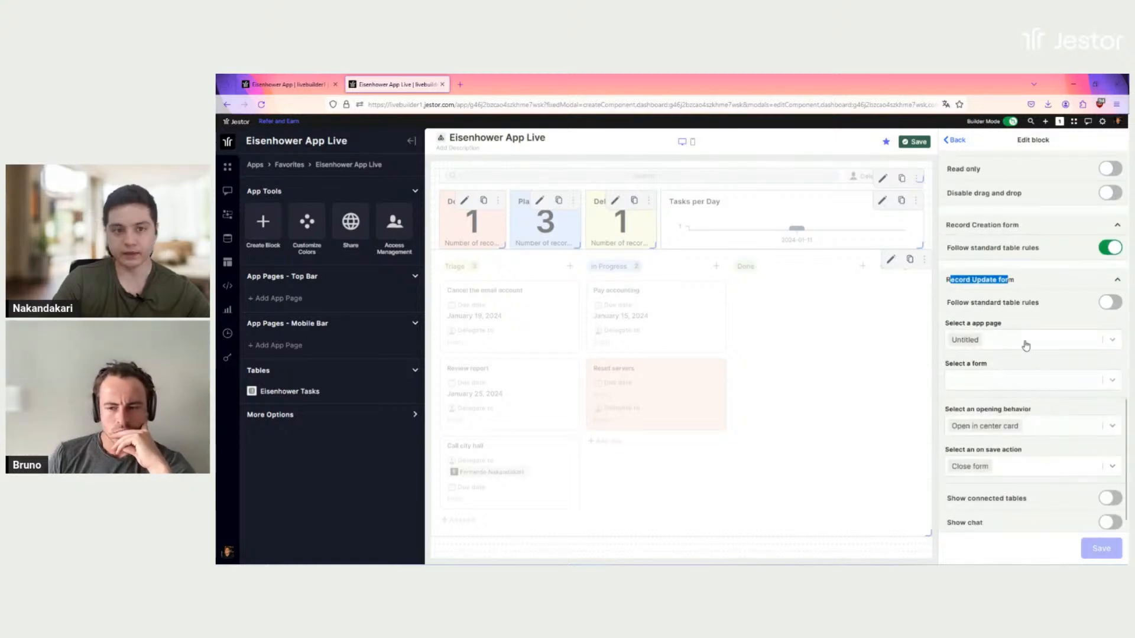
pyautogui.scroll(-1, 1010, 372)
pyautogui.click(1013, 324)
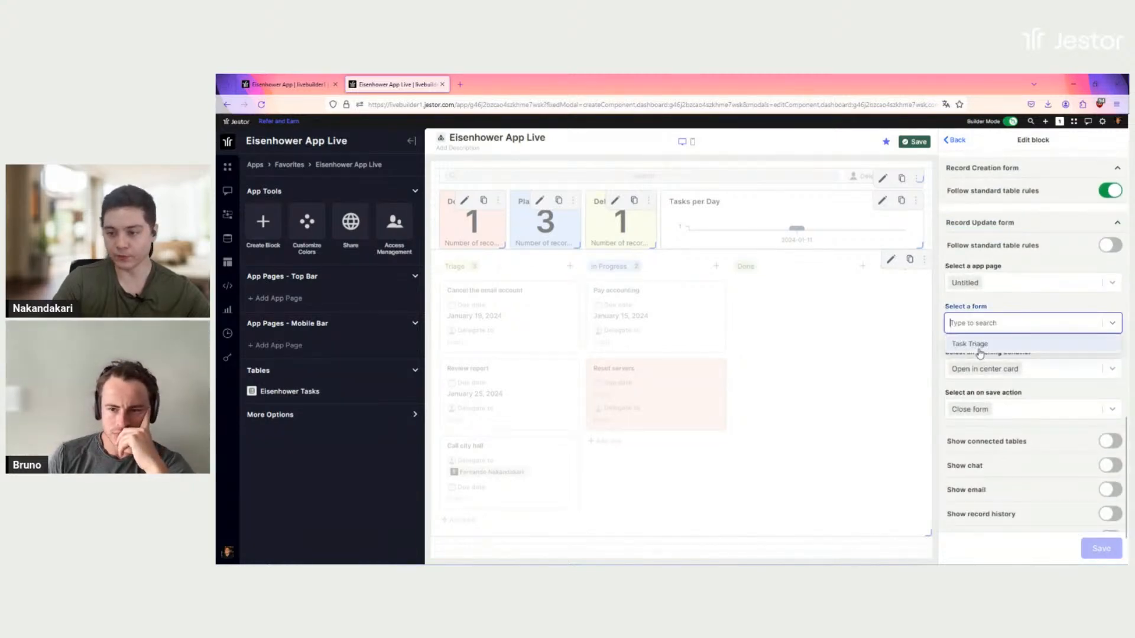
pyautogui.click(975, 344)
pyautogui.scroll(-2, 1047, 315)
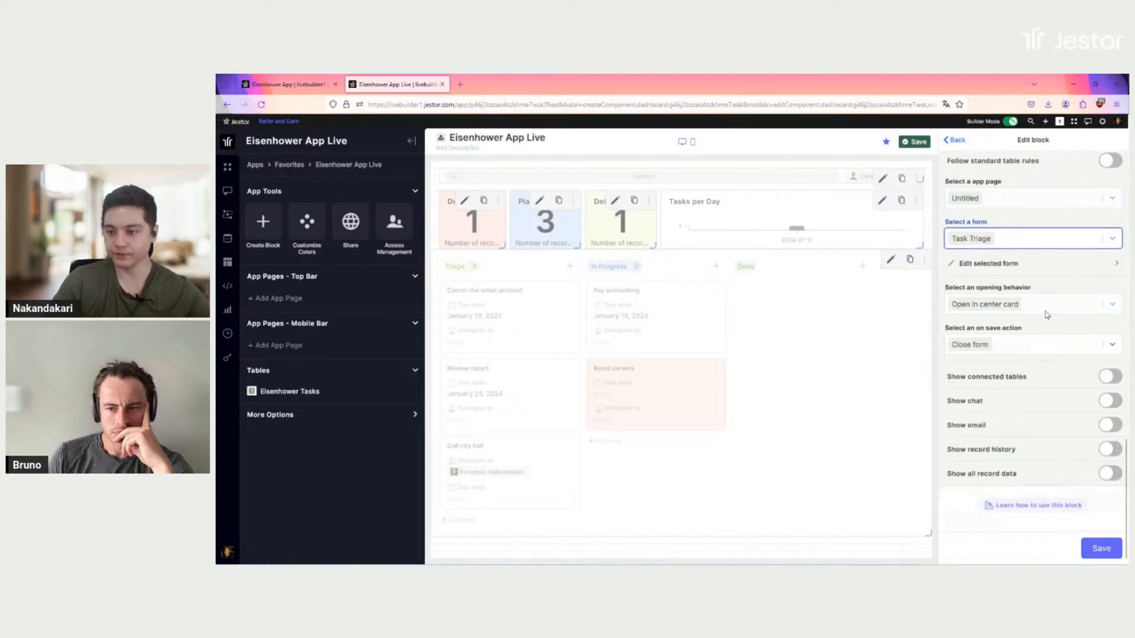
# Set the update form to open in the right panel with chat shown, and save the kanban block.
pyautogui.click(1048, 310)
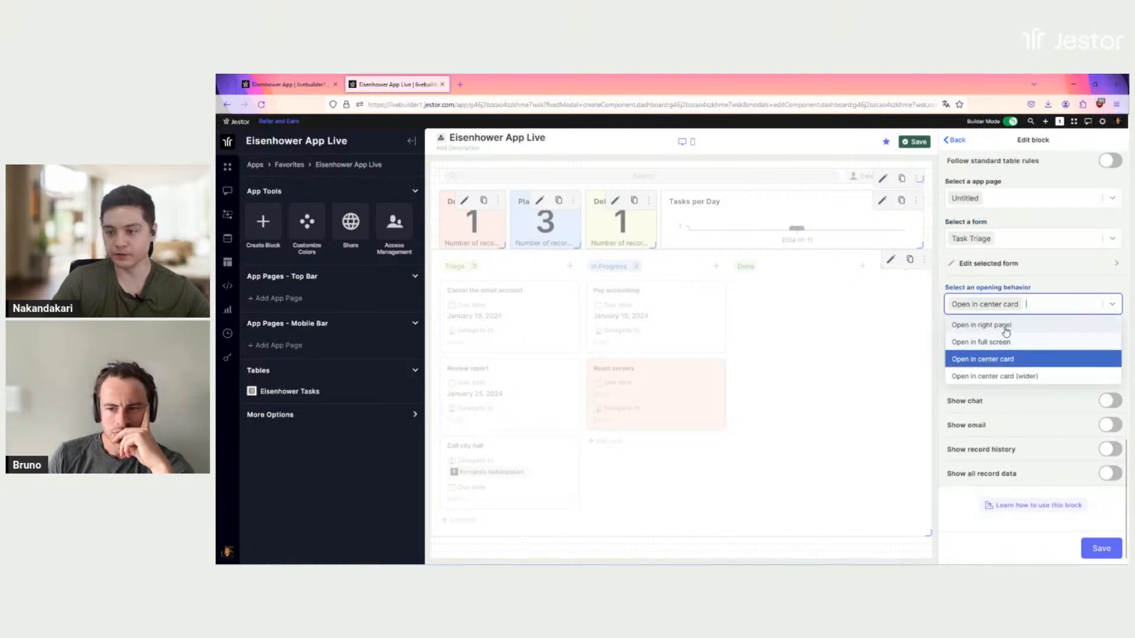
pyautogui.click(1009, 330)
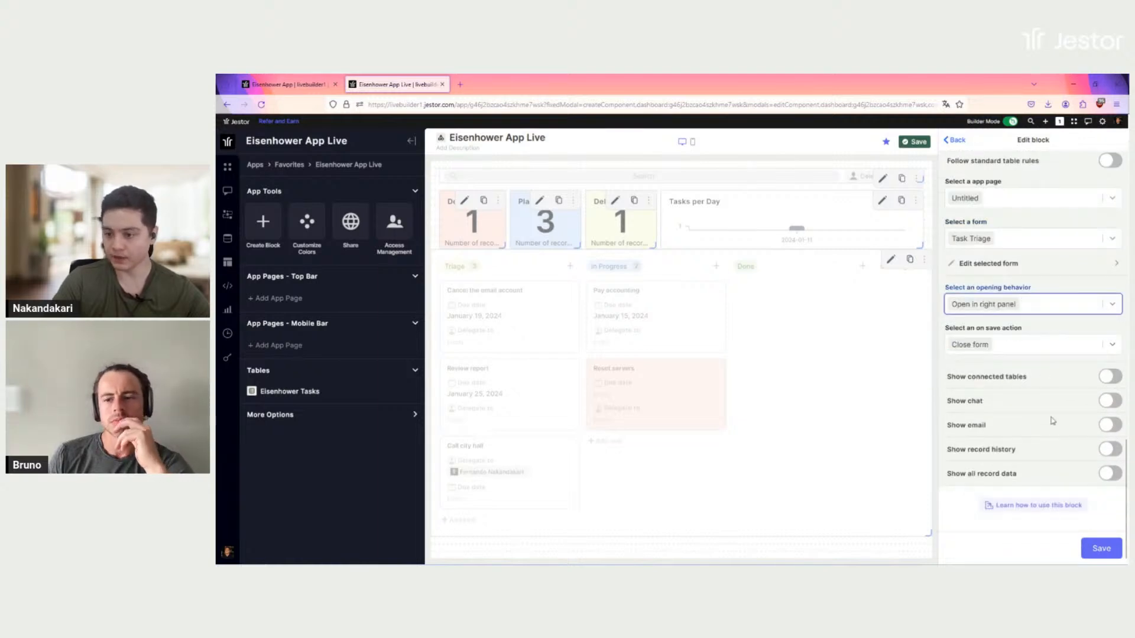
pyautogui.click(1107, 403)
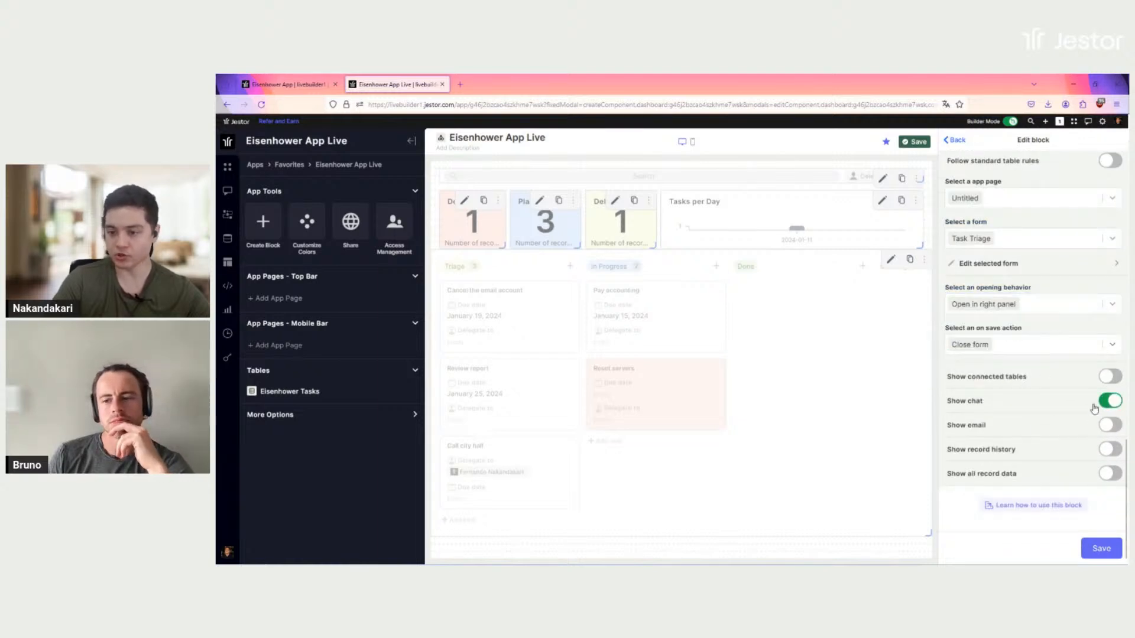
pyautogui.click(1101, 549)
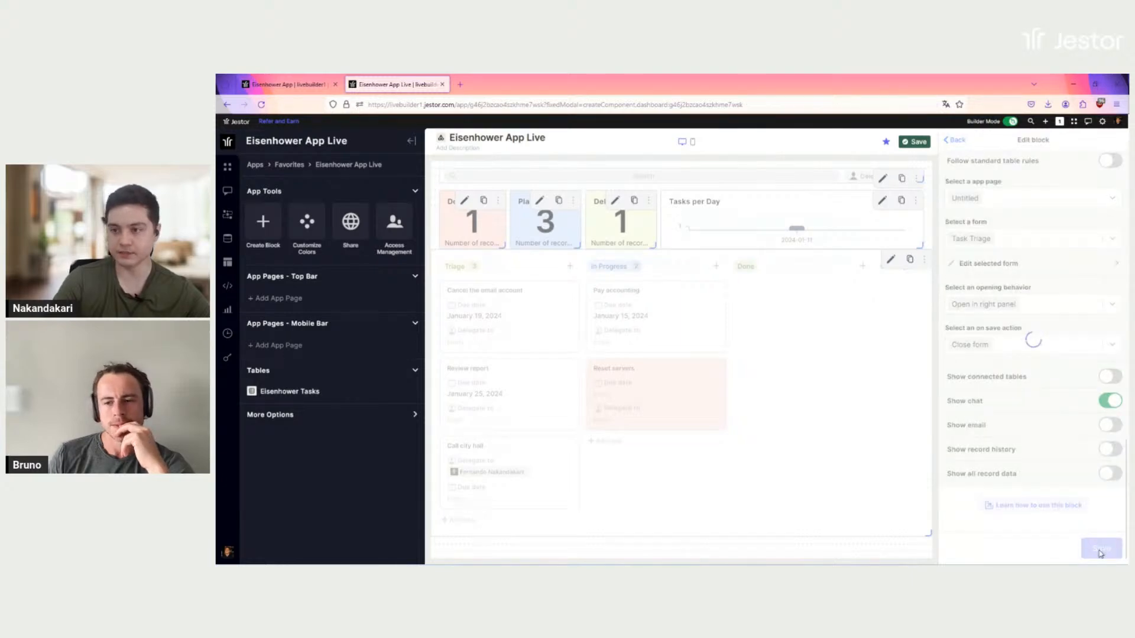
pyautogui.click(1118, 140)
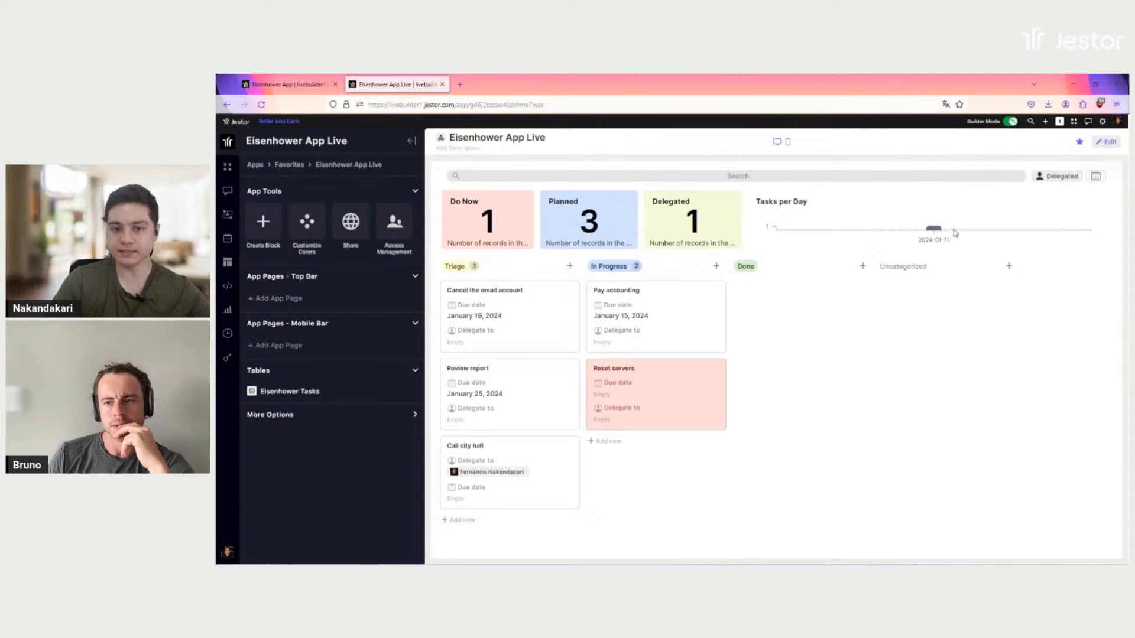
# Open the "Cancel the email account" card and examine its fields in the Task Triage form.
pyautogui.click(541, 331)
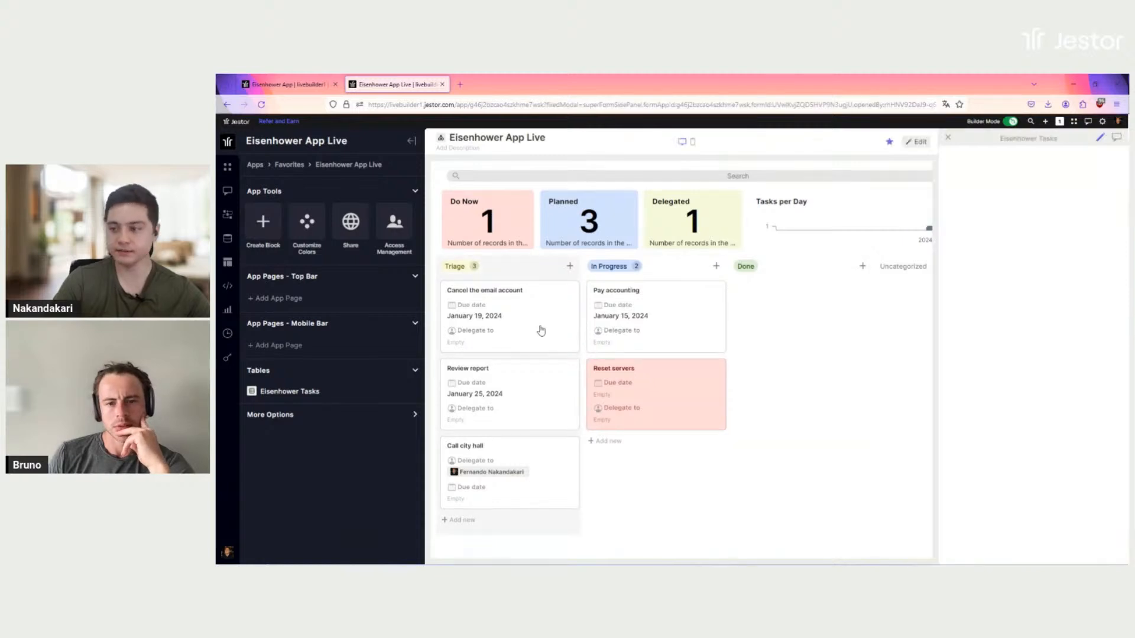
pyautogui.scroll(-1, 1031, 450)
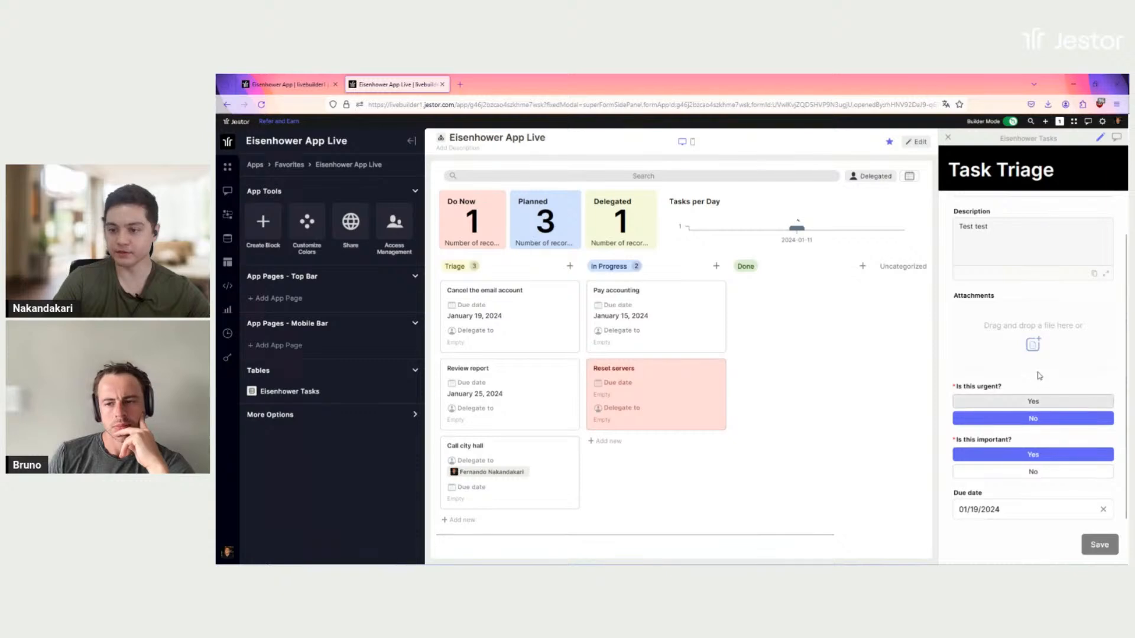
pyautogui.scroll(1, 1044, 378)
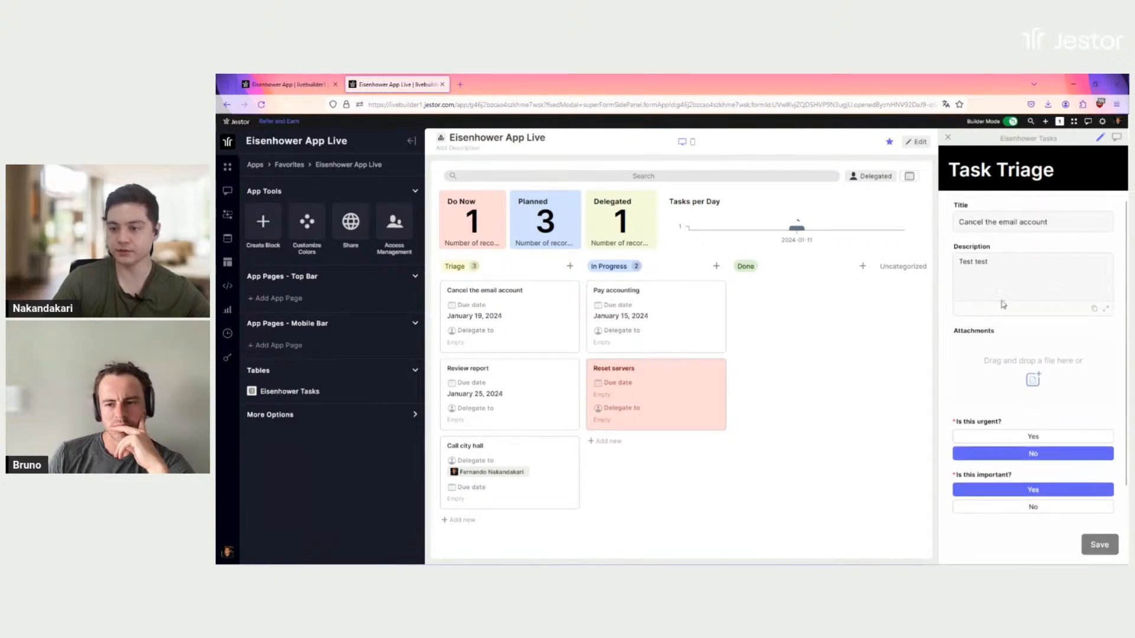
pyautogui.moveTo(1037, 222); pyautogui.dragTo(975, 223)
pyautogui.scroll(-1, 1035, 354)
# Test the conditional fields with Is this urgent? Yes and Is this important? No, view the Delegate to options, and close without saving.
pyautogui.click(1035, 406)
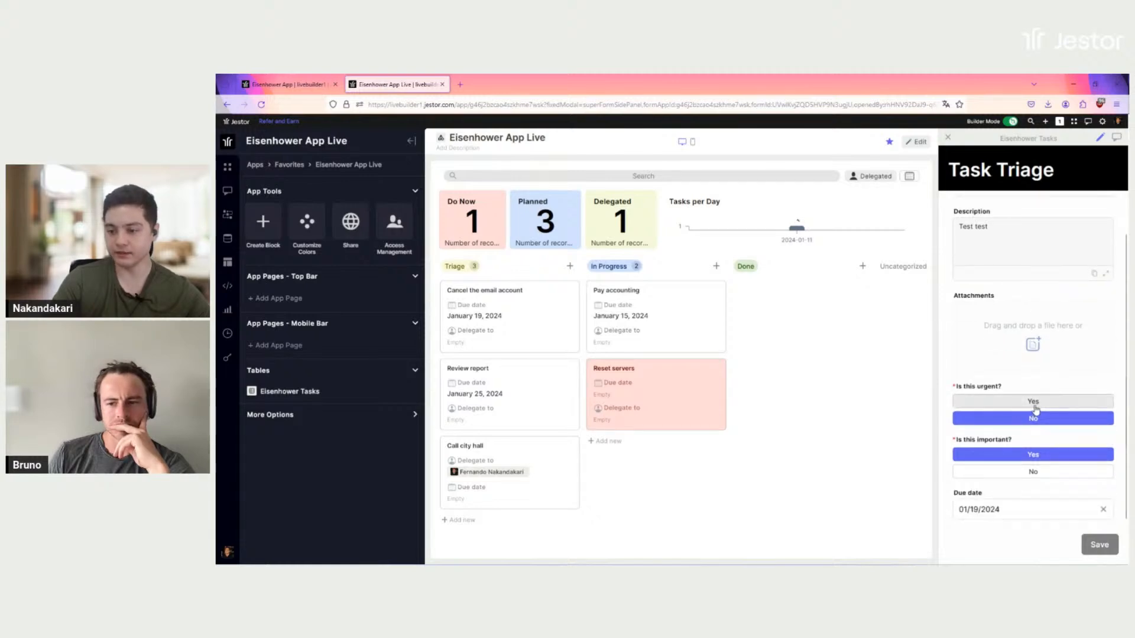
pyautogui.scroll(1, 1046, 438)
pyautogui.click(1034, 458)
pyautogui.scroll(-1, 1035, 458)
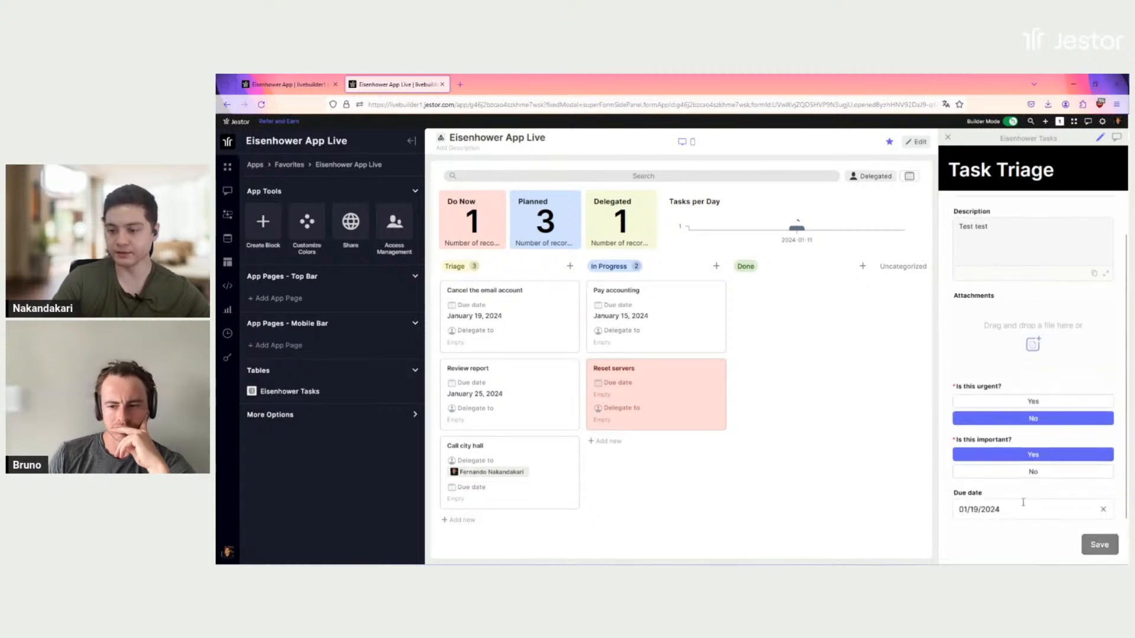
pyautogui.click(1033, 401)
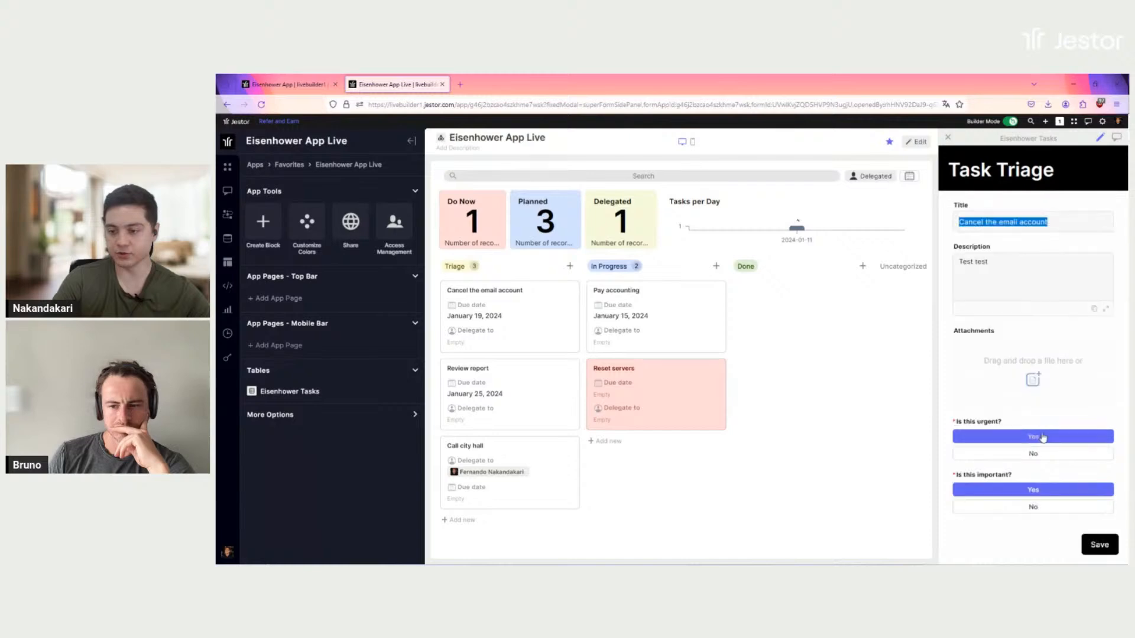
pyautogui.click(1038, 507)
pyautogui.scroll(-1, 1040, 461)
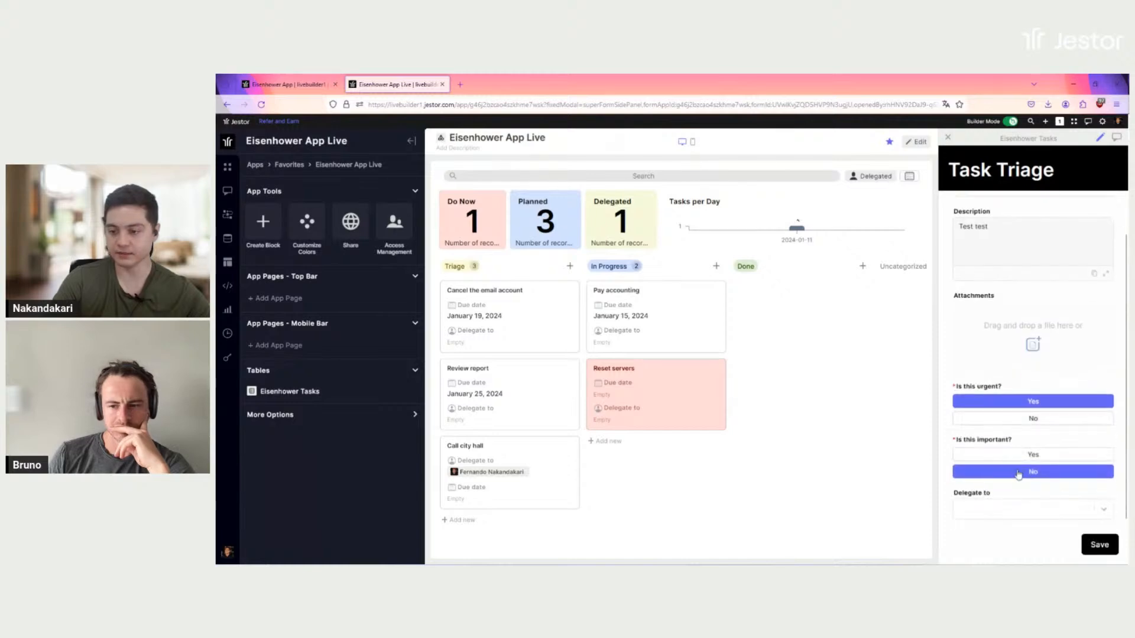
pyautogui.click(1015, 506)
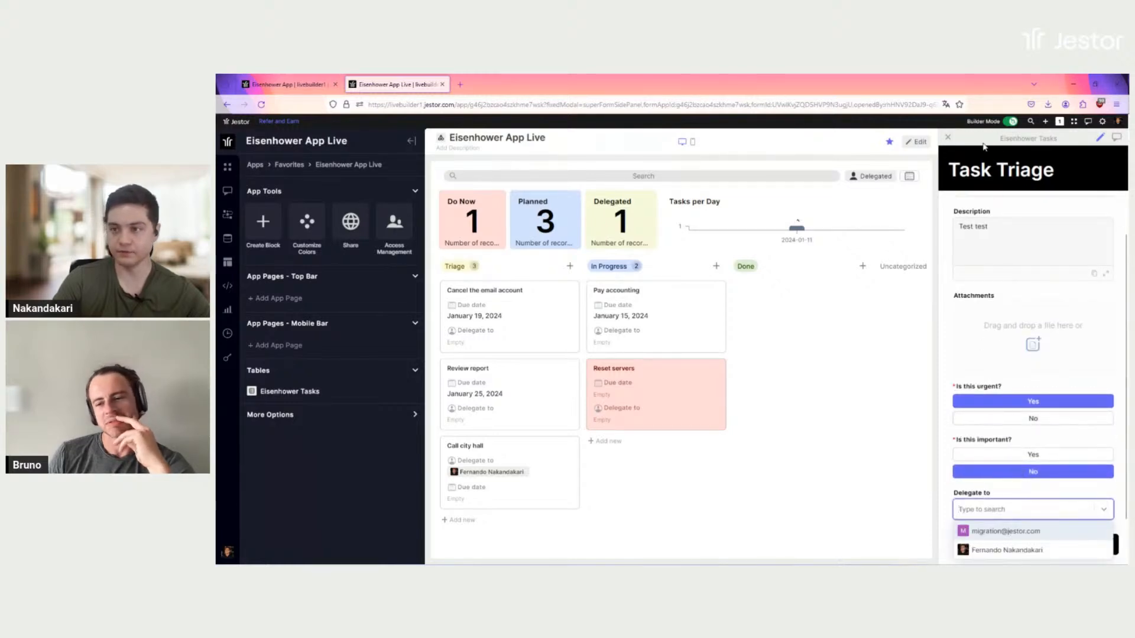
pyautogui.click(946, 139)
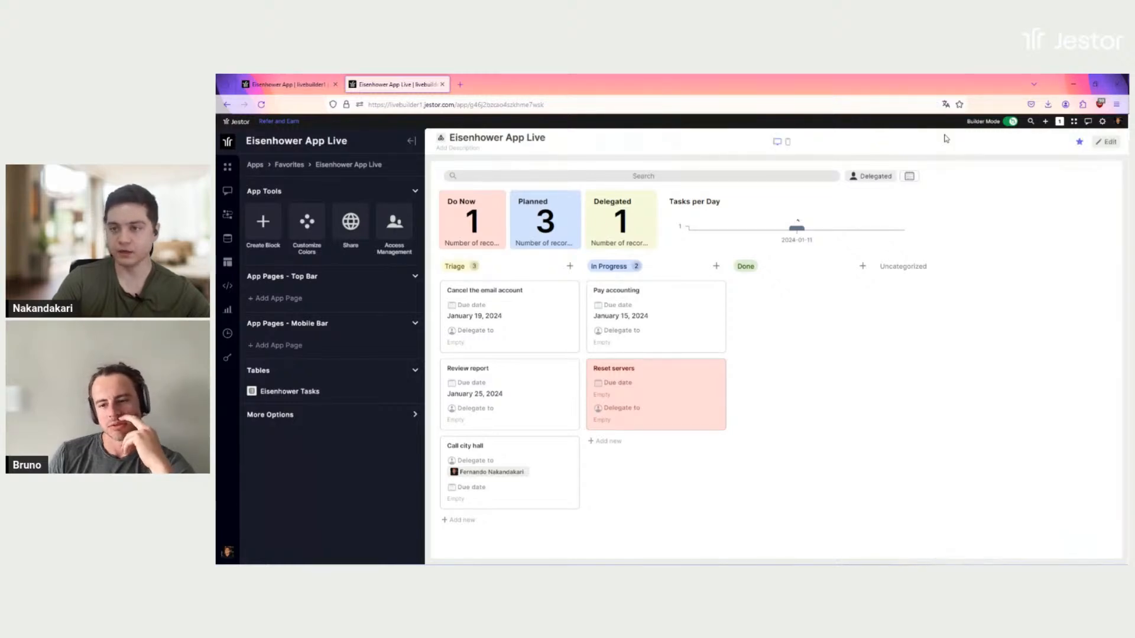
# Open the kanban block for editing and copy the Info section's description from the Task Status form in the original Eisenhower App.
pyautogui.click(1106, 142)
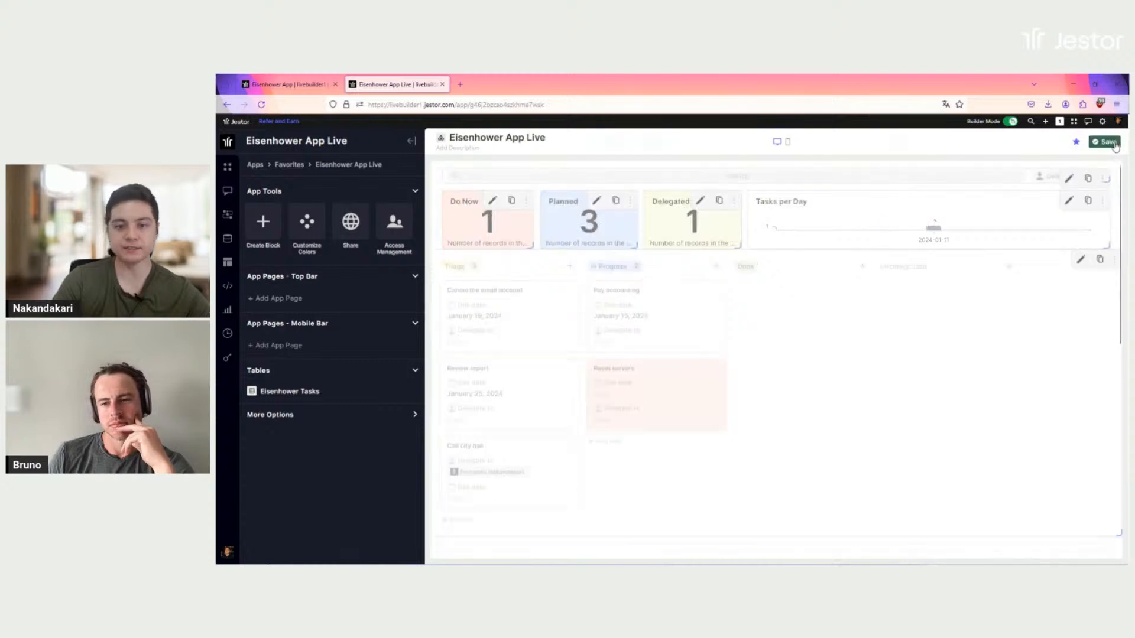
pyautogui.click(1081, 262)
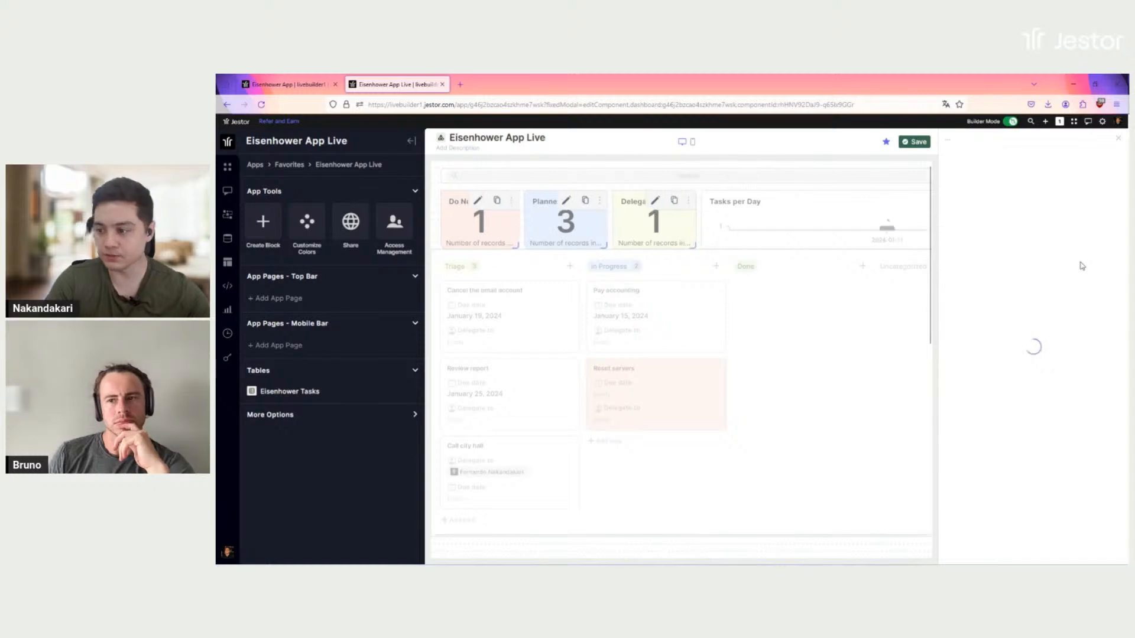
pyautogui.click(289, 84)
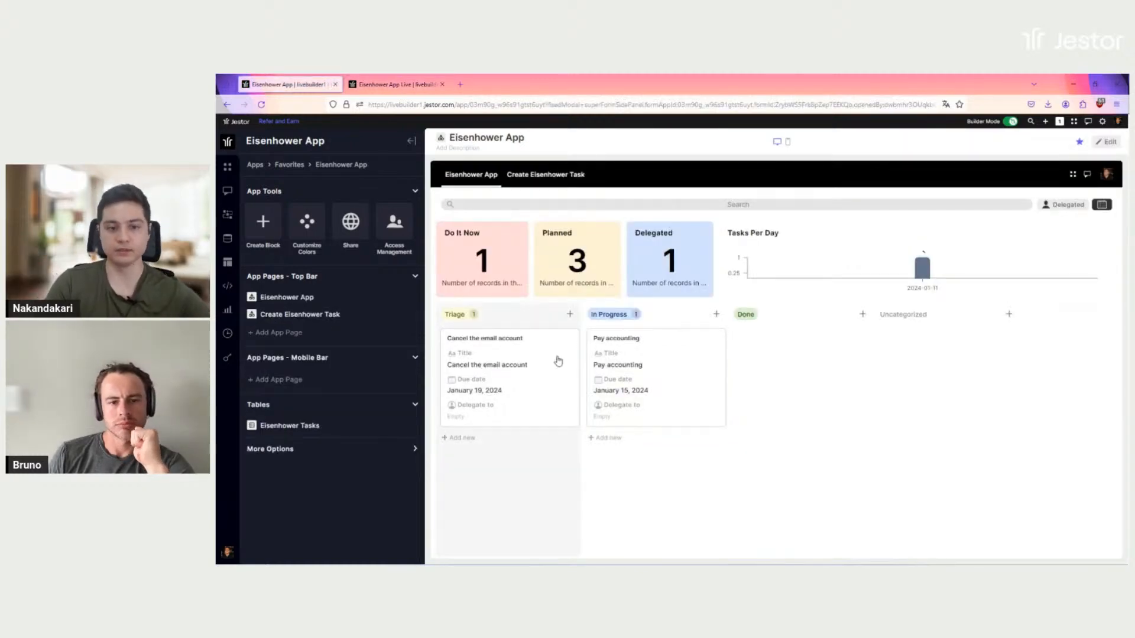
pyautogui.scroll(-5, 1002, 466)
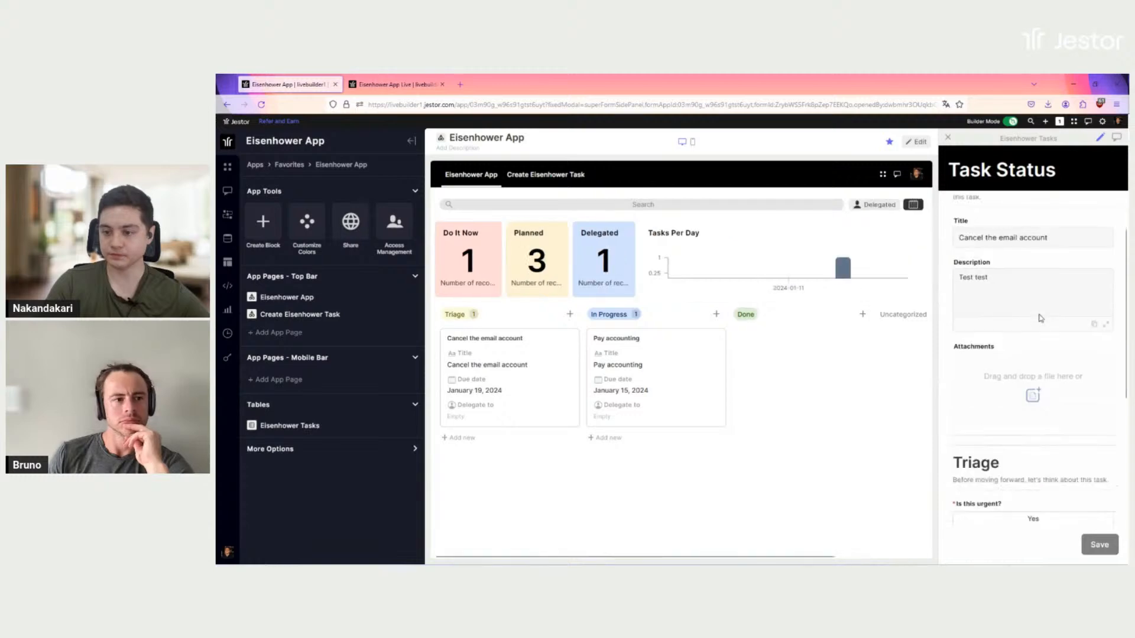
pyautogui.scroll(-1, 1016, 446)
pyautogui.scroll(5, 1025, 414)
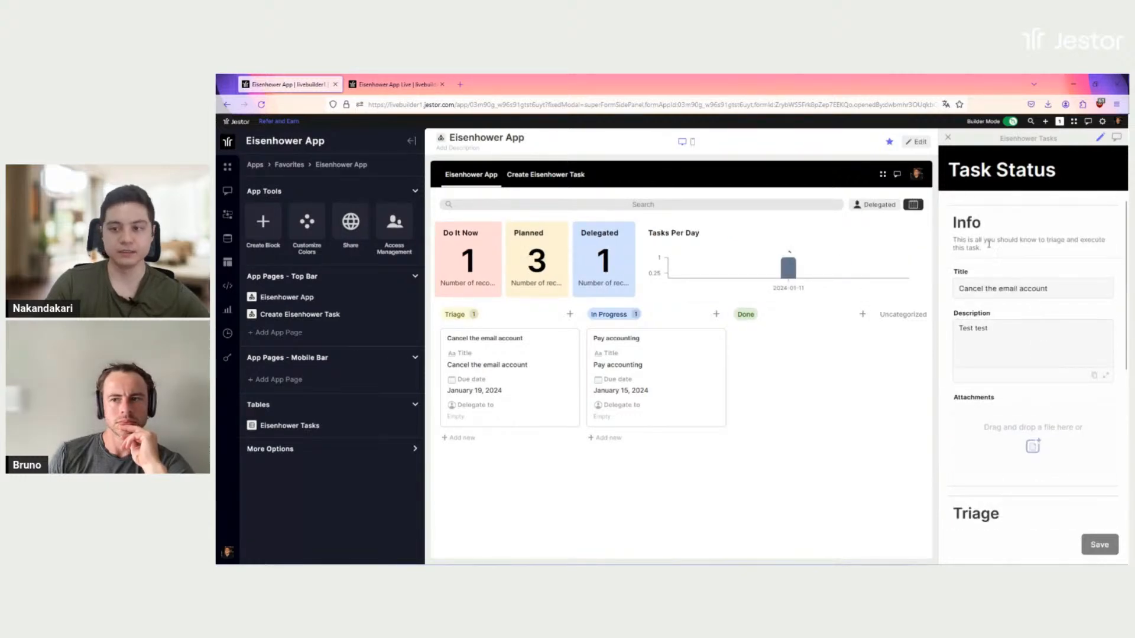
pyautogui.moveTo(968, 240); pyautogui.dragTo(986, 251)
pyautogui.hotkey('ctrl', 'c')
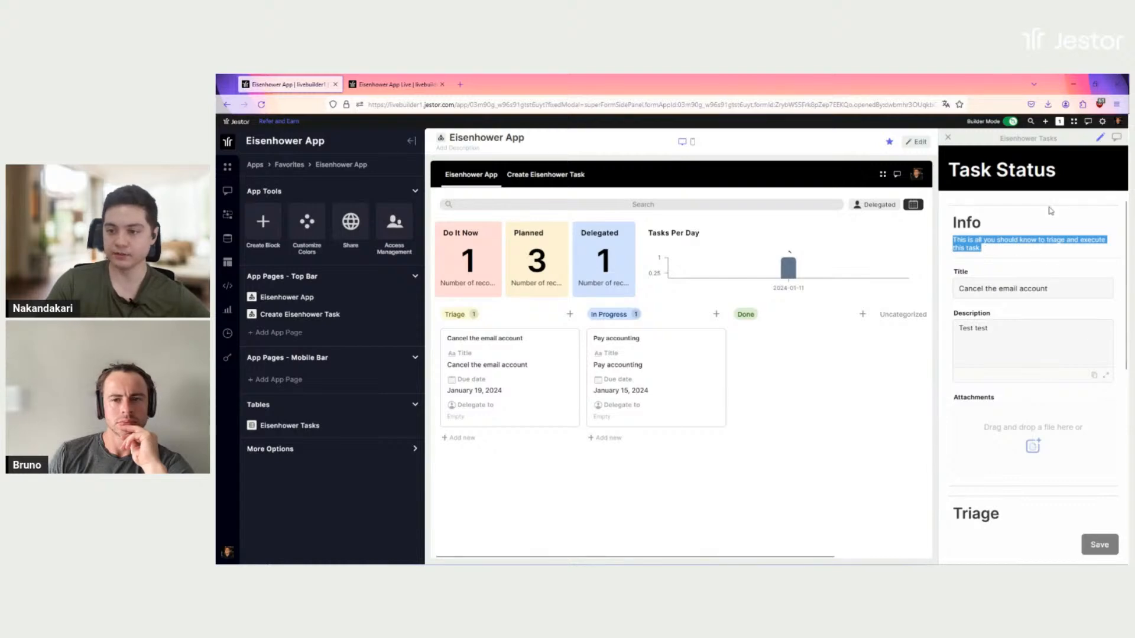
# Return to the Eisenhower App Live and open the kanban block's selected Task Triage form for editing.
pyautogui.click(402, 85)
pyautogui.scroll(-5, 1073, 354)
pyautogui.scroll(-10, 1005, 390)
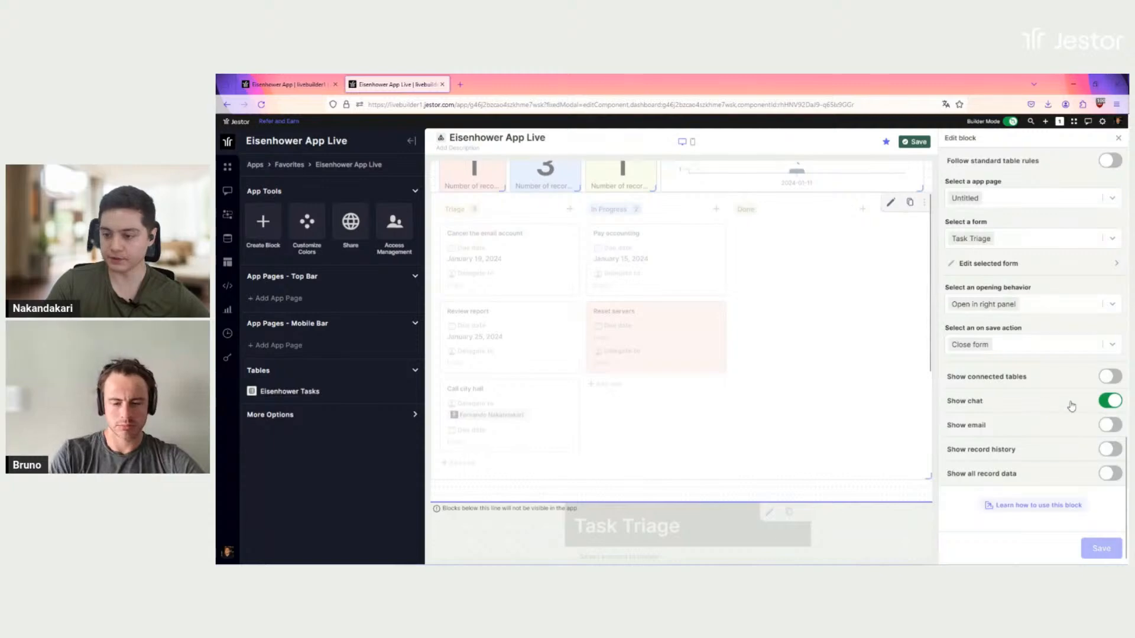
pyautogui.click(998, 323)
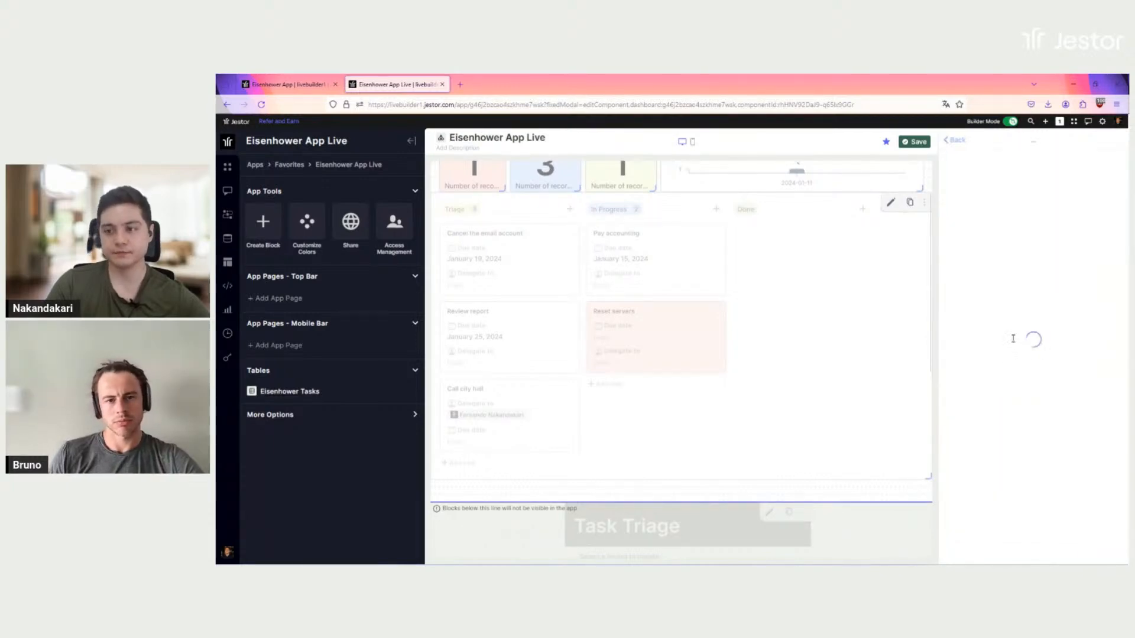
pyautogui.scroll(-7, 1048, 257)
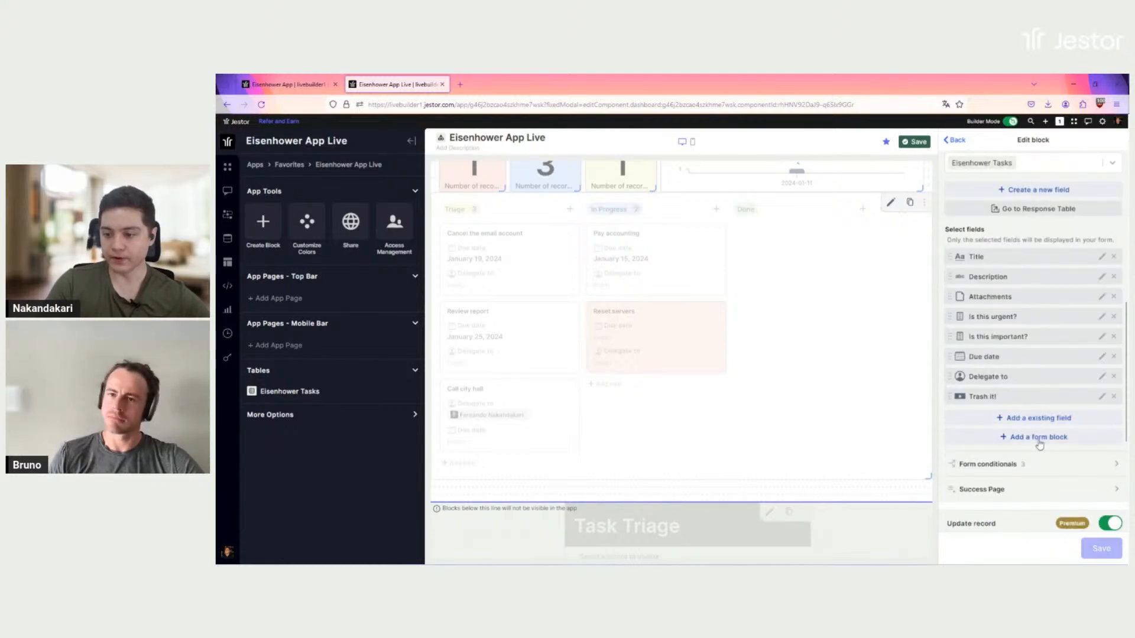
# Add a section titled Info to the form with the description "This is all you should know to triage and execute this task.".
pyautogui.click(1039, 441)
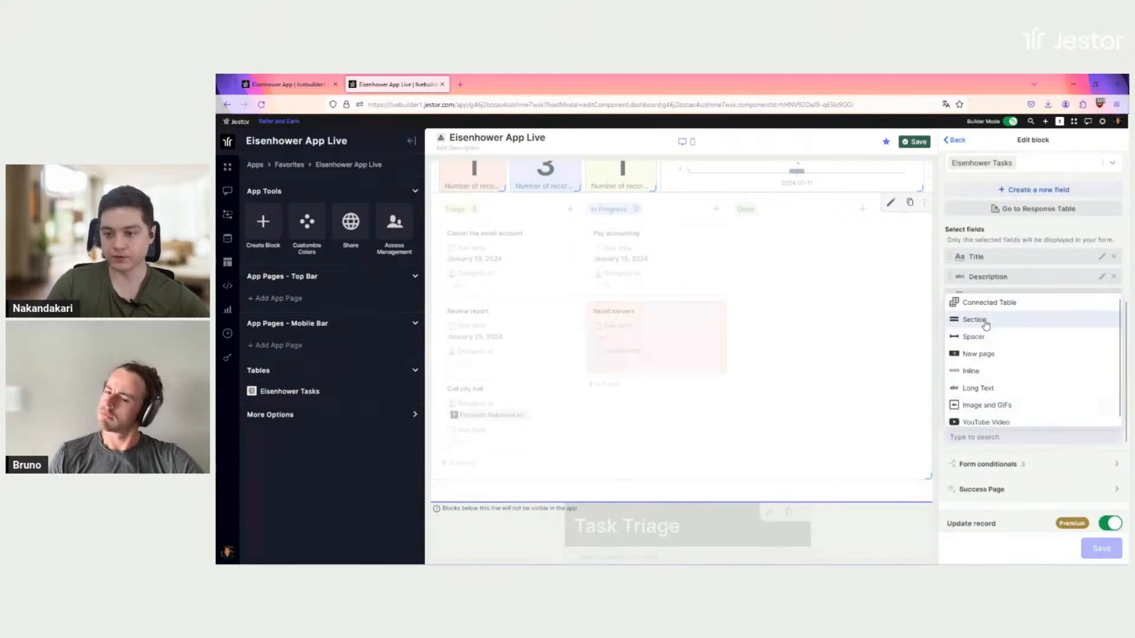
pyautogui.click(986, 320)
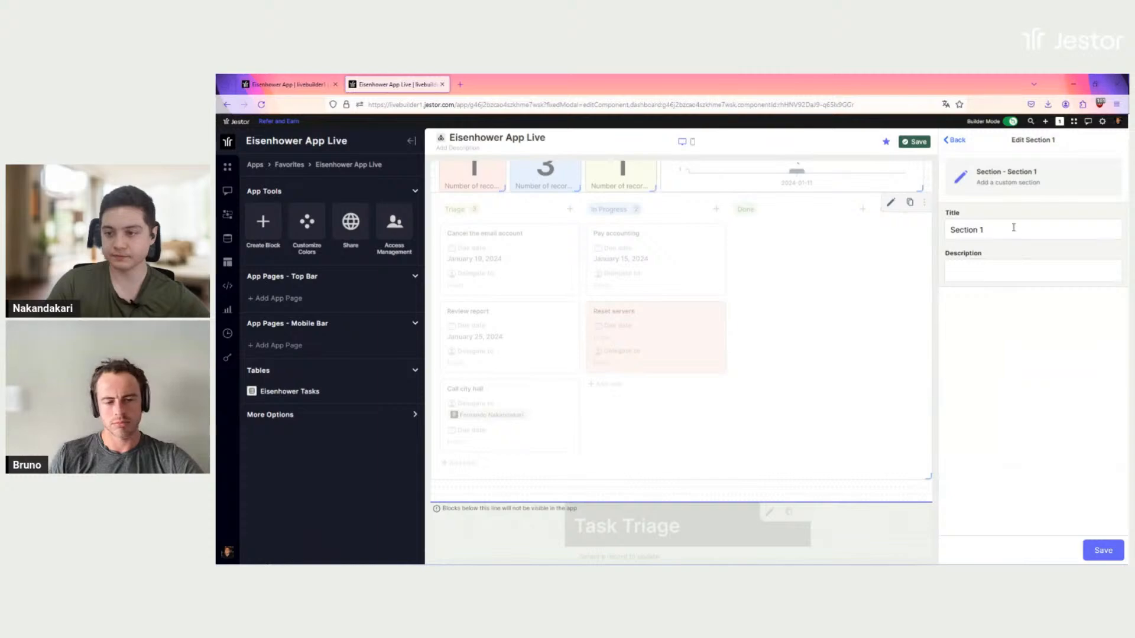
pyautogui.click(1014, 227)
pyautogui.write('Info')
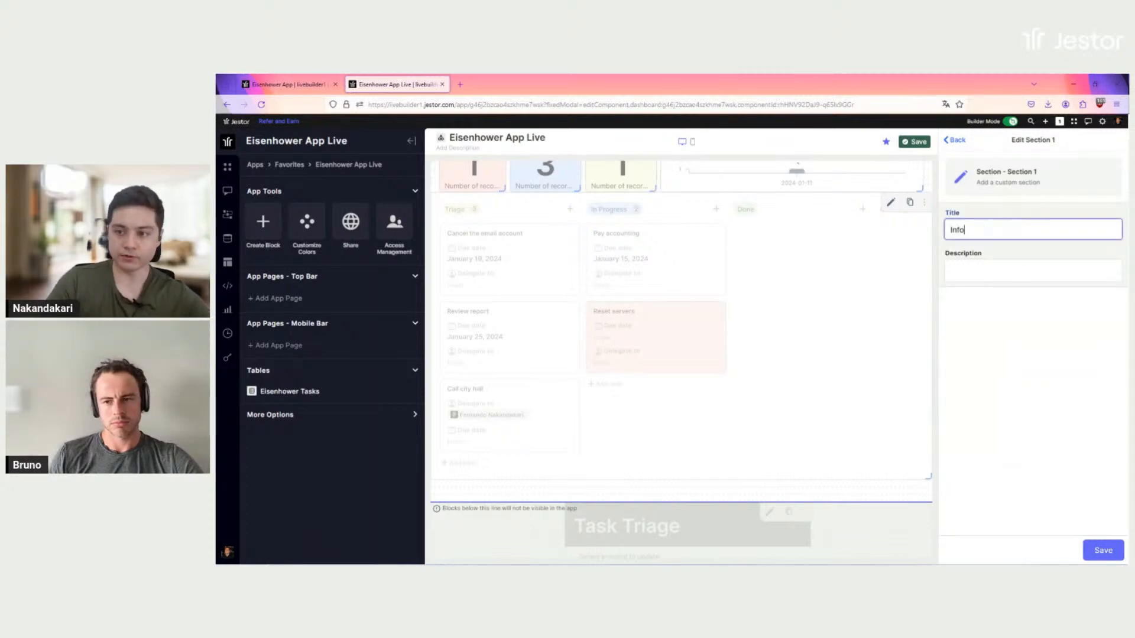
pyautogui.click(1012, 273)
pyautogui.hotkey('ctrl', 'v')
pyautogui.click(1098, 549)
# Move the Info section's start above Title and its end marker below Attachments in the form's field list.
pyautogui.scroll(-1, 1019, 384)
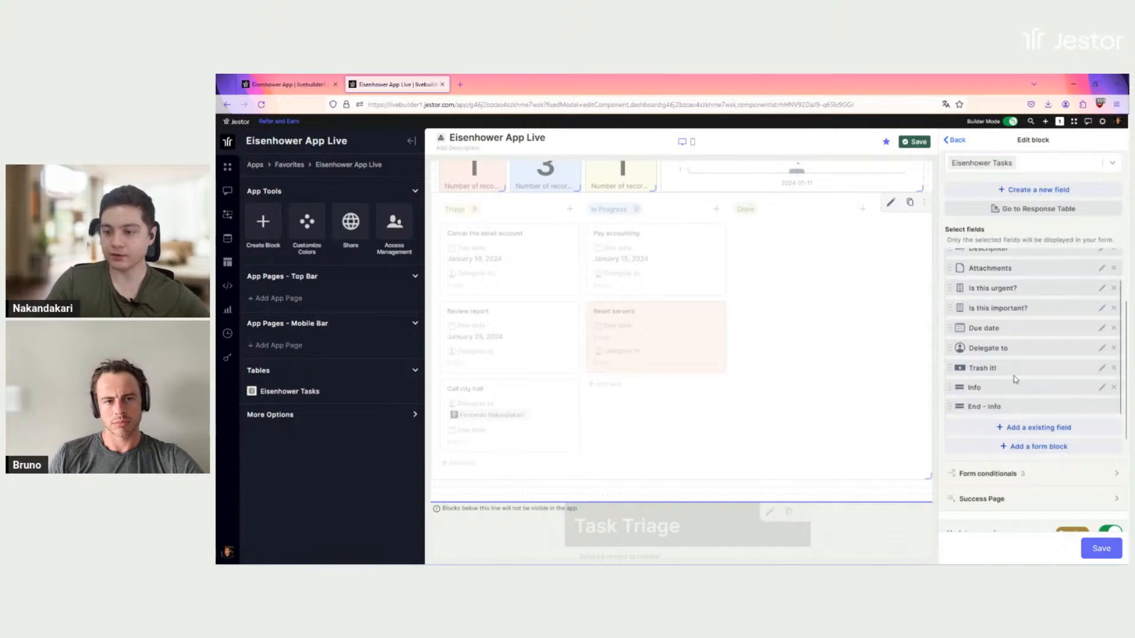
pyautogui.moveTo(1008, 281); pyautogui.dragTo(1018, 243)
pyautogui.scroll(1, 1020, 329)
pyautogui.scroll(1, 1008, 282)
pyautogui.scroll(-1, 1023, 363)
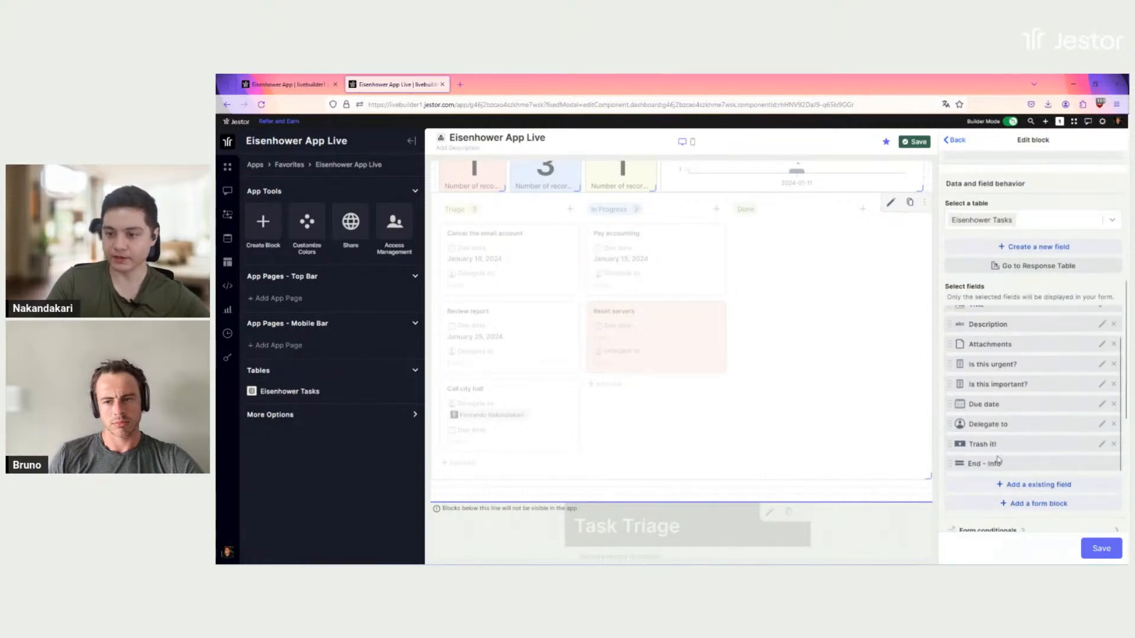
pyautogui.moveTo(1005, 380); pyautogui.dragTo(1008, 374)
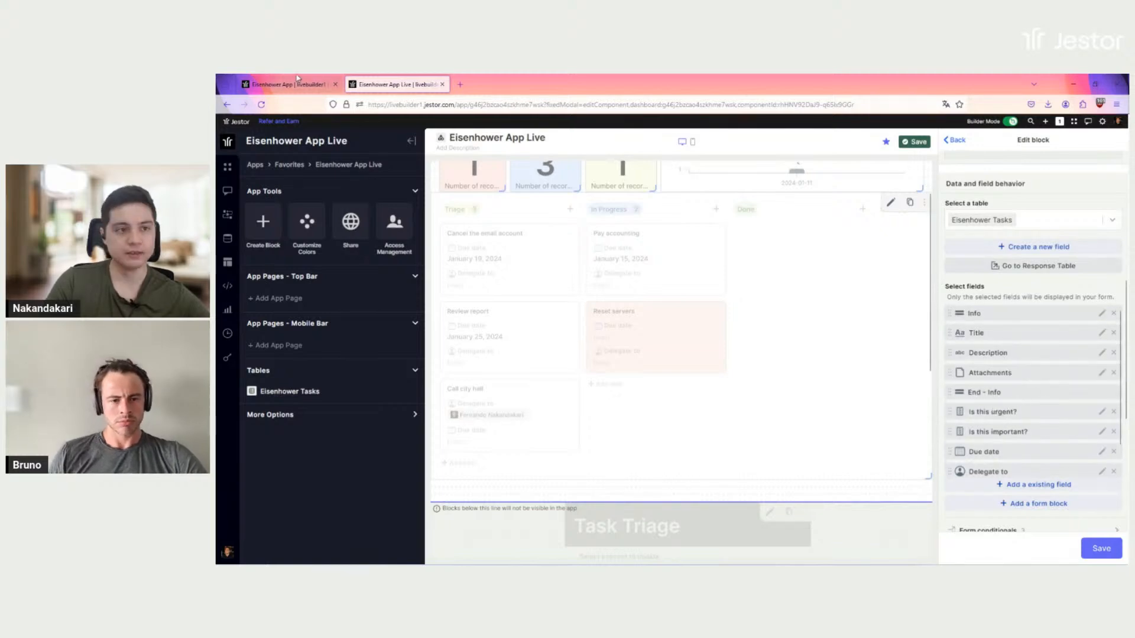
# Copy the Triage section's description from the Task Status form in the original Eisenhower App.
pyautogui.click(298, 77)
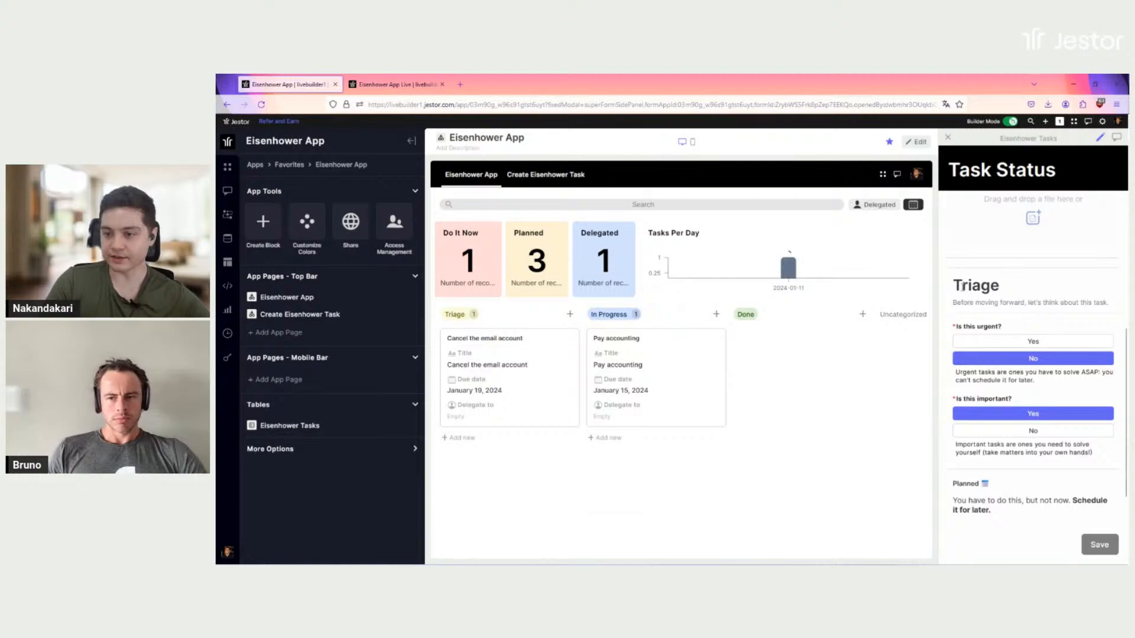
pyautogui.tripleClick(965, 302)
pyautogui.hotkey('ctrl', 'c')
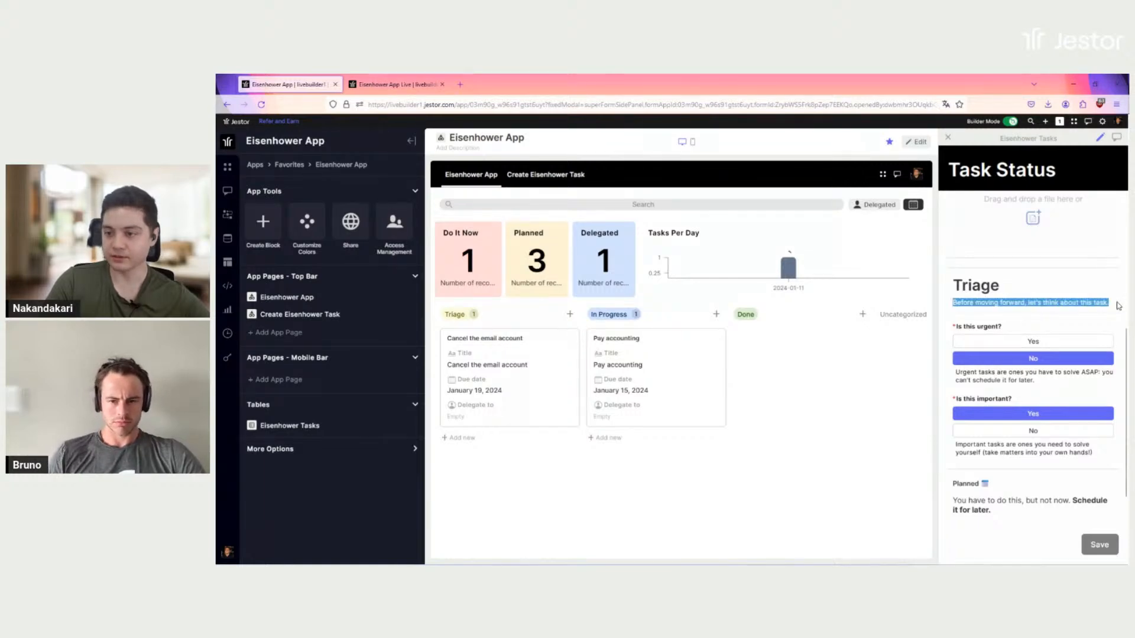
# In the Eisenhower App Live, add a form section titled Triage with the description "Before moving forward, let's think about this task.".
pyautogui.click(400, 85)
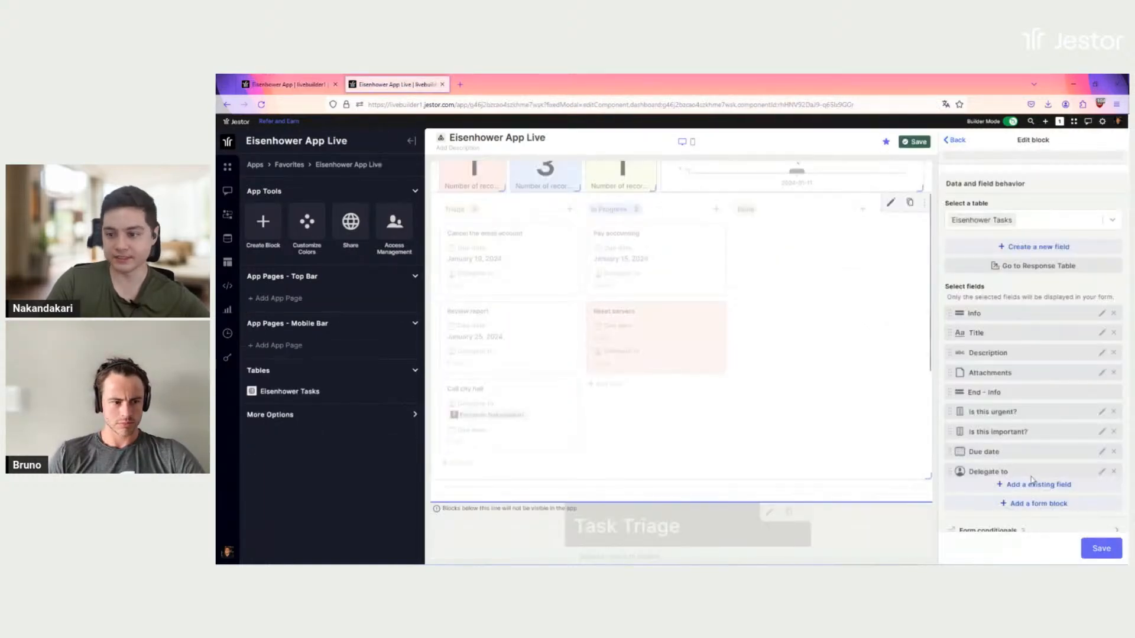
pyautogui.scroll(-2, 1046, 482)
pyautogui.click(1038, 502)
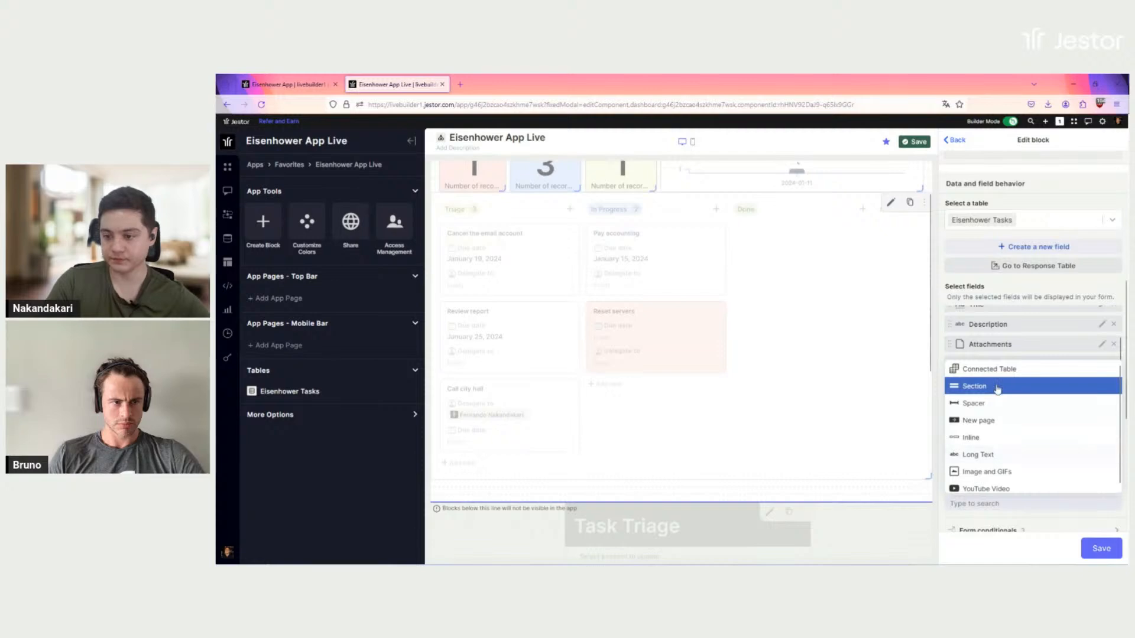
pyautogui.click(998, 388)
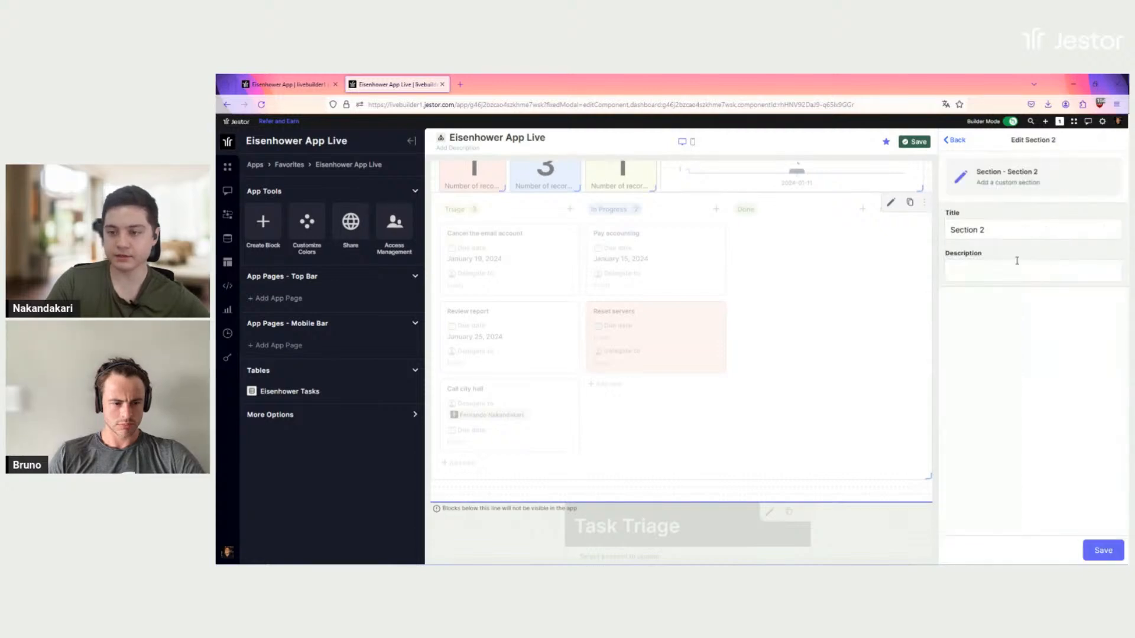
pyautogui.click(1022, 267)
pyautogui.hotkey('ctrl', 'v')
pyautogui.tripleClick(1005, 231)
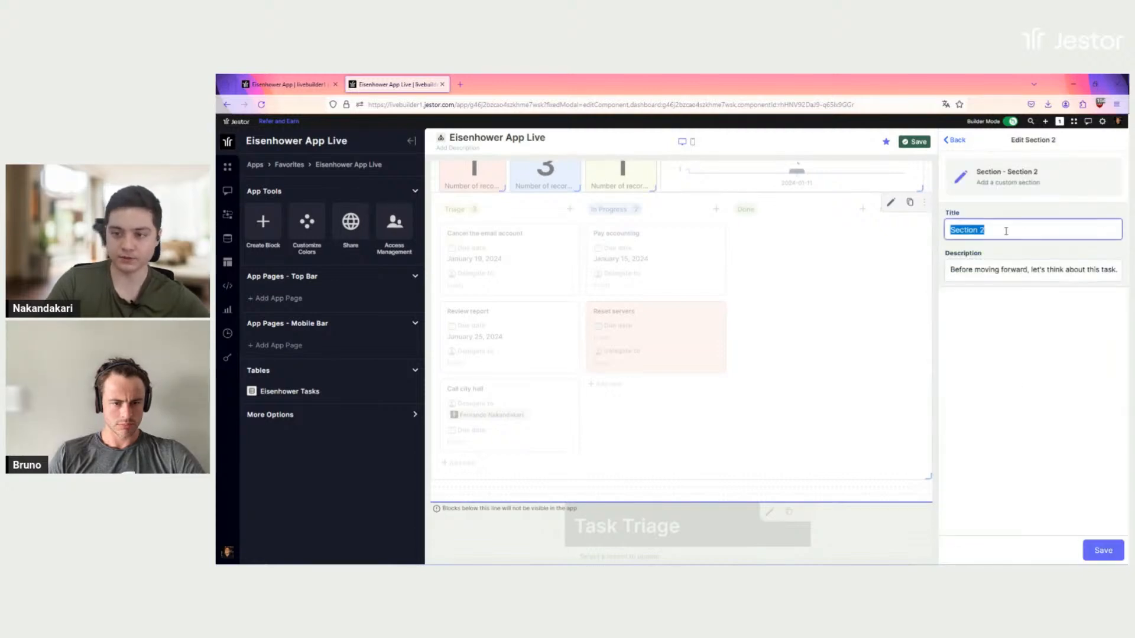
pyautogui.write('Triage')
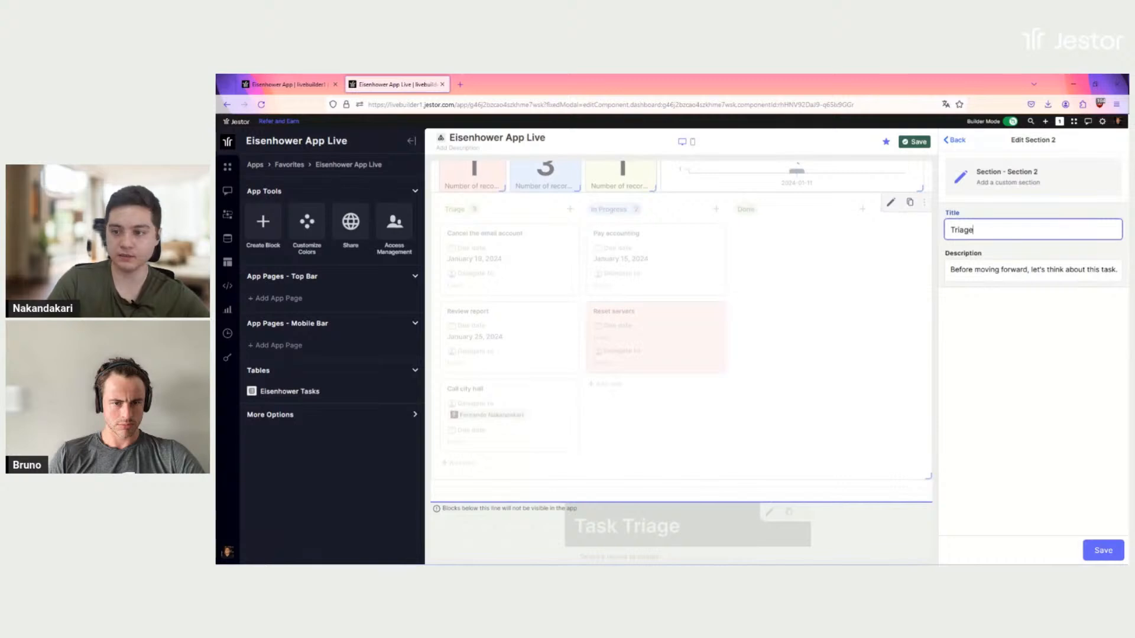
pyautogui.click(1103, 550)
# Move the Triage section's start above "Is this urgent?" and its end marker below "Is this important?" in the field list.
pyautogui.scroll(-1, 1025, 435)
pyautogui.moveTo(1022, 385)
pyautogui.mouseDown()
pyautogui.moveTo(1020, 356)
pyautogui.moveTo(1024, 407)
pyautogui.mouseUp()
pyautogui.scroll(-1, 1027, 412)
pyautogui.scroll(-1, 1027, 412)
pyautogui.moveTo(996, 353); pyautogui.dragTo(996, 293)
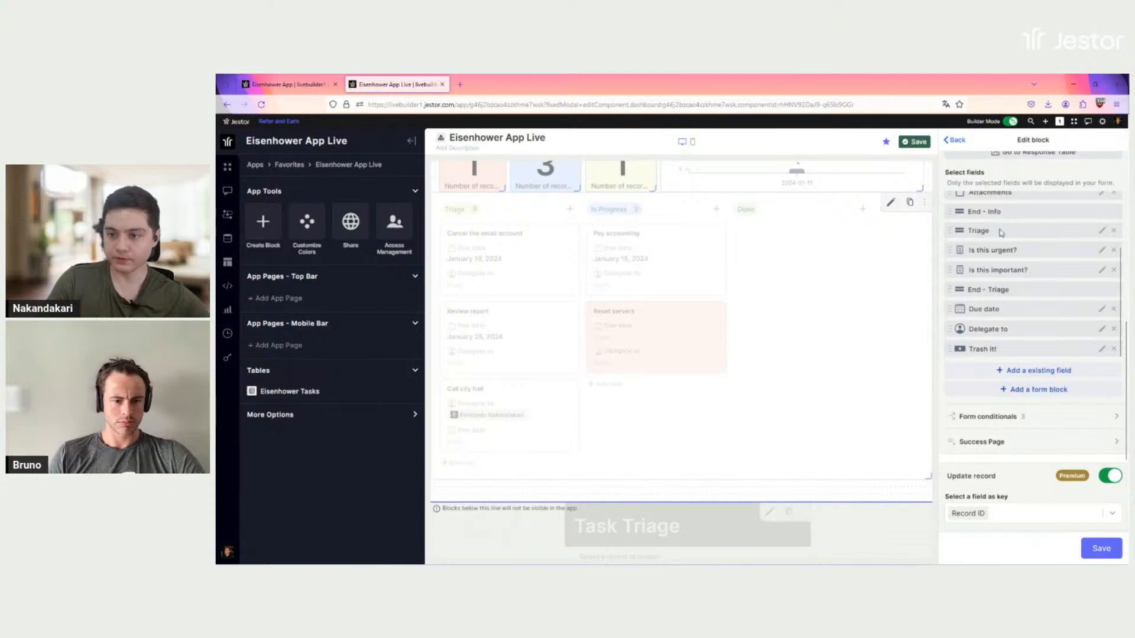
pyautogui.scroll(-1, 1034, 243)
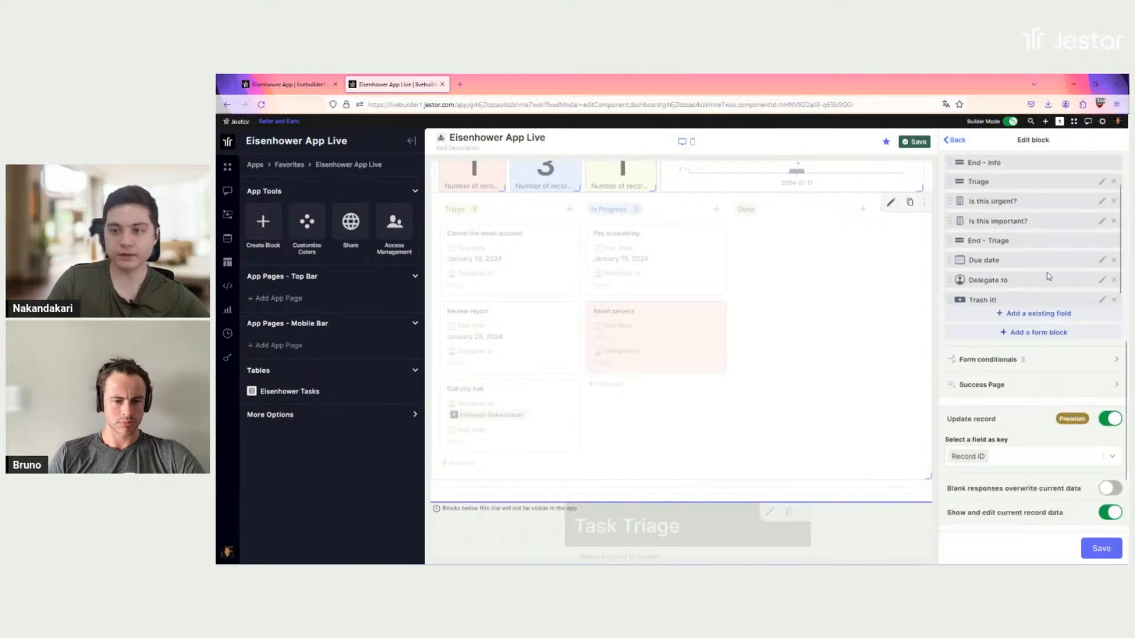
pyautogui.scroll(-1, 1050, 281)
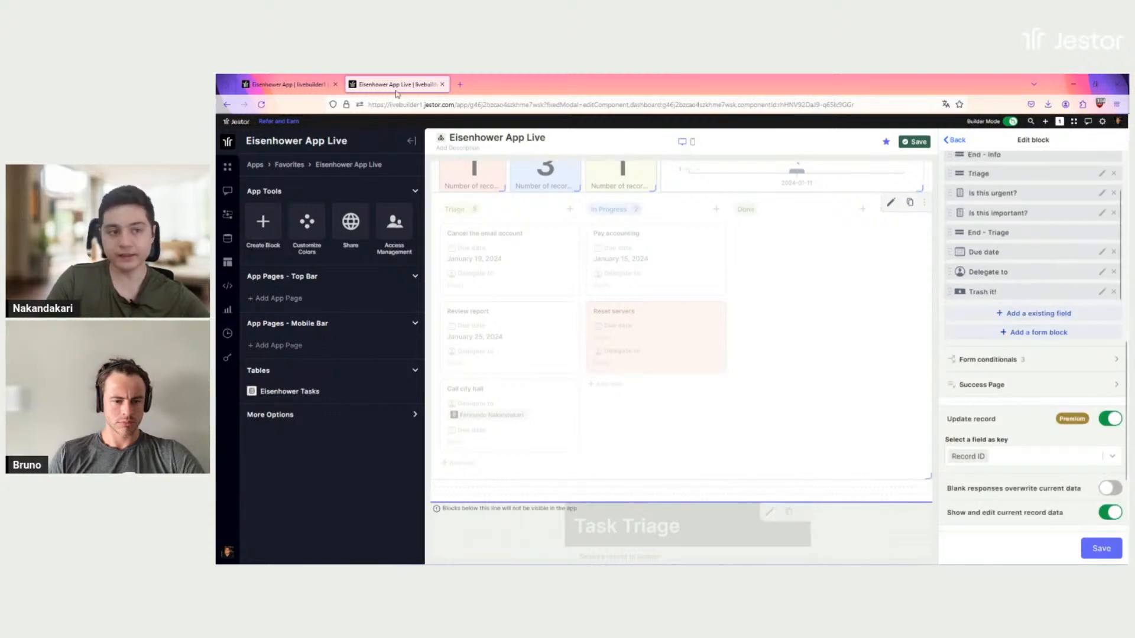
# Review the Planned message below the triage questions in the original Eisenhower App's form and return to the Eisenhower App Live.
pyautogui.hotkey('ctrl', 'shift', 'Tab')
pyautogui.scroll(-1, 1043, 427)
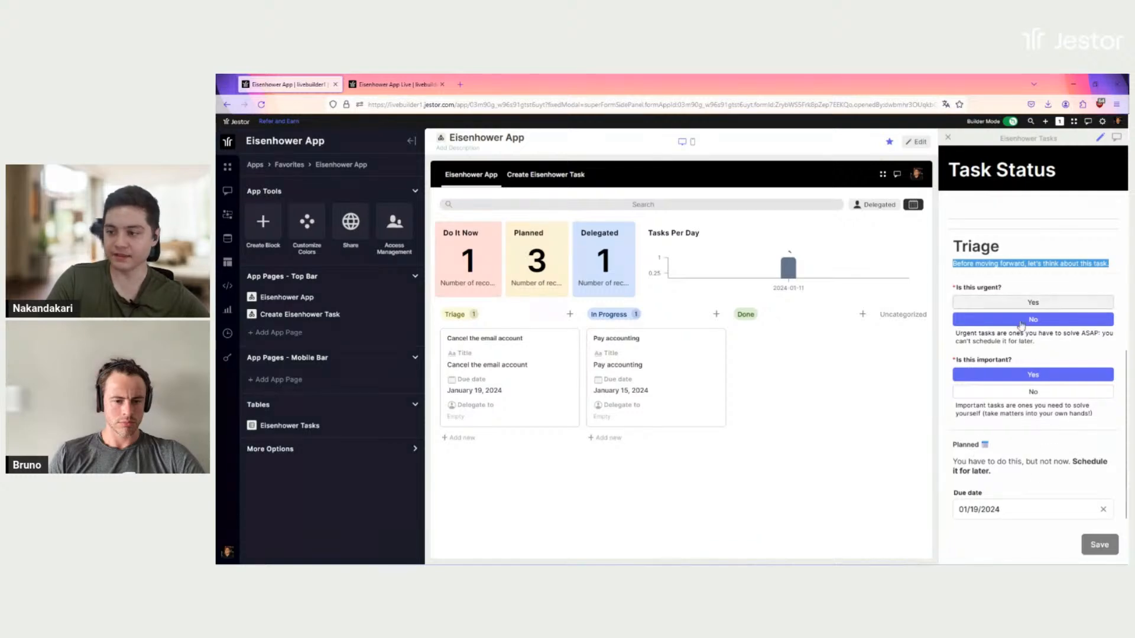
pyautogui.moveTo(959, 445); pyautogui.dragTo(1007, 476)
pyautogui.click(1006, 478)
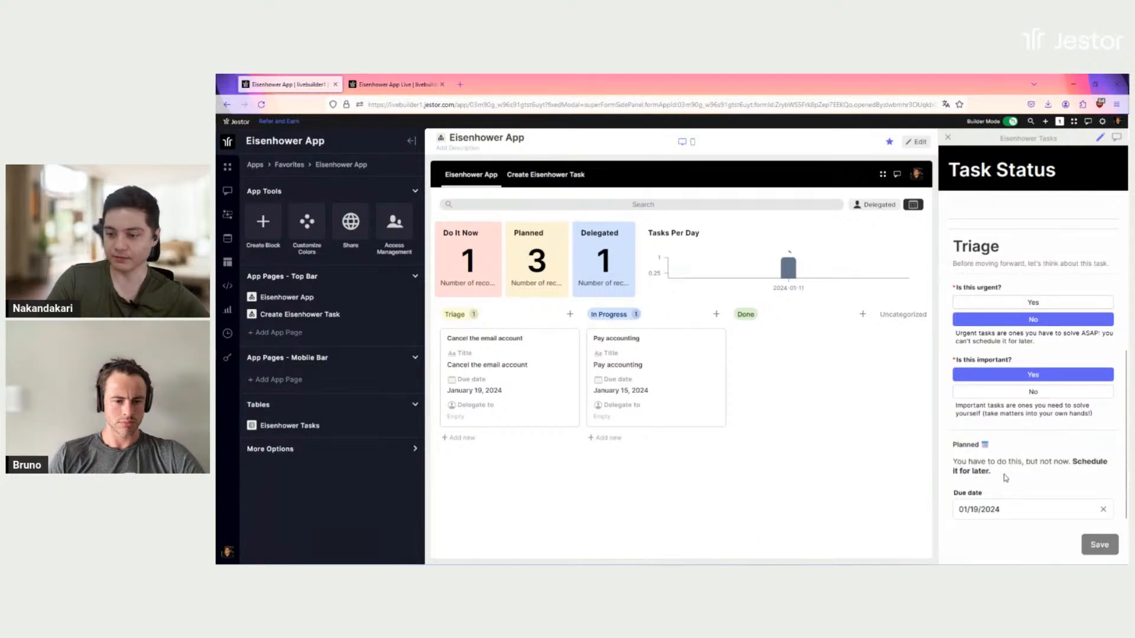
pyautogui.click(407, 87)
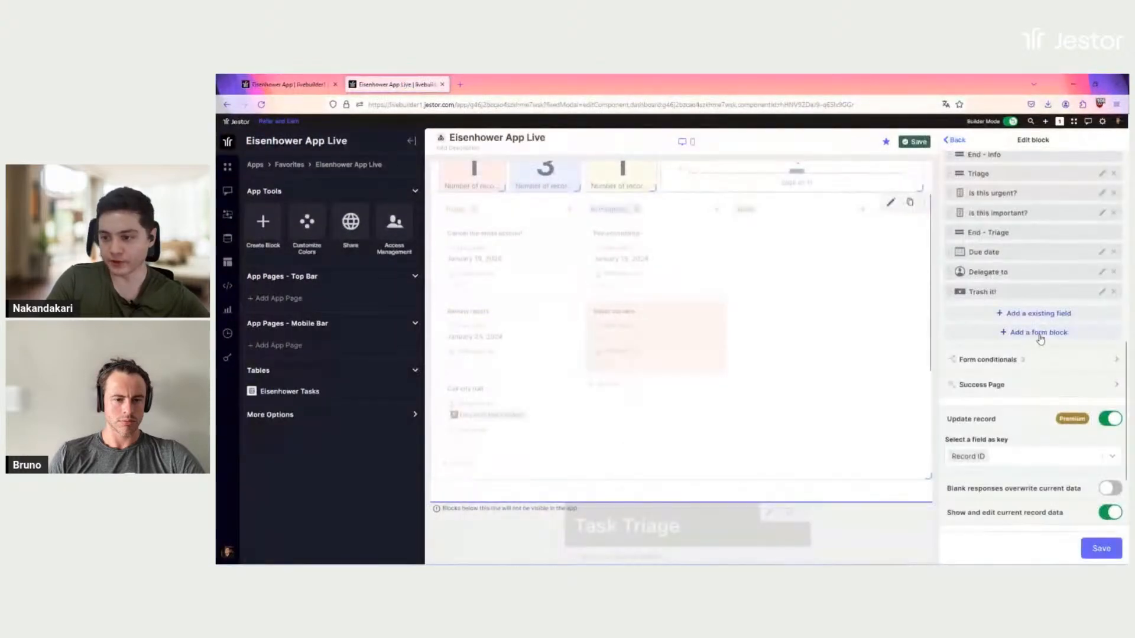
# Add a Long Text block titled "Emergency 🚨" with the text "You have to do this now!" to the form.
pyautogui.click(1042, 338)
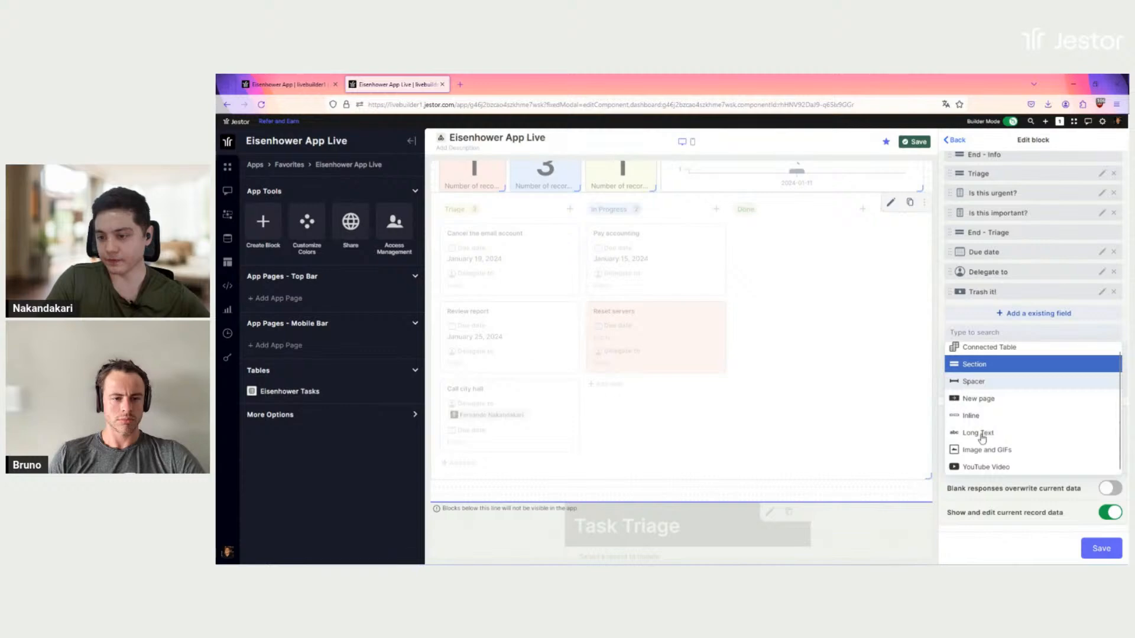
pyautogui.click(980, 433)
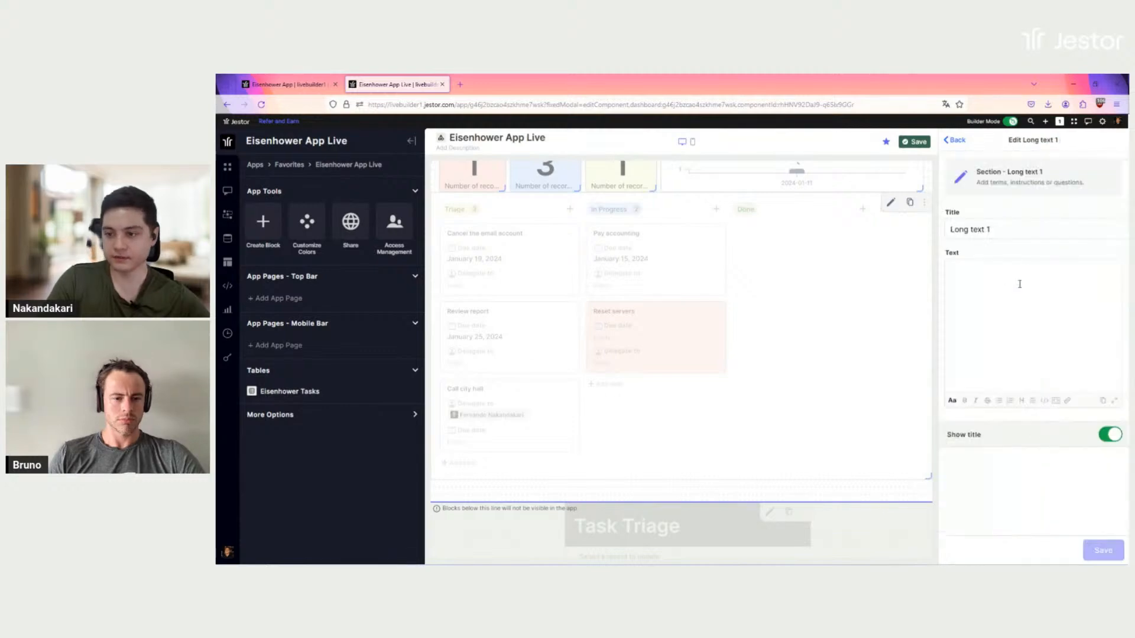
pyautogui.tripleClick(1016, 228)
pyautogui.write('U')
pyautogui.write('Emer')
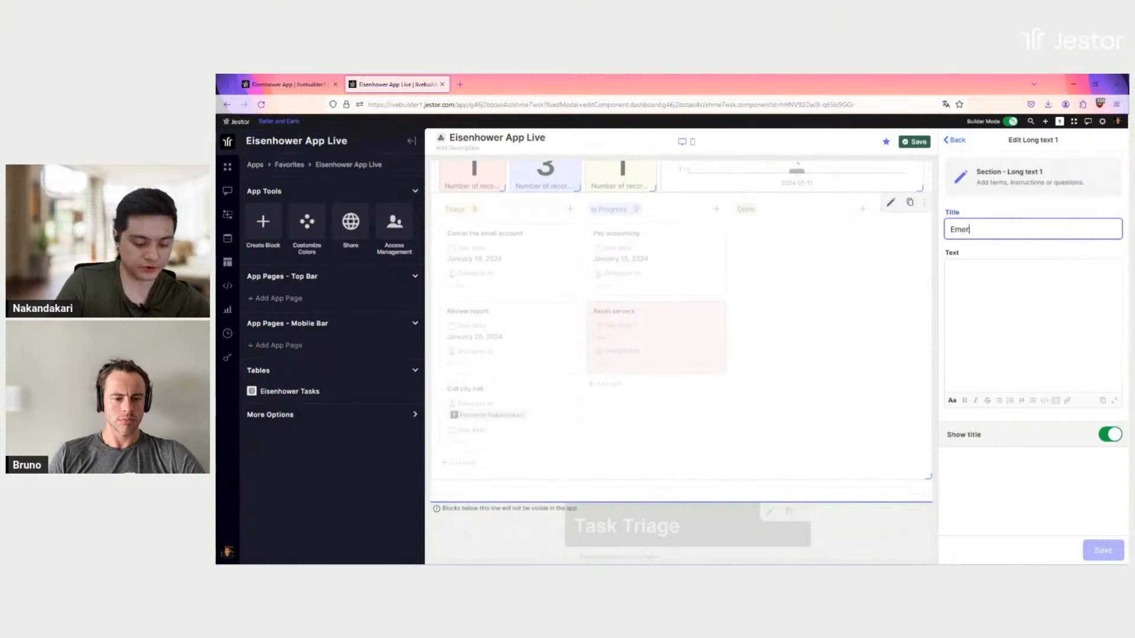
pyautogui.write('gency 🚨')
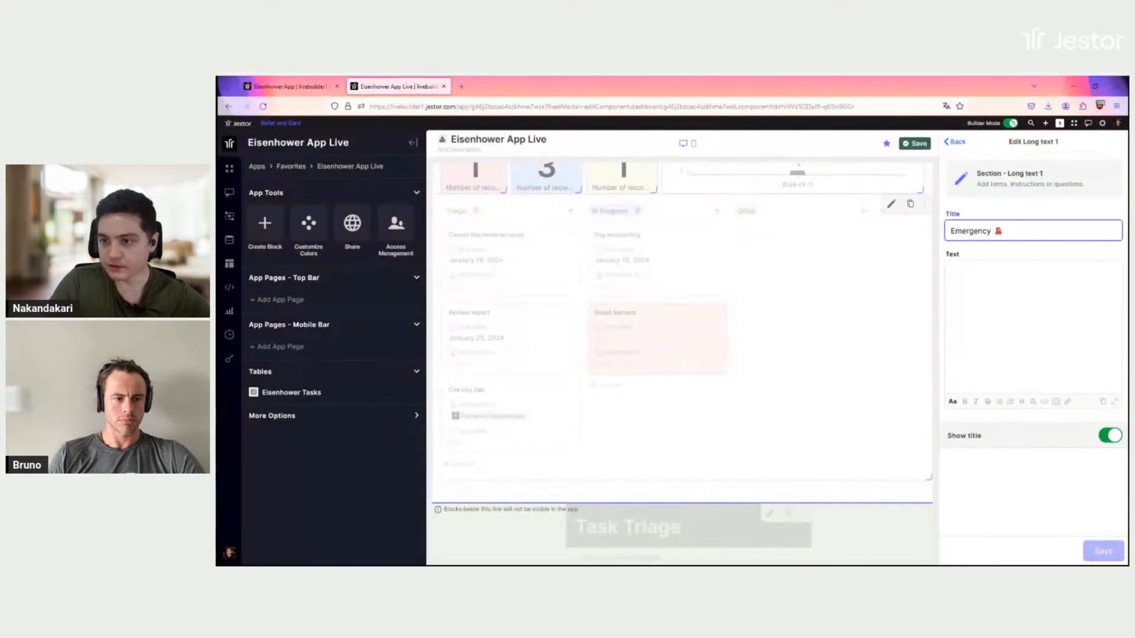
pyautogui.click(1048, 226)
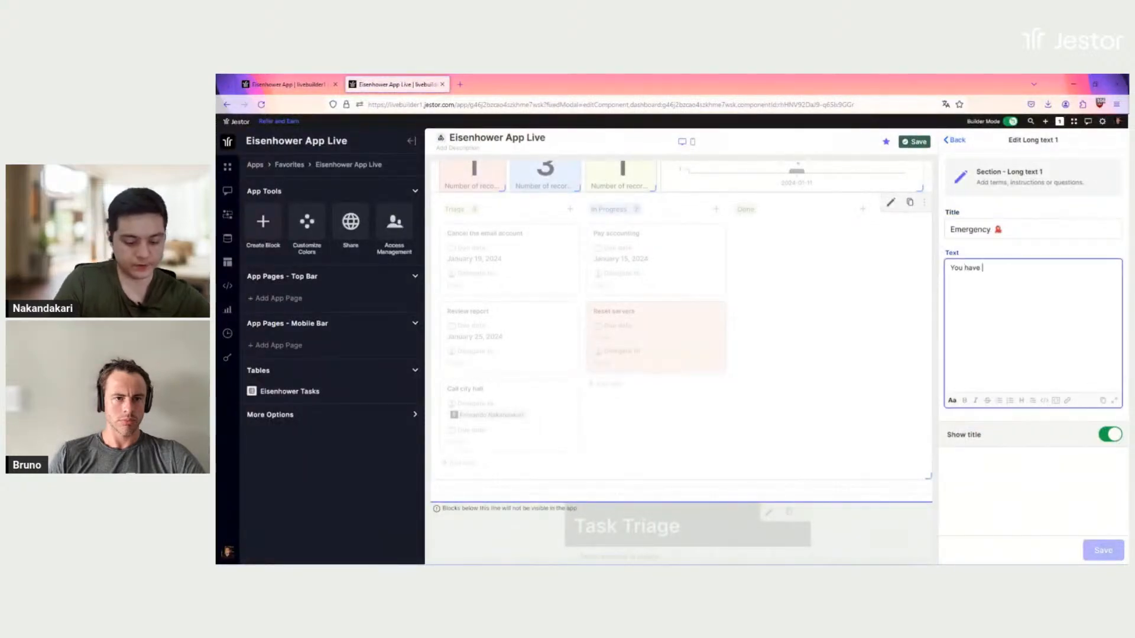
pyautogui.write('do this now!')
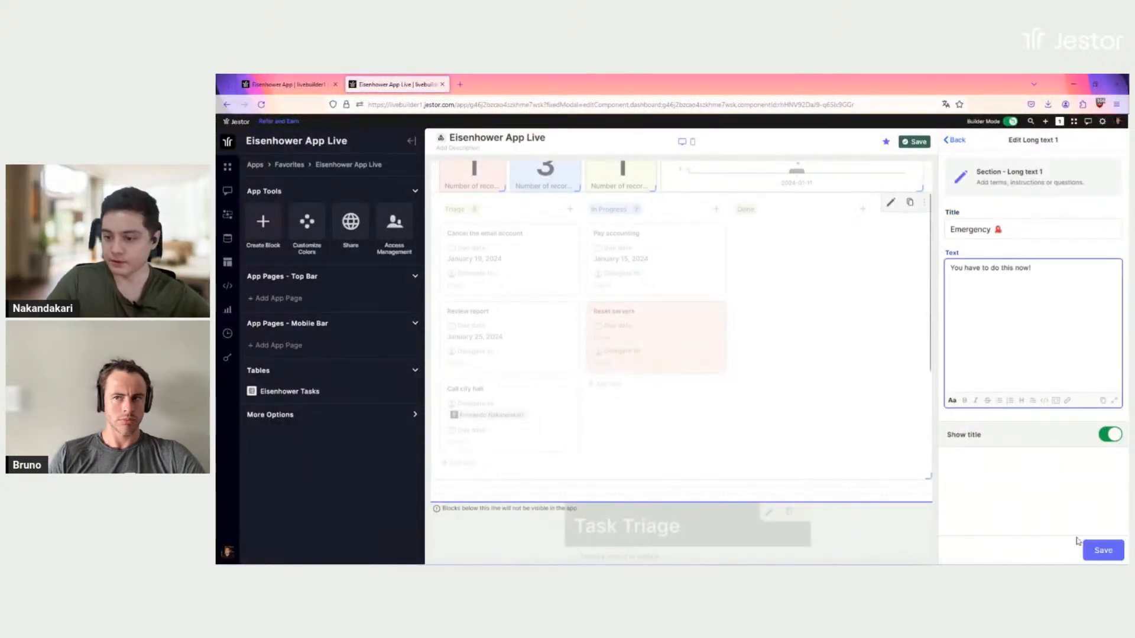
pyautogui.click(1103, 555)
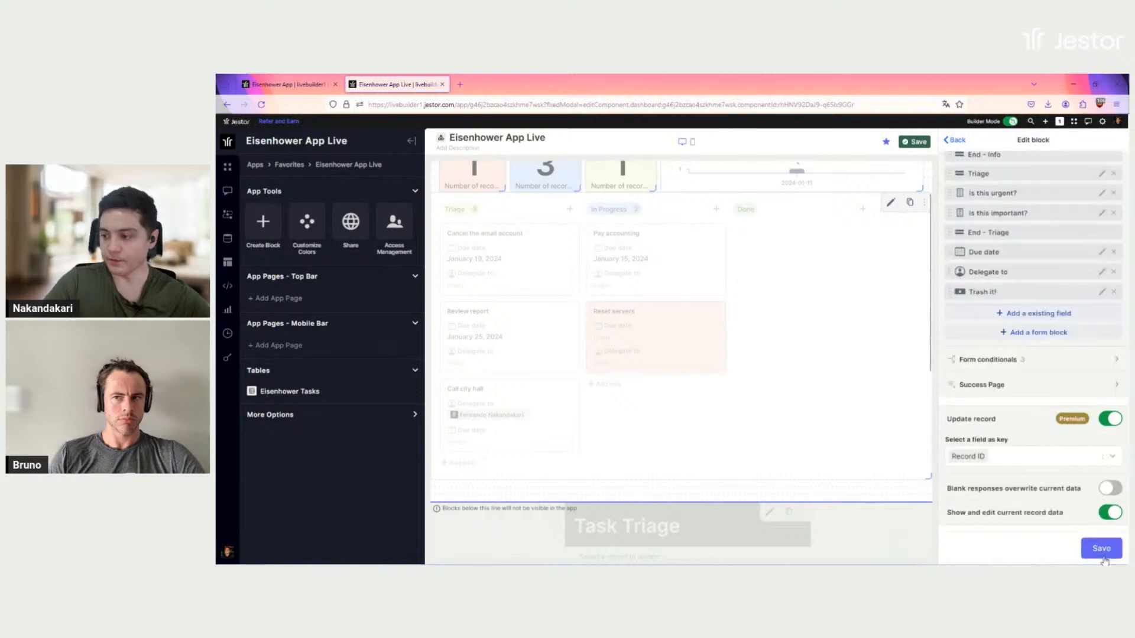
# Add a Long Text block titled "Planned 📅" with the text "You can do this later" to the form.
pyautogui.click(1034, 333)
pyautogui.click(996, 437)
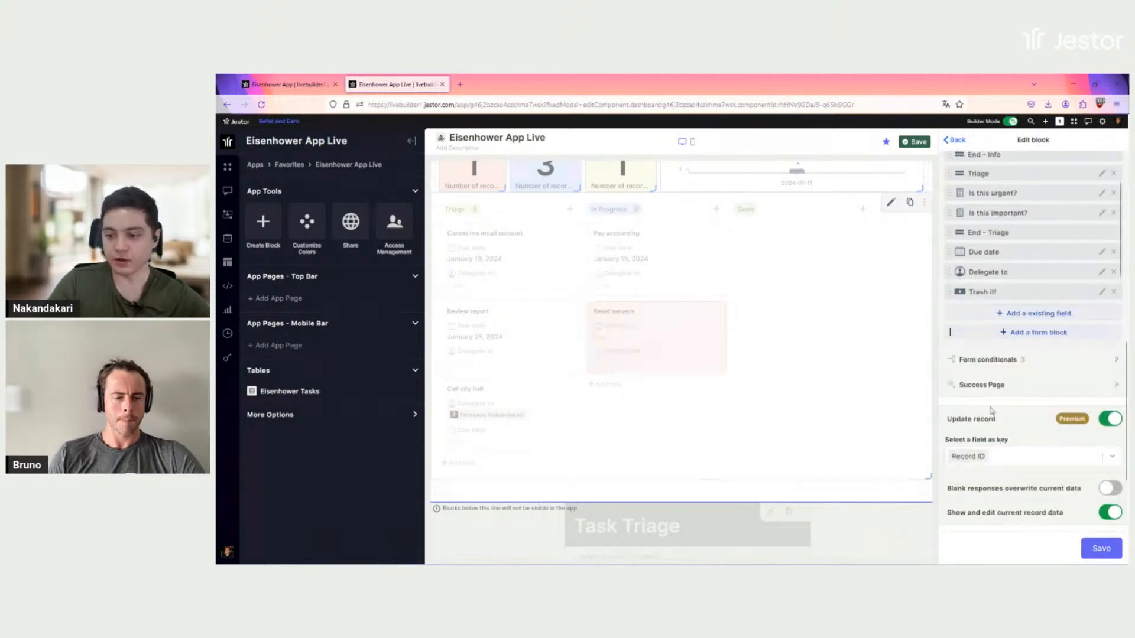
pyautogui.tripleClick(1009, 228)
pyautogui.write('Planned 📅')
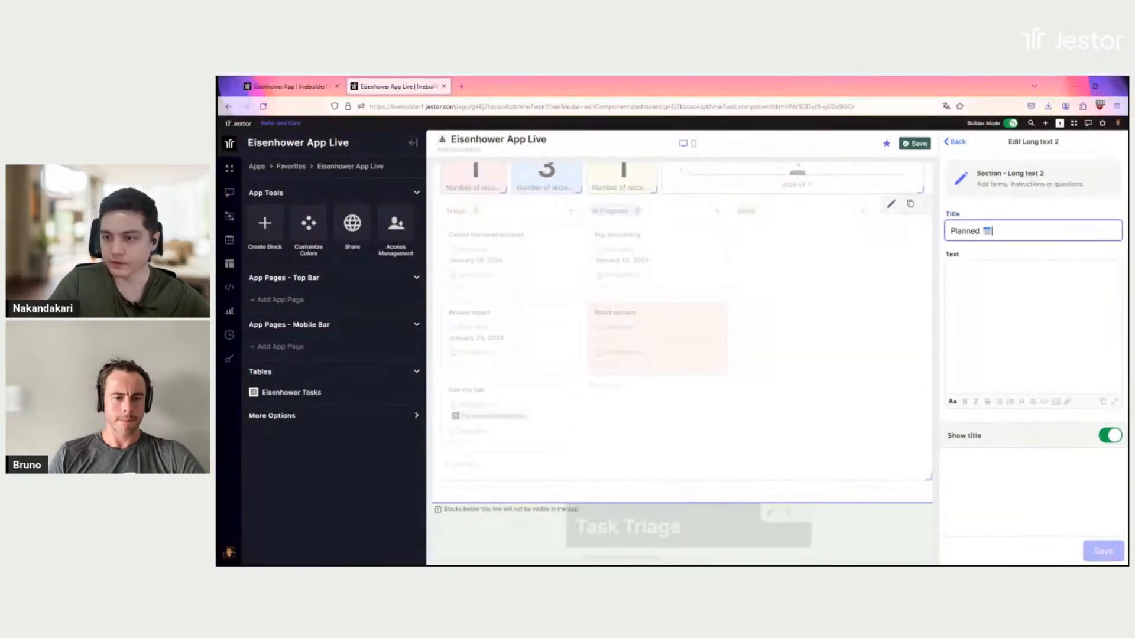
pyautogui.click(1003, 287)
pyautogui.write('You can do this later')
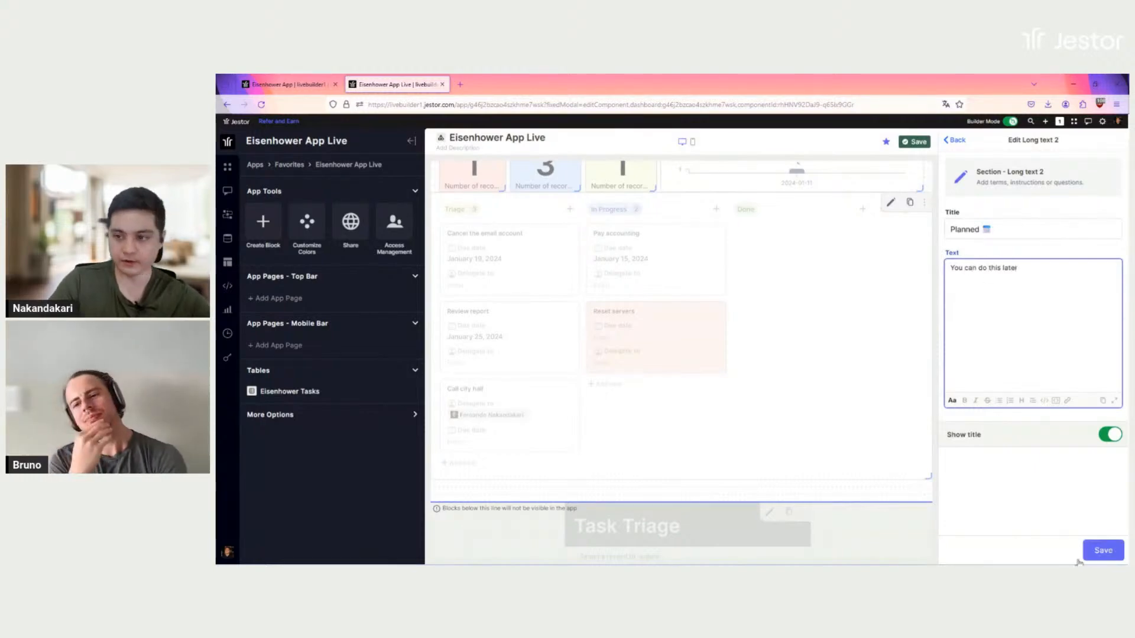
pyautogui.click(1109, 552)
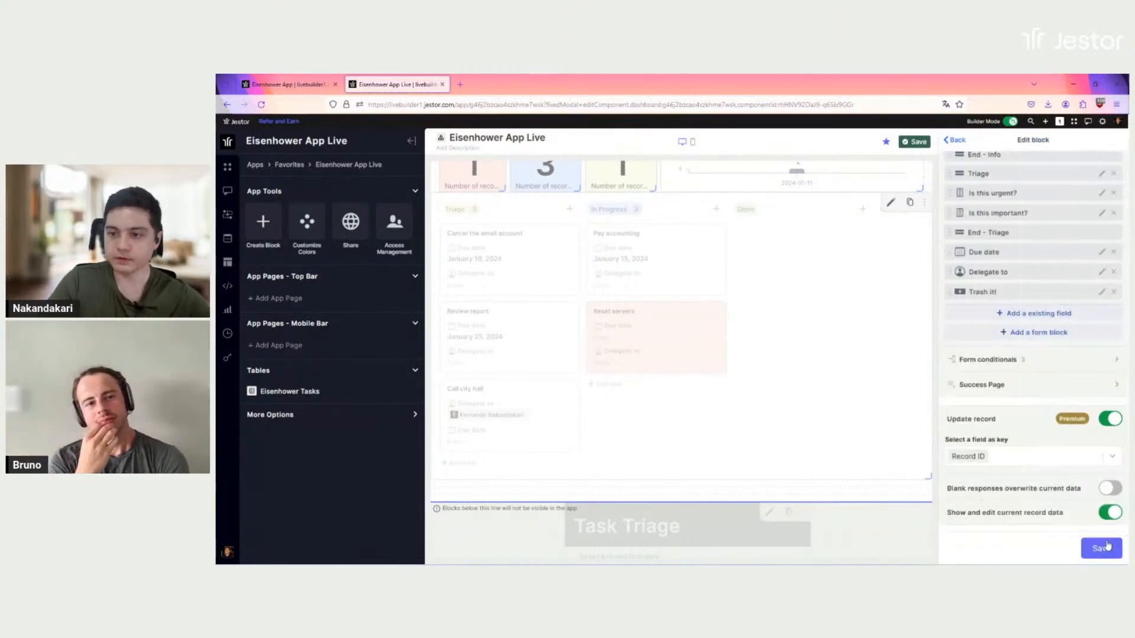
# Add a Long Text block titled "Interruption ✋" with the text "You should delegate this" to the form.
pyautogui.click(1038, 332)
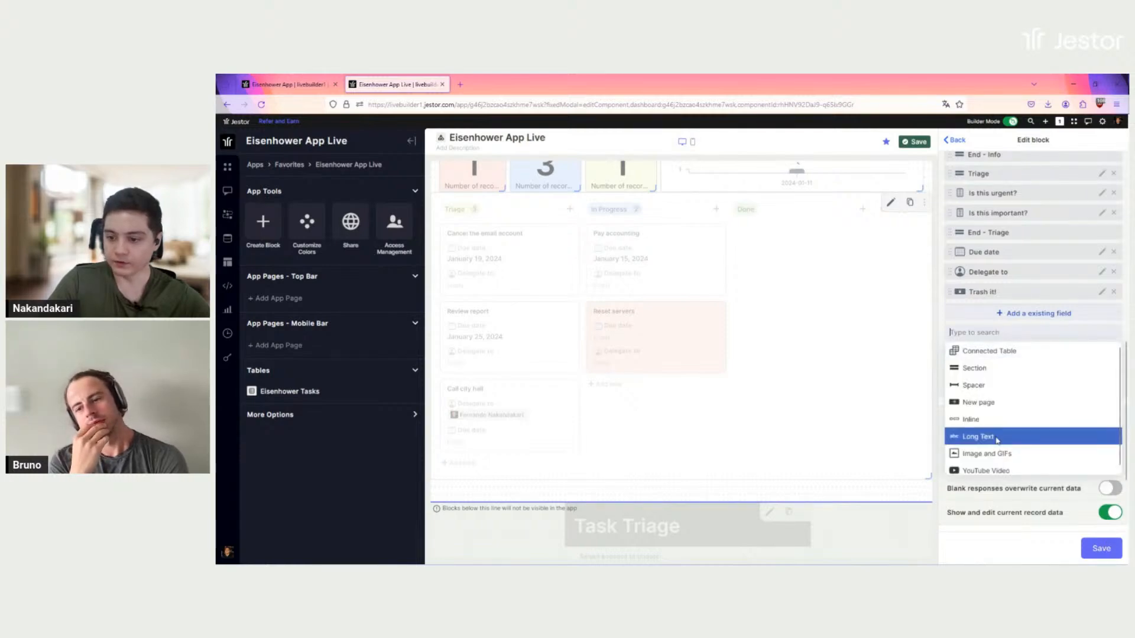
pyautogui.click(998, 437)
pyautogui.tripleClick(1025, 231)
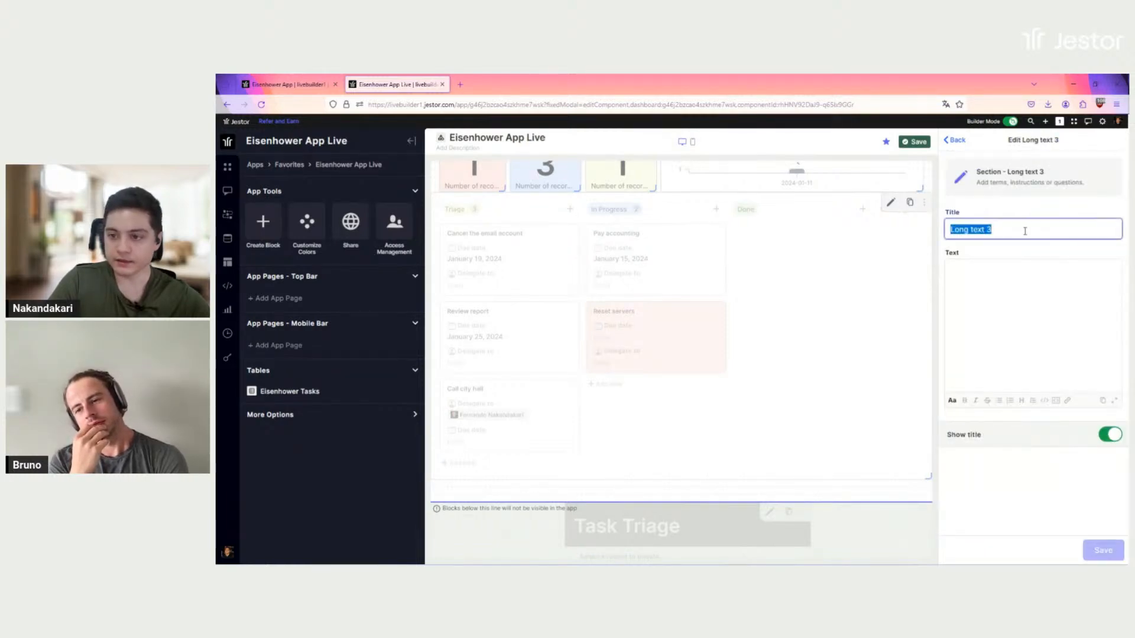
pyautogui.write('Delegate ✋')
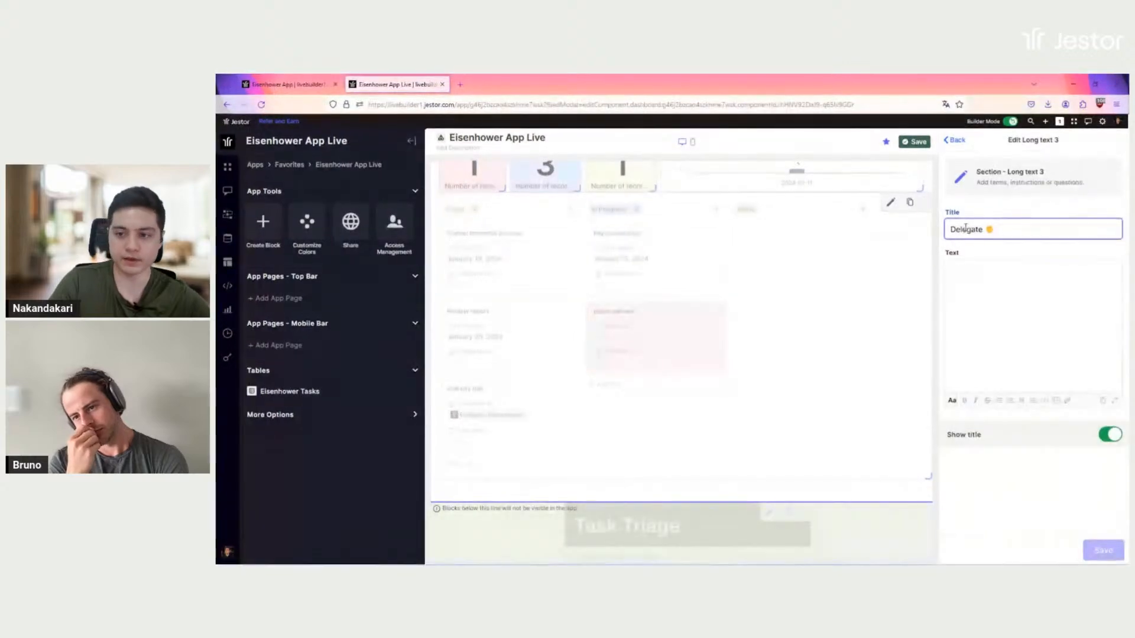
pyautogui.hotkey('ctrl', 'a')
pyautogui.press('BackSpace')
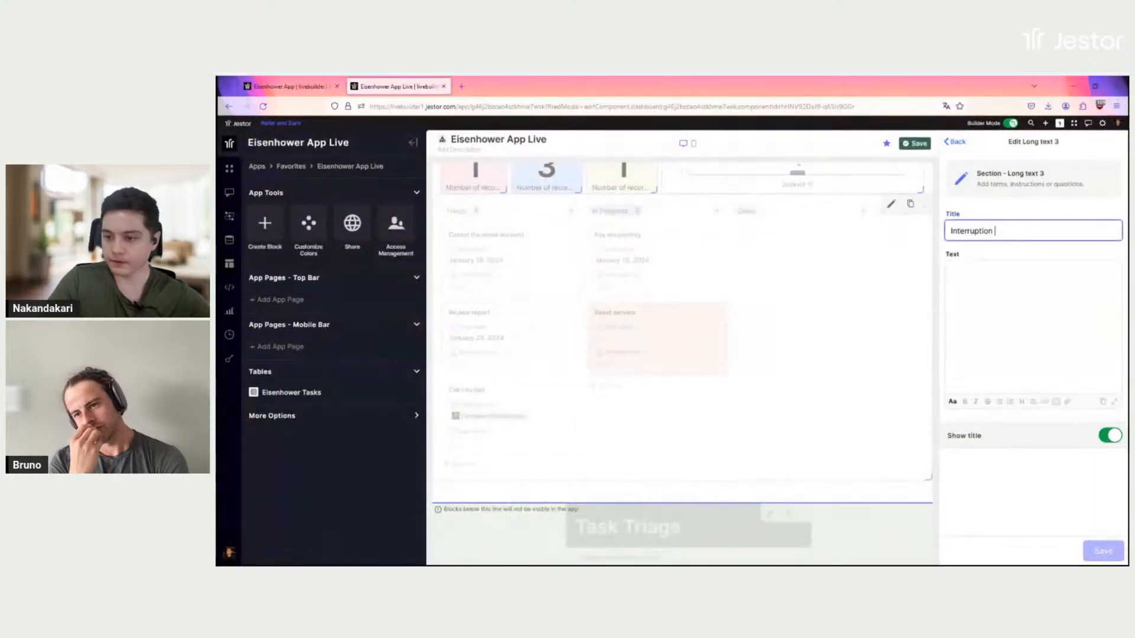
pyautogui.click(1001, 286)
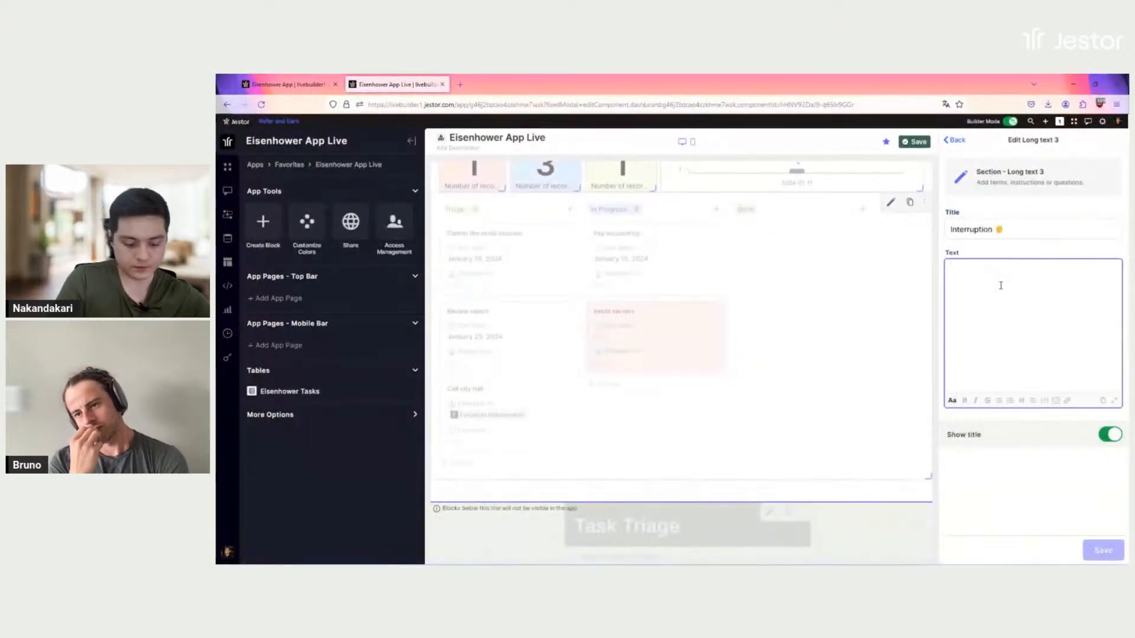
pyautogui.write('You should delegate this')
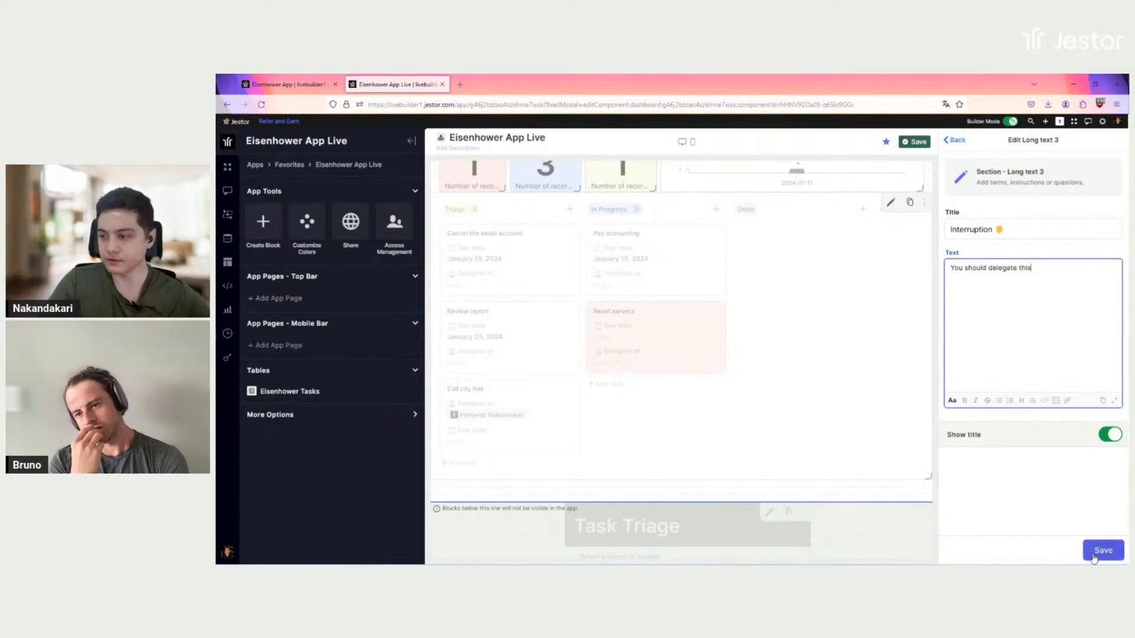
pyautogui.click(1093, 558)
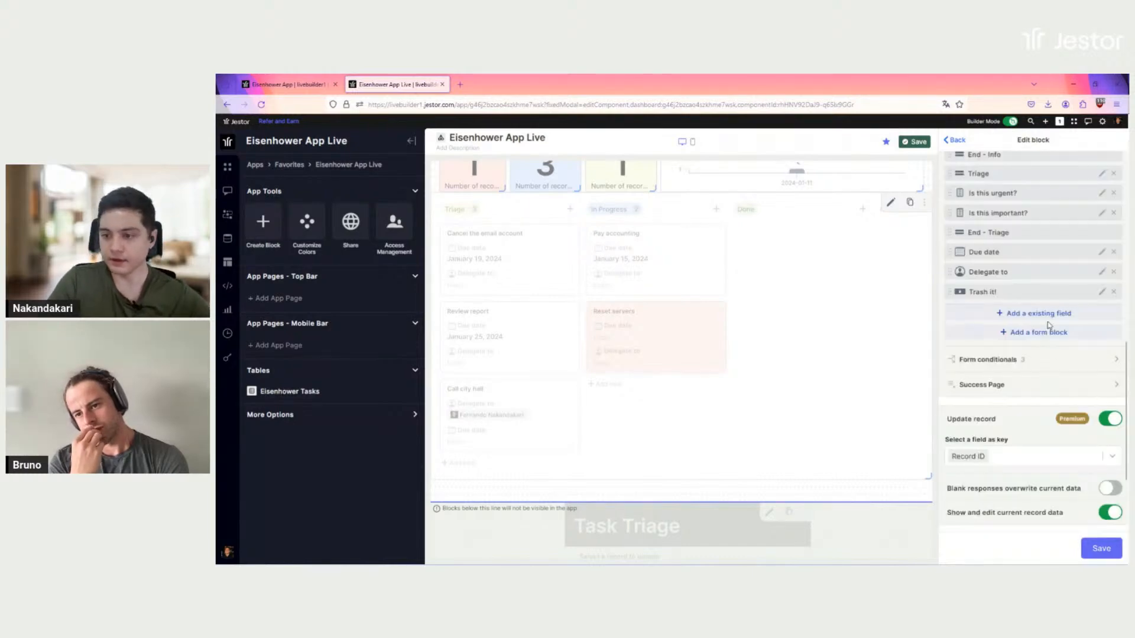
# Add a Long Text block titled "Trash 🗑️" with the text "You should trash this!" to the form.
pyautogui.scroll(-1, 1050, 325)
pyautogui.click(1052, 283)
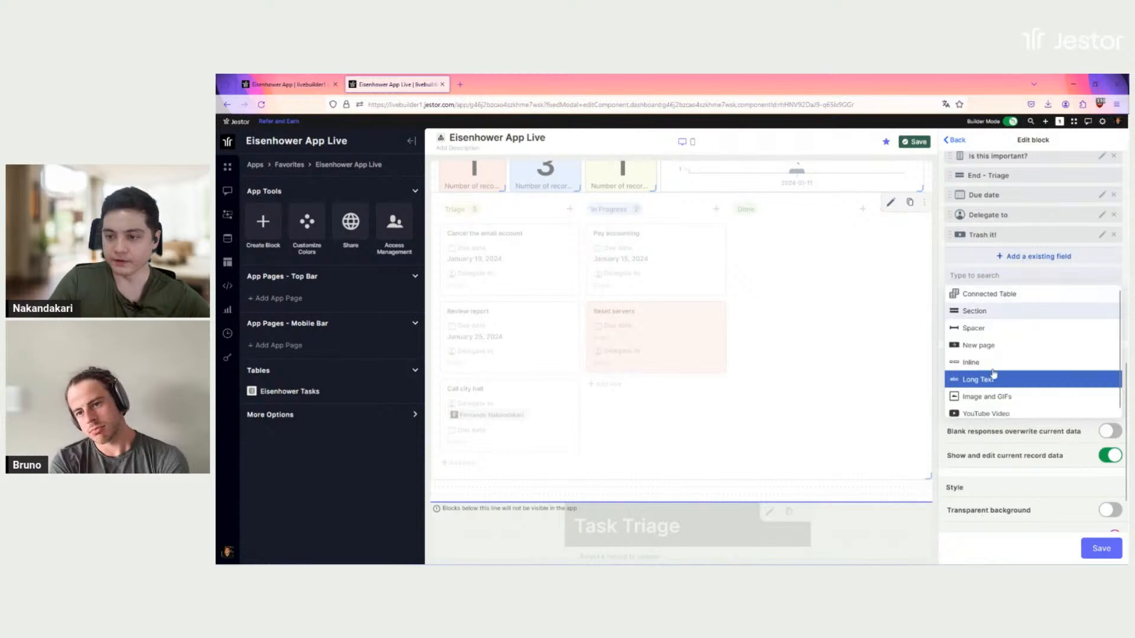
pyautogui.click(997, 383)
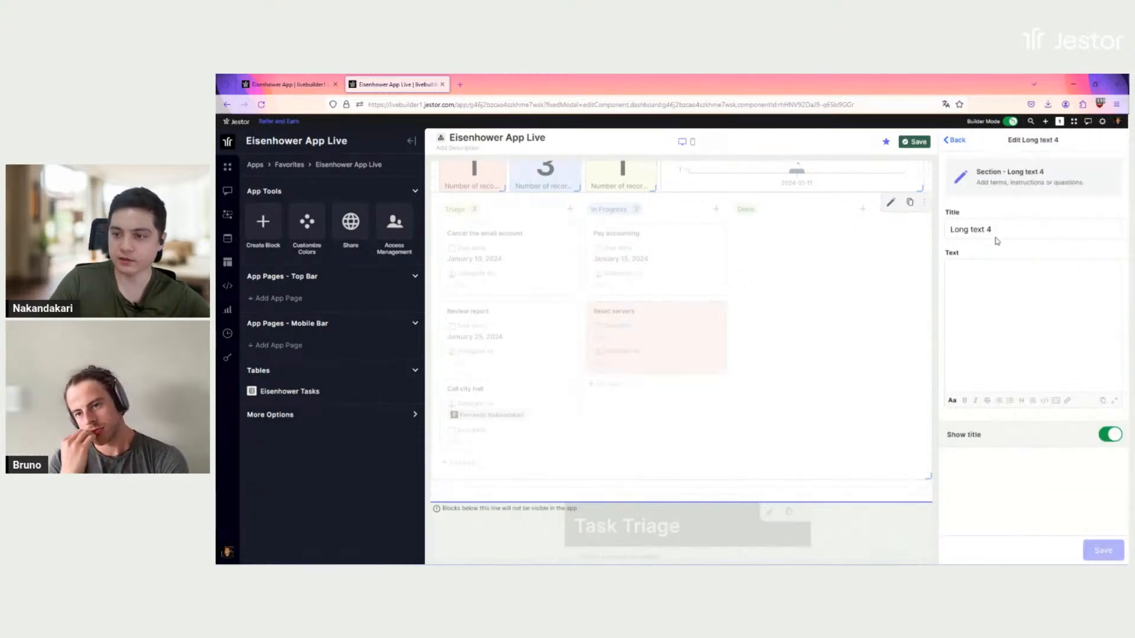
pyautogui.tripleClick(1005, 229)
pyautogui.write('Trash 🗑️')
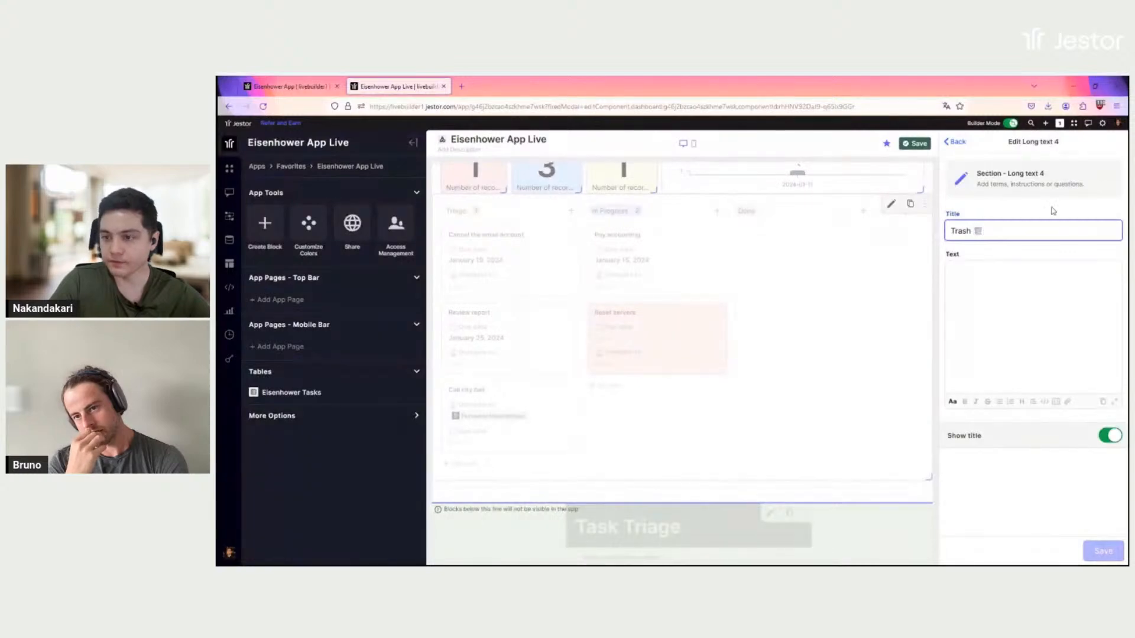
pyautogui.click(1012, 283)
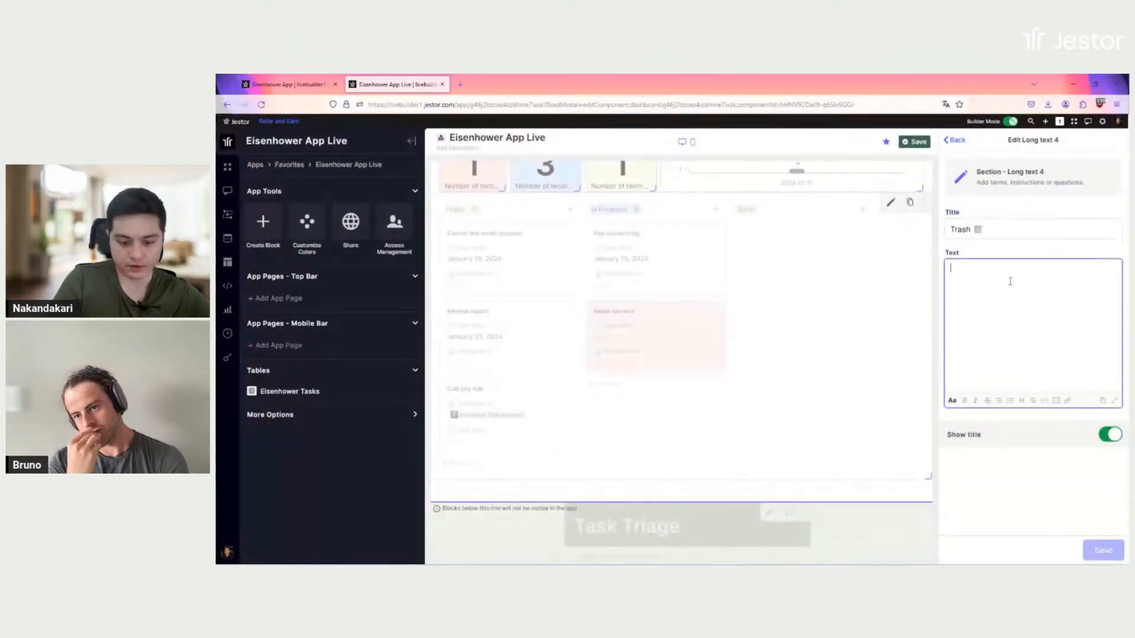
pyautogui.write('You should tra')
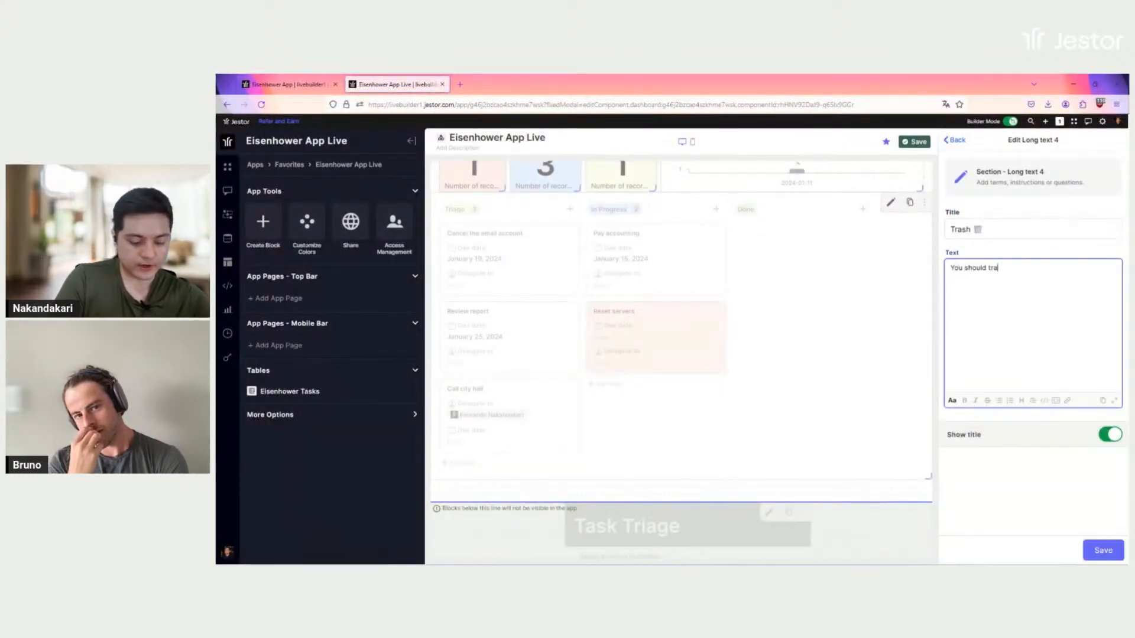
pyautogui.write('sh this!')
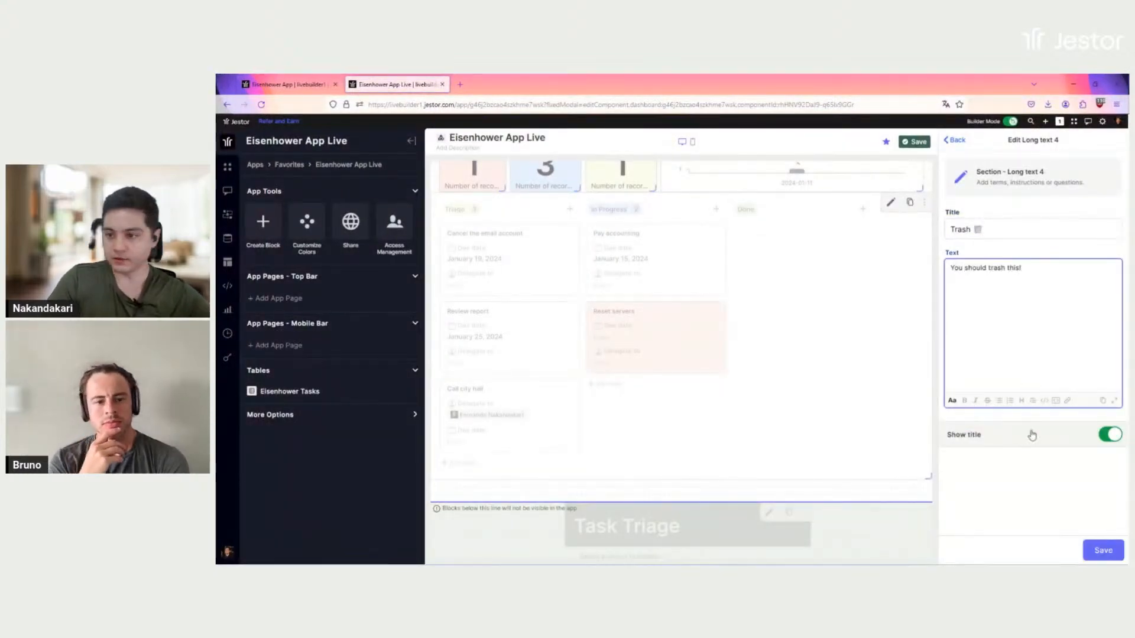
pyautogui.click(1103, 551)
# In the form conditionals, add the Planned 📅 text block to the condition that shows Due date.
pyautogui.scroll(-3, 1055, 237)
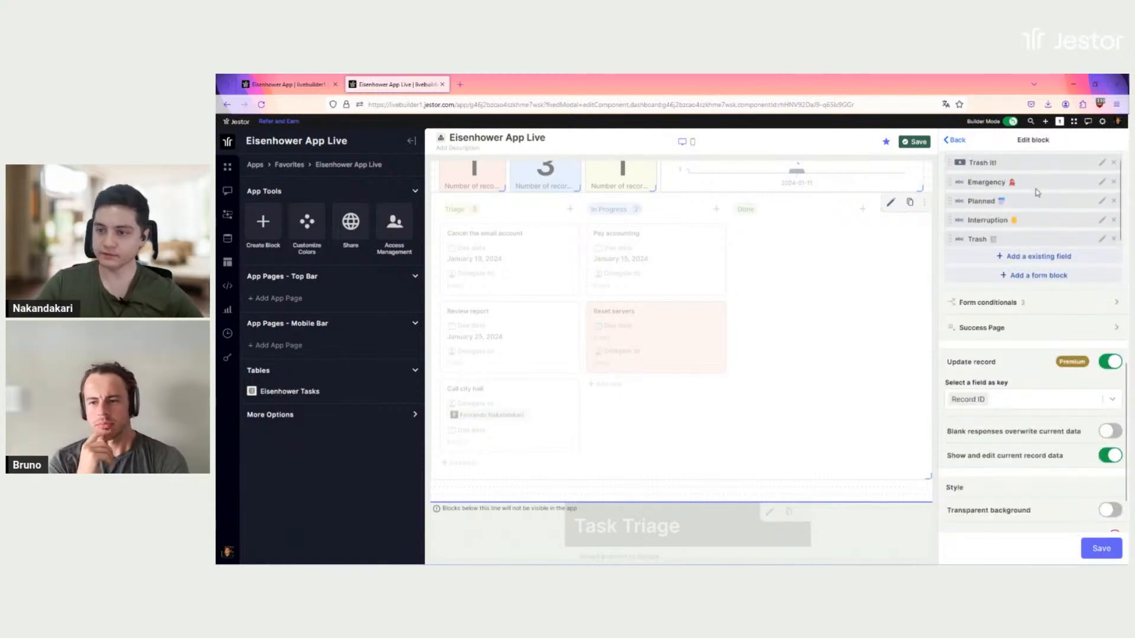
pyautogui.scroll(3, 1052, 337)
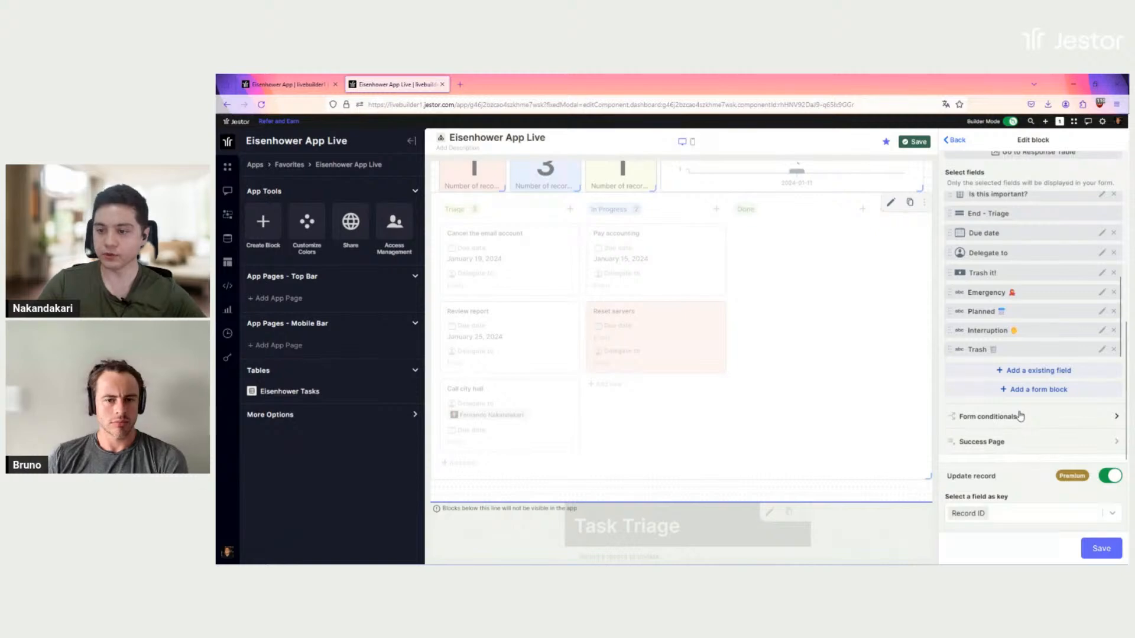
pyautogui.click(1019, 415)
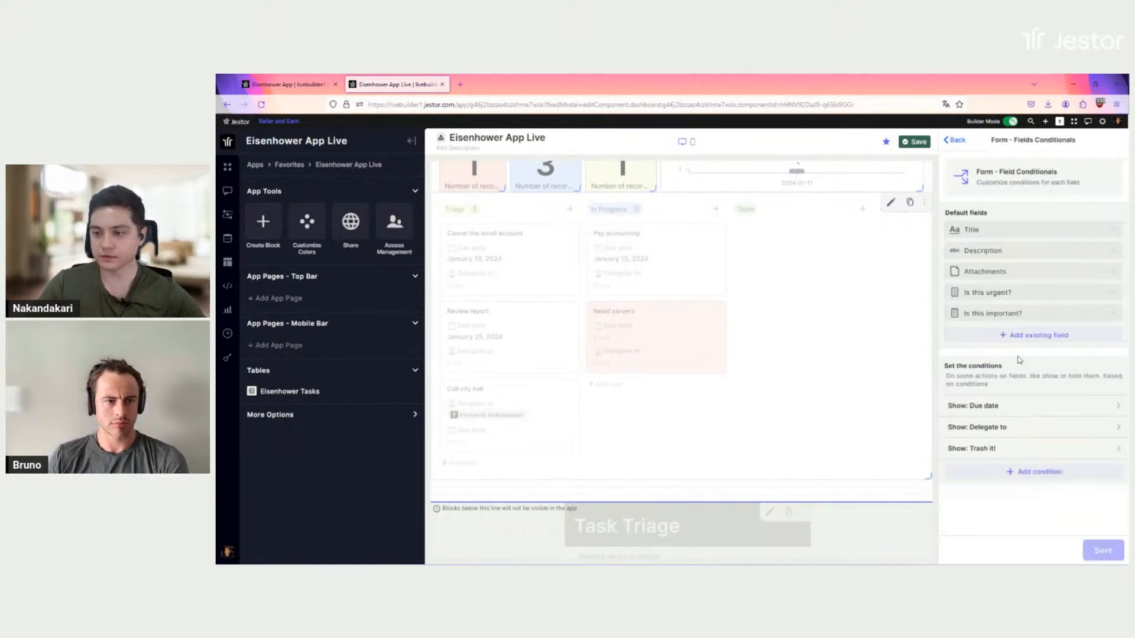
pyautogui.click(1019, 408)
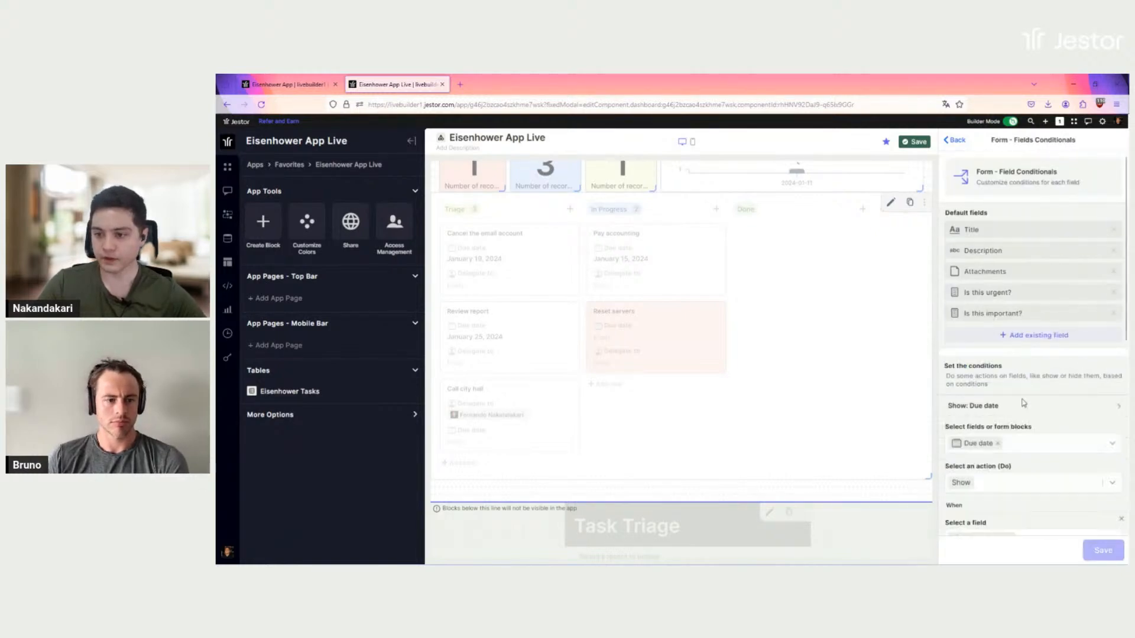
pyautogui.scroll(-3, 1034, 387)
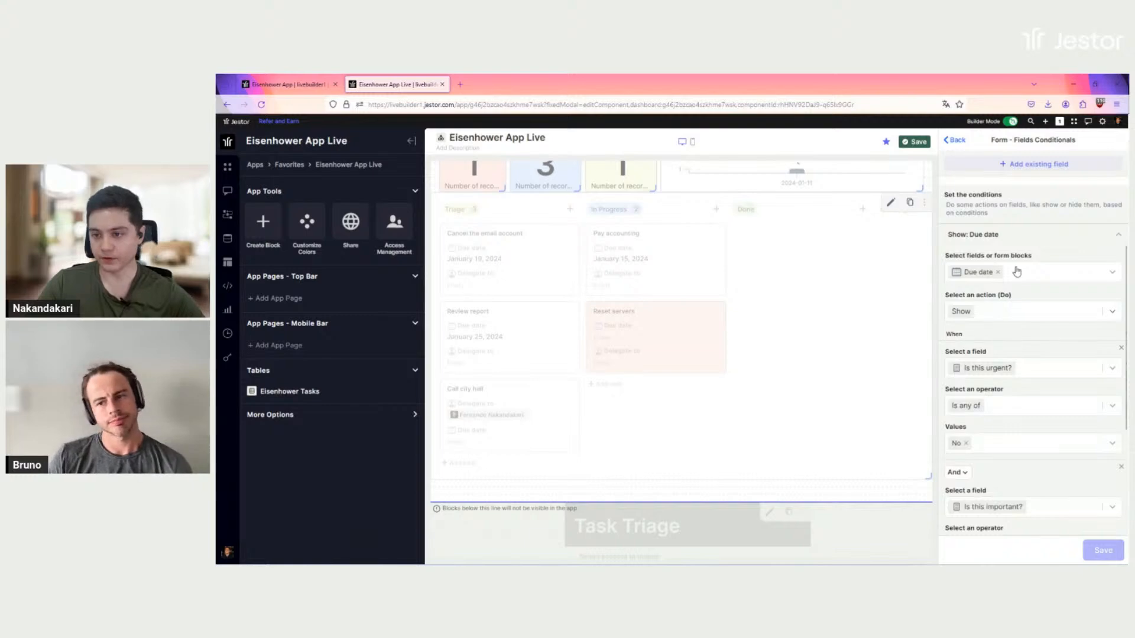
pyautogui.click(1000, 277)
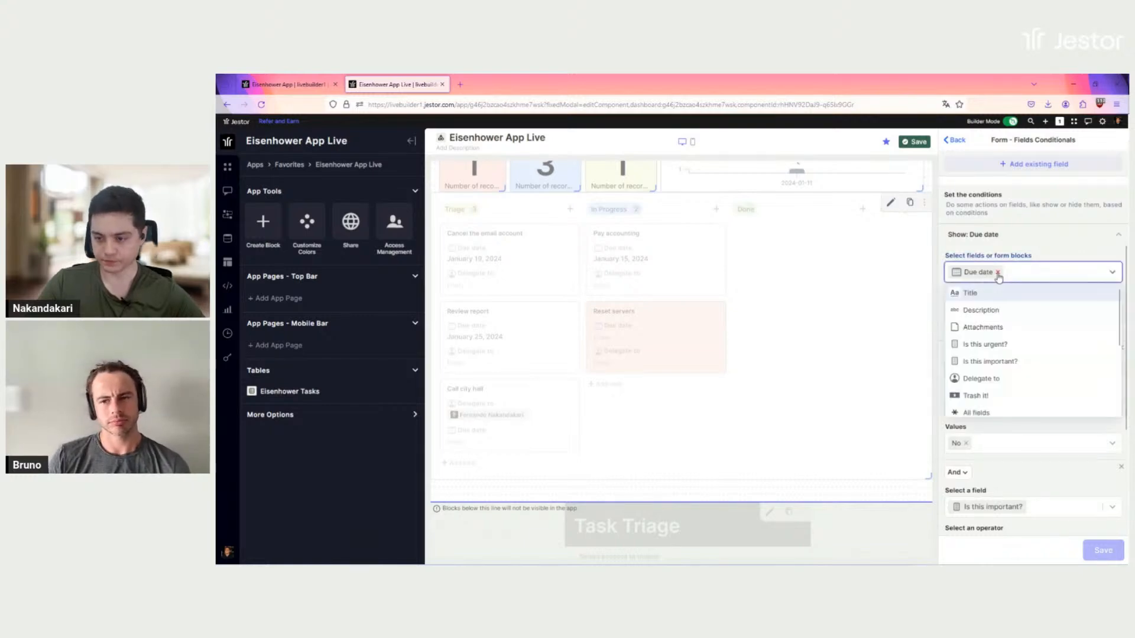
pyautogui.scroll(-2, 1031, 352)
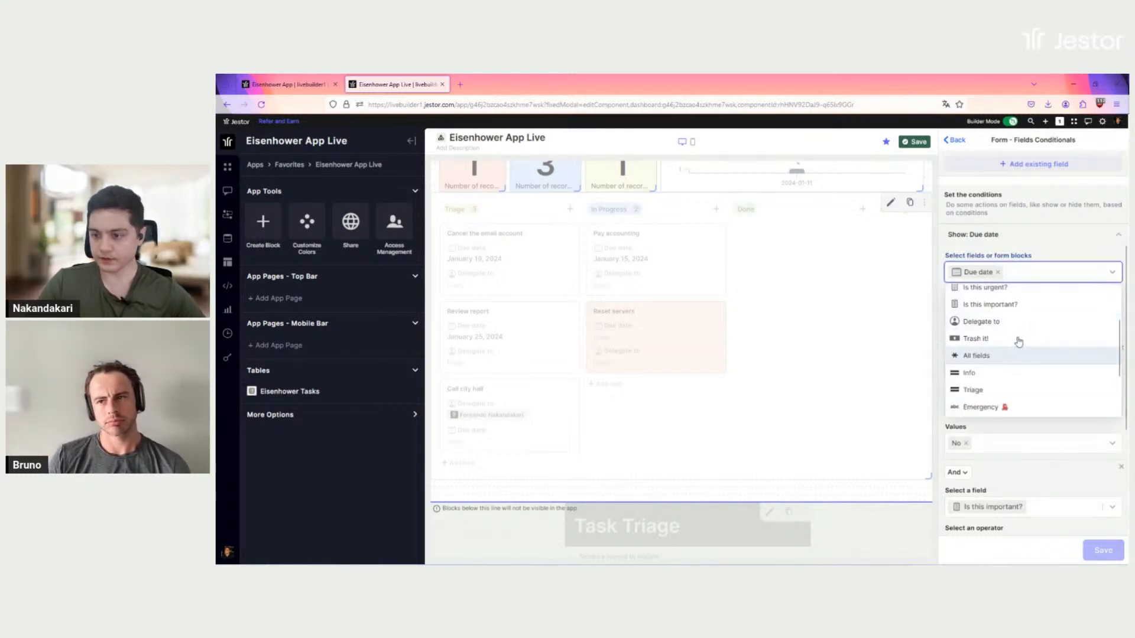
pyautogui.scroll(2, 1013, 360)
pyautogui.scroll(-4, 1005, 362)
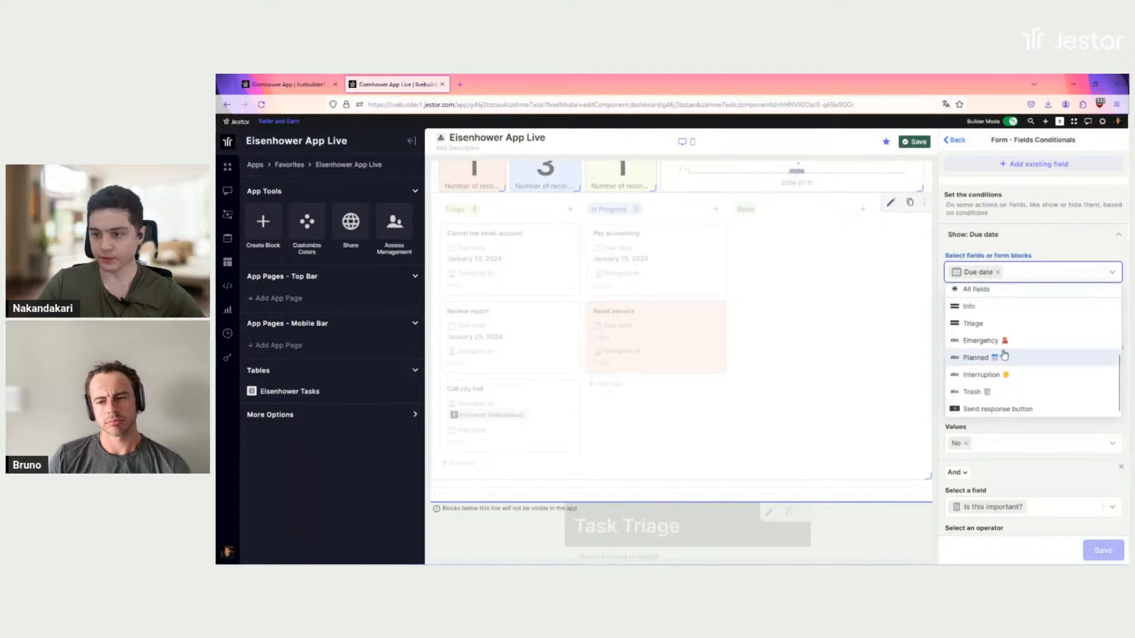
pyautogui.scroll(-1, 998, 372)
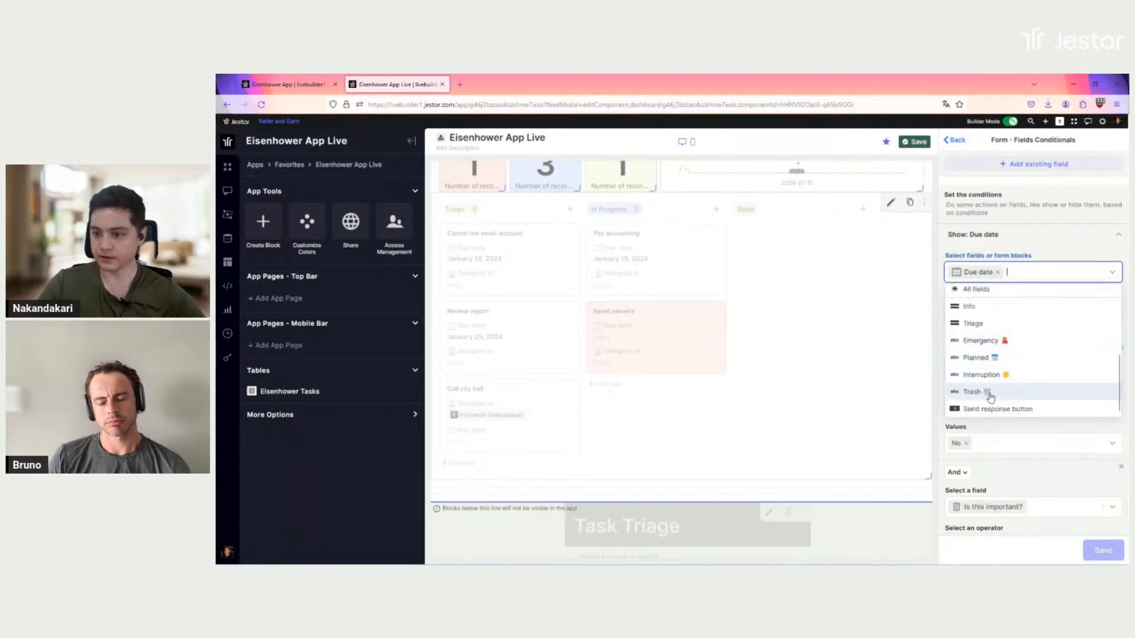
pyautogui.click(996, 359)
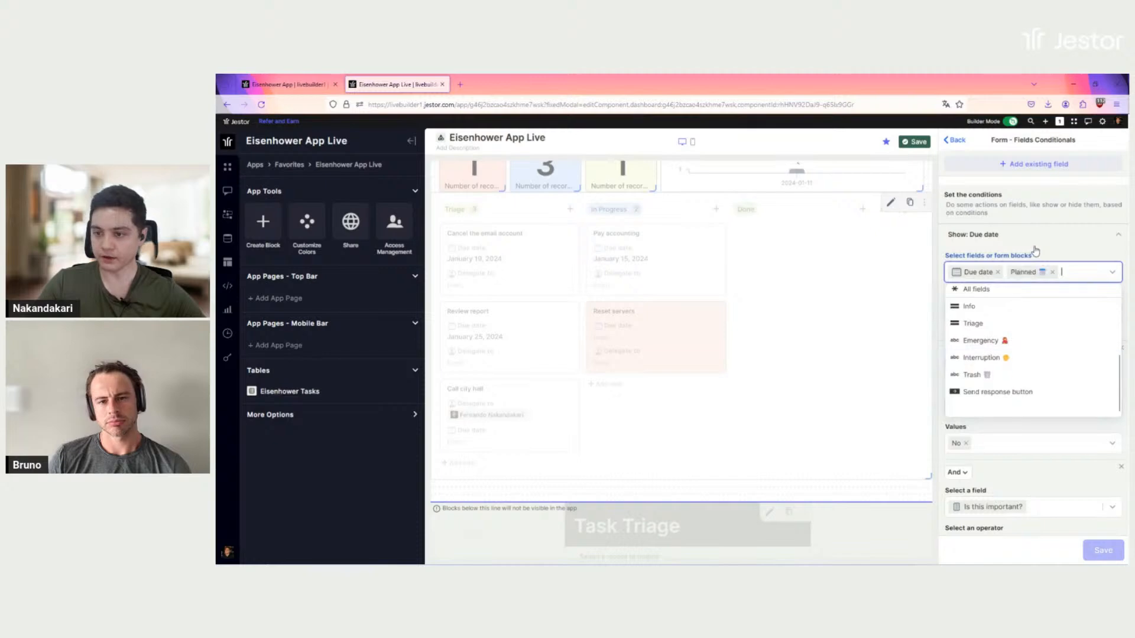
pyautogui.click(1035, 248)
# Add the Interruption ✋ text block to the condition that shows Delegate to.
pyautogui.scroll(-3, 1035, 314)
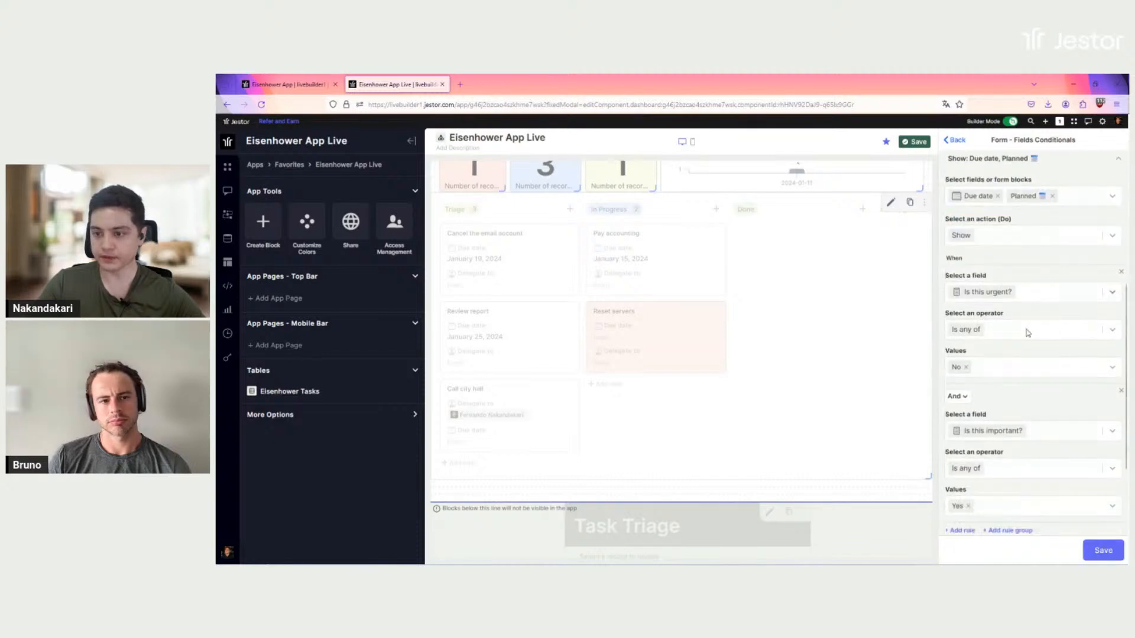
pyautogui.scroll(-2, 1036, 390)
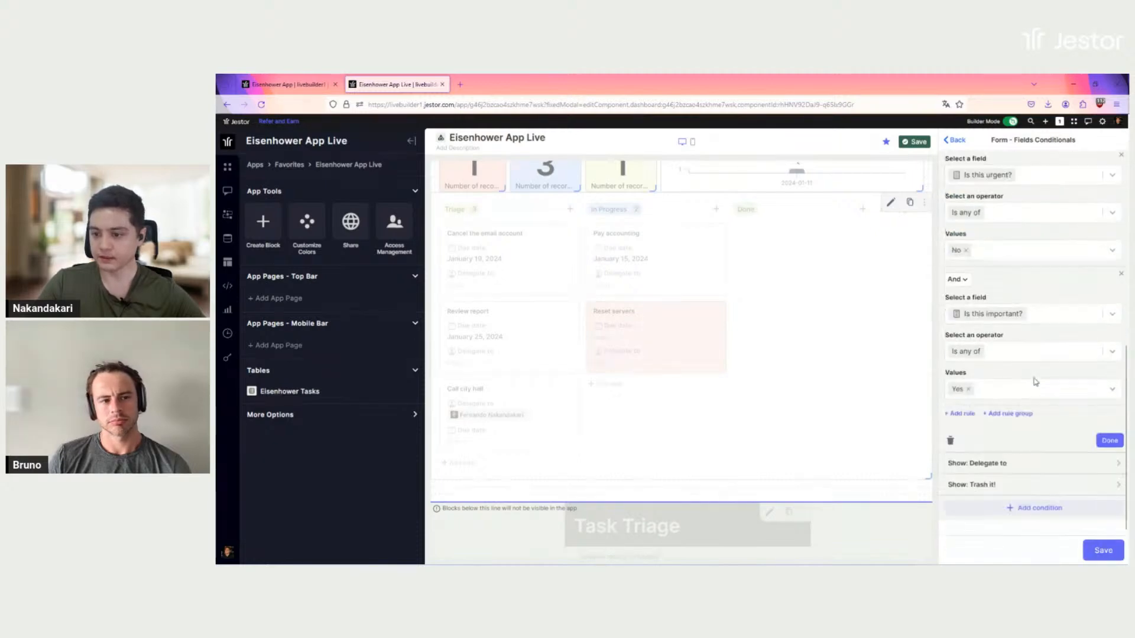
pyautogui.click(1012, 464)
pyautogui.scroll(-7, 1026, 322)
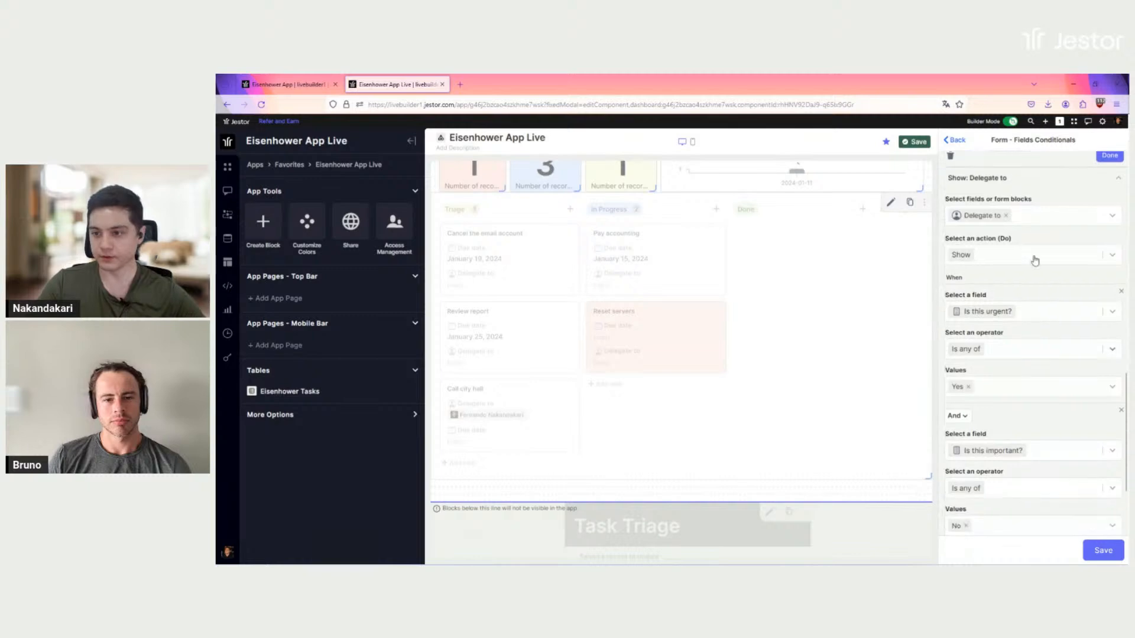
pyautogui.click(1055, 218)
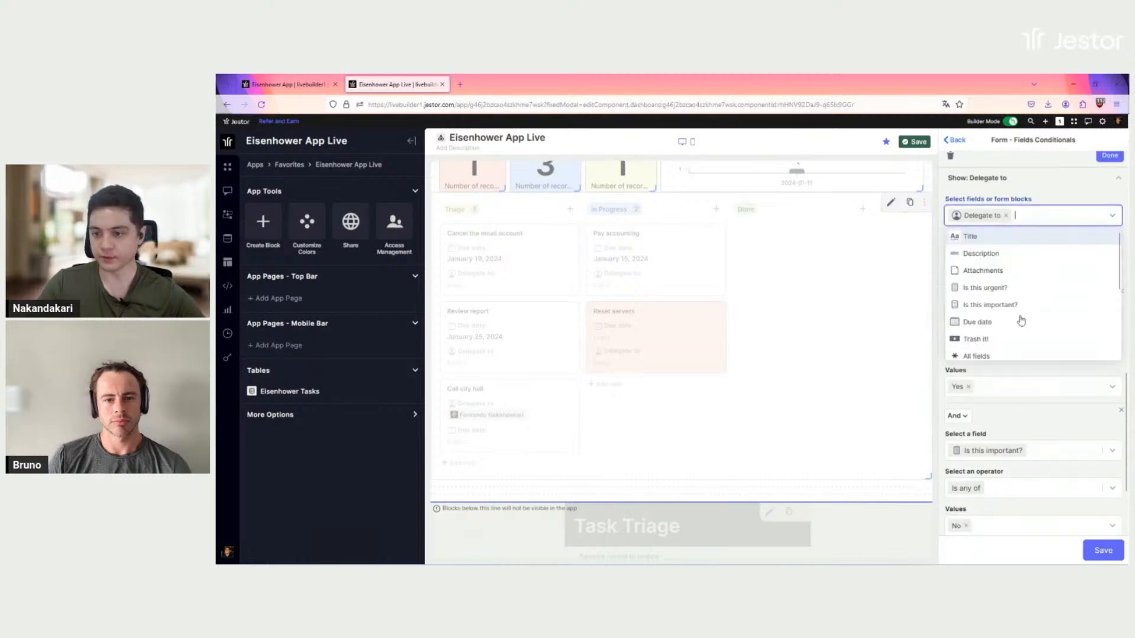
pyautogui.scroll(-3, 1022, 321)
pyautogui.click(984, 319)
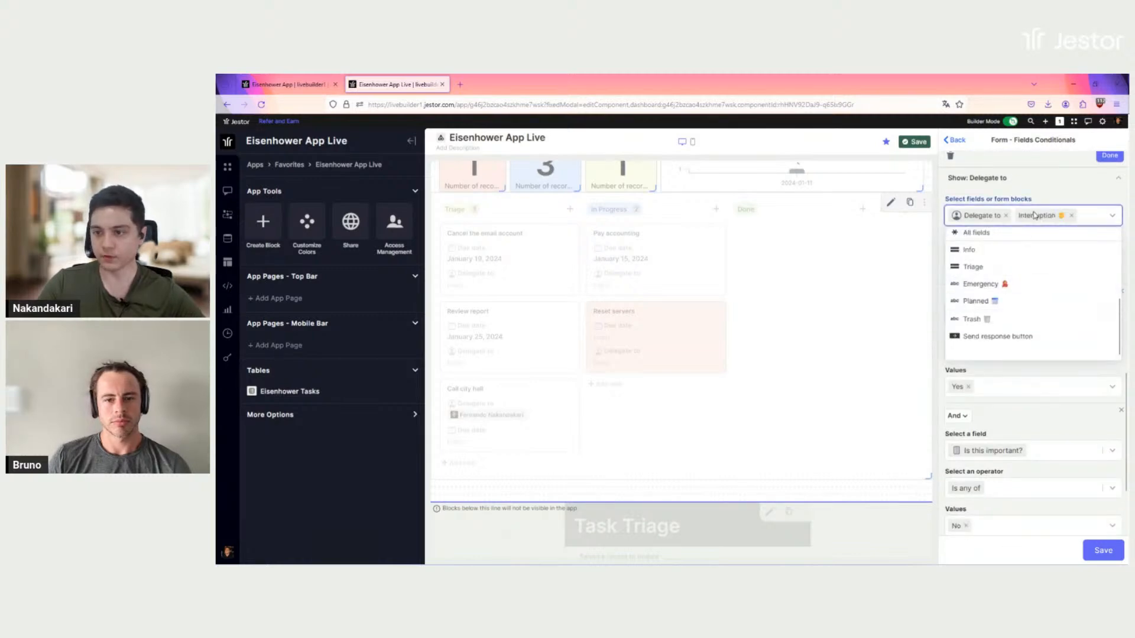
# Add the Trash 🗑️ text block to the condition that shows the Trash it! button.
pyautogui.scroll(-2, 1060, 317)
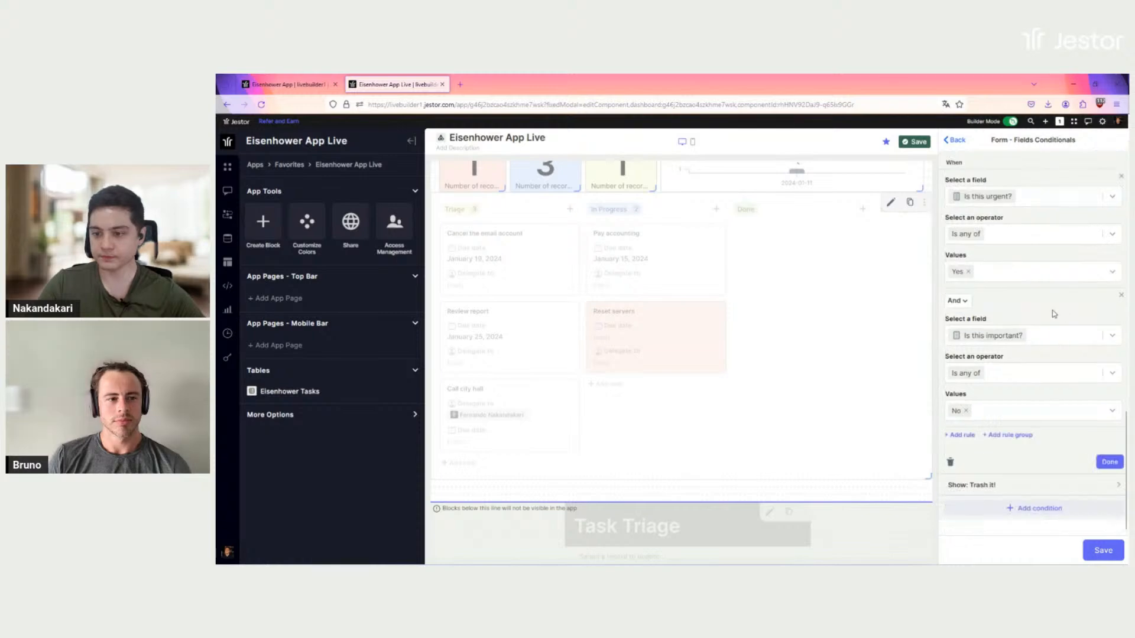
pyautogui.click(1019, 485)
pyautogui.scroll(-5, 1079, 249)
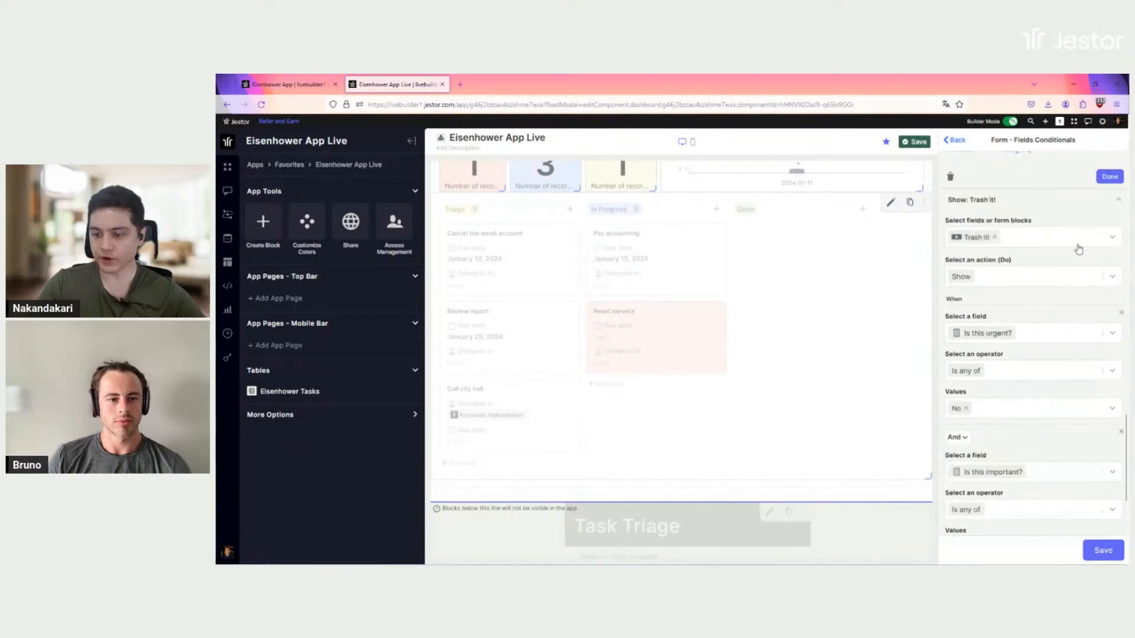
pyautogui.click(1032, 245)
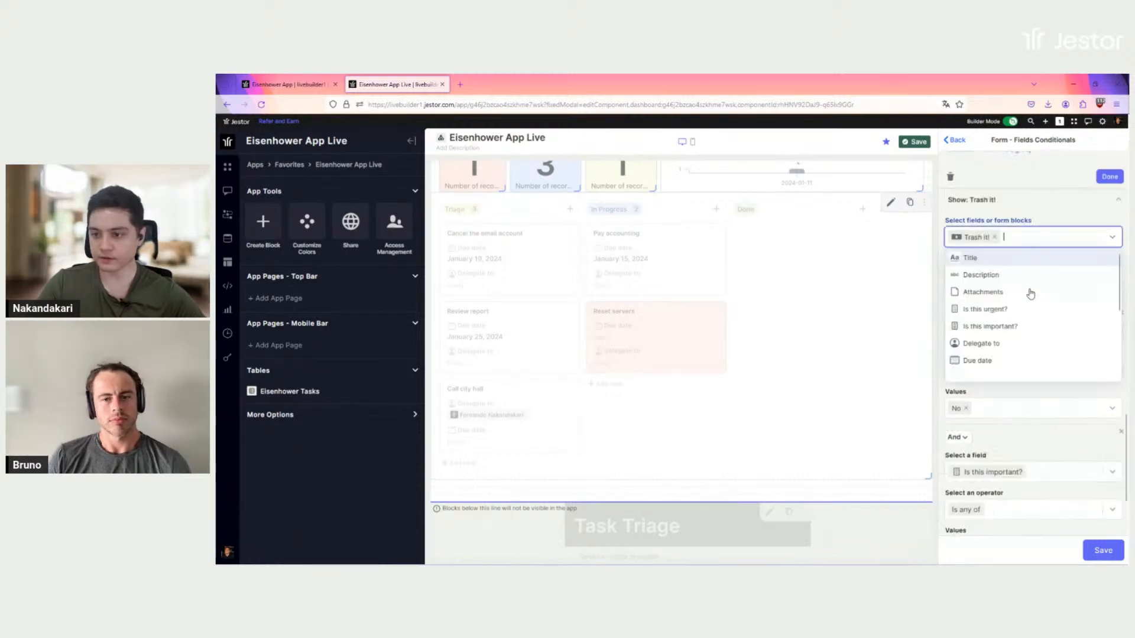
pyautogui.scroll(-4, 1008, 324)
pyautogui.click(976, 356)
# Add a fourth form condition that applies the Show action to the Emergency 🚨 text block.
pyautogui.scroll(-2, 1053, 284)
pyautogui.scroll(-1, 1053, 284)
pyautogui.click(1035, 507)
pyautogui.click(1027, 338)
pyautogui.scroll(-3, 1020, 425)
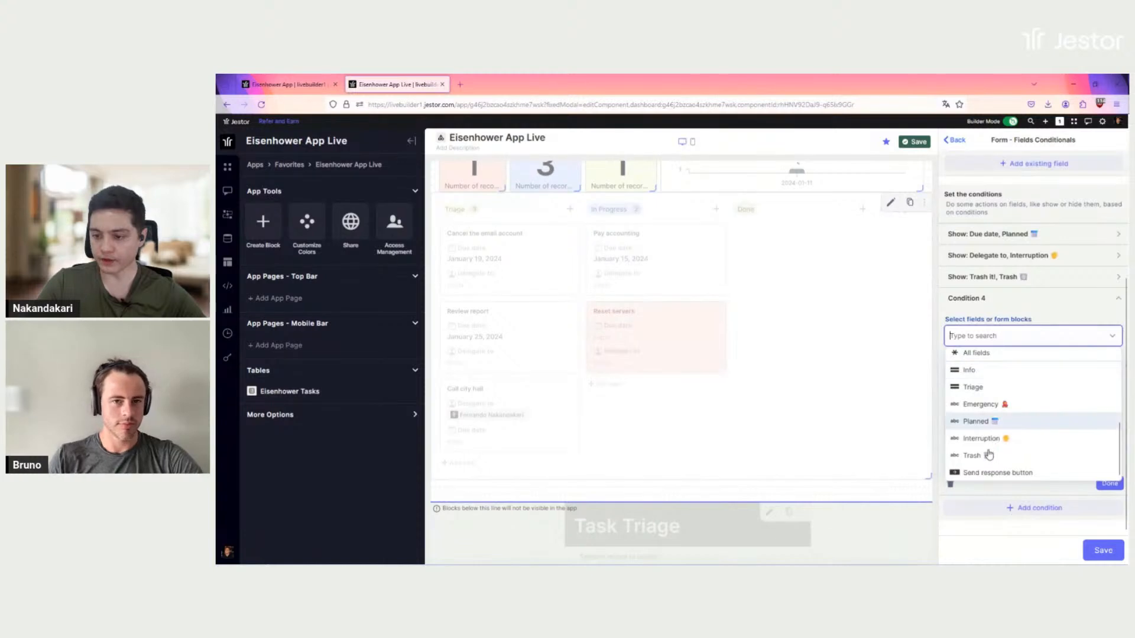
pyautogui.click(981, 405)
pyautogui.click(1046, 314)
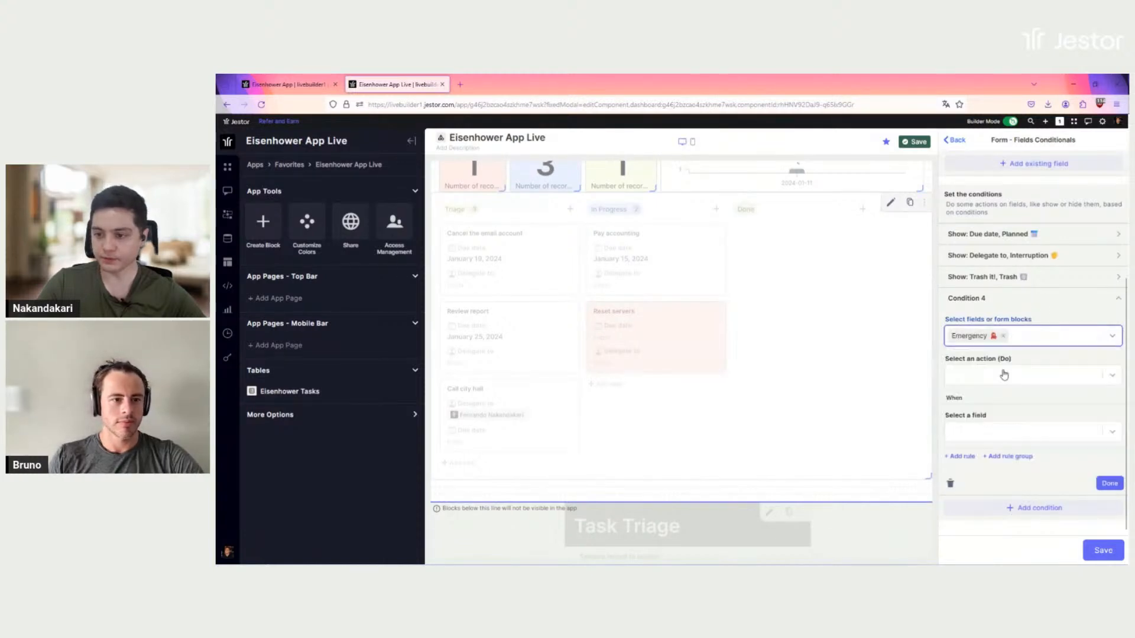
pyautogui.click(996, 376)
pyautogui.click(960, 413)
# Set the Emergency condition's first rule to "Is this urgent?" is any of Yes.
pyautogui.click(1005, 433)
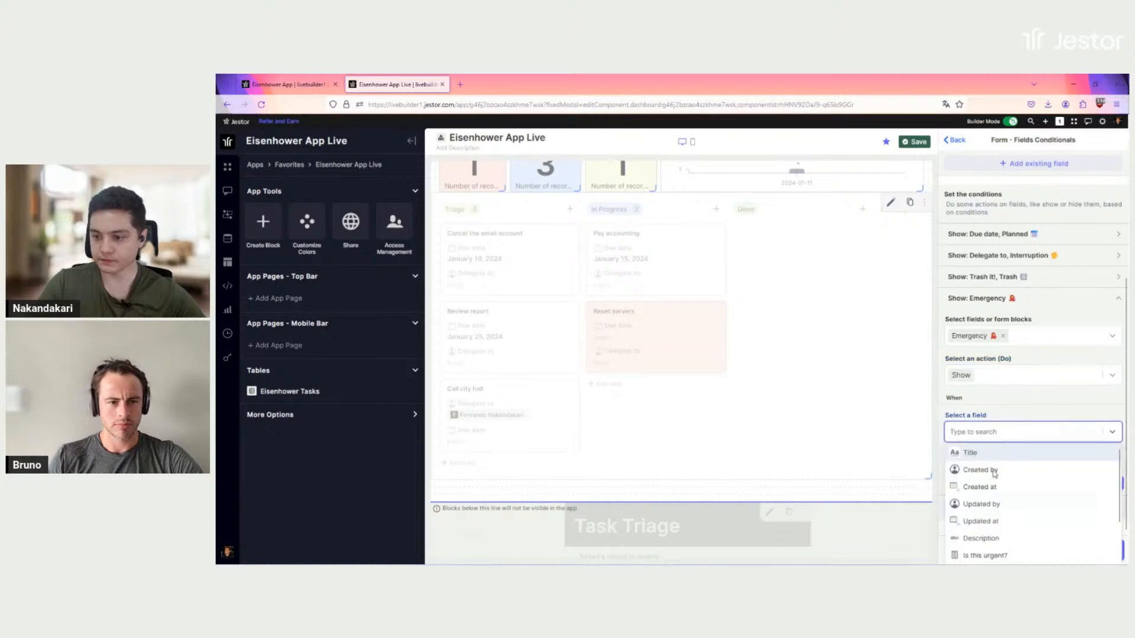
pyautogui.scroll(-3, 1005, 490)
pyautogui.click(1002, 500)
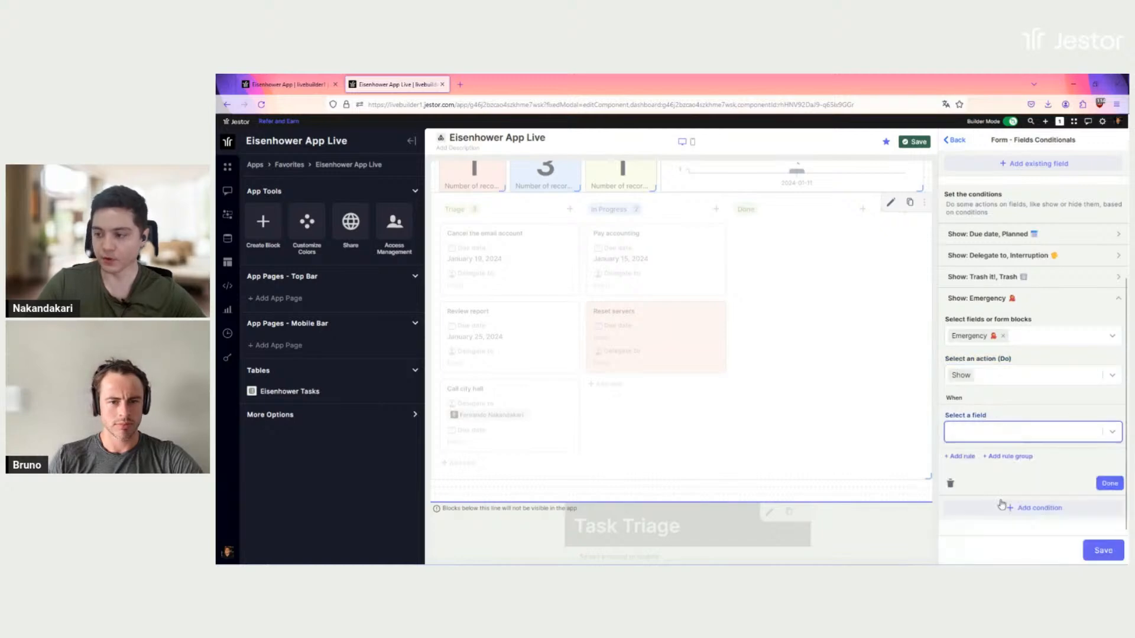
pyautogui.click(991, 510)
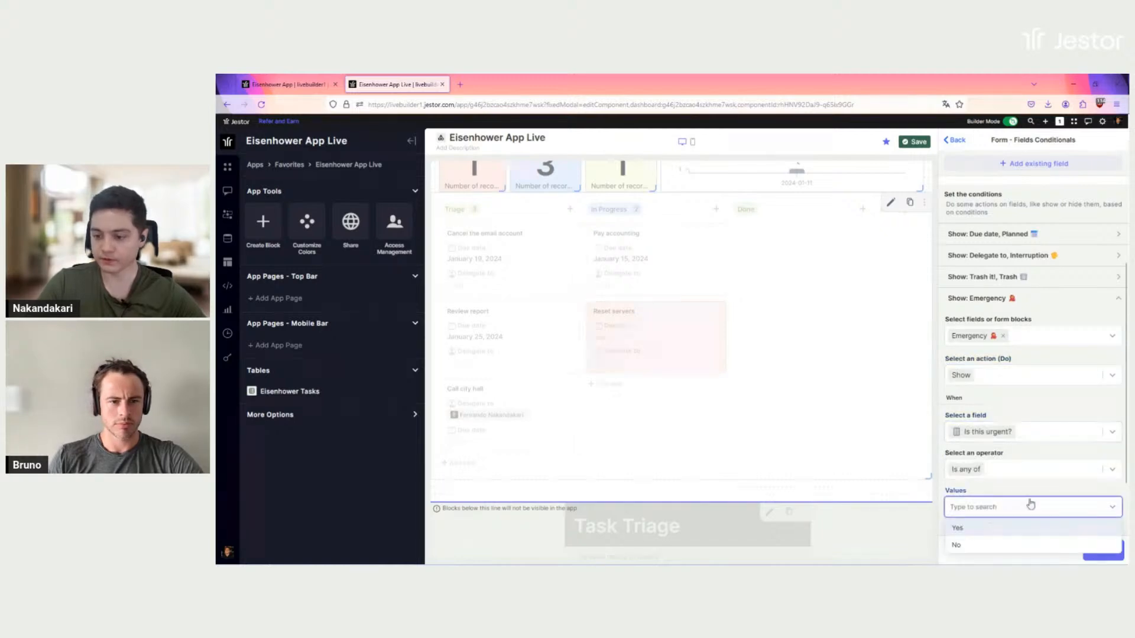
pyautogui.click(990, 525)
pyautogui.scroll(-2, 1045, 441)
pyautogui.click(1013, 483)
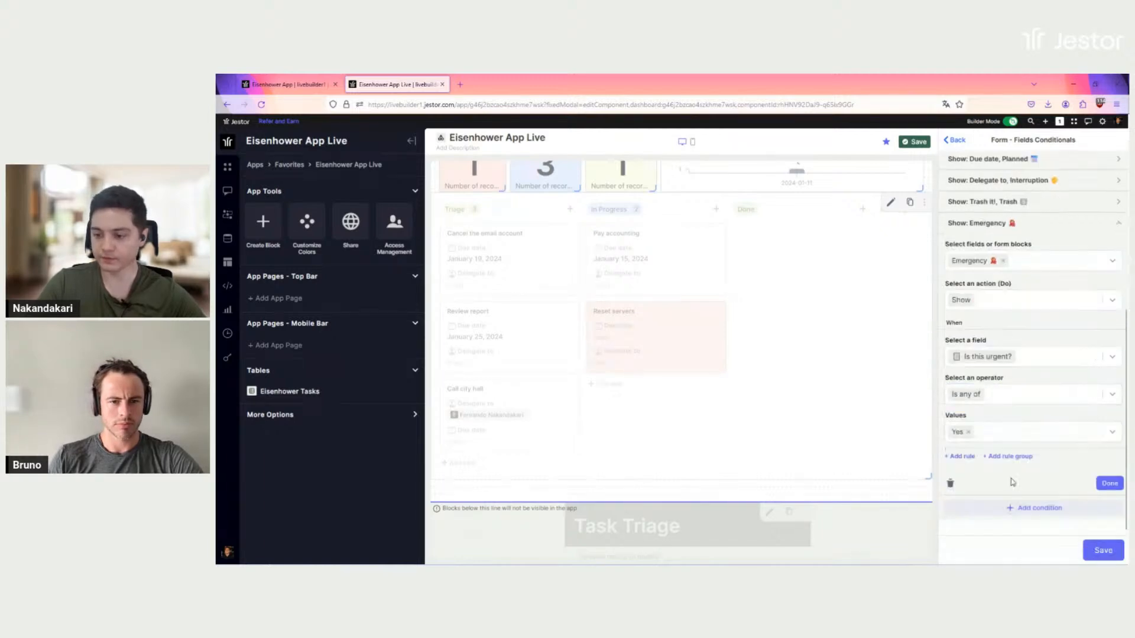
# Add an And rule requiring "Is this important?" is any of Yes to the Emergency condition and save the form conditionals.
pyautogui.click(963, 457)
pyautogui.scroll(-2, 1044, 398)
pyautogui.click(1017, 431)
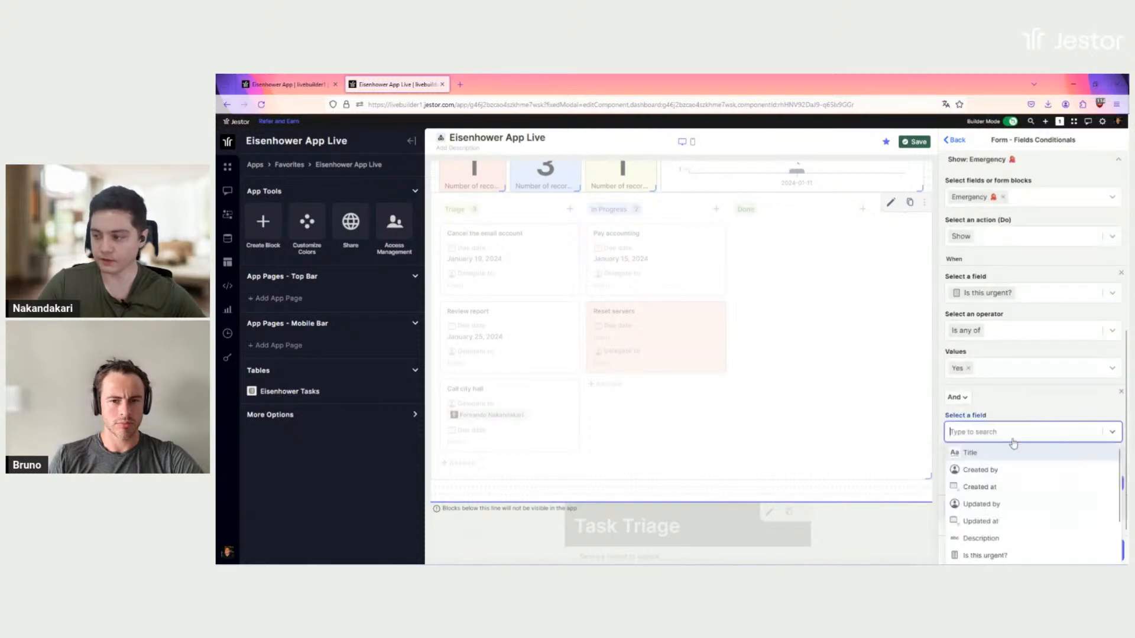
pyautogui.scroll(-2, 999, 541)
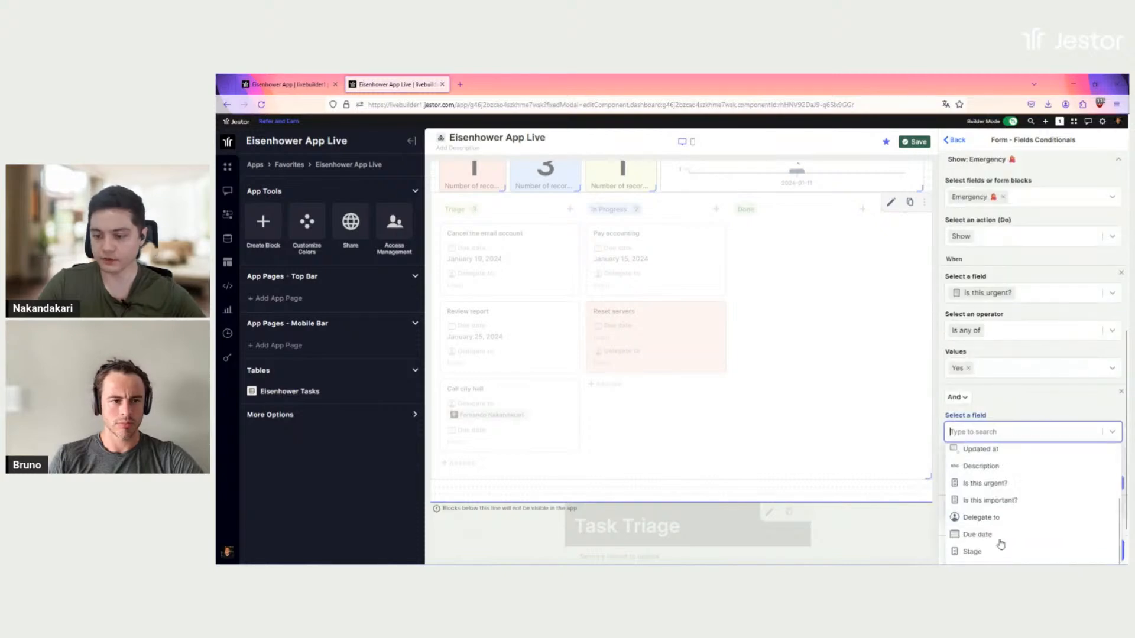
pyautogui.click(999, 500)
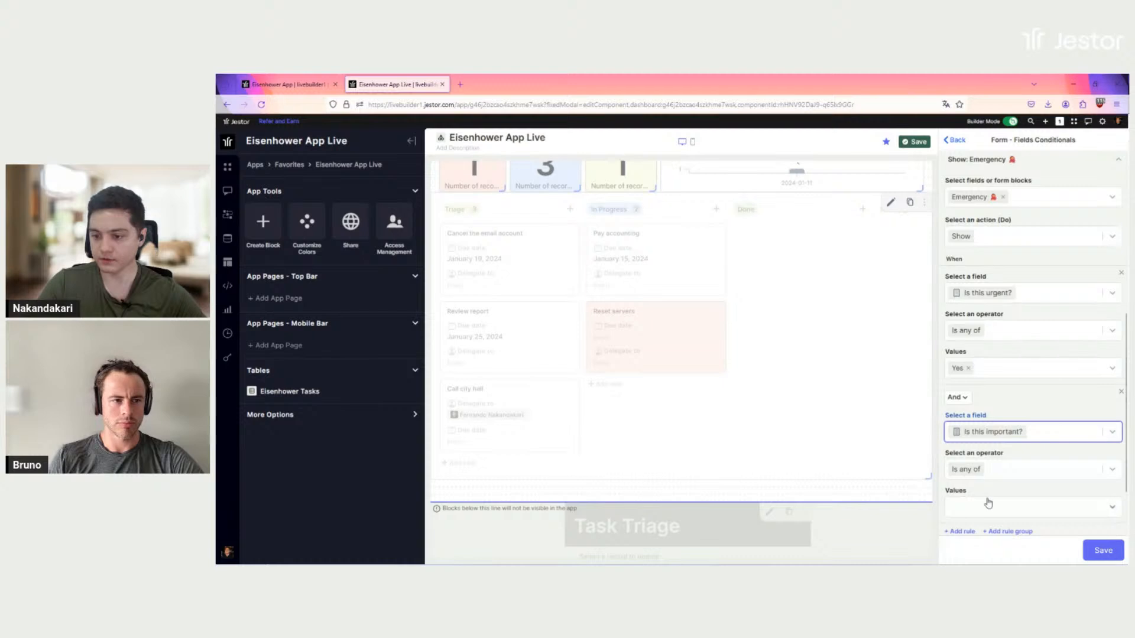
pyautogui.click(986, 506)
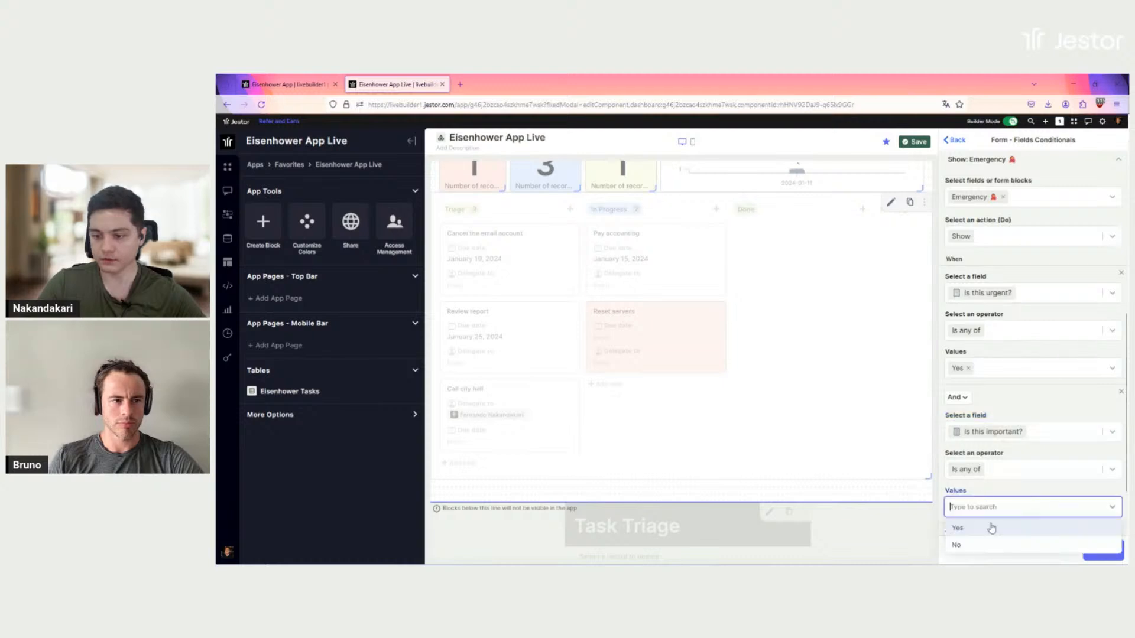
pyautogui.click(1042, 529)
pyautogui.click(1100, 548)
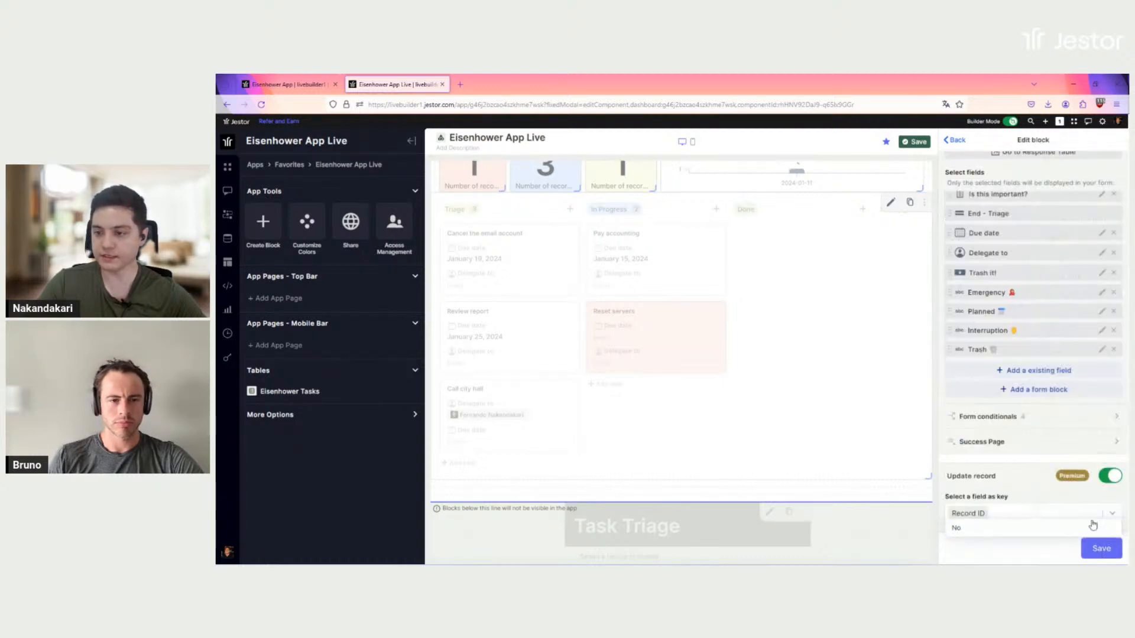
# Move the Emergency 🚨 and Planned text blocks directly below End - Triage, above the Due date field in the Task Triage form.
pyautogui.scroll(2, 1028, 296)
pyautogui.scroll(-2, 1027, 297)
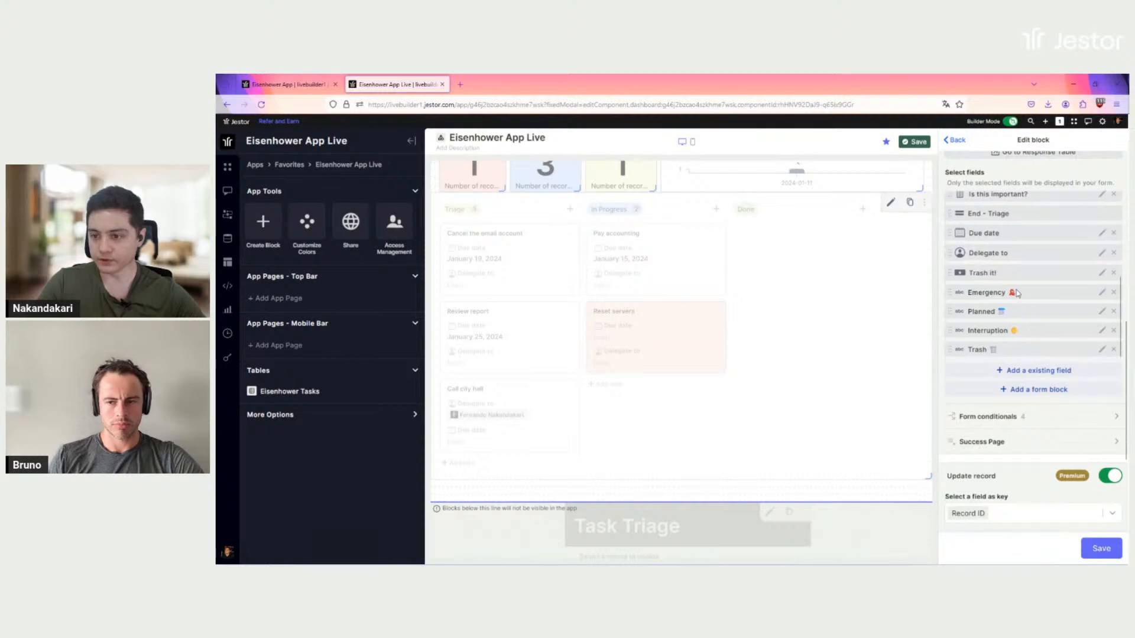
pyautogui.moveTo(1007, 246); pyautogui.dragTo(1014, 275)
pyautogui.moveTo(1003, 319); pyautogui.dragTo(1004, 269)
pyautogui.moveTo(1003, 263); pyautogui.dragTo(1001, 258)
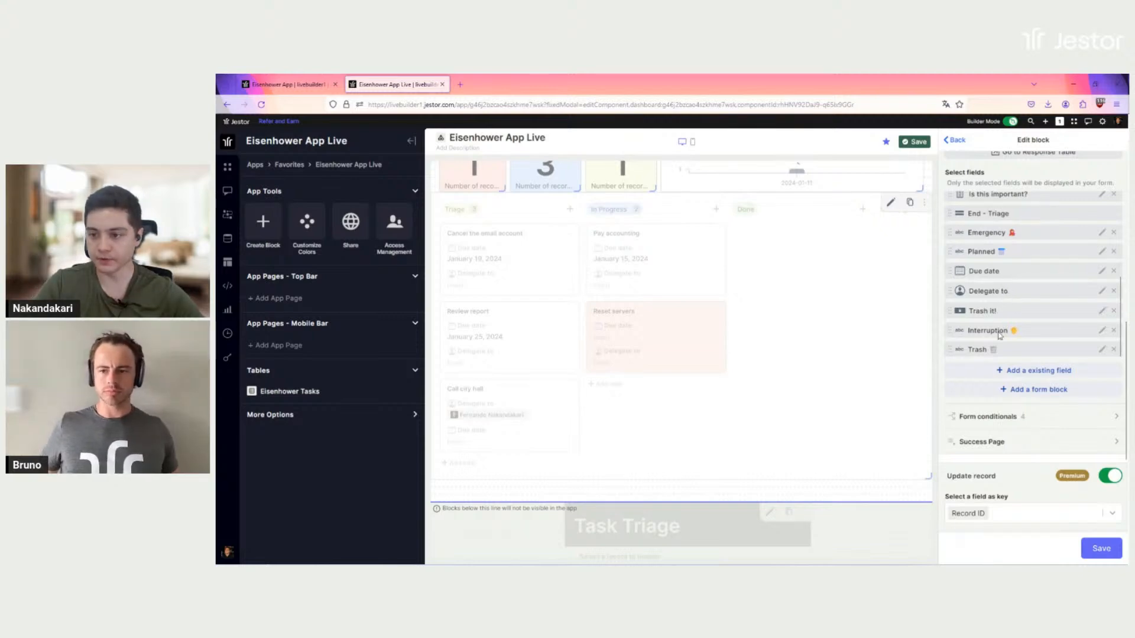
# Place the Interruption text above Delegate to and the Trash text above the Trash it! button, saving the form and finishing block editing.
pyautogui.moveTo(1001, 333); pyautogui.dragTo(1002, 307)
pyautogui.moveTo(994, 349); pyautogui.dragTo(997, 333)
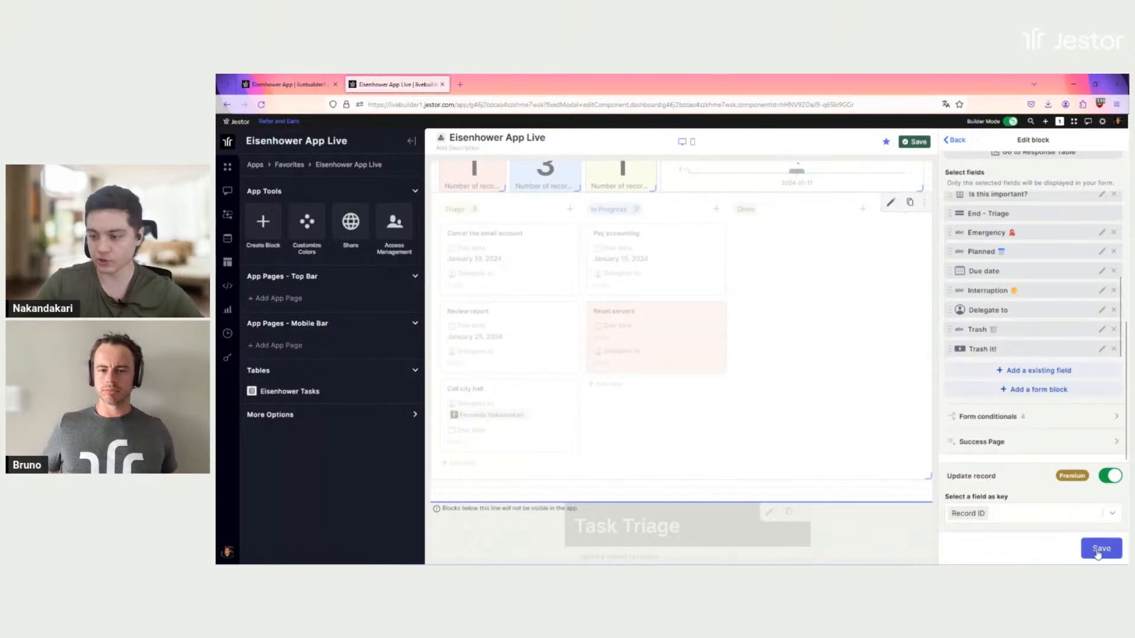
pyautogui.click(1099, 550)
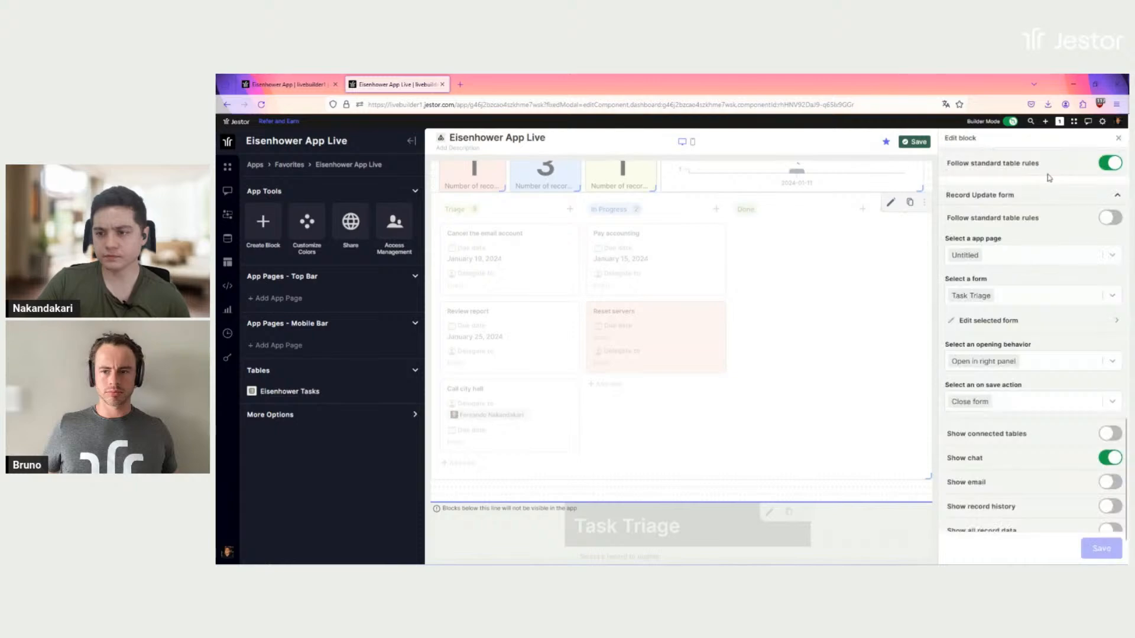
pyautogui.click(1120, 140)
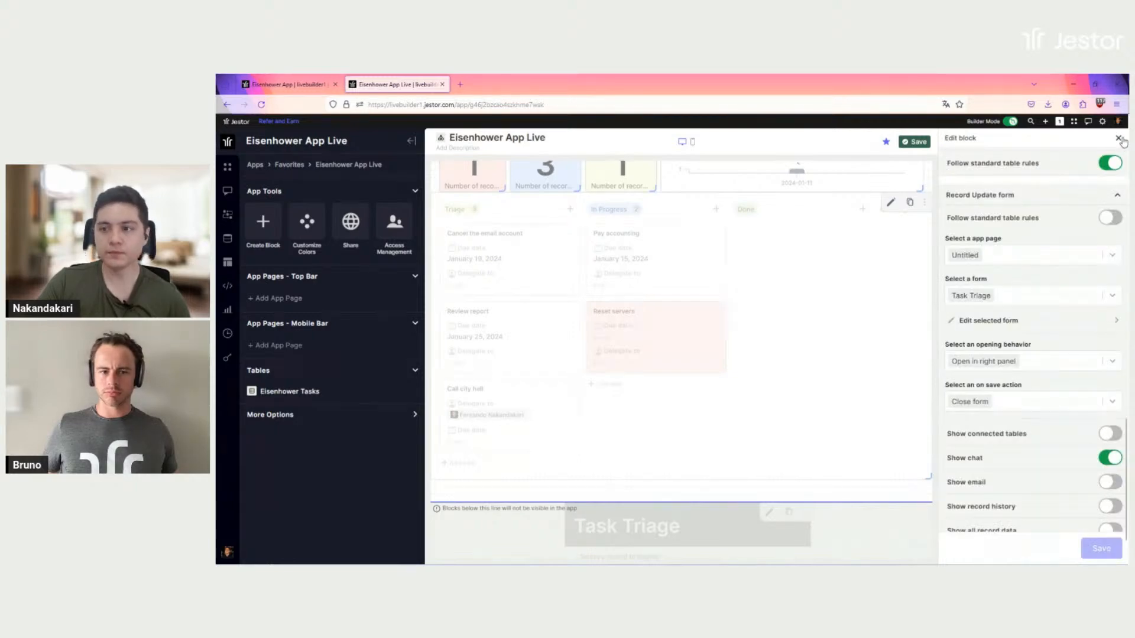
pyautogui.click(1102, 144)
# Test the conditional guidance on the "Cancel the email account" task with different urgent and important answers, closing it without saving.
pyautogui.click(502, 316)
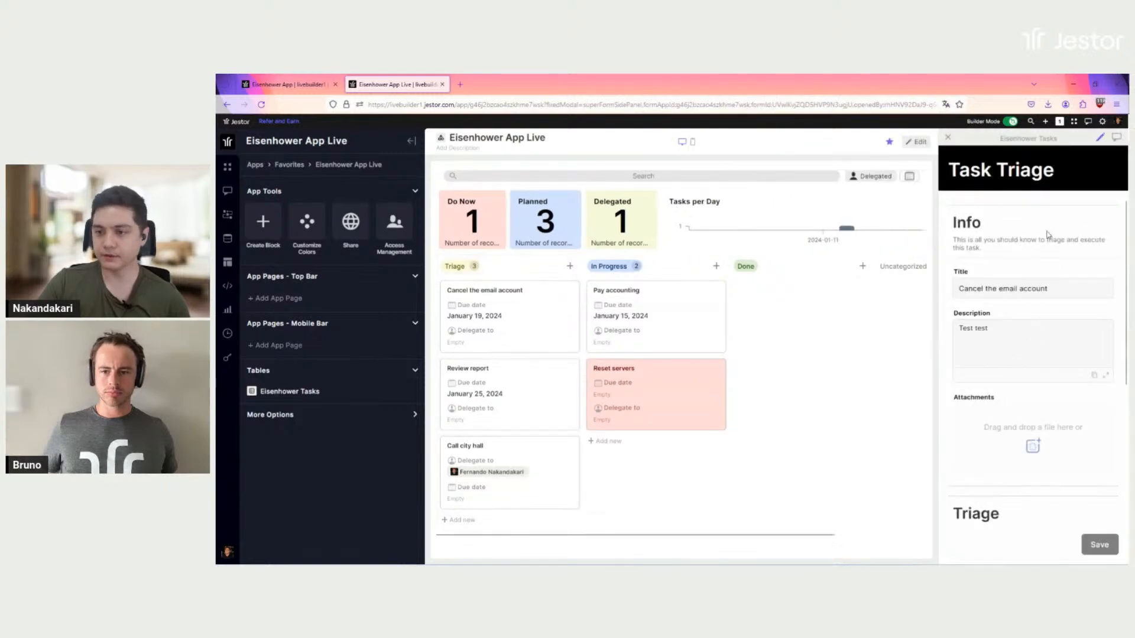
pyautogui.scroll(-4, 1022, 354)
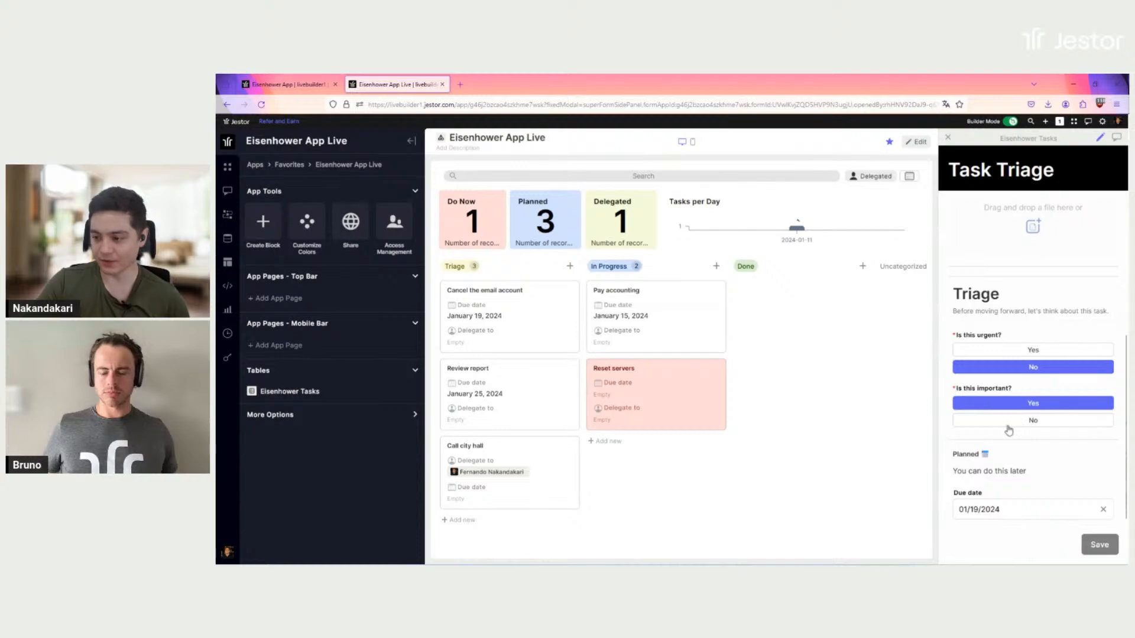
pyautogui.click(1033, 350)
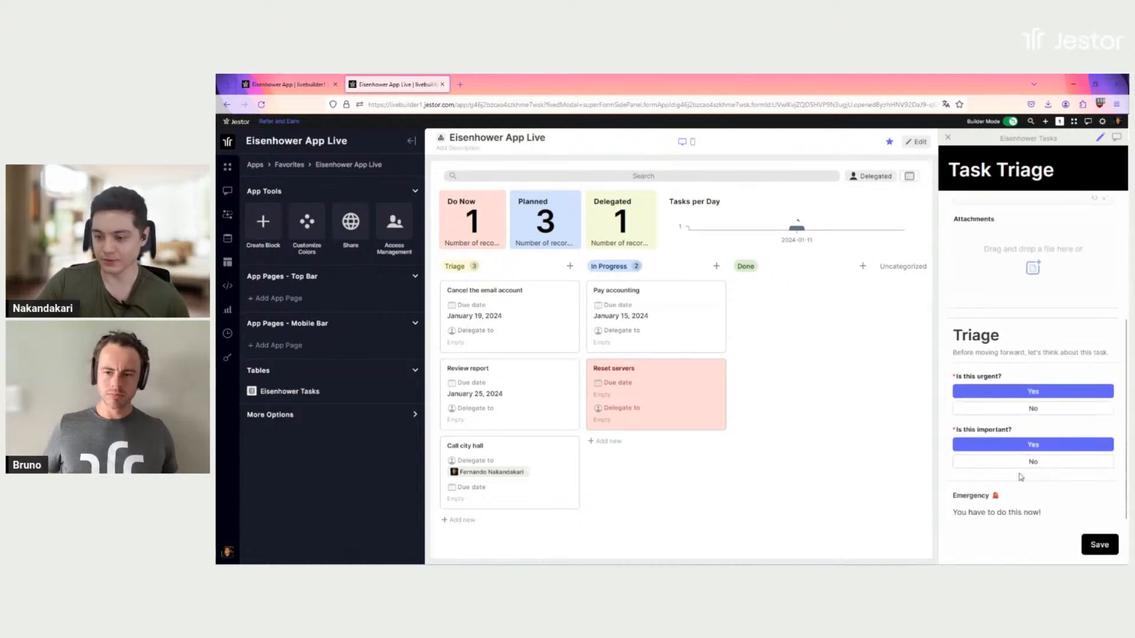
pyautogui.click(1036, 409)
pyautogui.click(1045, 462)
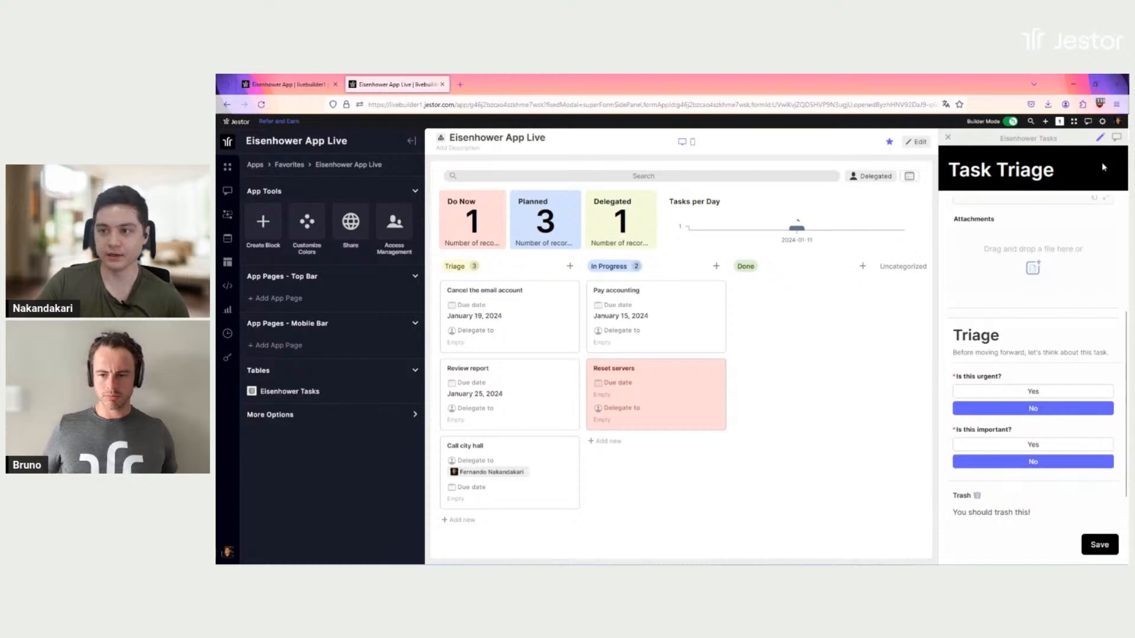
pyautogui.click(1032, 447)
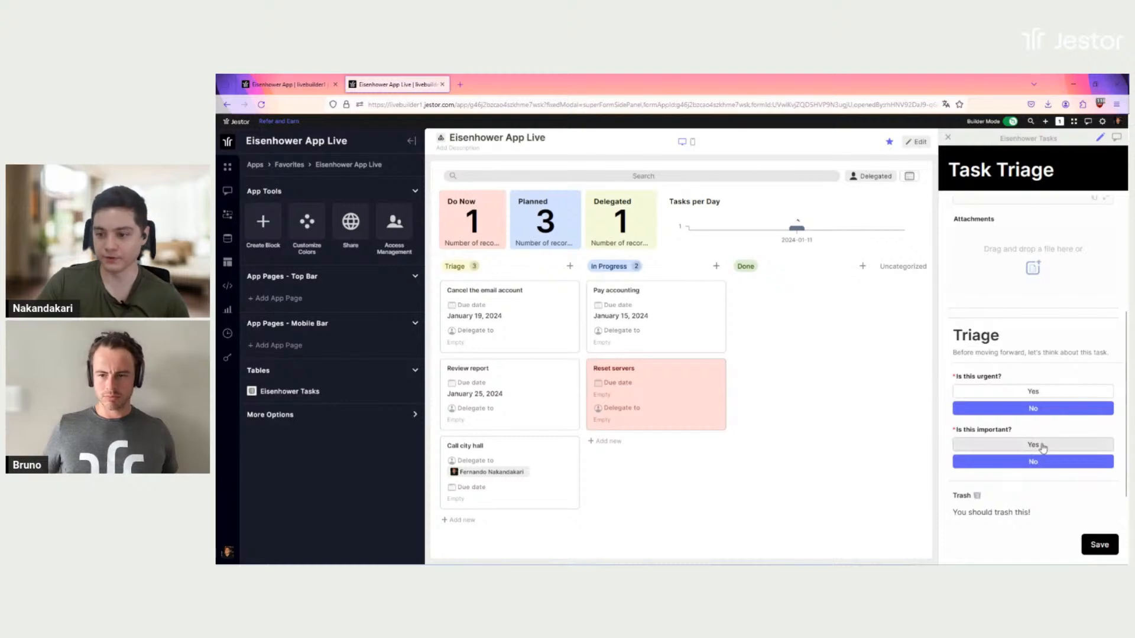
pyautogui.click(1040, 392)
pyautogui.click(1008, 461)
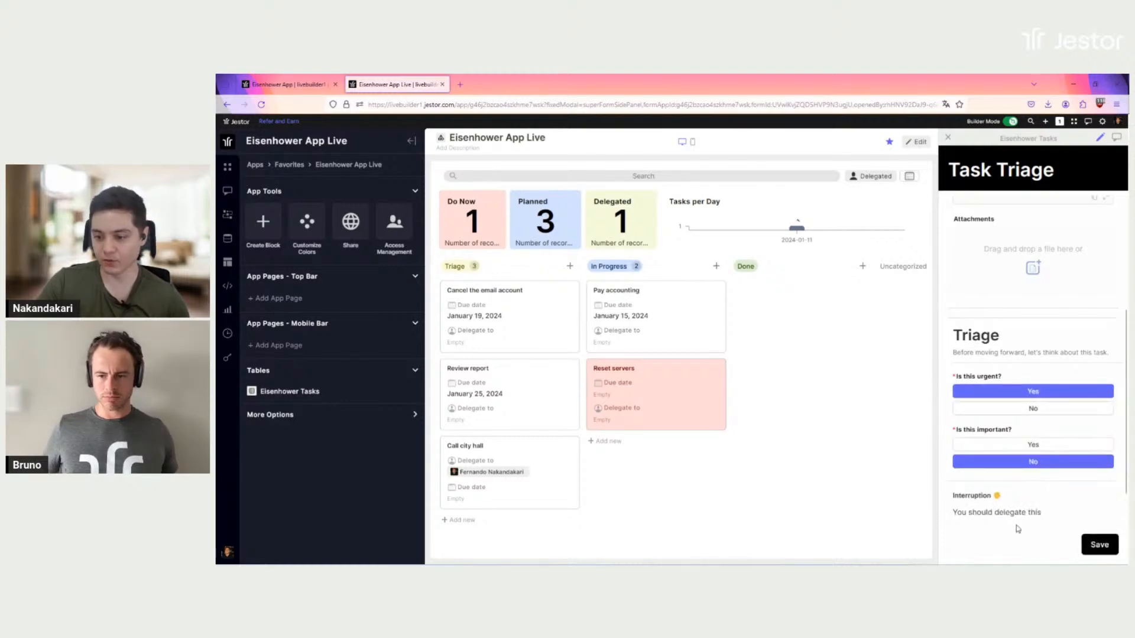
pyautogui.scroll(-1, 1005, 473)
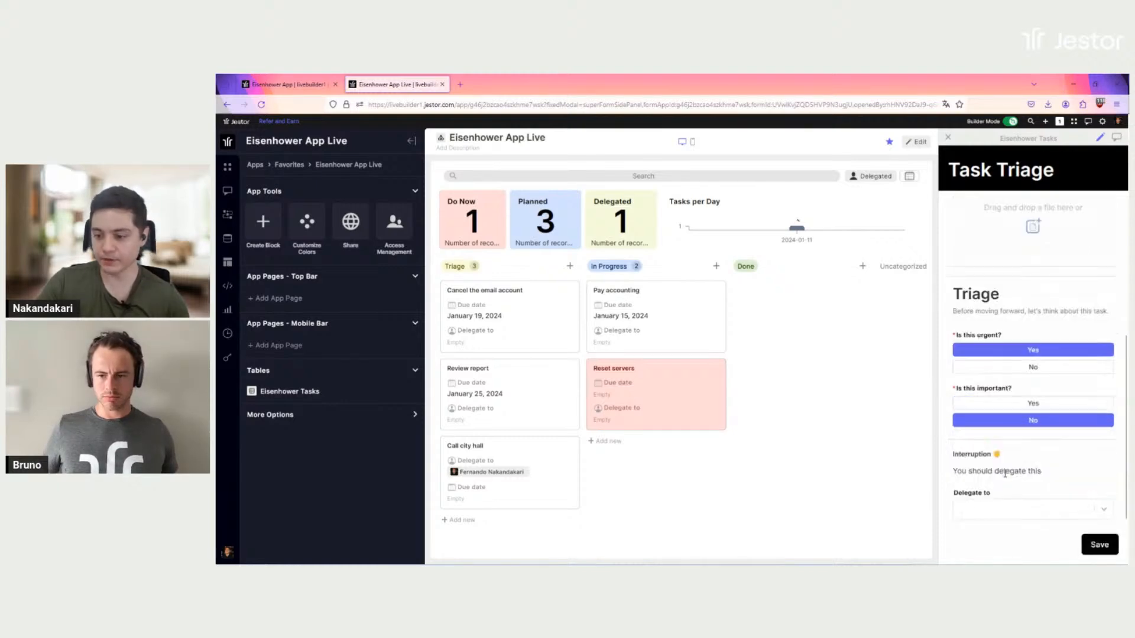
pyautogui.click(948, 141)
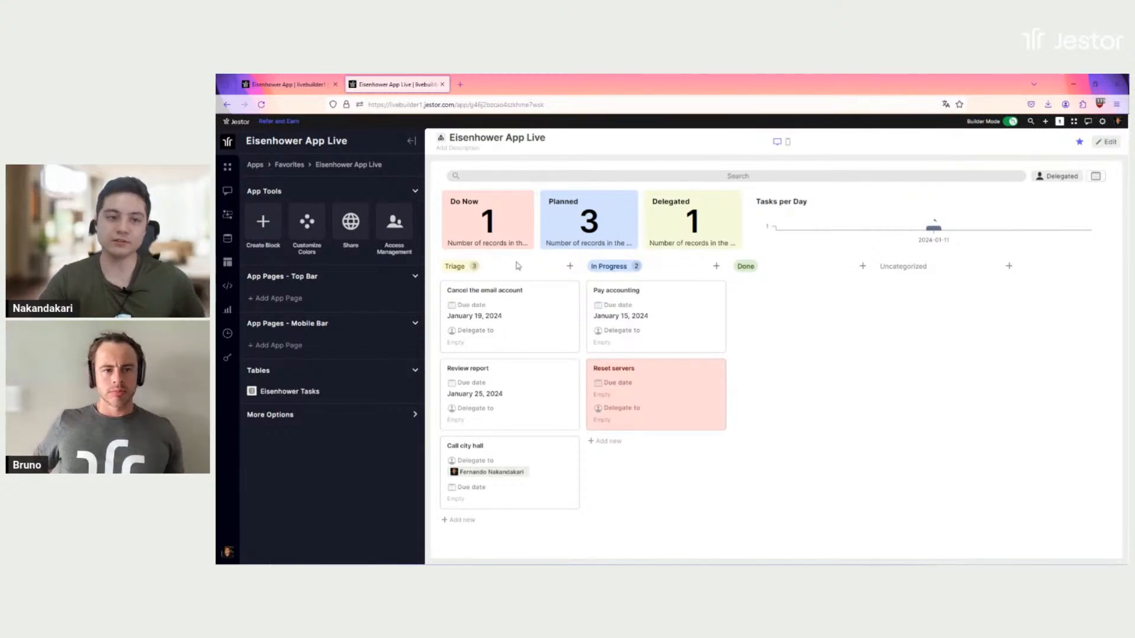
# View the Create Eisenhower Task page from the favorites and return to Eisenhower App Live.
pyautogui.click(230, 172)
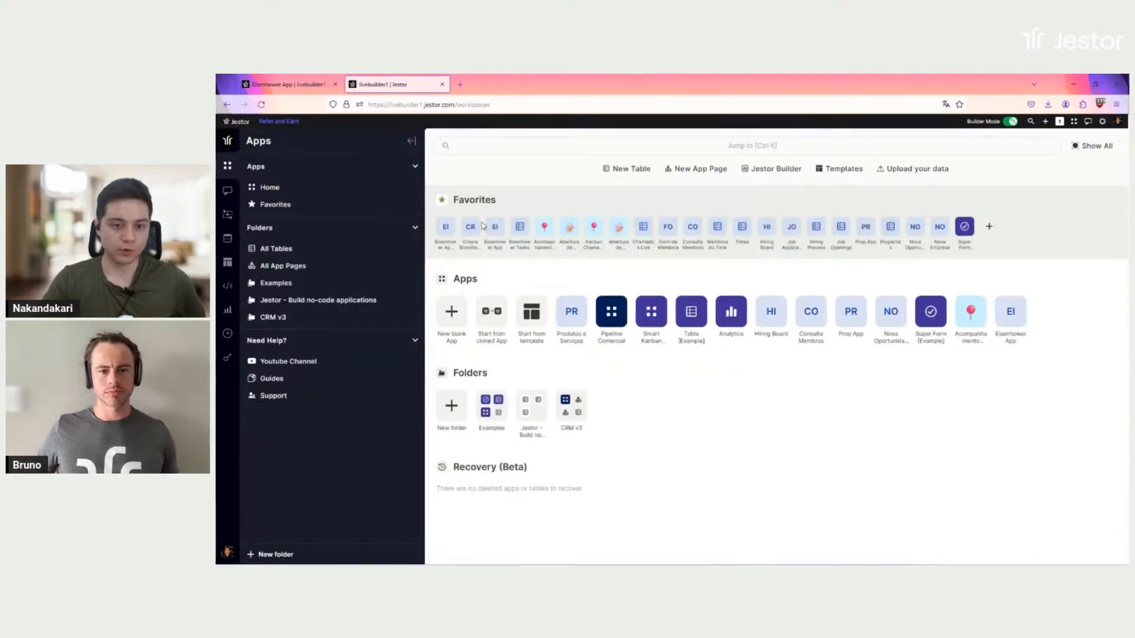
pyautogui.click(473, 234)
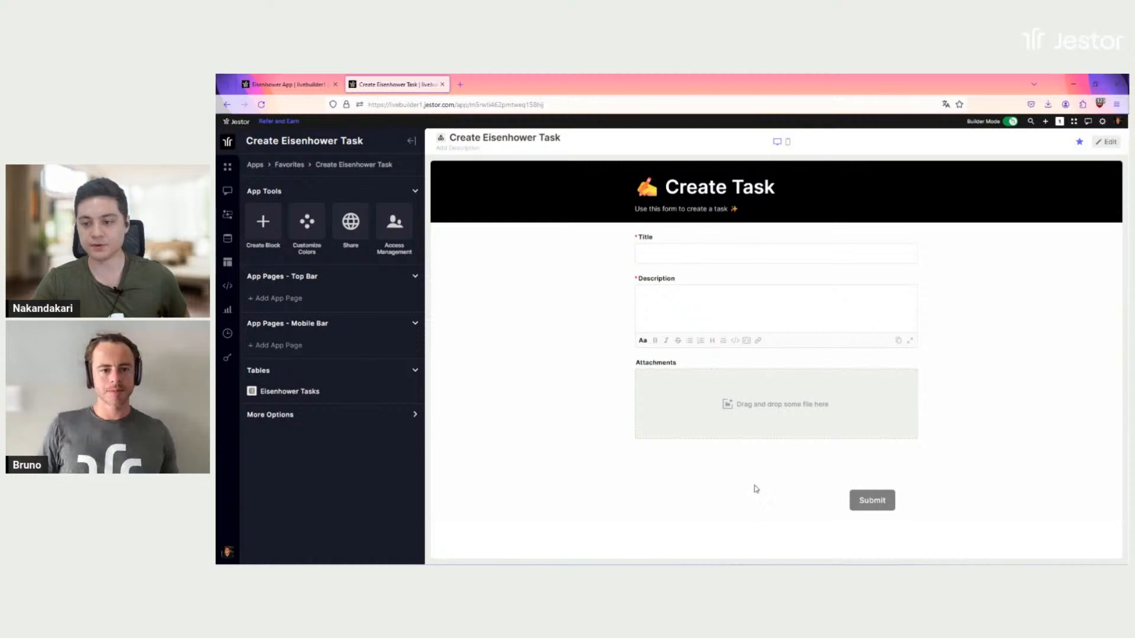
pyautogui.click(229, 172)
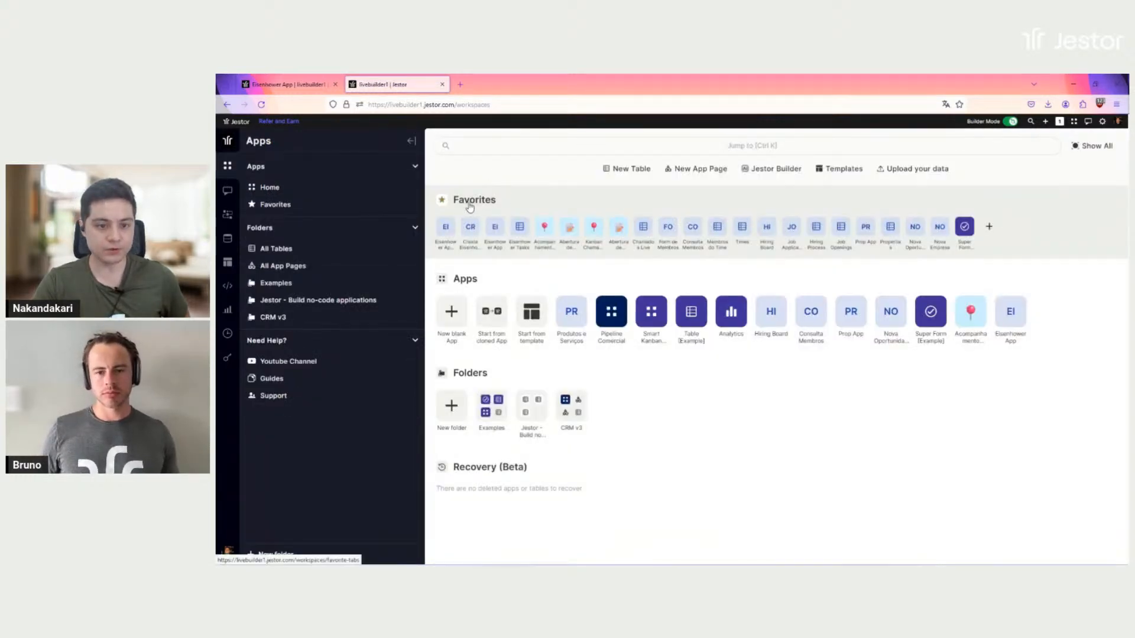
pyautogui.hotkey('ctrl', 'k')
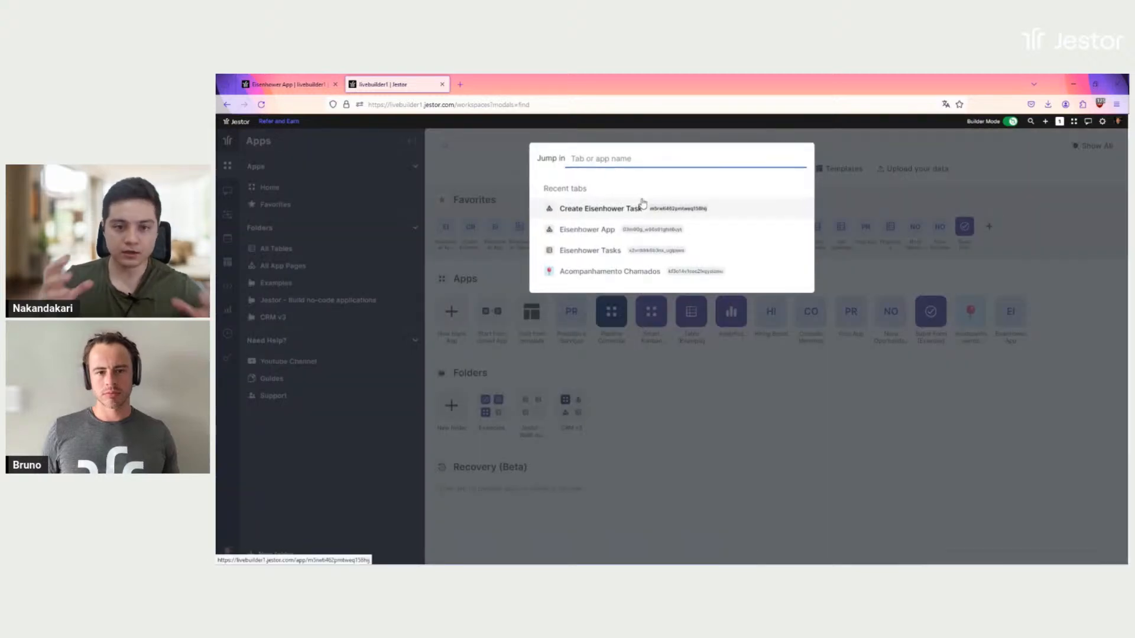
pyautogui.click(647, 209)
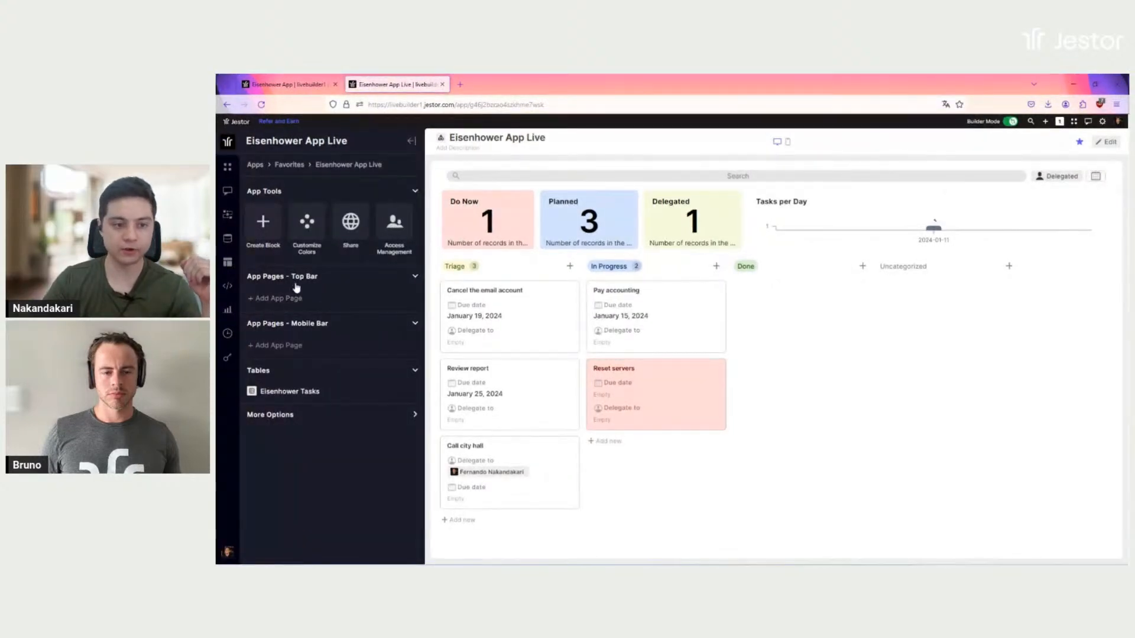
# Start a top bar for Eisenhower App Live with a black bar color and the "With lower bar" tabs style.
pyautogui.click(292, 305)
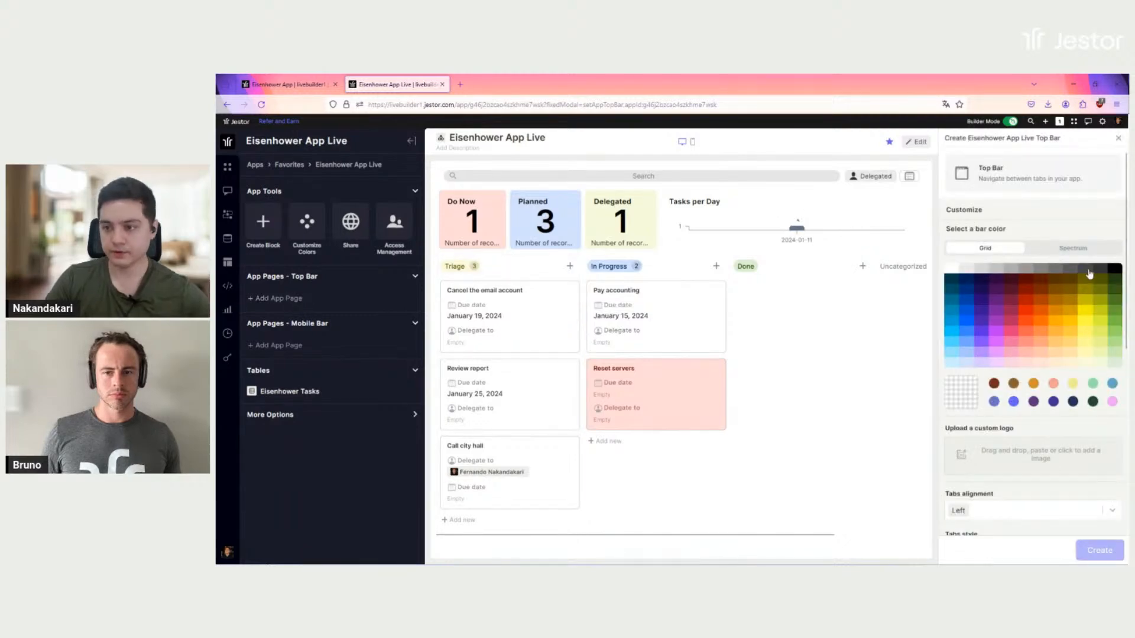
pyautogui.click(1115, 270)
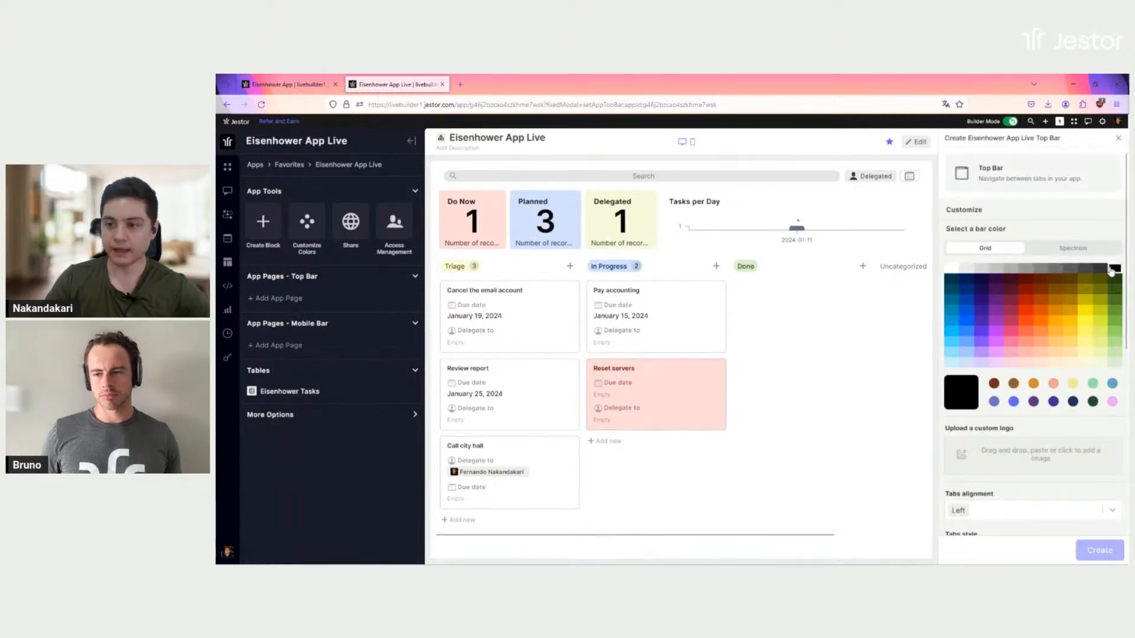
pyautogui.scroll(-3, 1007, 276)
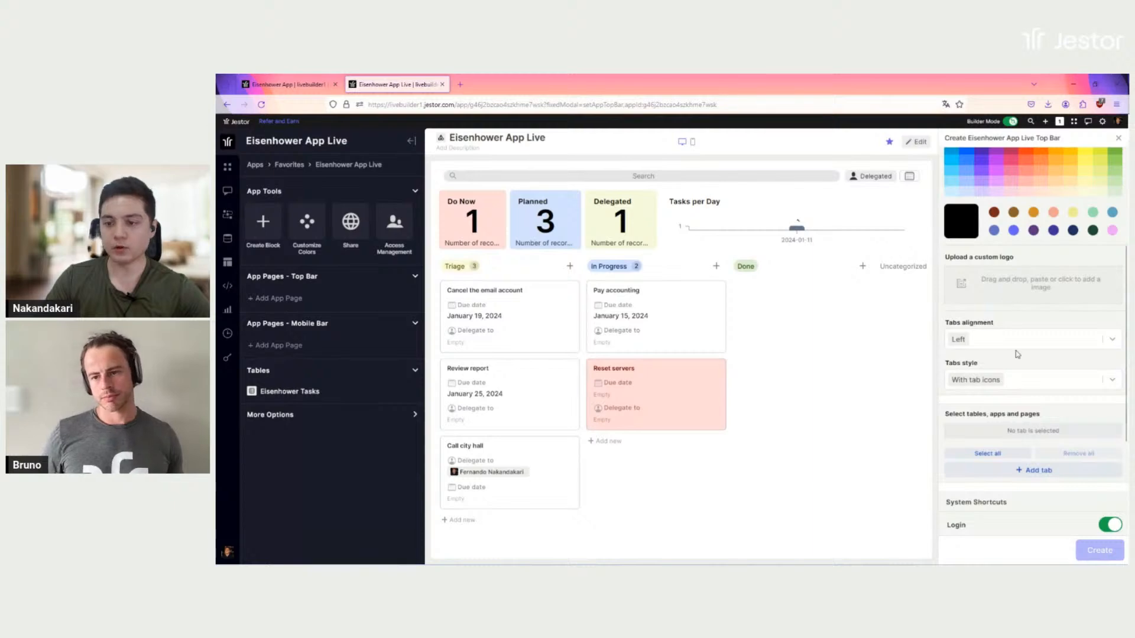
pyautogui.click(961, 380)
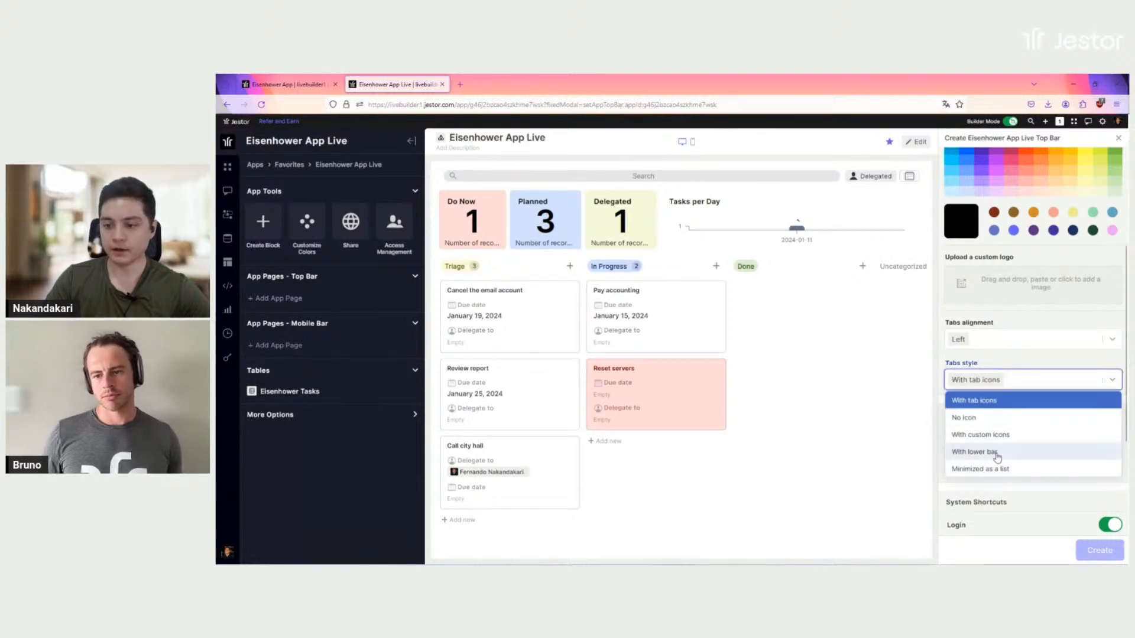
pyautogui.click(994, 452)
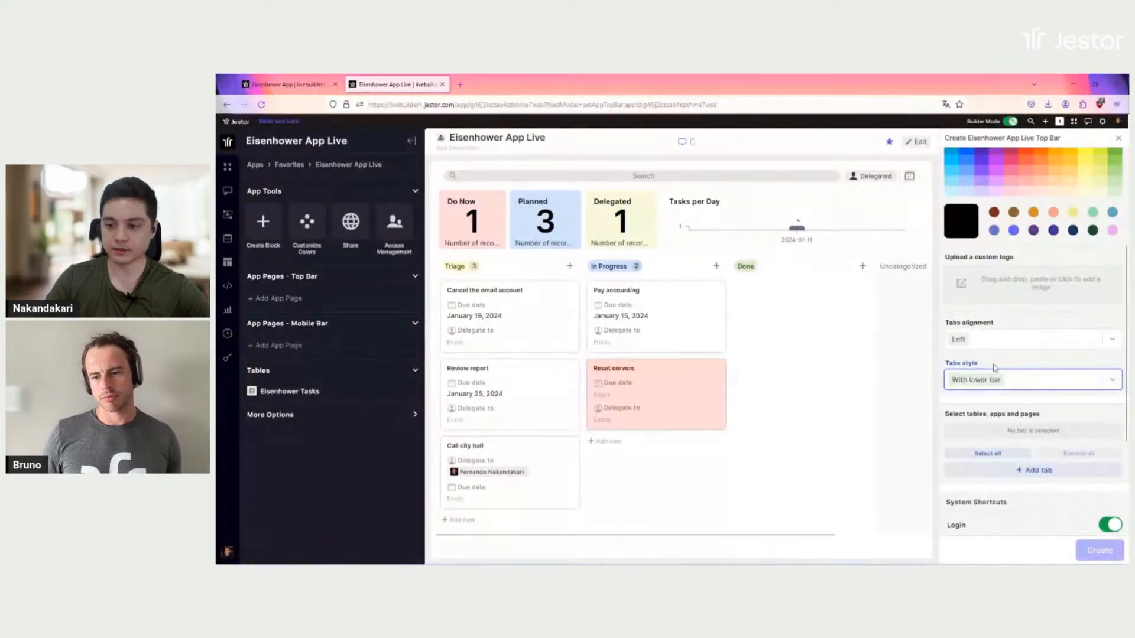
pyautogui.scroll(-1, 1027, 298)
pyautogui.scroll(-1, 1027, 298)
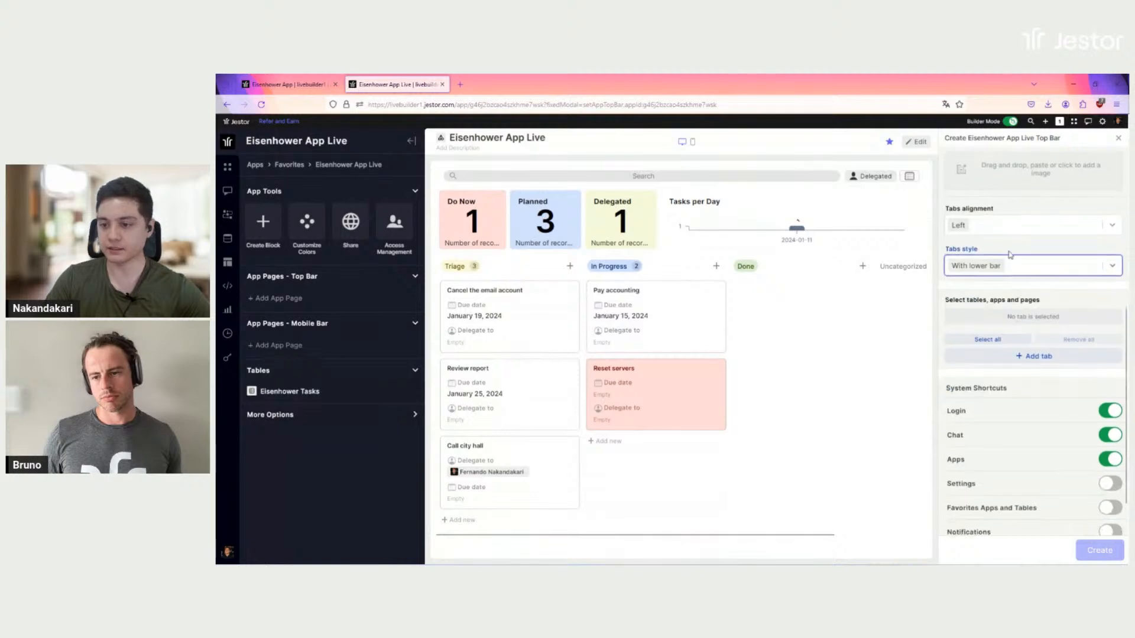
# Add Eisenhower App Live and Create Eisenhower Task as tabs and create the top bar.
pyautogui.click(1039, 357)
pyautogui.write('ap')
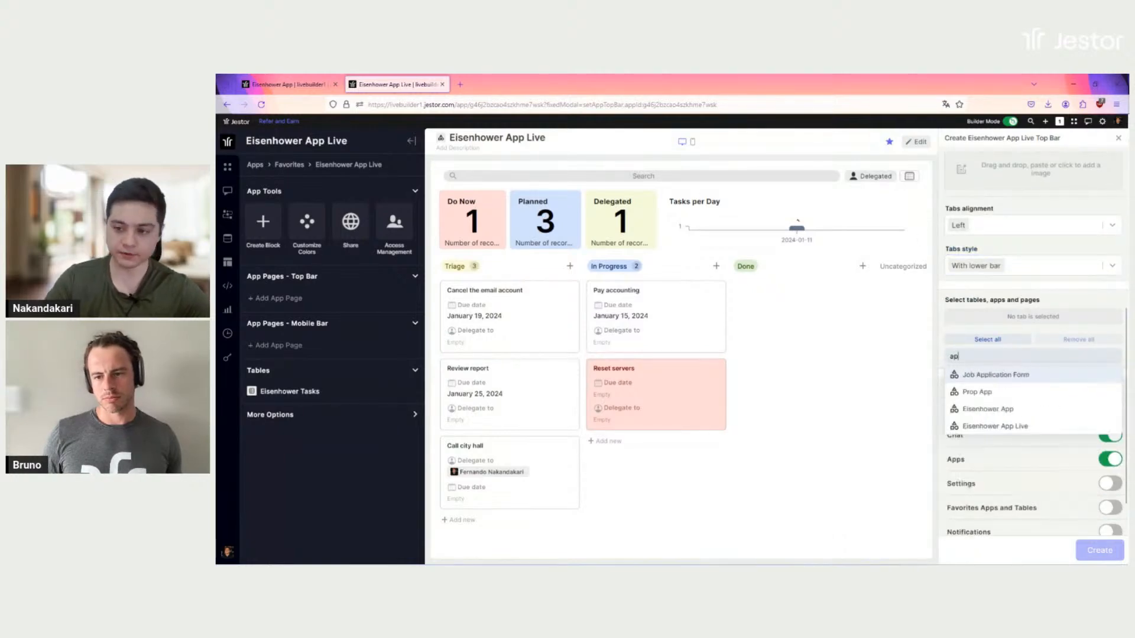
pyautogui.click(1016, 426)
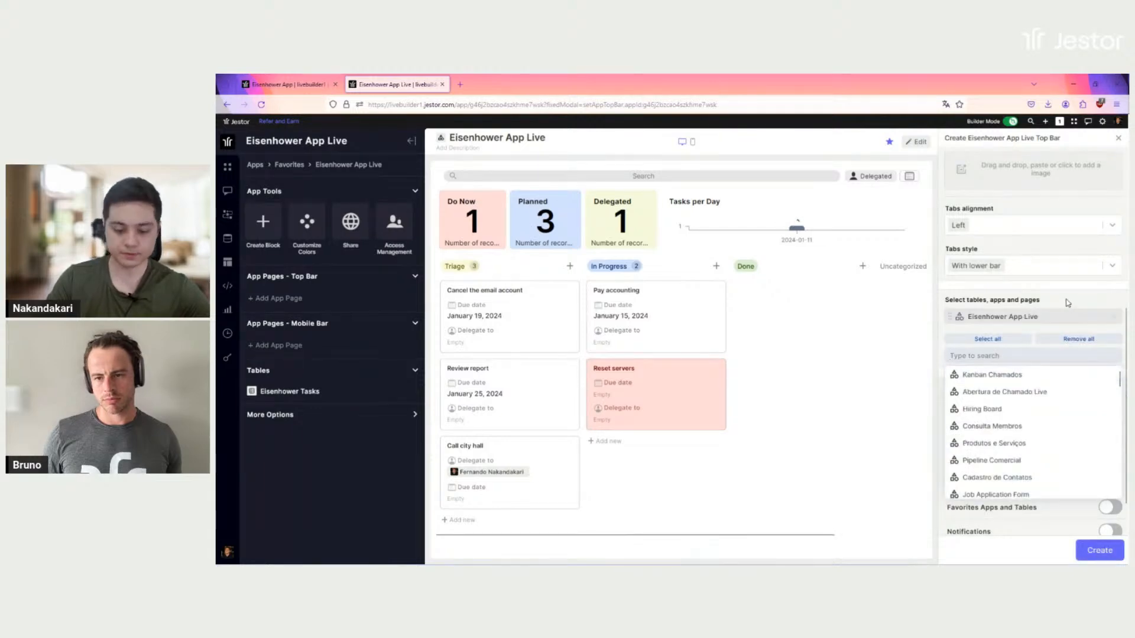
pyautogui.write('cr')
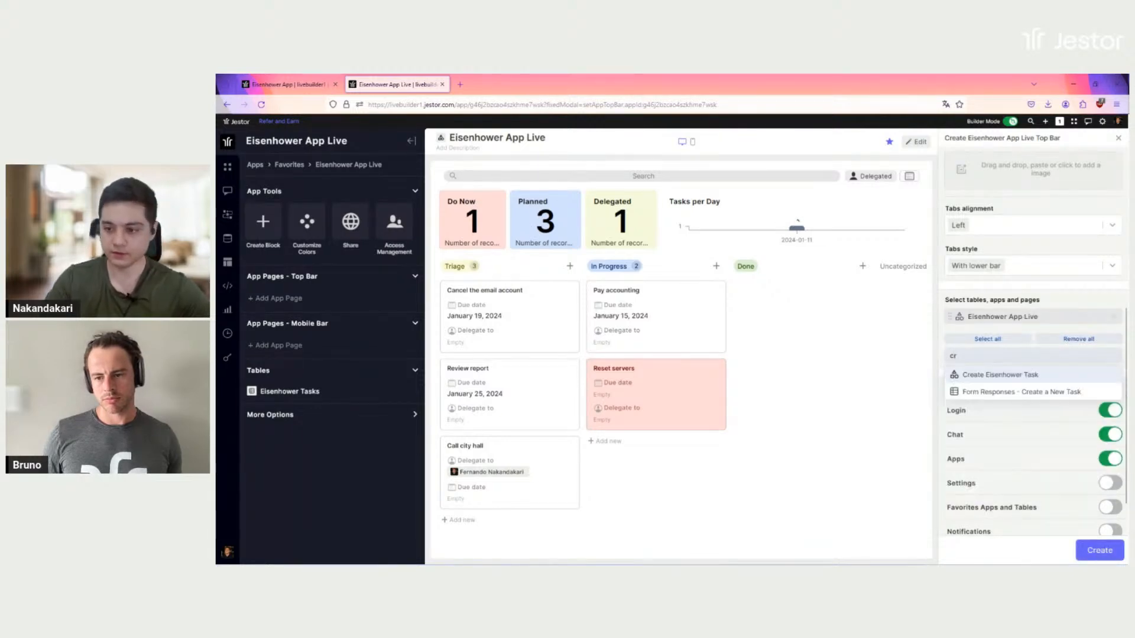
pyautogui.click(1034, 379)
pyautogui.click(1067, 297)
pyautogui.scroll(-2, 1076, 331)
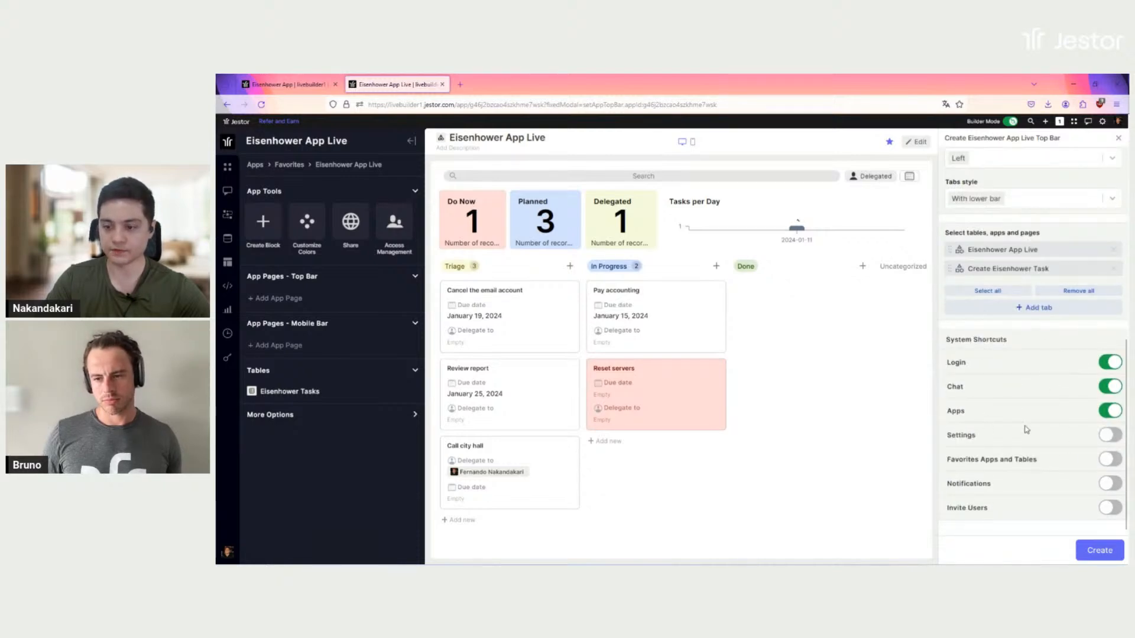
pyautogui.click(1101, 552)
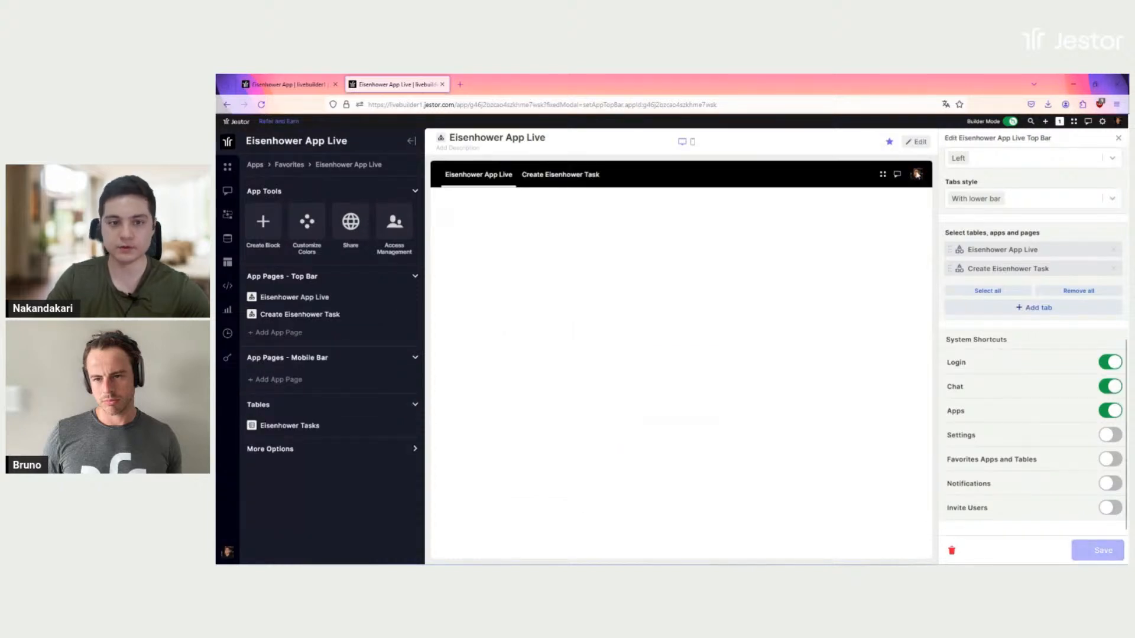
pyautogui.click(1119, 139)
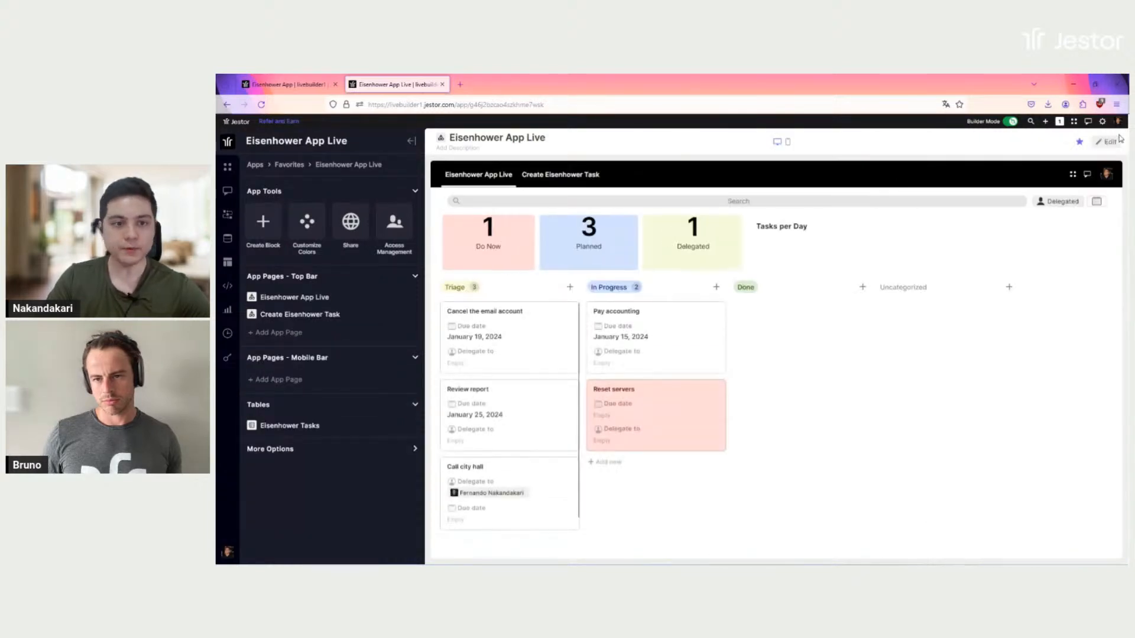
# Collapse the sidebar, turn off Builder Mode and preview the Delegated filter and both top bar tabs.
pyautogui.click(412, 142)
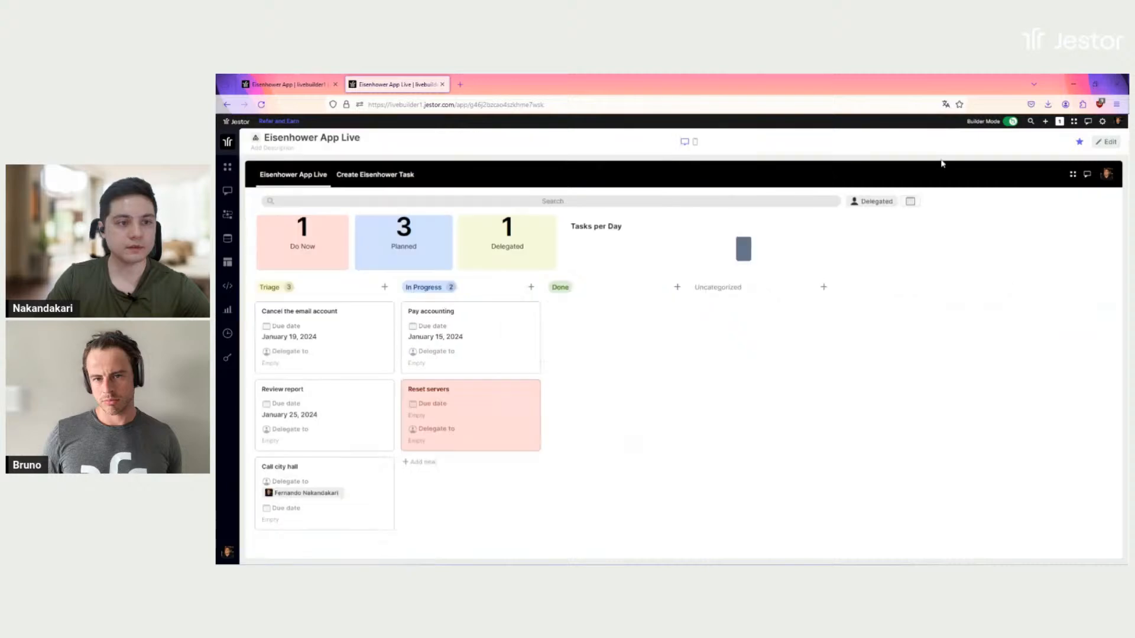
pyautogui.click(1012, 123)
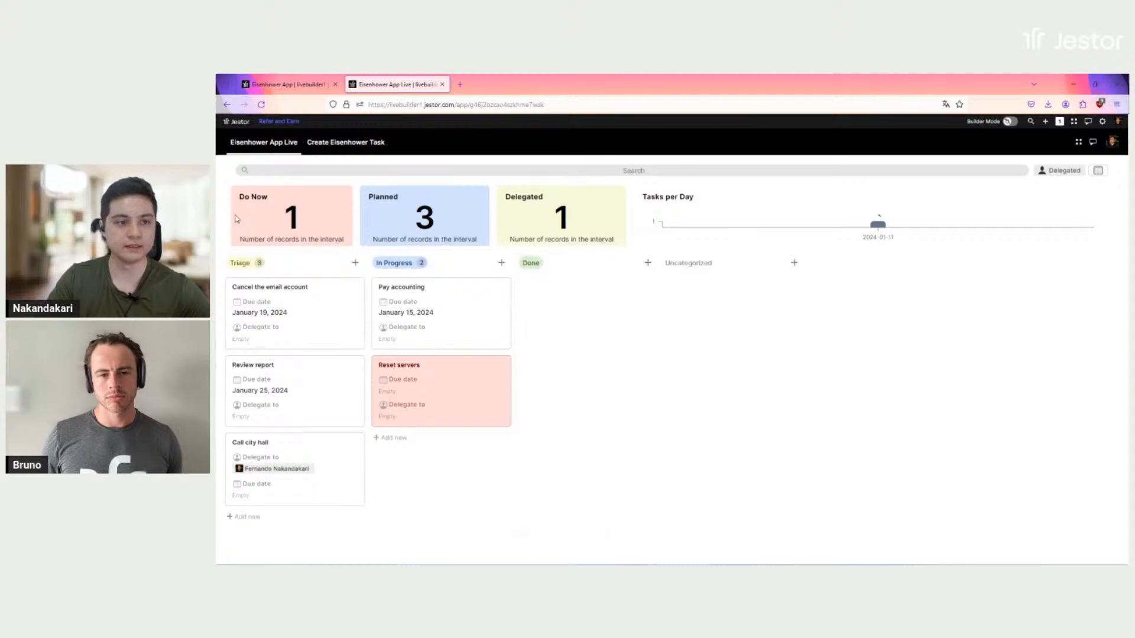
pyautogui.click(1044, 175)
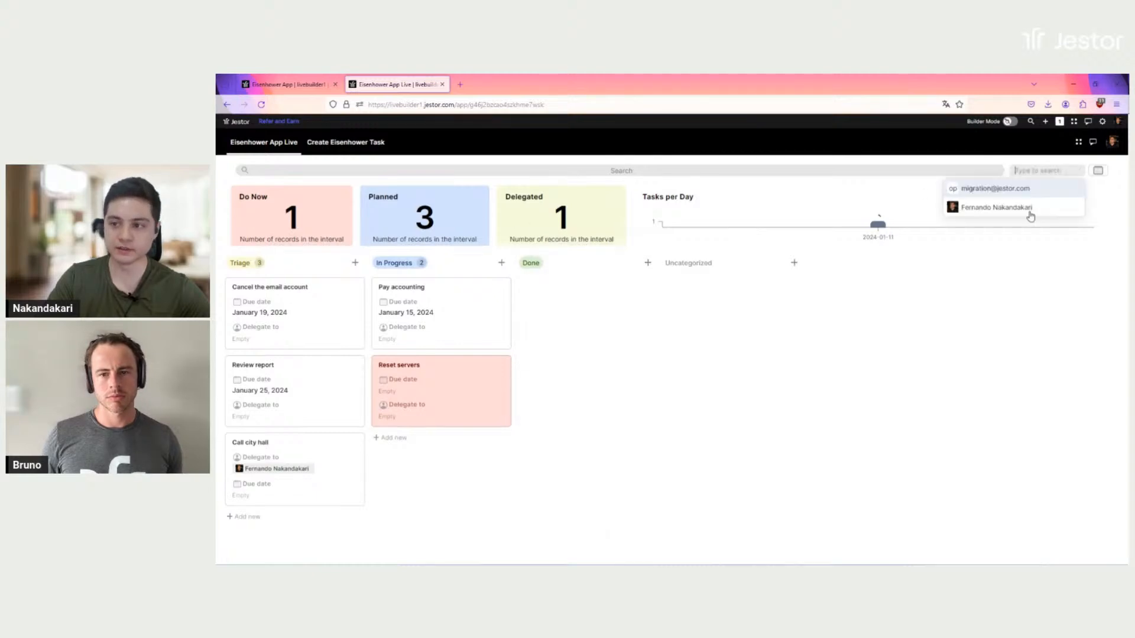
pyautogui.click(904, 377)
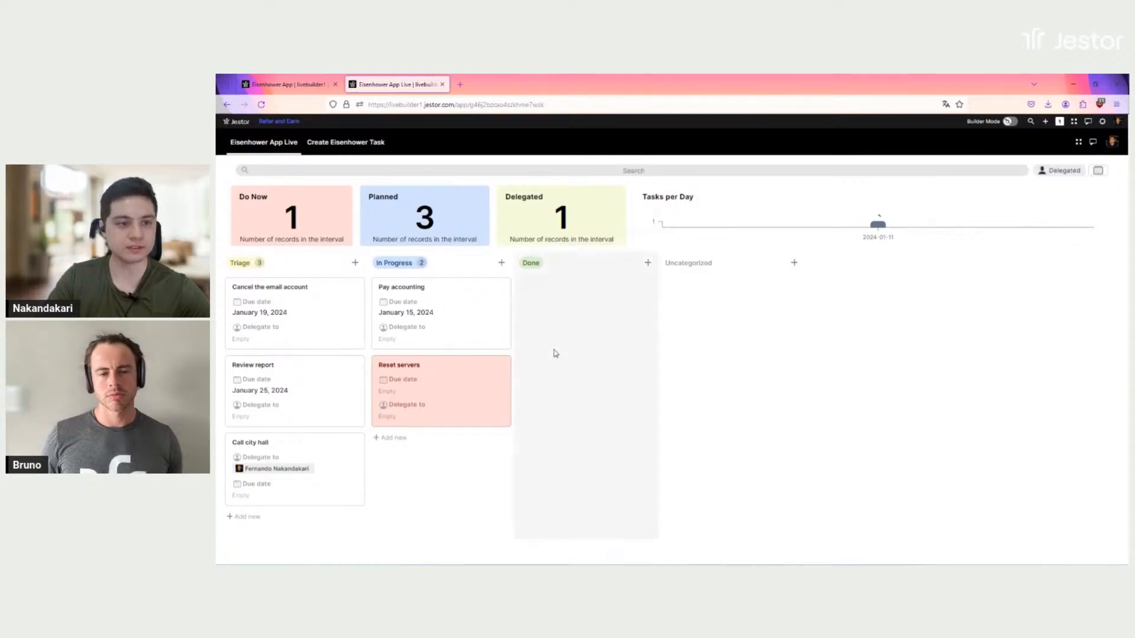
pyautogui.click(349, 151)
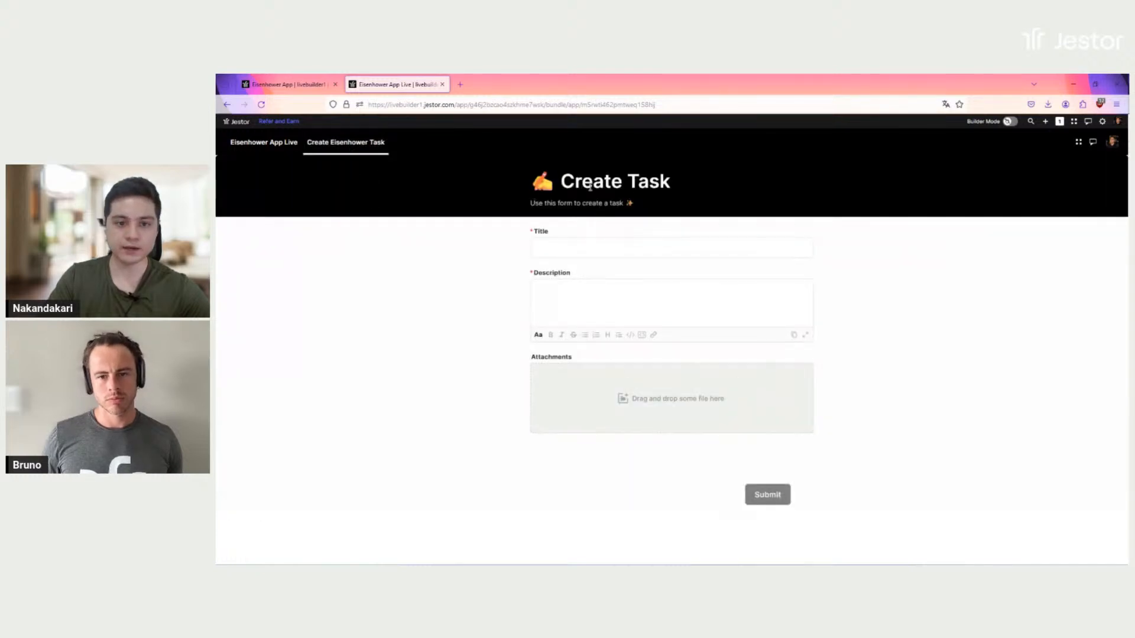
pyautogui.click(260, 142)
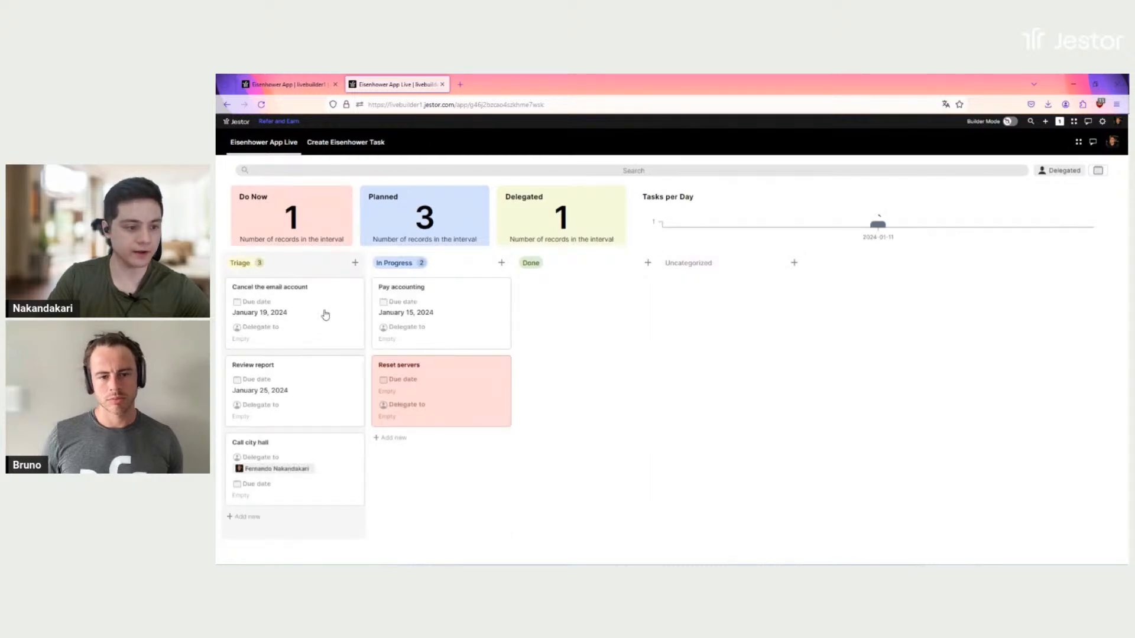
# Check the guidance on the "Cancel the email account" task for urgent but not important, and for neither urgent nor important.
pyautogui.click(324, 317)
pyautogui.scroll(-3, 1081, 274)
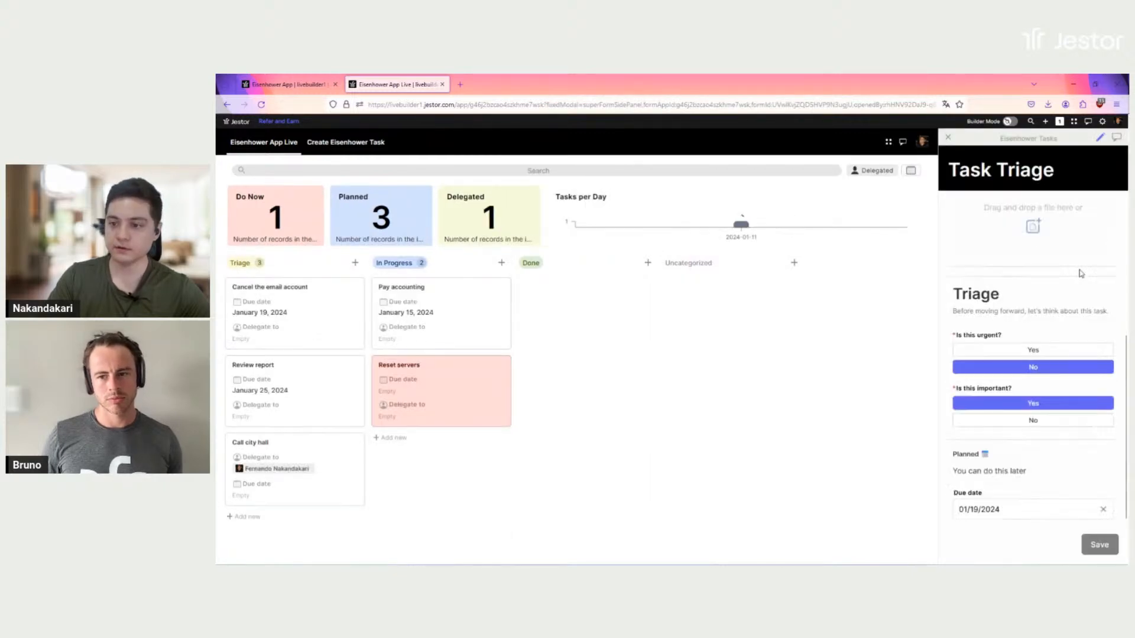
pyautogui.click(1040, 353)
pyautogui.scroll(-1, 1049, 391)
pyautogui.click(1034, 423)
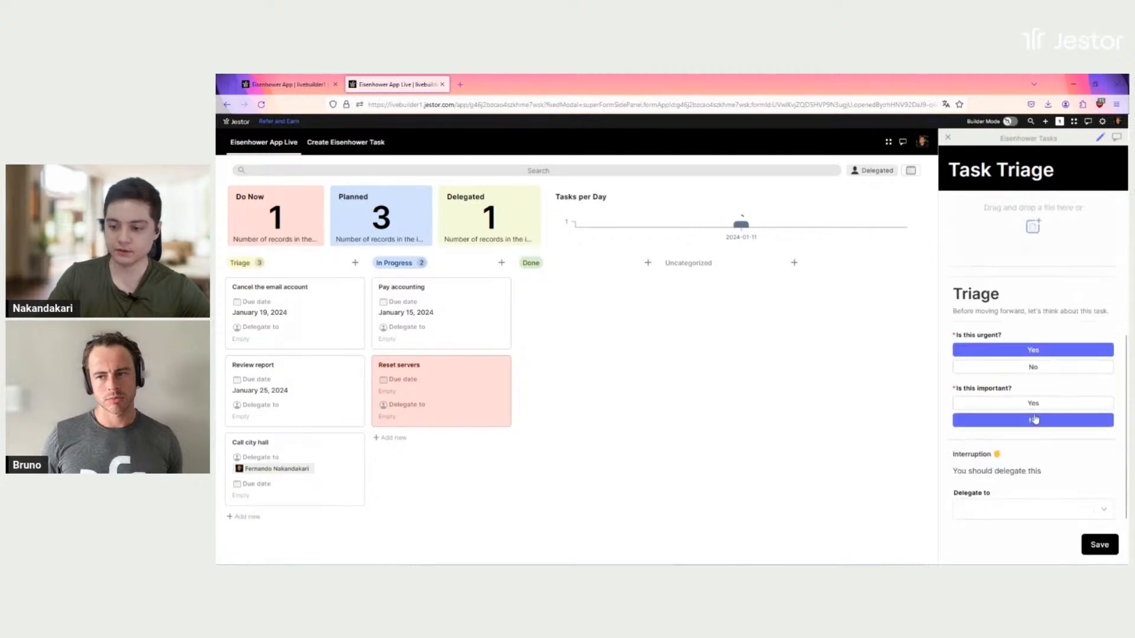
pyautogui.click(1043, 376)
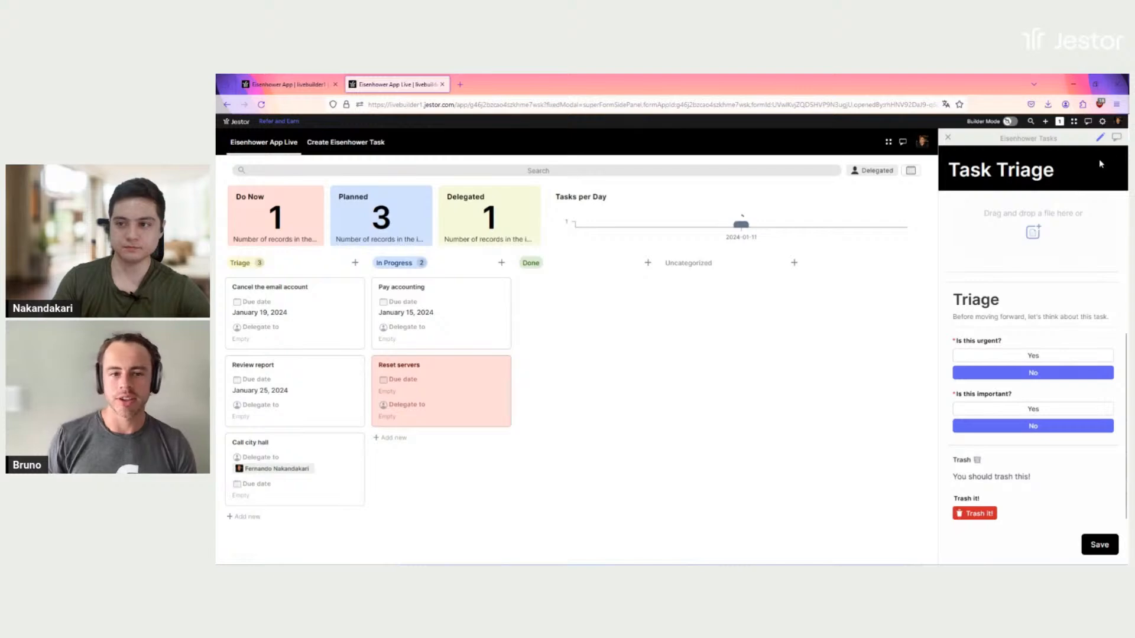
# Open the chat of the "Cancel the email account" task.
pyautogui.click(1117, 140)
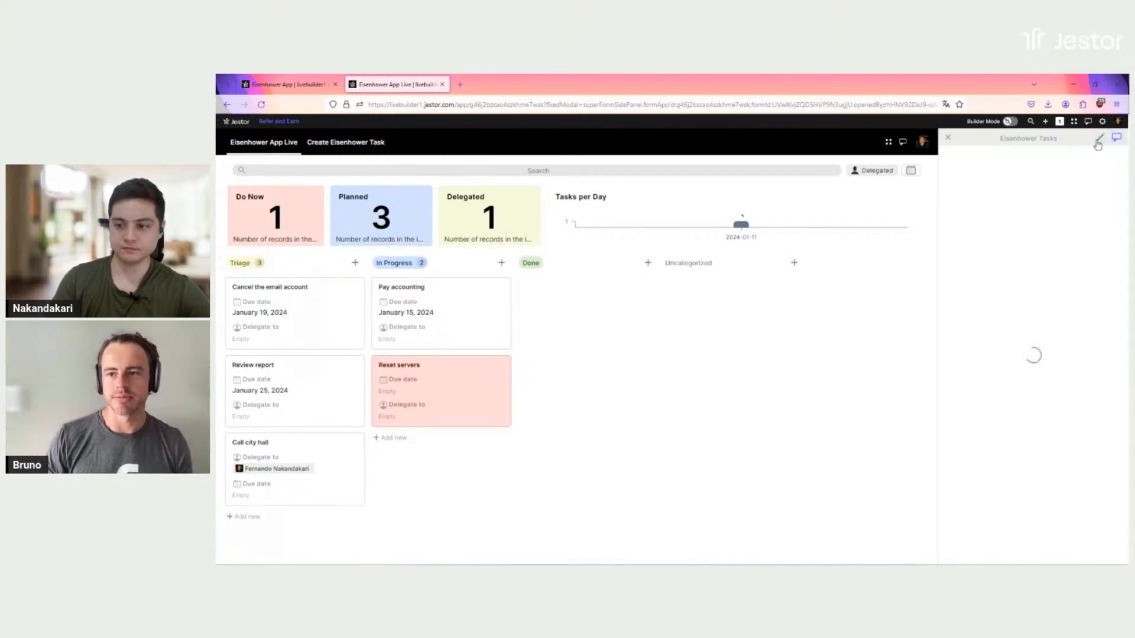